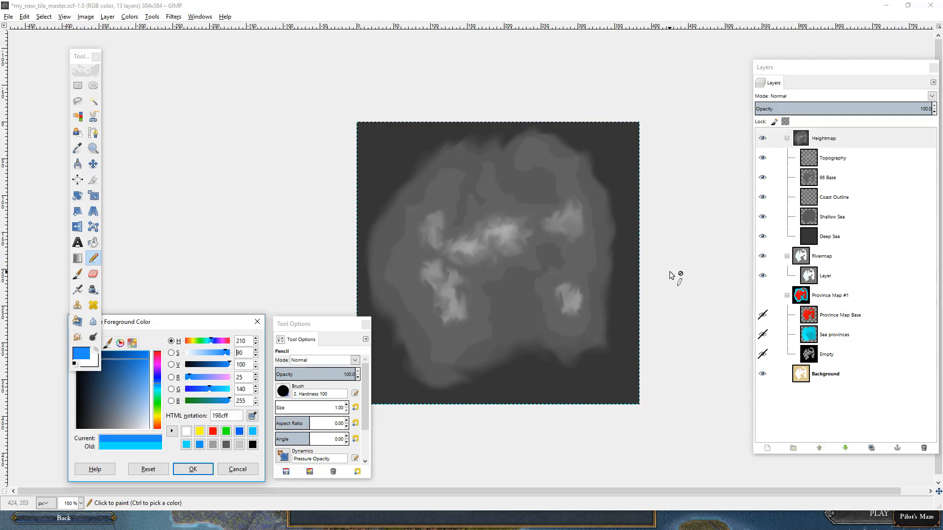
Step: Switch to Europa Universalis IV and examine the custom continent's terrain, mountains and rivers on the nation selection map
{"action": "key", "text": "alt+Tab"}
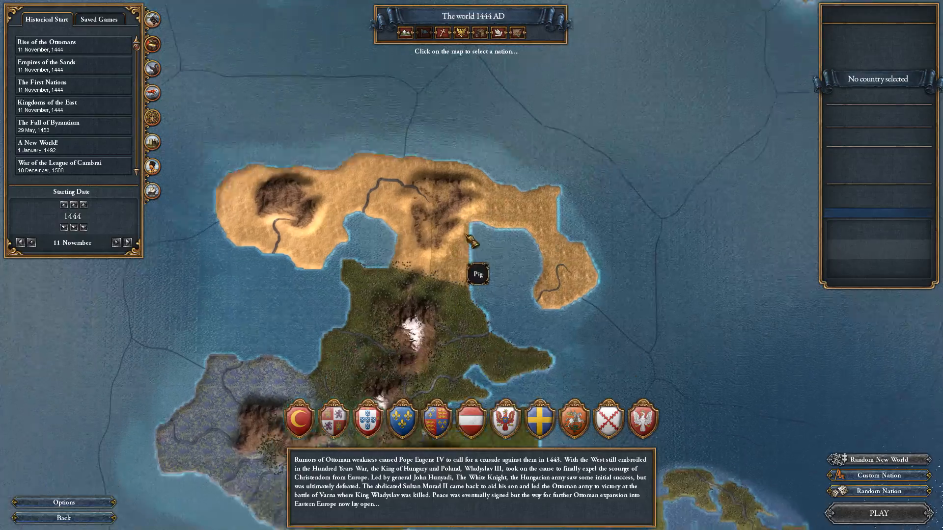
{"action": "scroll", "coordinate": [469, 297], "scroll_direction": "up", "scroll_amount": 5}
{"action": "scroll", "coordinate": [469, 298], "scroll_direction": "down", "scroll_amount": 3}
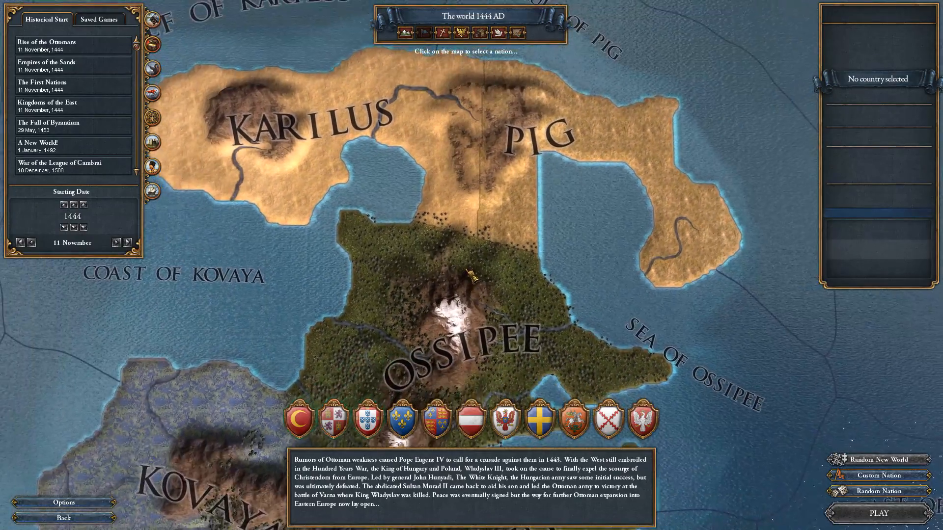
{"action": "scroll", "coordinate": [482, 244], "scroll_direction": "up", "scroll_amount": 3}
{"action": "scroll", "coordinate": [489, 251], "scroll_direction": "down", "scroll_amount": 3}
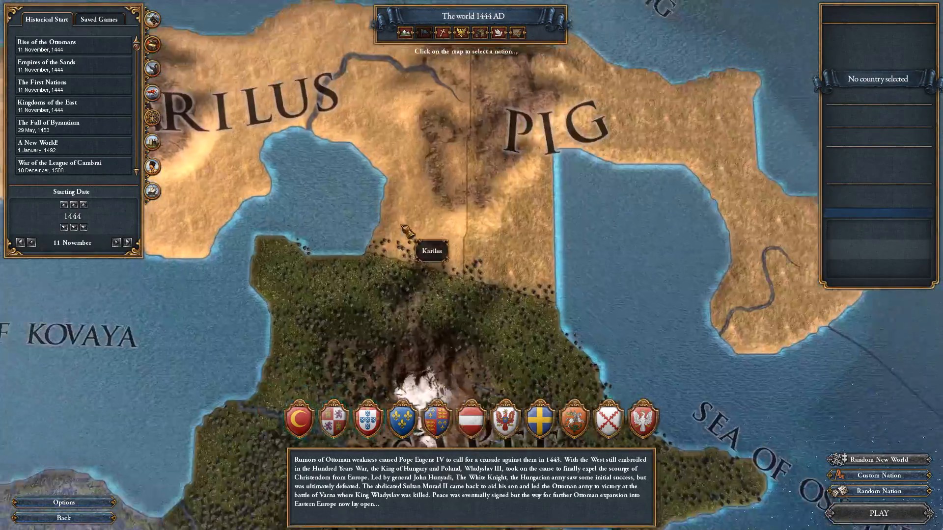
{"action": "scroll", "coordinate": [491, 209], "scroll_direction": "up", "scroll_amount": 3}
{"action": "scroll", "coordinate": [491, 209], "scroll_direction": "down", "scroll_amount": 3}
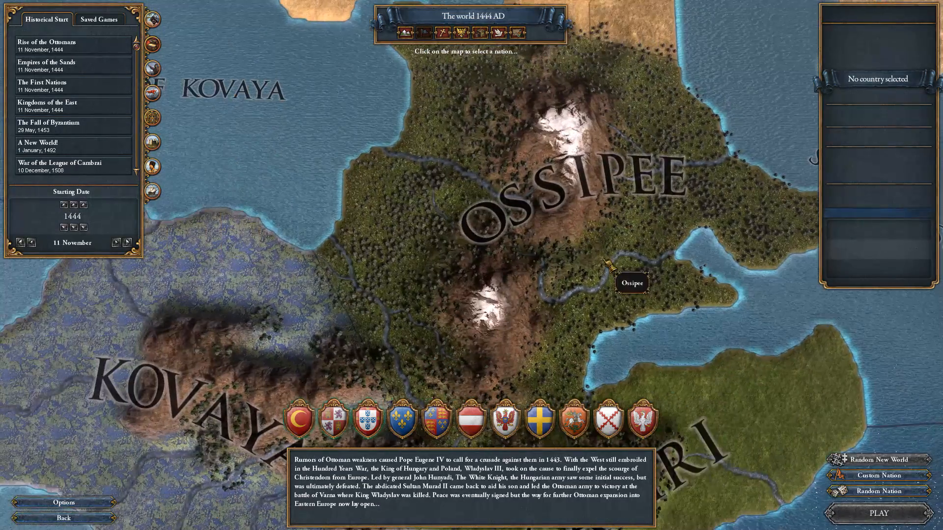
Step: Switch back to GIMP and lower the opacity of the Heightmap layer group to about 61
{"action": "key", "text": "super+Tab"}
{"action": "left_click", "coordinate": [416, 119]}
{"action": "mouse_move", "coordinate": [642, 273]}
{"action": "left_mouse_down"}
{"action": "mouse_move", "coordinate": [593, 267]}
{"action": "mouse_move", "coordinate": [638, 281]}
{"action": "mouse_move", "coordinate": [652, 269]}
{"action": "mouse_move", "coordinate": [654, 236]}
{"action": "mouse_move", "coordinate": [633, 271]}
{"action": "left_mouse_up"}
{"action": "left_click", "coordinate": [838, 139]}
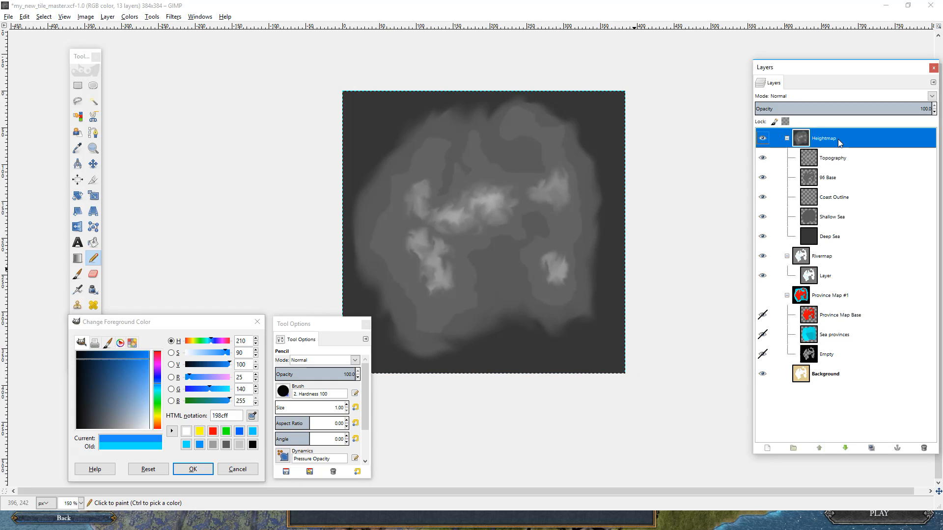
{"action": "left_click", "coordinate": [820, 260]}
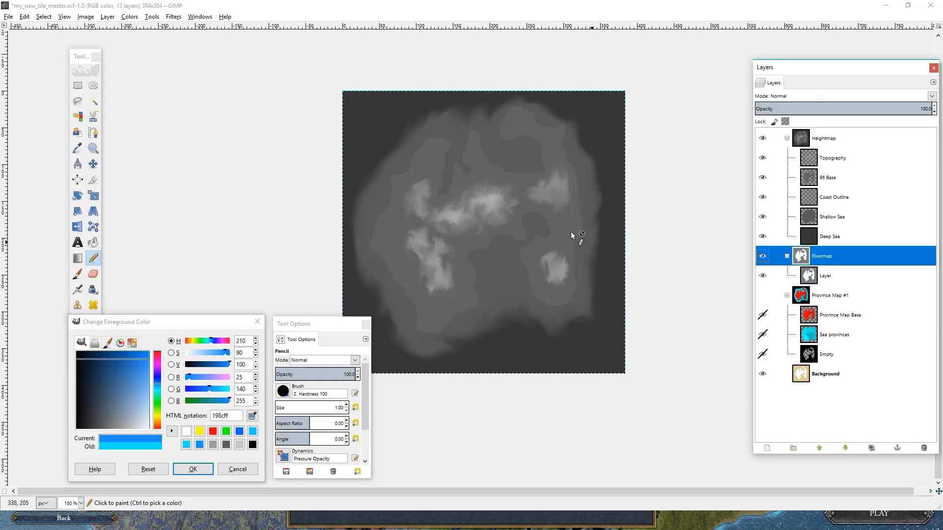
{"action": "left_click_drag", "start_coordinate": [496, 226], "coordinate": [518, 208]}
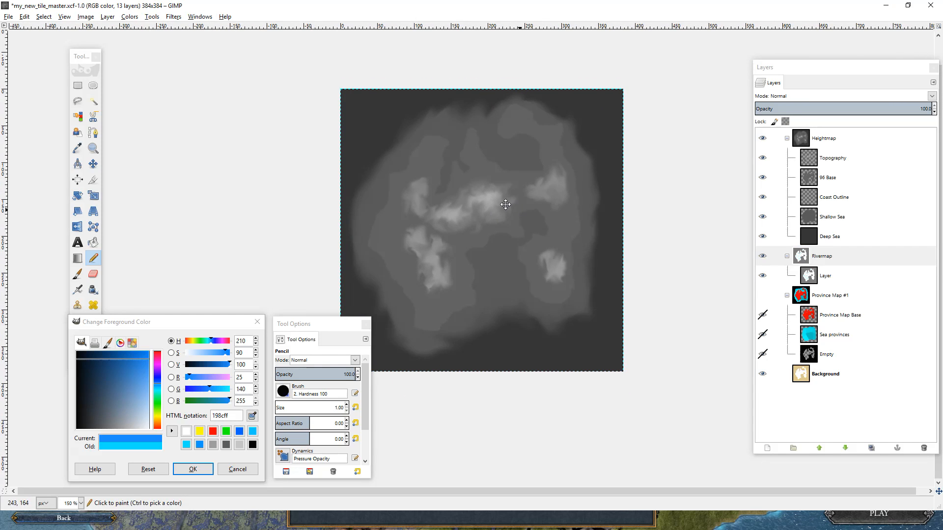
{"action": "left_click", "coordinate": [849, 140]}
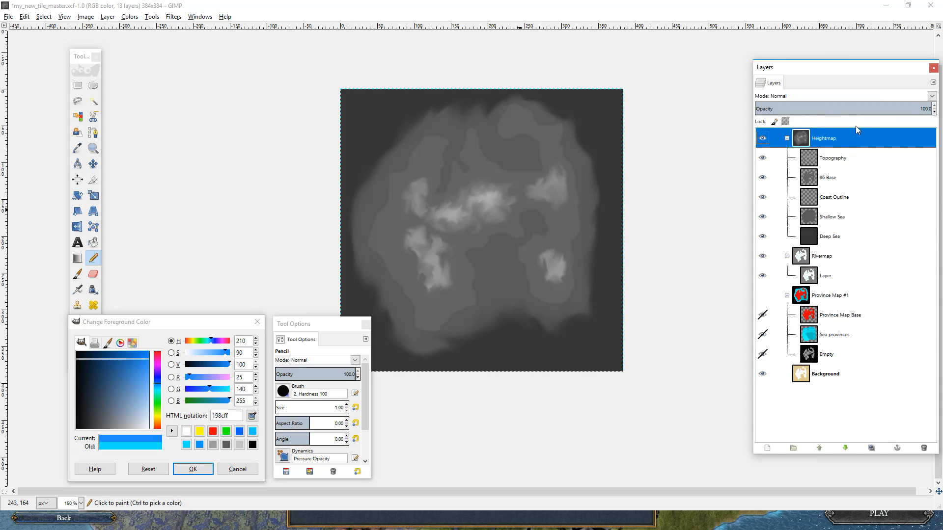
{"action": "left_click", "coordinate": [854, 108]}
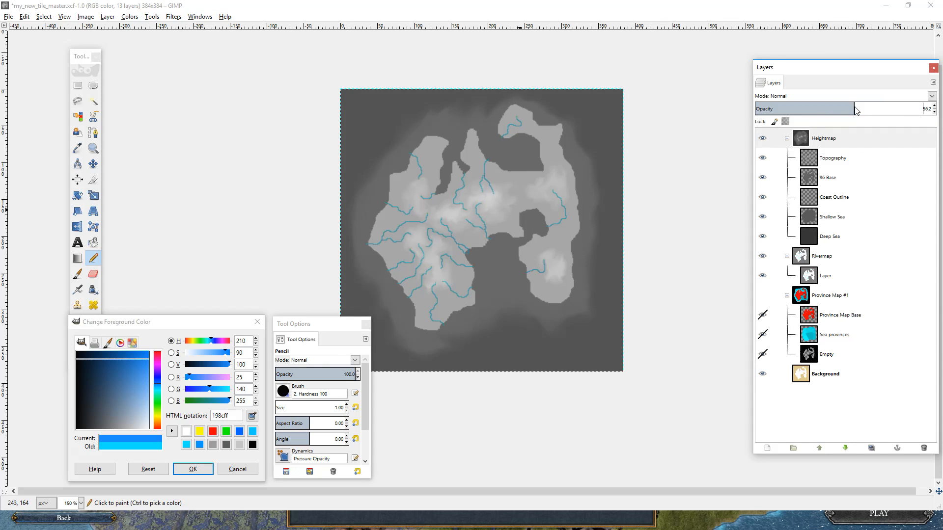
{"action": "left_click_drag", "start_coordinate": [859, 109], "coordinate": [865, 109]}
{"action": "left_click_drag", "start_coordinate": [594, 182], "coordinate": [619, 156]}
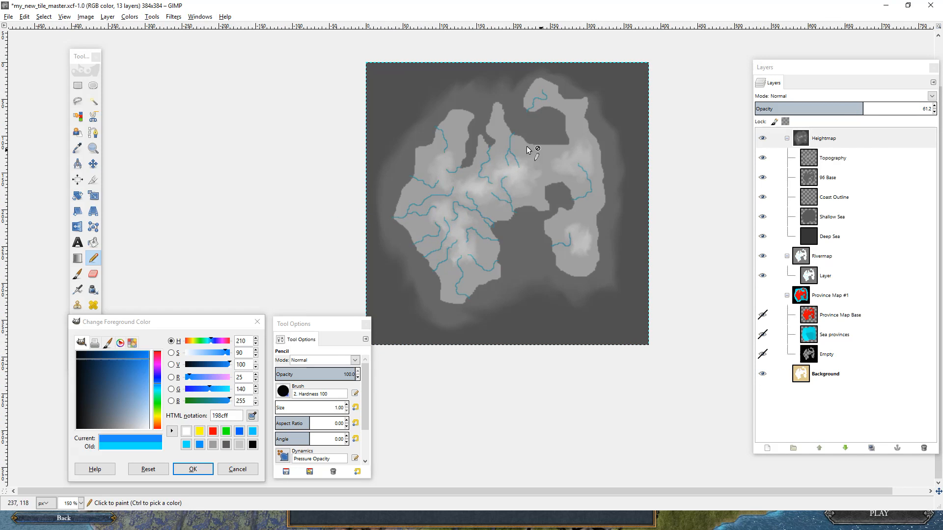
Step: Show the Province Map #1 group and lower the opacity of the Rivermap group to about 18
{"action": "left_click", "coordinate": [766, 296]}
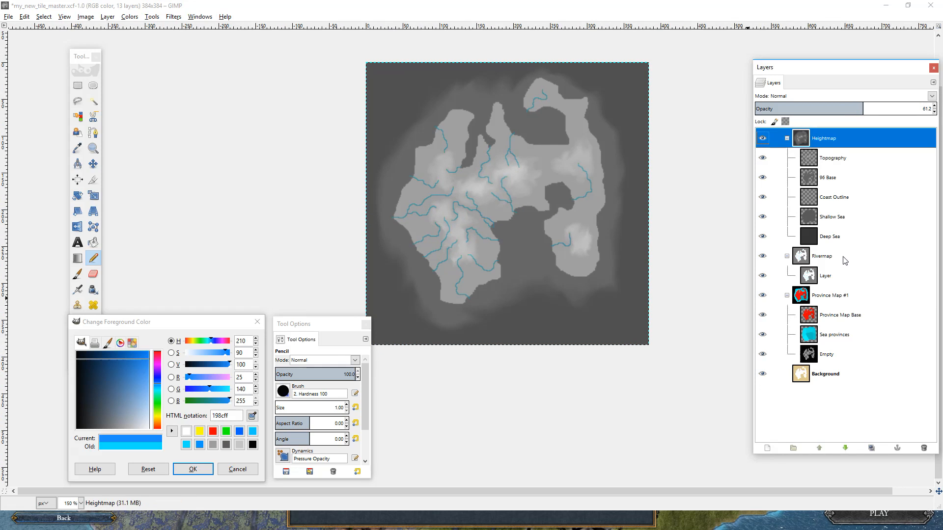
{"action": "left_click", "coordinate": [844, 258]}
{"action": "scroll", "coordinate": [596, 182], "scroll_direction": "up", "scroll_amount": 3}
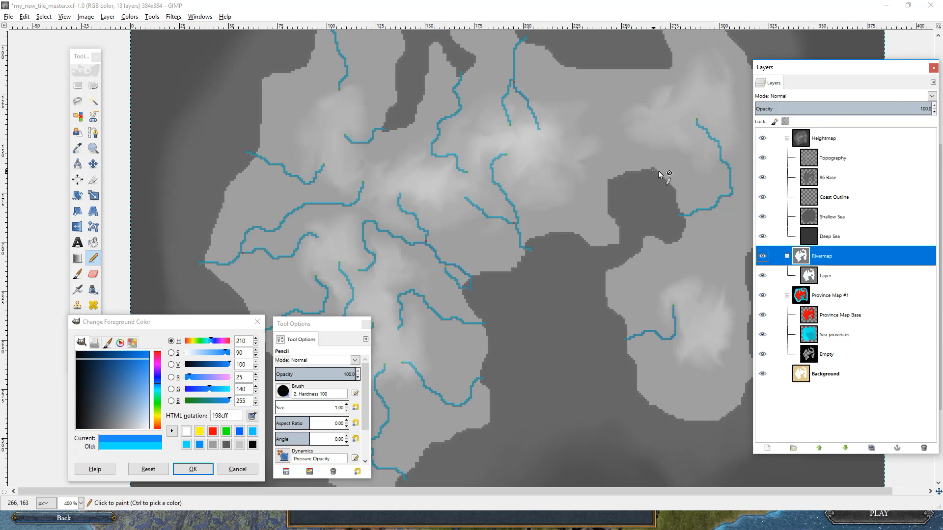
{"action": "left_click", "coordinate": [838, 109]}
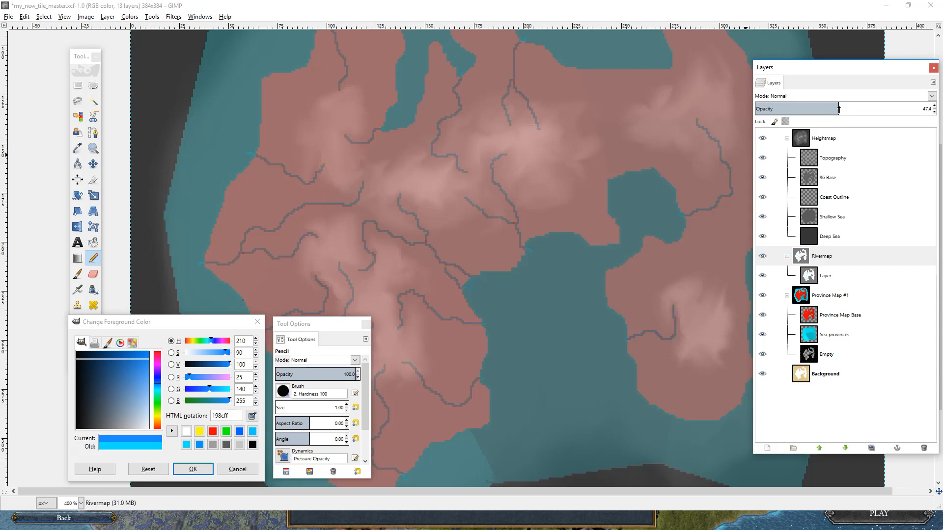
{"action": "left_click_drag", "start_coordinate": [810, 110], "coordinate": [787, 108]}
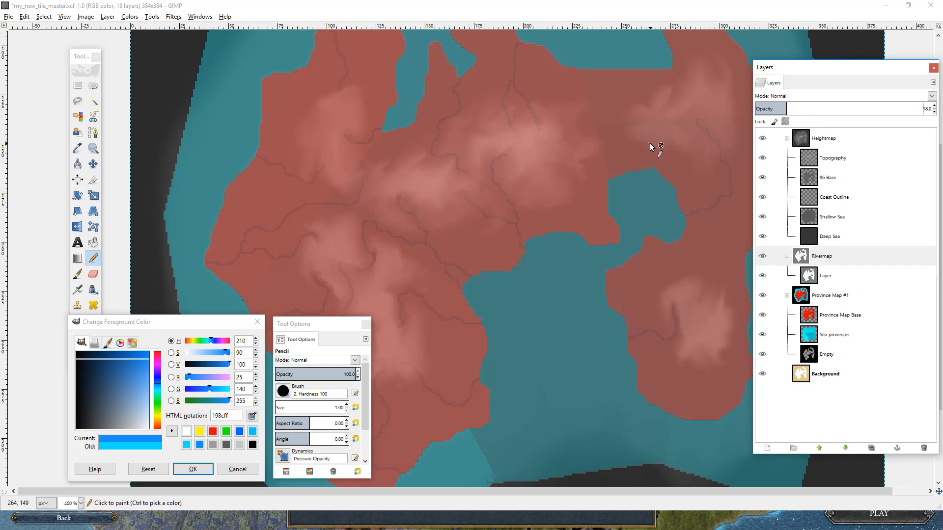
{"action": "left_click_drag", "start_coordinate": [651, 151], "coordinate": [697, 141]}
{"action": "left_click_drag", "start_coordinate": [617, 158], "coordinate": [624, 170]}
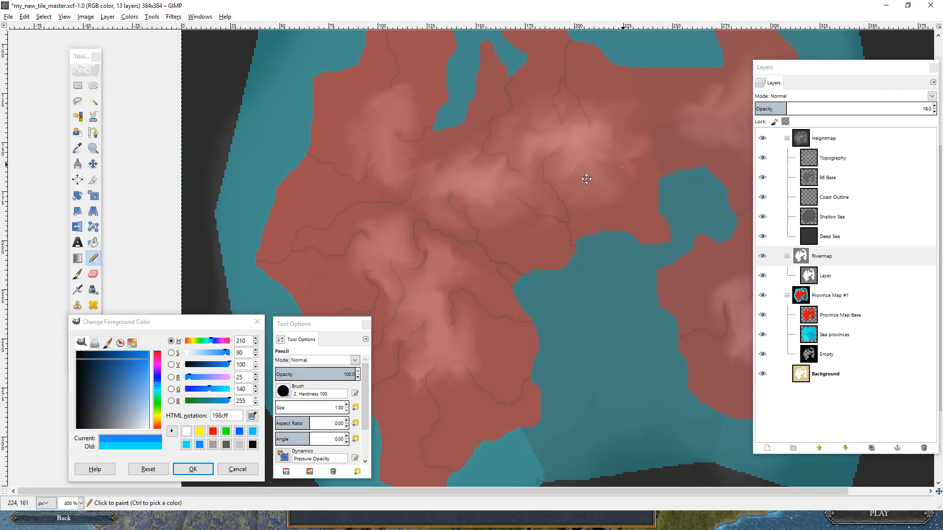
{"action": "left_click_drag", "start_coordinate": [563, 205], "coordinate": [514, 137]}
Step: Hide the Heightmap and Rivermap groups and collapse the Heightmap group in the layer list
{"action": "left_click", "coordinate": [778, 295]}
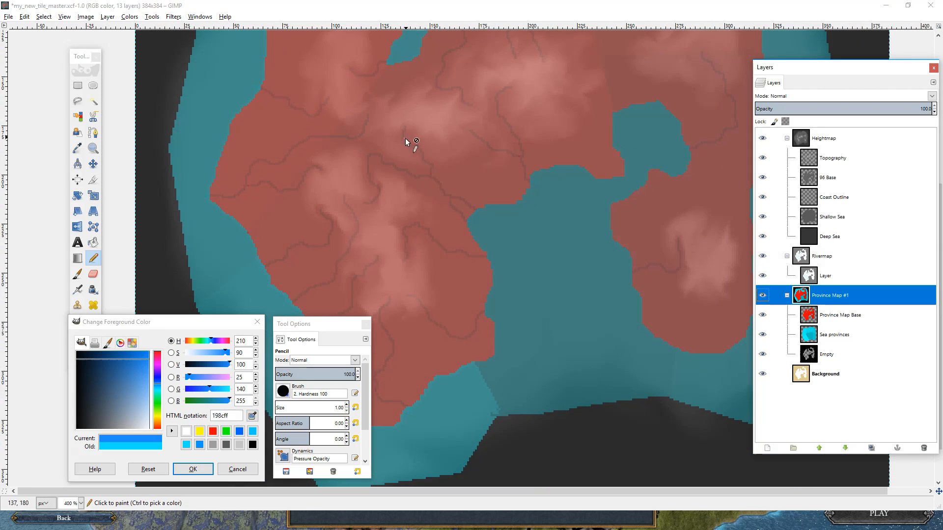
{"action": "left_click_drag", "start_coordinate": [405, 138], "coordinate": [484, 244]}
{"action": "mouse_move", "coordinate": [470, 163]}
{"action": "left_mouse_down"}
{"action": "mouse_move", "coordinate": [449, 219]}
{"action": "mouse_move", "coordinate": [482, 205]}
{"action": "mouse_move", "coordinate": [484, 162]}
{"action": "left_mouse_up"}
{"action": "left_click_drag", "start_coordinate": [543, 217], "coordinate": [540, 127]}
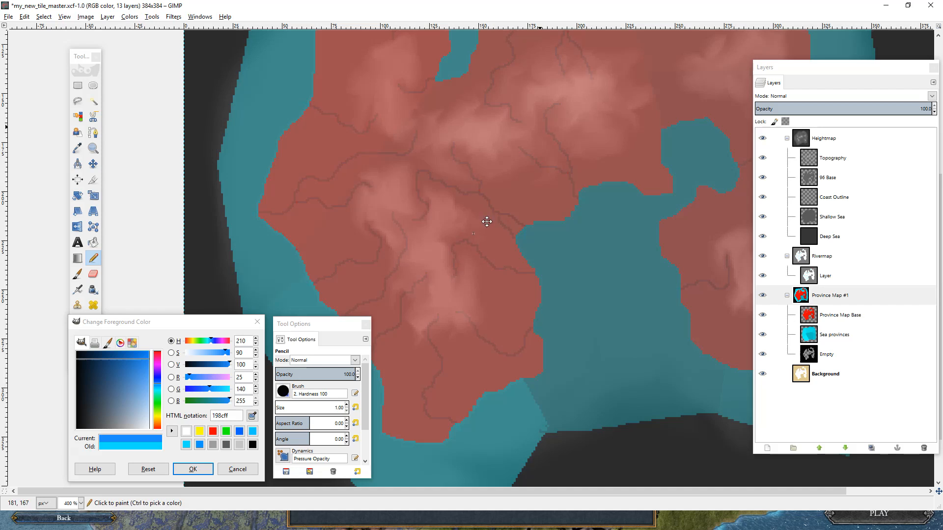
{"action": "left_click_drag", "start_coordinate": [486, 222], "coordinate": [480, 244]}
{"action": "left_click_drag", "start_coordinate": [490, 213], "coordinate": [511, 225]}
{"action": "left_click", "coordinate": [762, 138]}
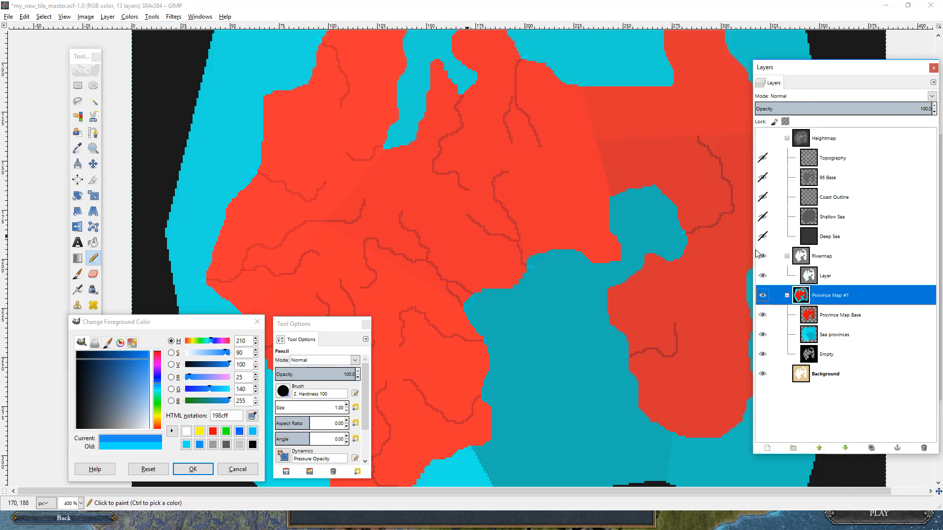
{"action": "left_click", "coordinate": [762, 256]}
{"action": "left_click_drag", "start_coordinate": [656, 245], "coordinate": [628, 196]}
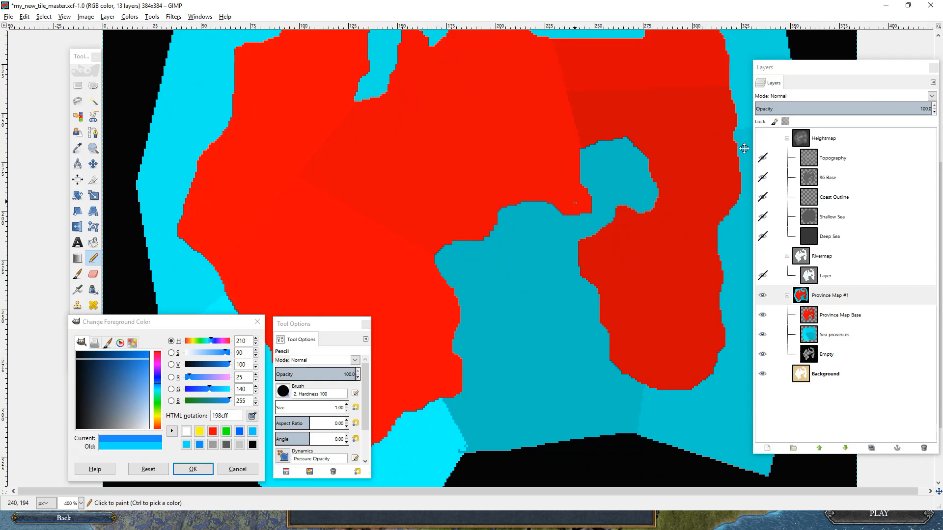
{"action": "left_click", "coordinate": [787, 138]}
{"action": "left_click", "coordinate": [792, 163]}
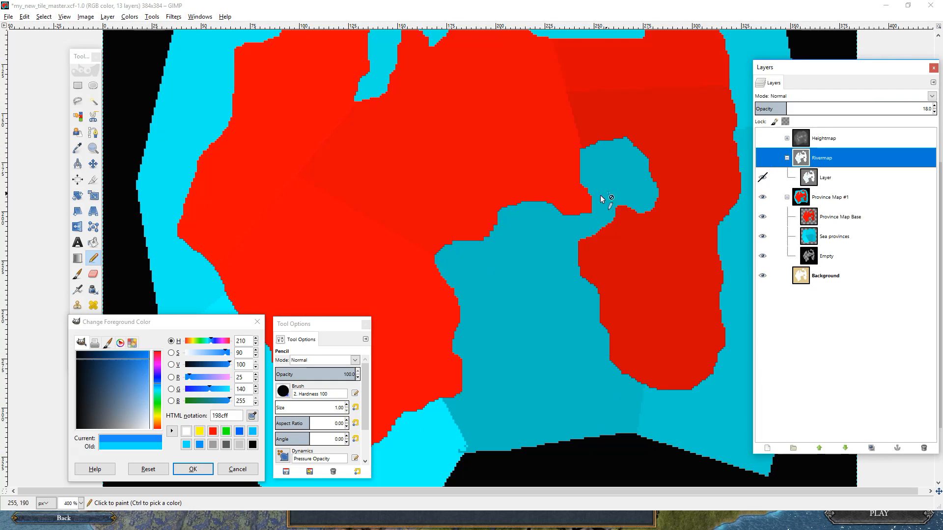
{"action": "left_click_drag", "start_coordinate": [561, 218], "coordinate": [544, 242]}
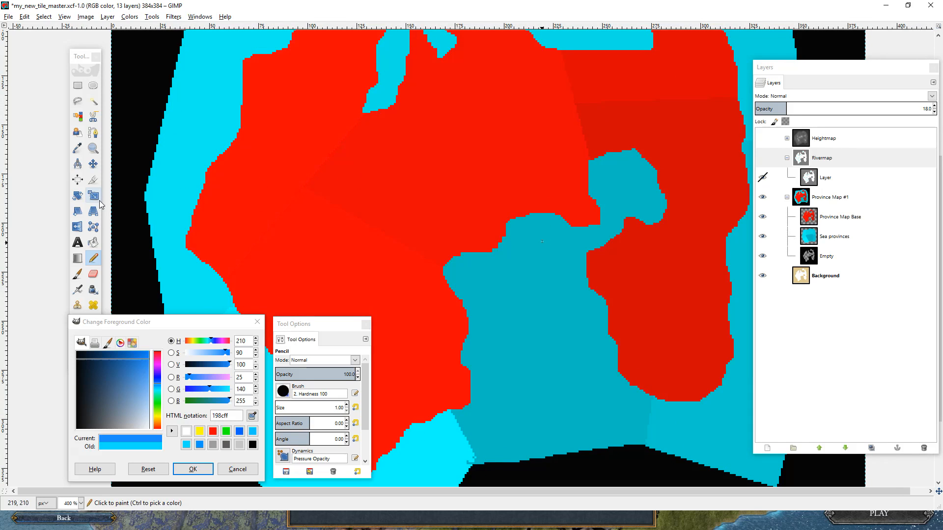
Step: Zoom out and toggle the Province Map Base and Sea provinces layers off and on to inspect the province areas
{"action": "left_click", "coordinate": [93, 148]}
{"action": "left_click", "coordinate": [286, 388]}
{"action": "left_click", "coordinate": [456, 217]}
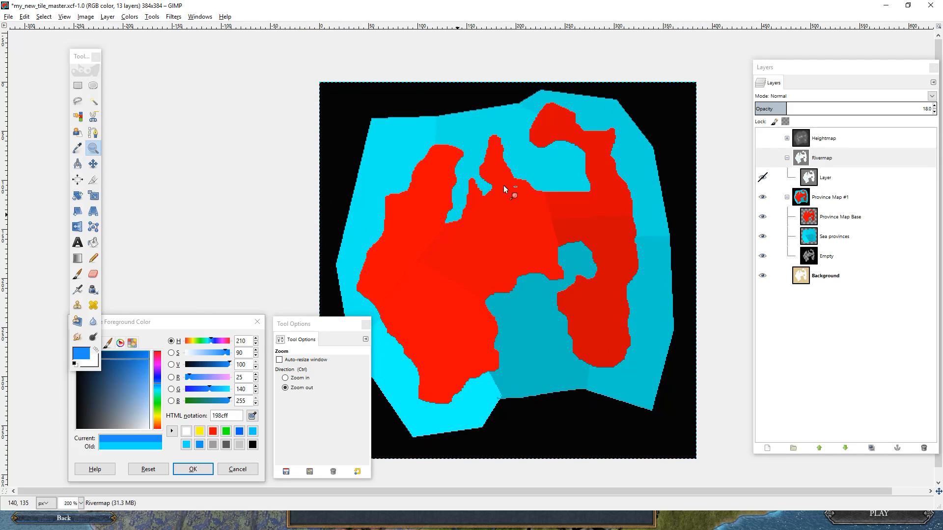
{"action": "left_click", "coordinate": [763, 216]}
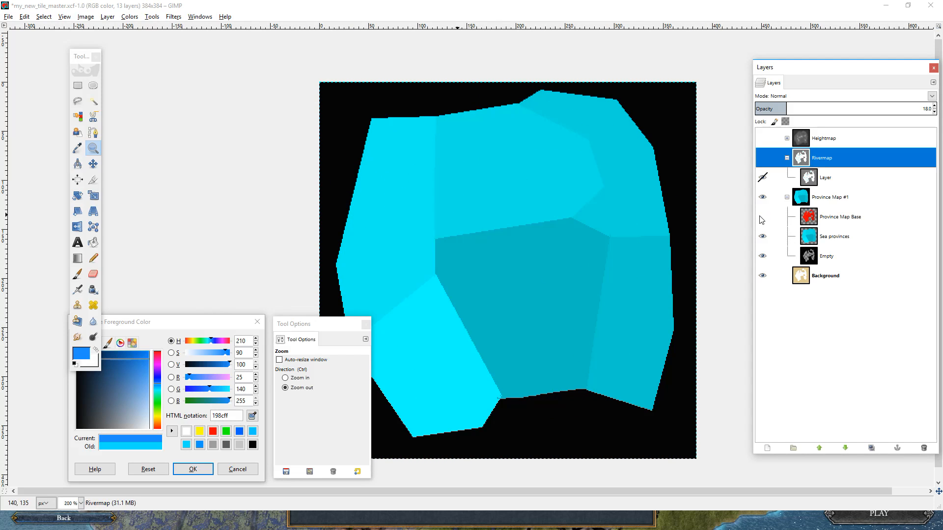
{"action": "left_click", "coordinate": [762, 218]}
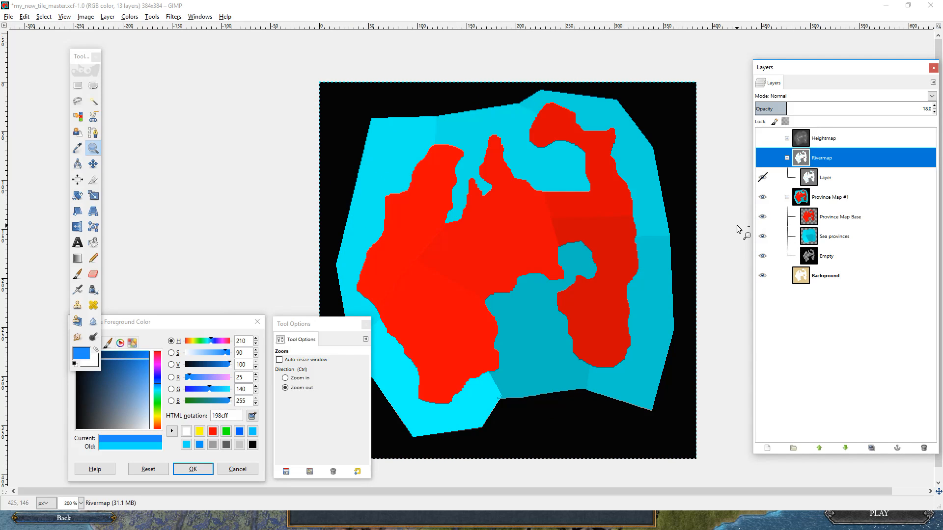
{"action": "double_click", "coordinate": [770, 237]}
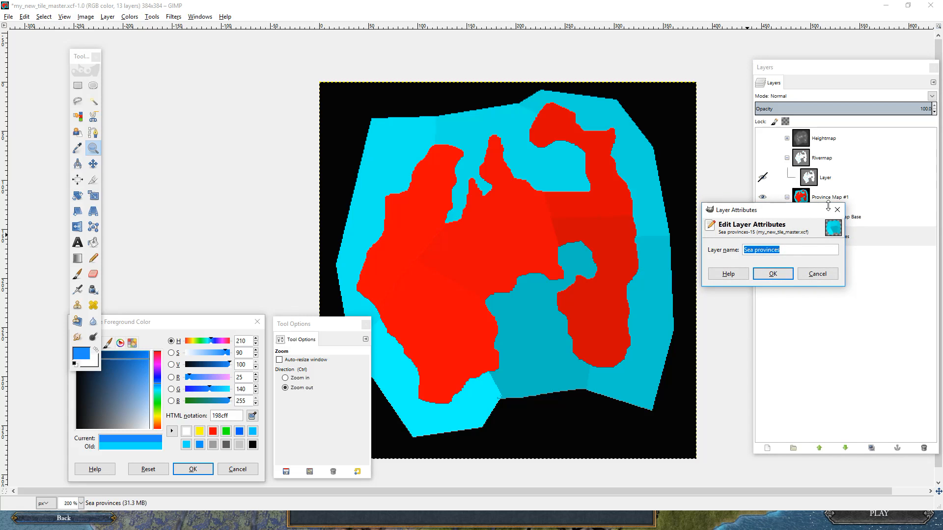
{"action": "key", "text": "Escape"}
{"action": "left_click", "coordinate": [763, 236]}
{"action": "left_click", "coordinate": [764, 237]}
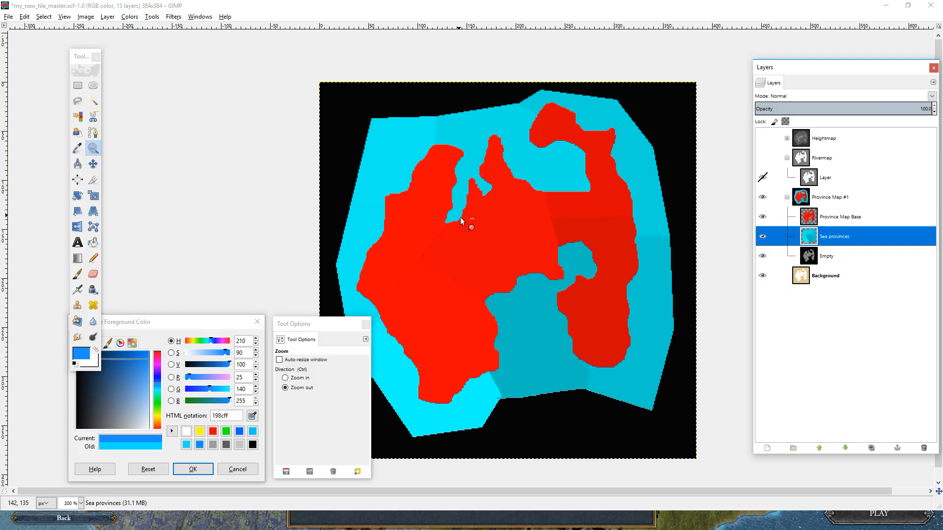
{"action": "left_click_drag", "start_coordinate": [466, 211], "coordinate": [489, 160]}
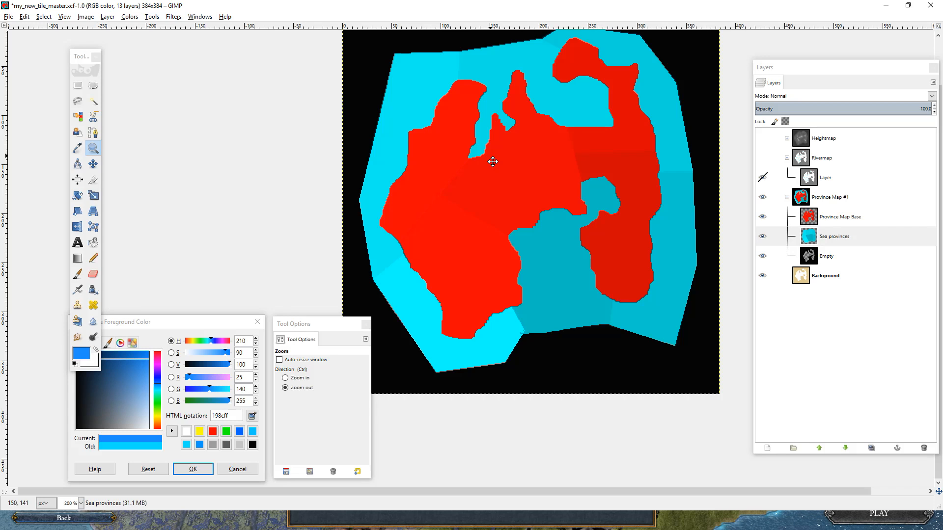
{"action": "mouse_move", "coordinate": [505, 160]}
{"action": "left_mouse_down"}
{"action": "mouse_move", "coordinate": [500, 192]}
{"action": "mouse_move", "coordinate": [513, 177]}
{"action": "left_mouse_up"}
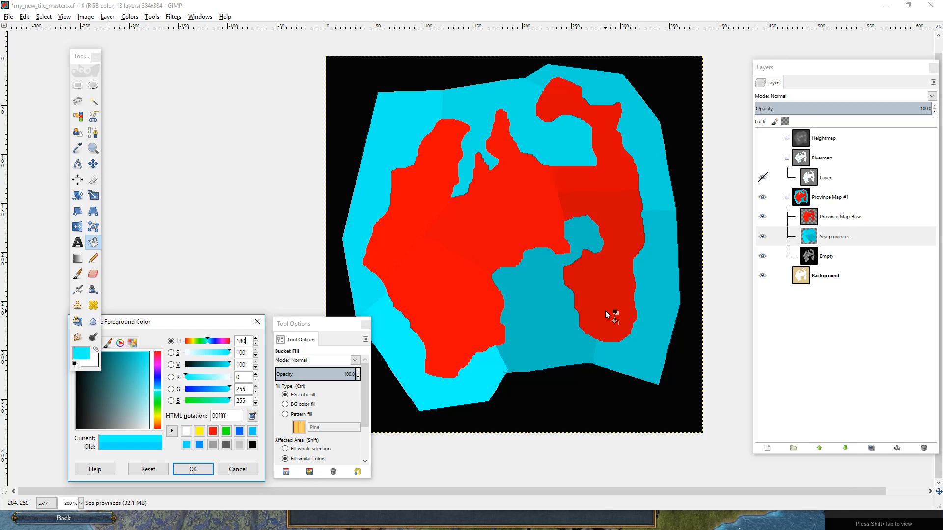
Step: Set the foreground color's hue to 0
{"action": "key", "text": "Delete"}
{"action": "key", "text": "ctrl+a"}
{"action": "key", "text": "Delete"}
{"action": "type", "text": "0"}
Step: Select everything on the Sea provinces layer and delete its contents
{"action": "left_click", "coordinate": [774, 239]}
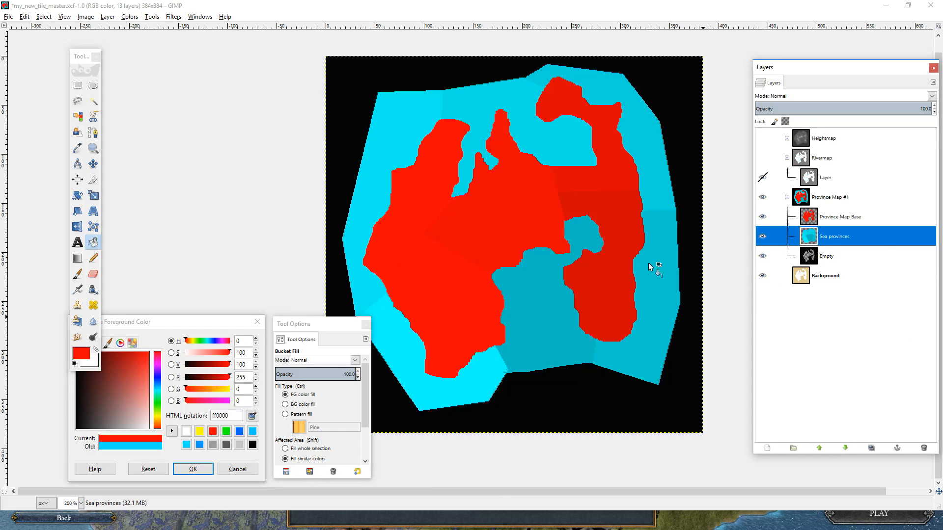
{"action": "key", "text": "ctrl+a"}
{"action": "key", "text": "Delete"}
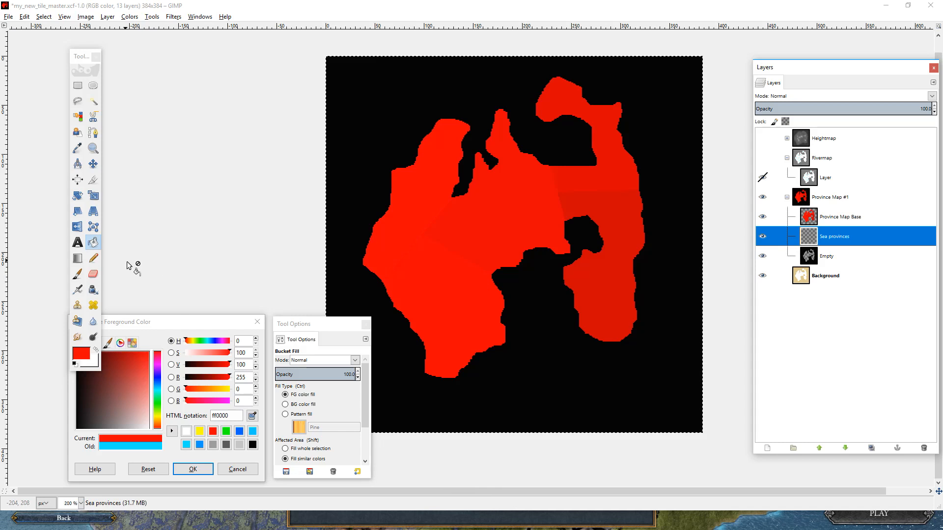
Step: Set the foreground color's hue to 180 and switch to the Pencil tool
{"action": "left_click", "coordinate": [221, 336]}
{"action": "type", "text": "1"}
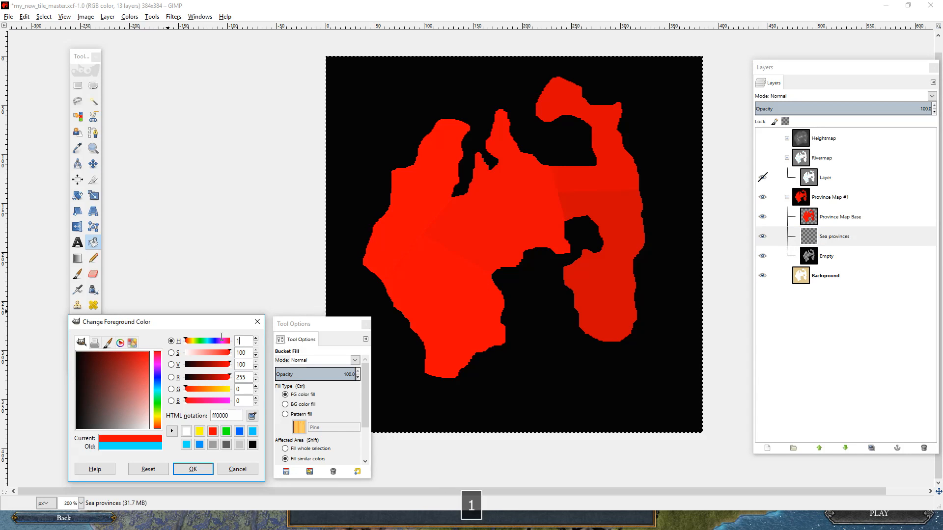
{"action": "type", "text": "80"}
{"action": "key", "text": "Return"}
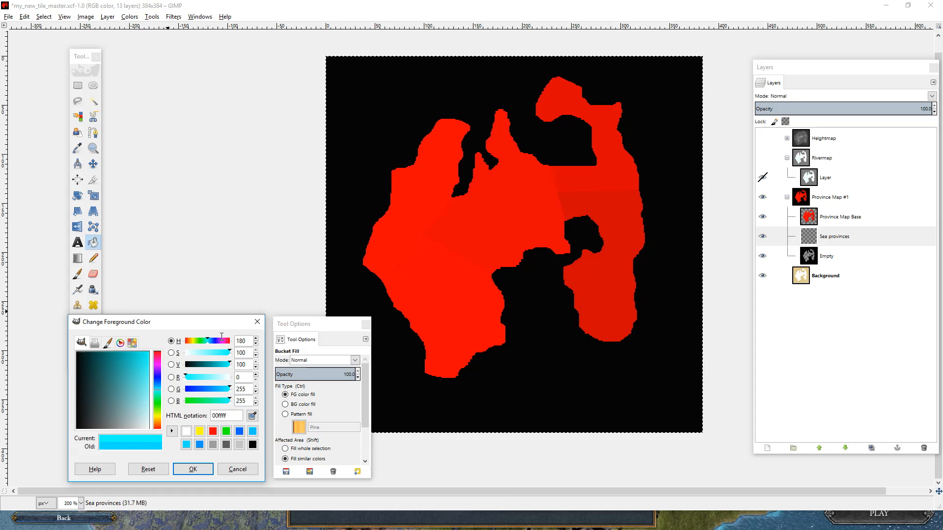
{"action": "left_click", "coordinate": [249, 364]}
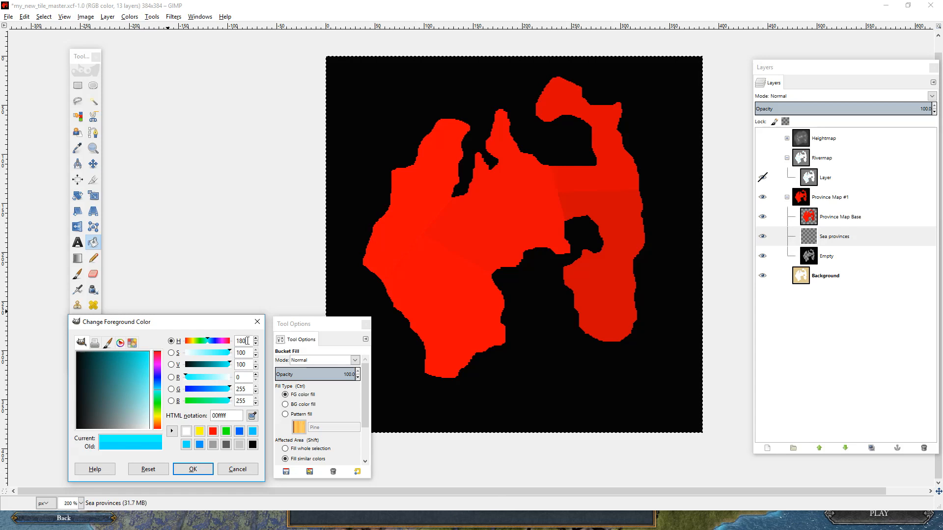
{"action": "left_click", "coordinate": [93, 259]}
{"action": "left_click_drag", "start_coordinate": [507, 255], "coordinate": [549, 226]}
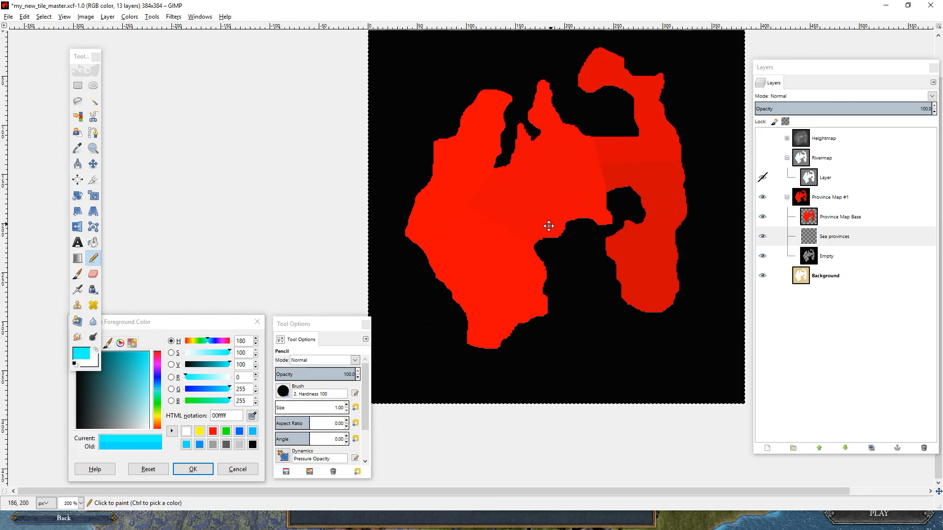
{"action": "left_click", "coordinate": [93, 259]}
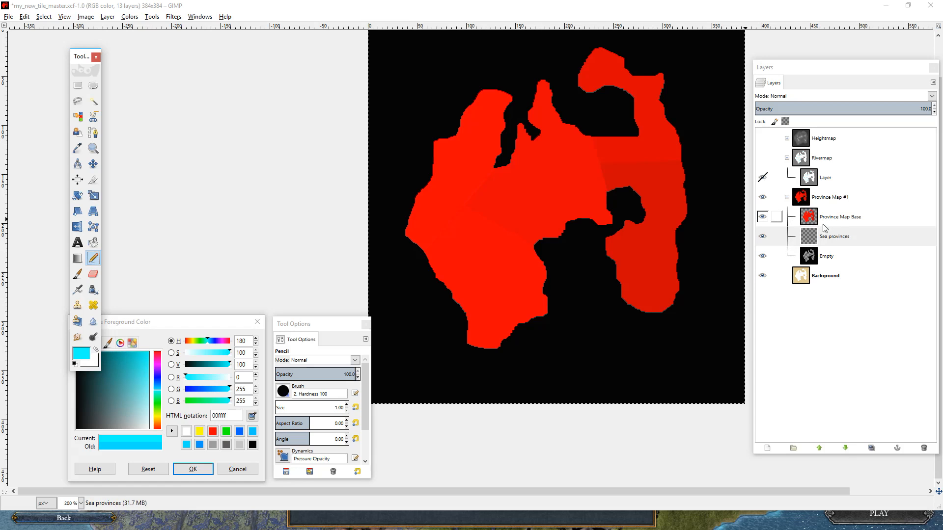
Step: Lower the Province Map Base layer's opacity to about 61 and make the Sea provinces layer active
{"action": "left_click", "coordinate": [843, 218]}
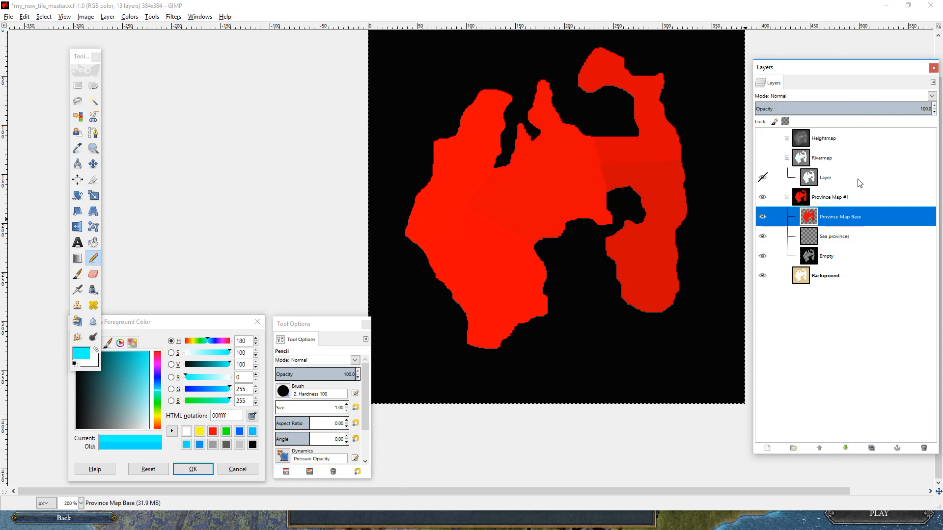
{"action": "left_click", "coordinate": [867, 115]}
{"action": "left_click_drag", "start_coordinate": [867, 112], "coordinate": [863, 111]}
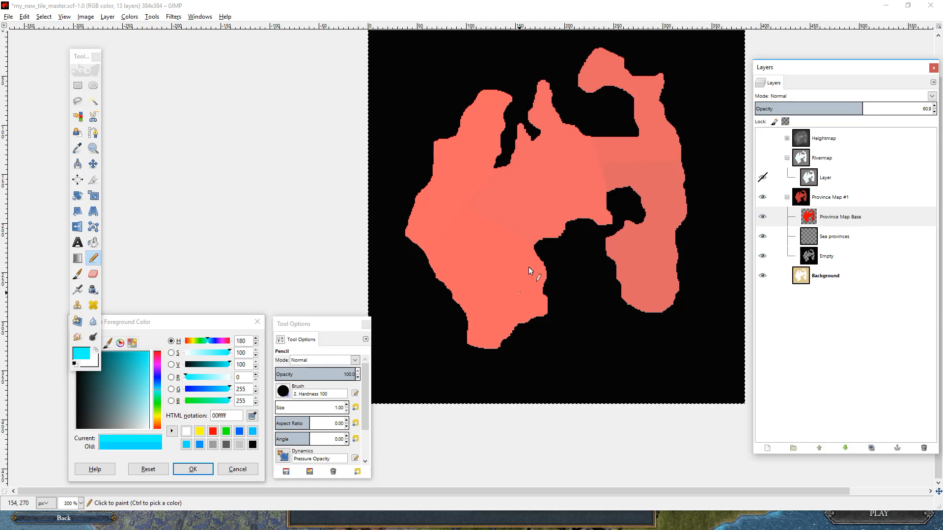
{"action": "left_click", "coordinate": [855, 236]}
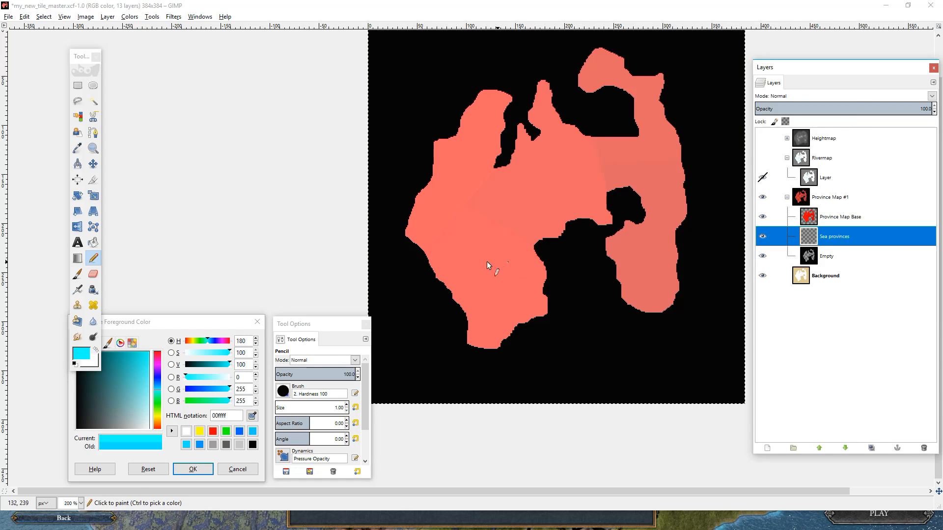
Step: Outline a four-sided sea province across the southwestern coast with straight pencil lines and bucket-fill it with color 00ffff
{"action": "left_click_drag", "start_coordinate": [467, 258], "coordinate": [424, 313]}
{"action": "key", "text": "ctrl+z"}
{"action": "left_click", "coordinate": [466, 258]}
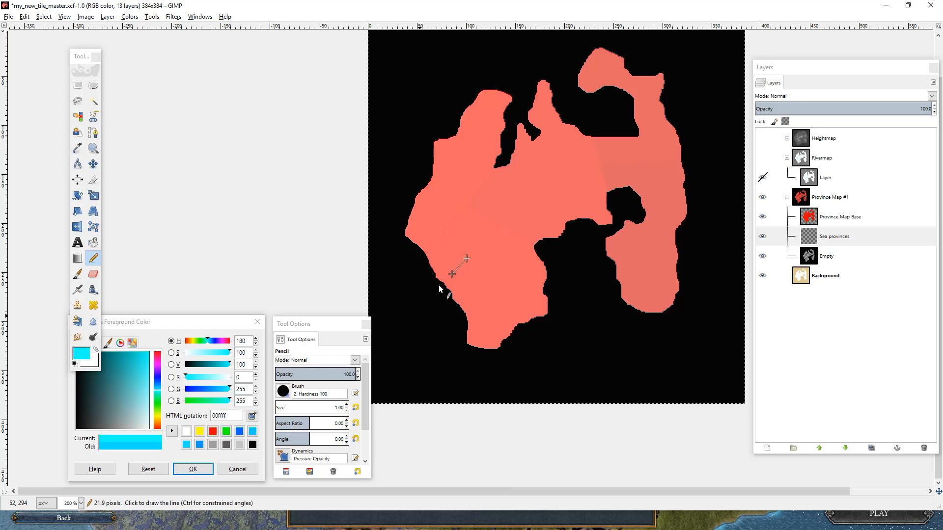
{"action": "left_click", "coordinate": [397, 325], "text": "shift"}
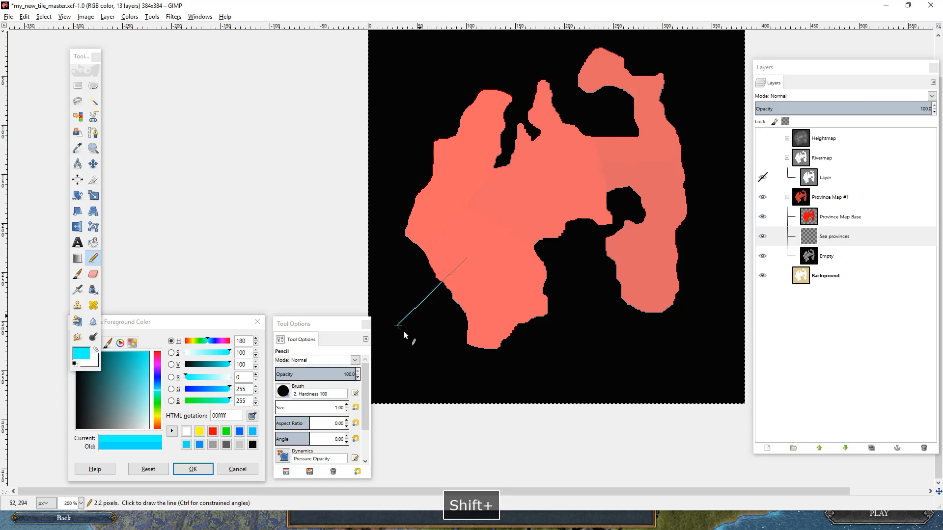
{"action": "left_click", "coordinate": [472, 390], "text": "shift"}
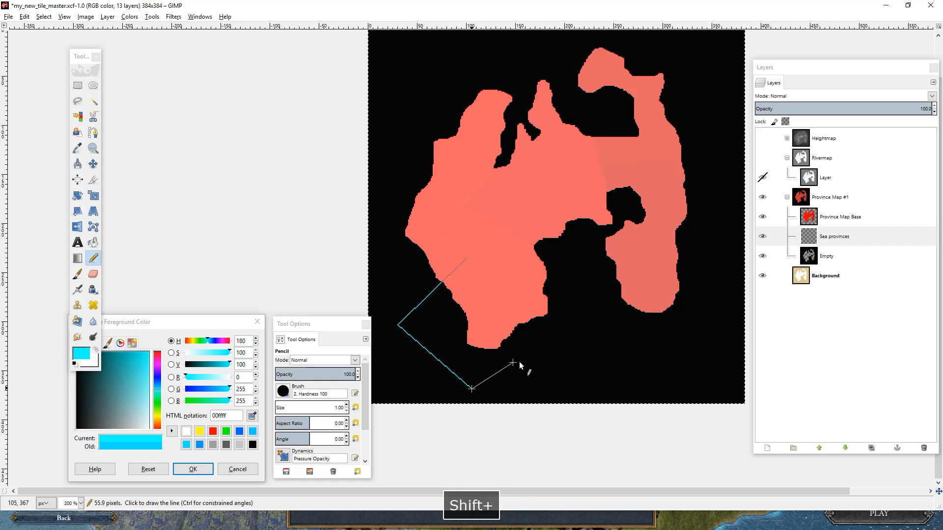
{"action": "left_click", "coordinate": [497, 329], "text": "shift"}
{"action": "left_click", "coordinate": [466, 259], "text": "shift"}
{"action": "left_click", "coordinate": [93, 242]}
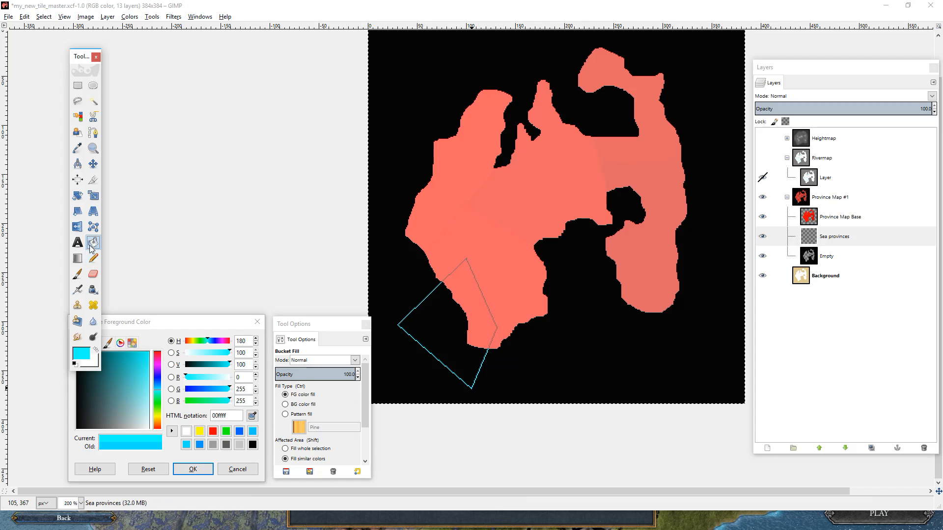
{"action": "left_click", "coordinate": [451, 342]}
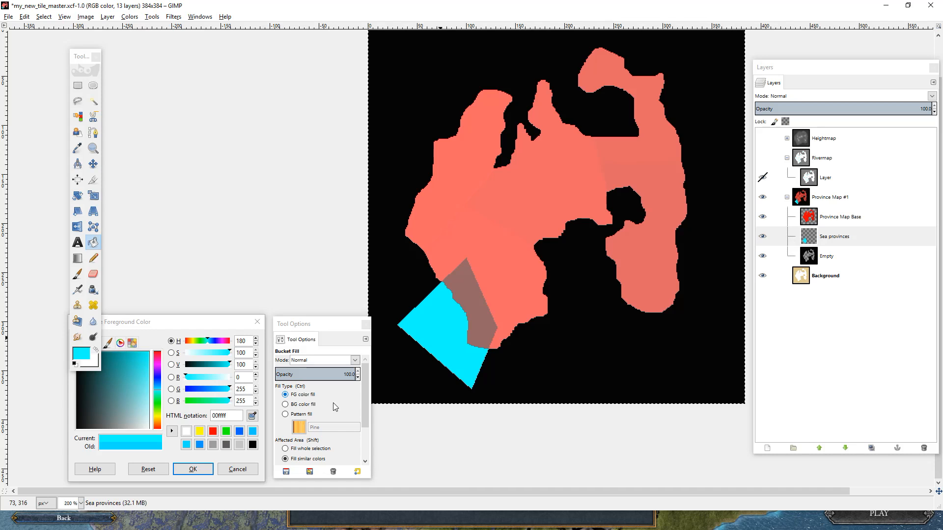
Step: Switch to Notepad++ and examine the sea_province color entries for hue 180, from saturation 100 down to 65
{"action": "left_click", "coordinate": [371, 524]}
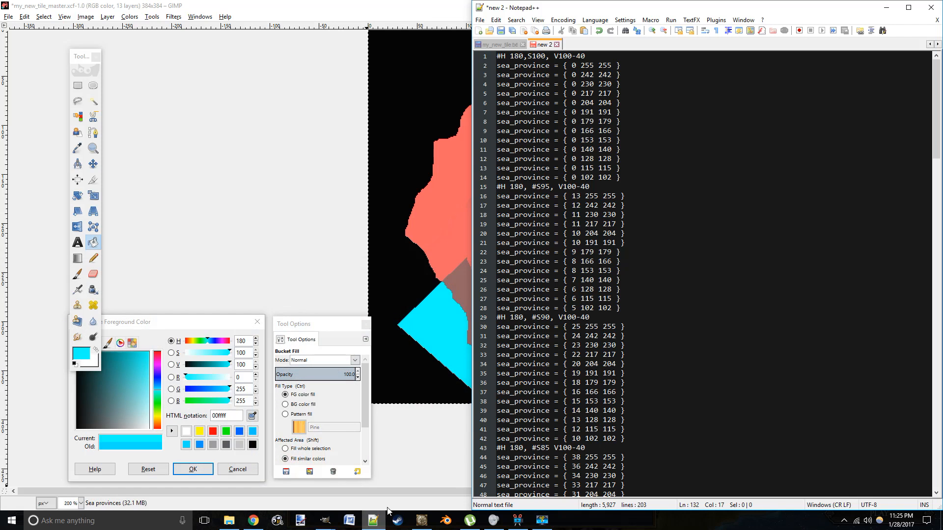
{"action": "left_click_drag", "start_coordinate": [564, 66], "coordinate": [622, 66]}
{"action": "left_click", "coordinate": [555, 82]}
{"action": "double_click", "coordinate": [518, 67]}
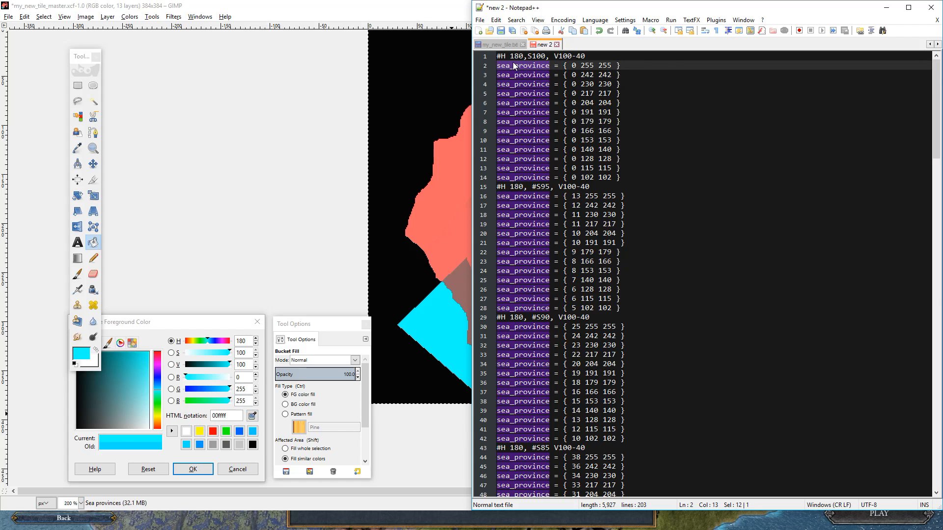
{"action": "left_click", "coordinate": [515, 65]}
{"action": "double_click", "coordinate": [514, 57]}
{"action": "left_click", "coordinate": [500, 57]}
{"action": "left_click_drag", "start_coordinate": [500, 57], "coordinate": [595, 55]}
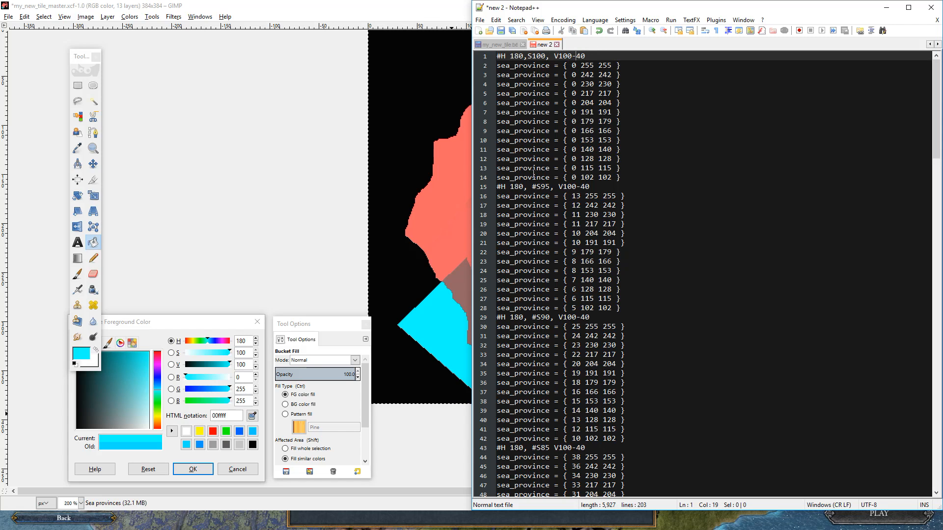
{"action": "left_click", "coordinate": [544, 187]}
{"action": "left_click", "coordinate": [565, 186]}
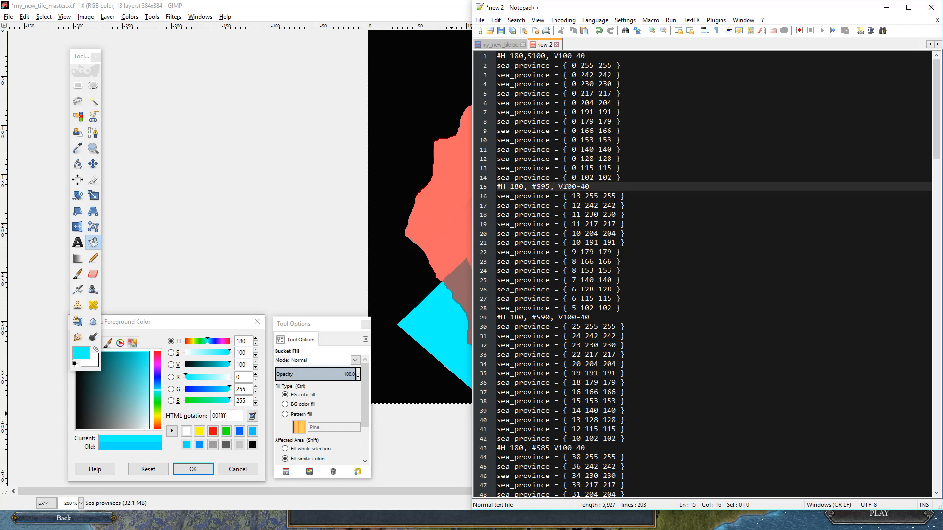
{"action": "scroll", "coordinate": [565, 180], "scroll_direction": "down", "scroll_amount": 6}
{"action": "scroll", "coordinate": [519, 148], "scroll_direction": "down", "scroll_amount": 16}
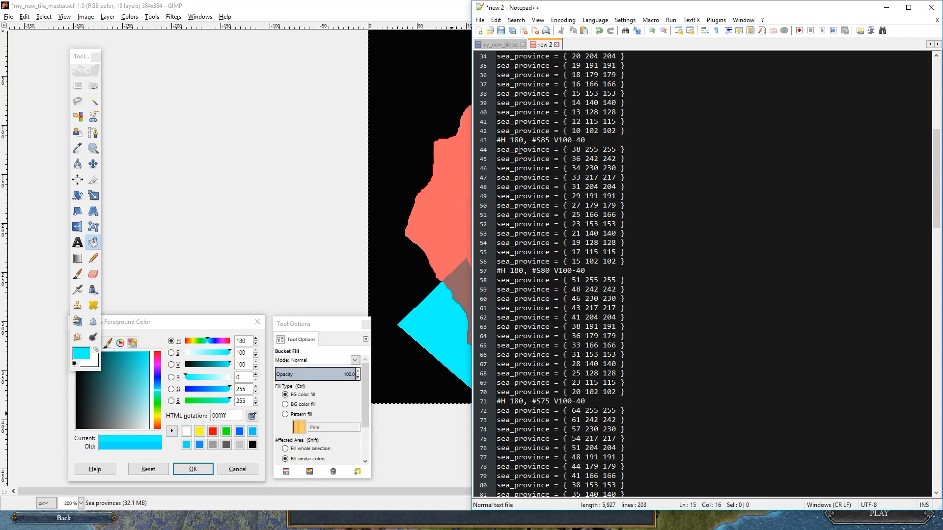
{"action": "scroll", "coordinate": [520, 155], "scroll_direction": "down", "scroll_amount": 3}
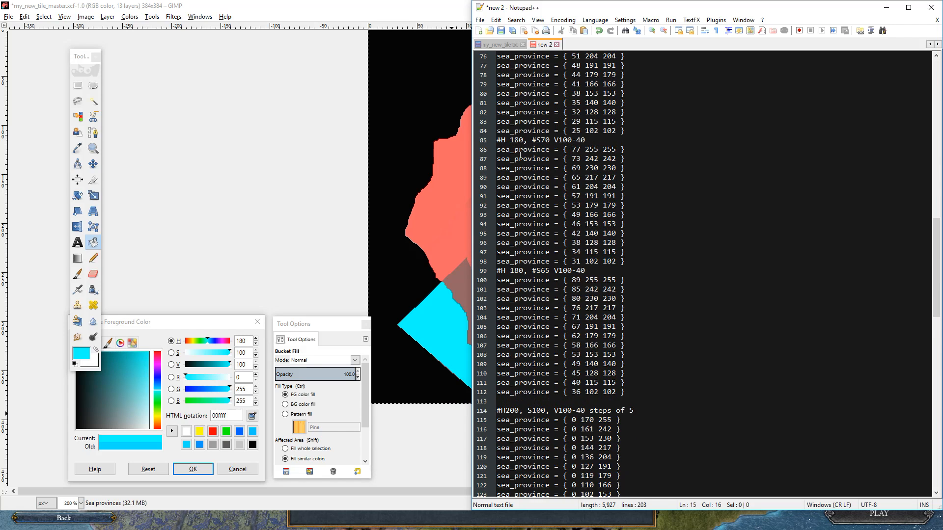
{"action": "left_click", "coordinate": [536, 271]}
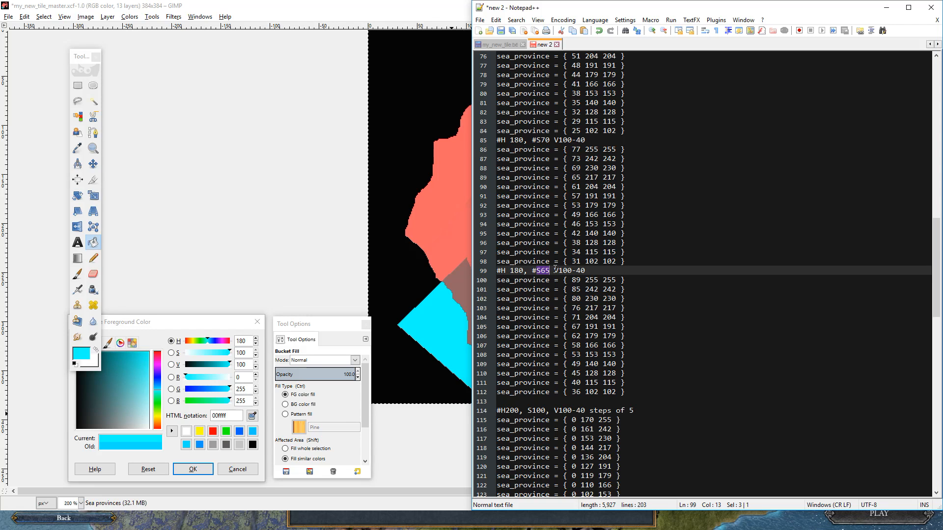
Step: Examine the sea_province color entries for hue 200 at saturations 100, 95 and 90
{"action": "scroll", "coordinate": [552, 268], "scroll_direction": "down", "scroll_amount": 3}
{"action": "left_click", "coordinate": [503, 326]}
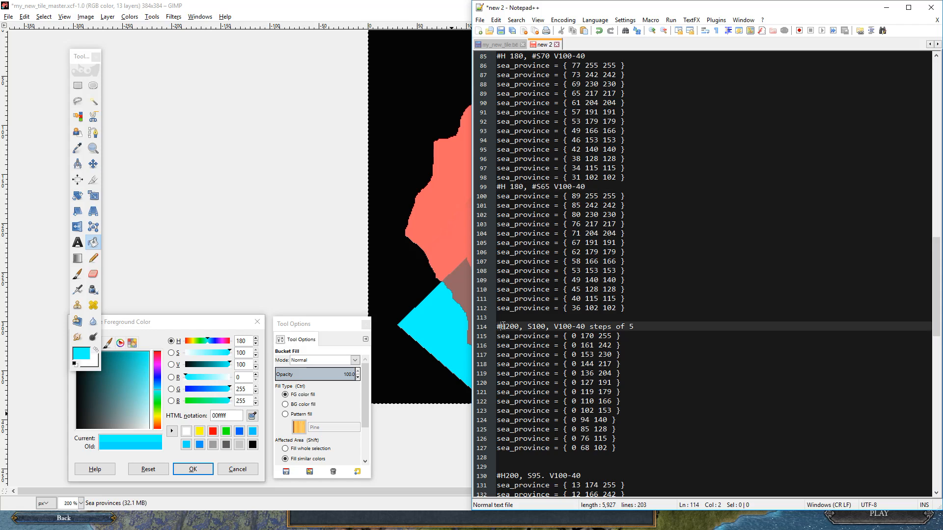
{"action": "left_click_drag", "start_coordinate": [503, 327], "coordinate": [519, 326]}
{"action": "left_click", "coordinate": [528, 327]}
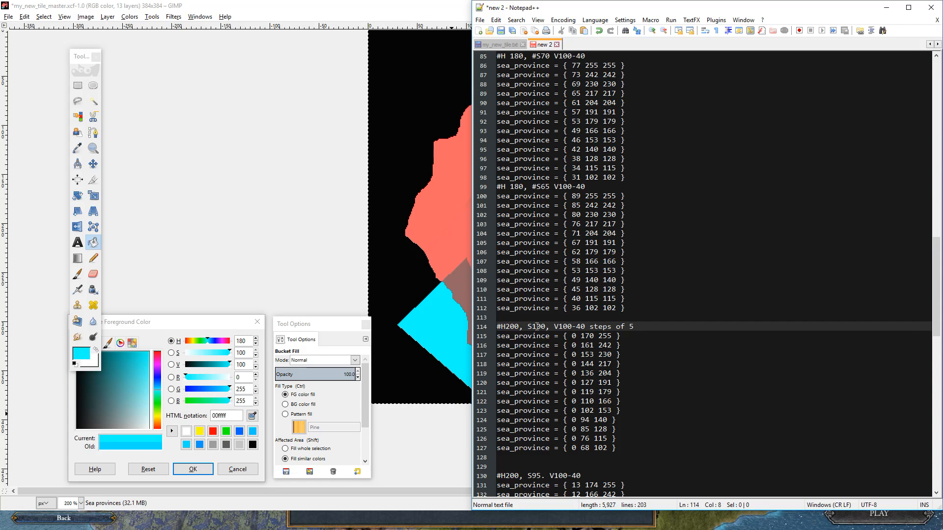
{"action": "scroll", "coordinate": [546, 326], "scroll_direction": "down", "scroll_amount": 4}
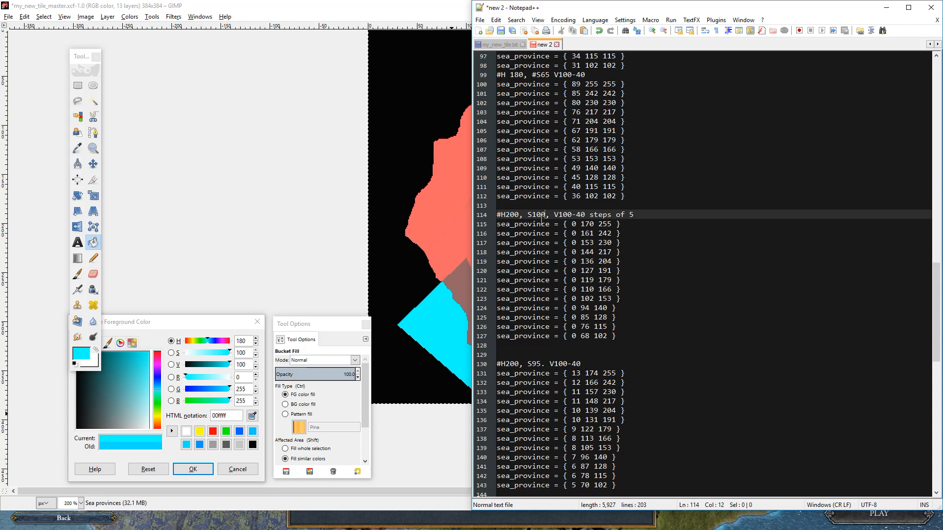
{"action": "double_click", "coordinate": [538, 218]}
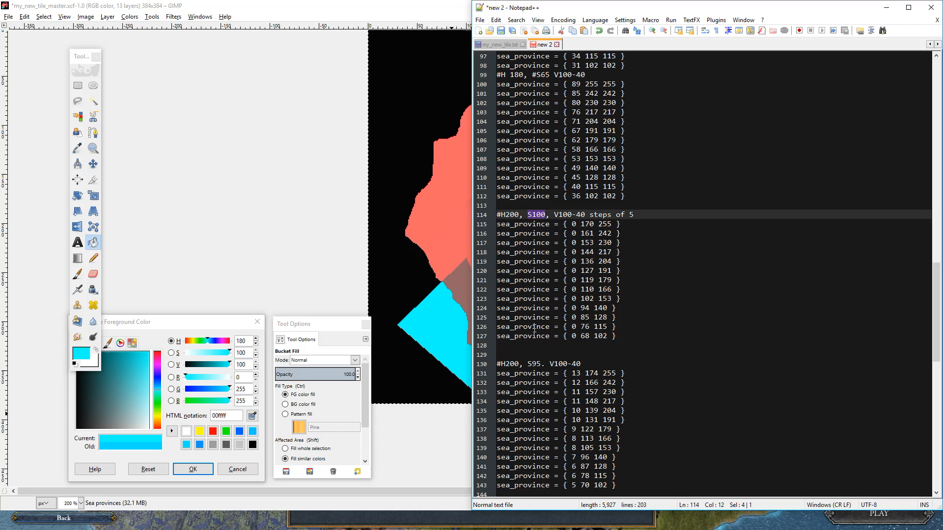
{"action": "double_click", "coordinate": [535, 364]}
{"action": "scroll", "coordinate": [535, 364], "scroll_direction": "down", "scroll_amount": 5}
{"action": "double_click", "coordinate": [535, 363]}
{"action": "scroll", "coordinate": [542, 359], "scroll_direction": "down", "scroll_amount": 5}
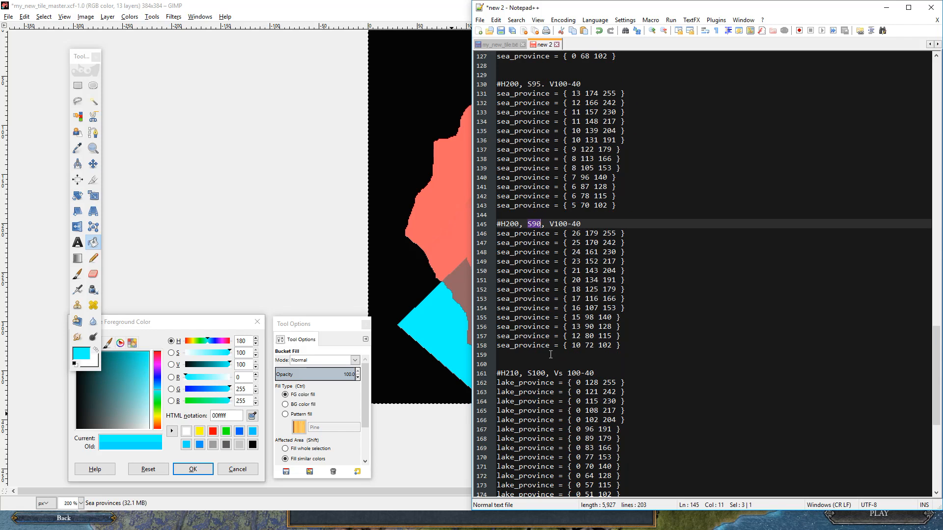
Step: Examine the lake_province color entries for hue 210 at saturations 100, 95 and 90
{"action": "scroll", "coordinate": [552, 352], "scroll_direction": "down", "scroll_amount": 5}
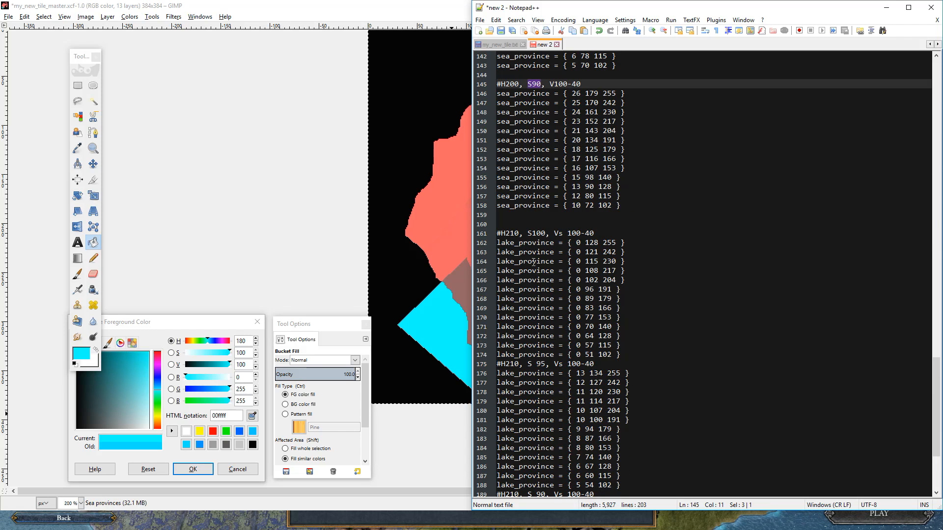
{"action": "left_click", "coordinate": [519, 234]}
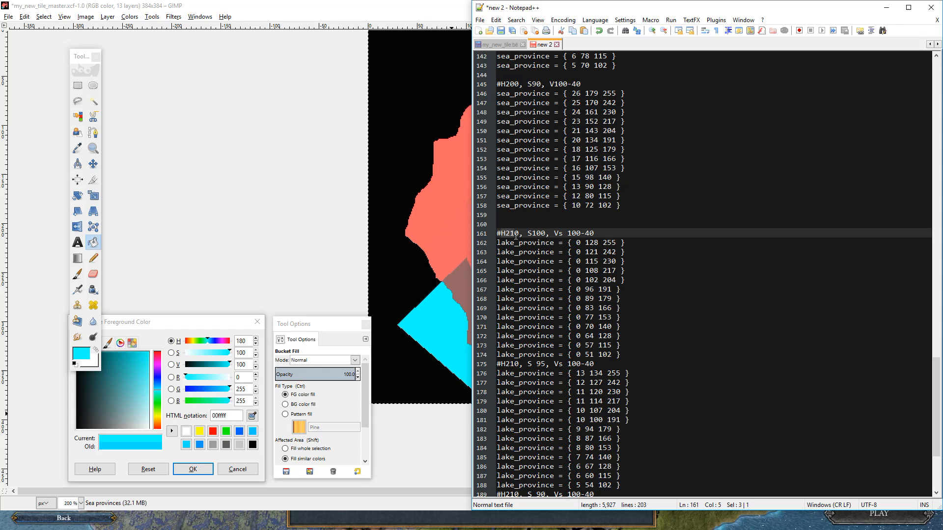
{"action": "left_click", "coordinate": [542, 252]}
{"action": "left_click", "coordinate": [603, 243]}
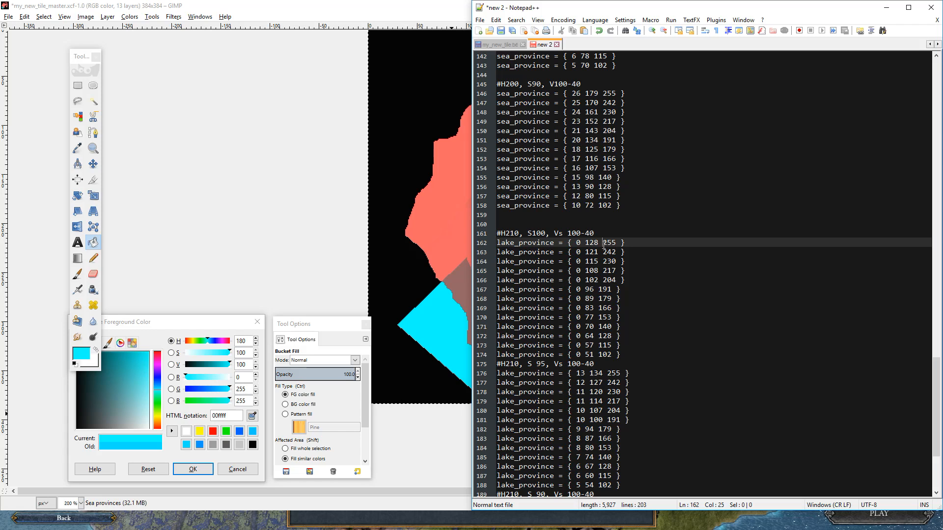
{"action": "scroll", "coordinate": [605, 268], "scroll_direction": "down", "scroll_amount": 5}
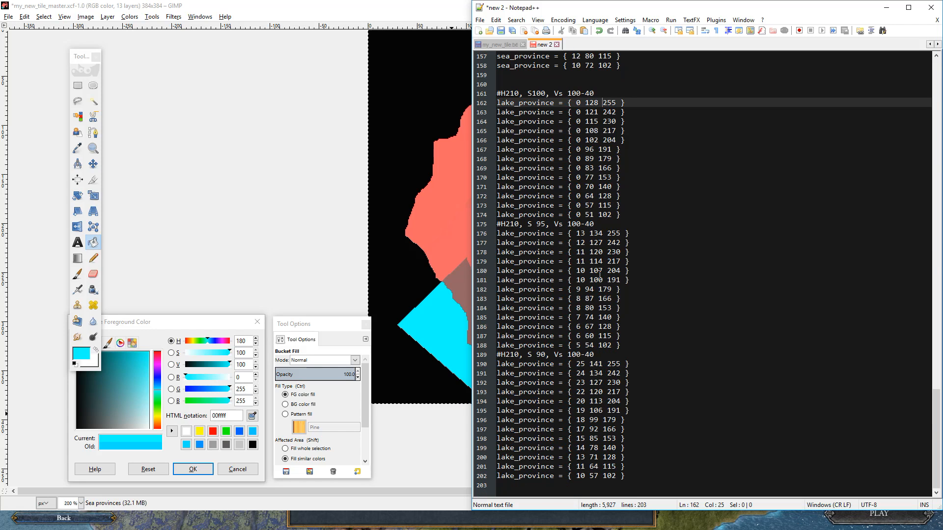
{"action": "left_click_drag", "start_coordinate": [634, 474], "coordinate": [510, 100]}
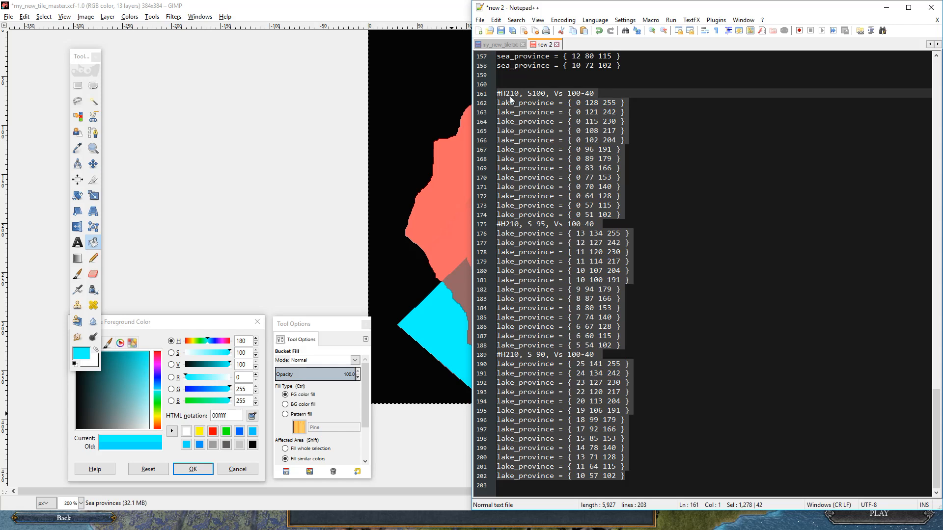
{"action": "left_click", "coordinate": [511, 97]}
{"action": "left_click", "coordinate": [542, 354]}
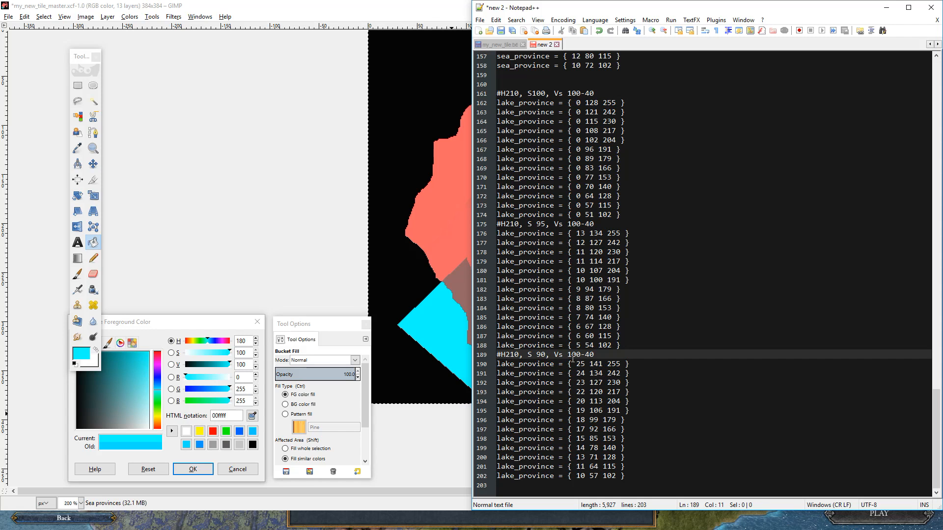
Step: Return to the start of the color list and review the hue 180 sea_province entries at saturations 100, 95 and 90
{"action": "scroll", "coordinate": [923, 344], "scroll_direction": "up", "scroll_amount": 12}
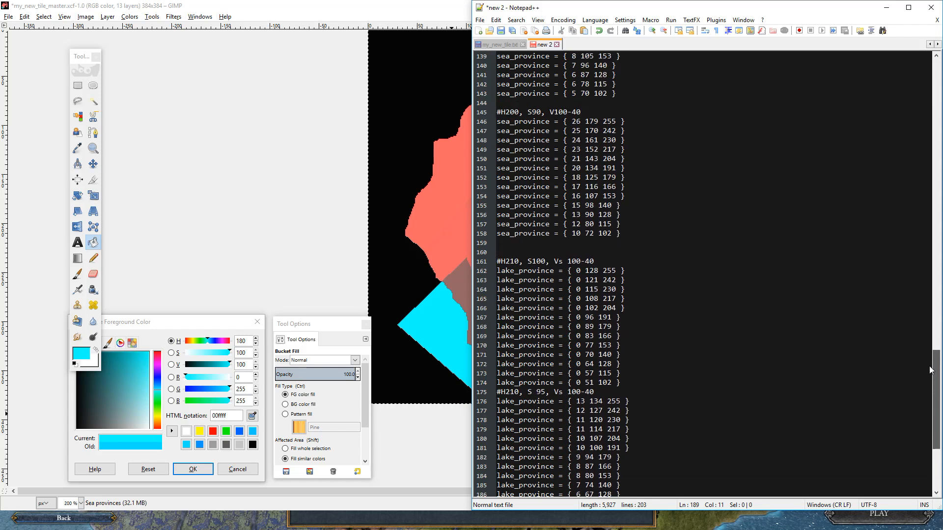
{"action": "scroll", "coordinate": [926, 339], "scroll_direction": "up", "scroll_amount": 9}
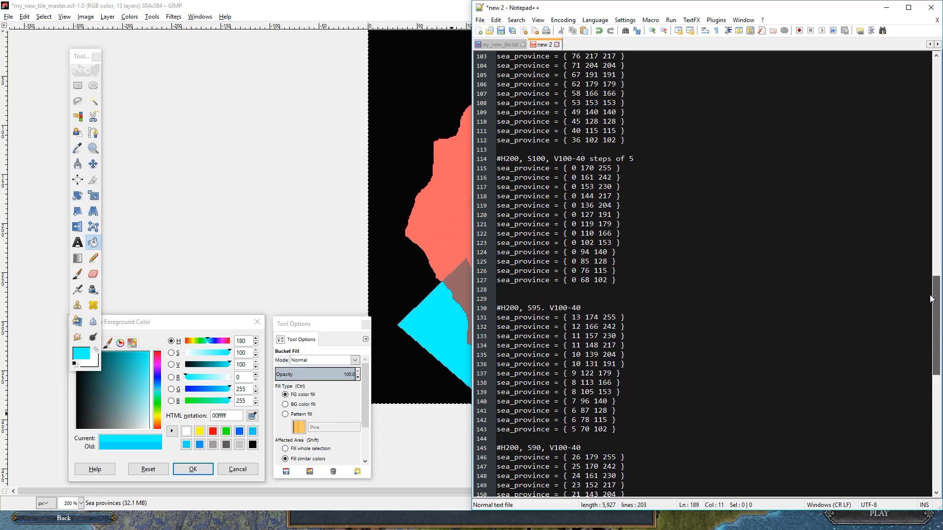
{"action": "left_click_drag", "start_coordinate": [933, 285], "coordinate": [909, 77]}
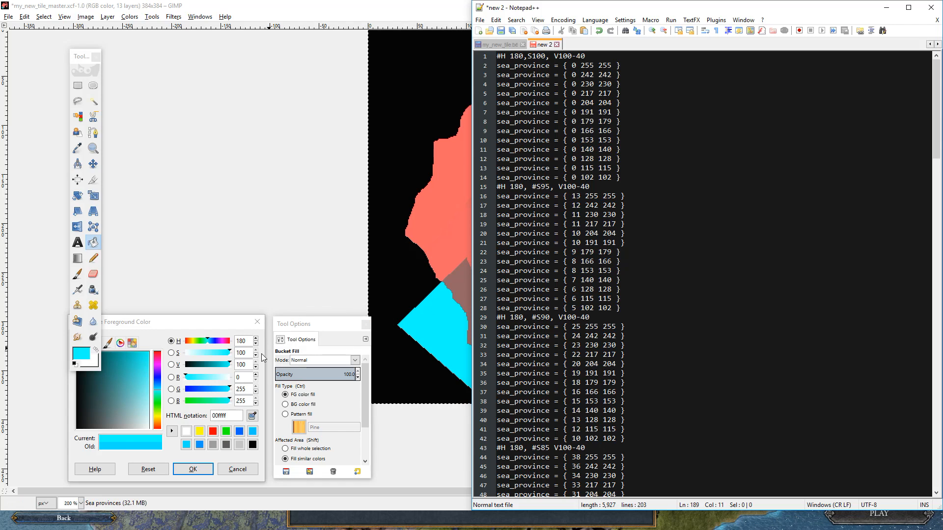
{"action": "left_click_drag", "start_coordinate": [631, 412], "coordinate": [565, 168]}
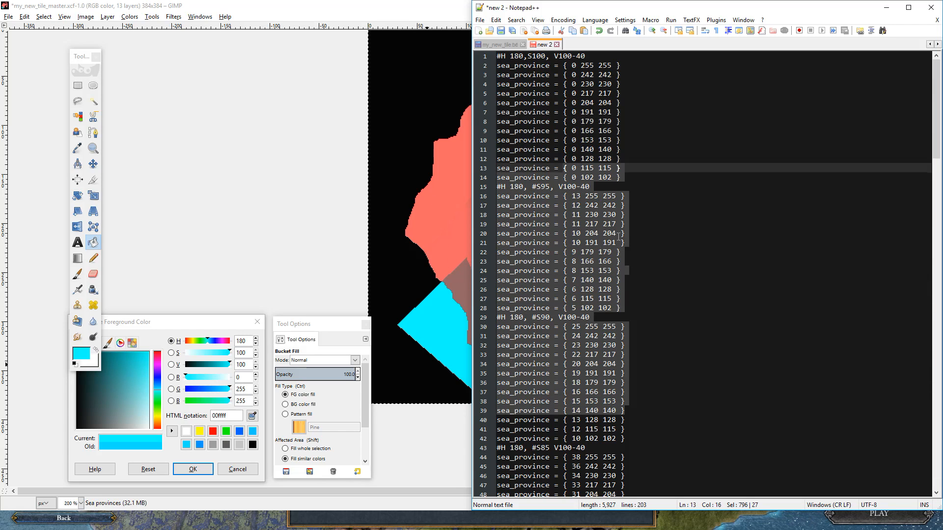
{"action": "left_click_drag", "start_coordinate": [619, 237], "coordinate": [658, 354]}
{"action": "left_click", "coordinate": [661, 328]}
{"action": "left_click_drag", "start_coordinate": [655, 310], "coordinate": [477, 309]}
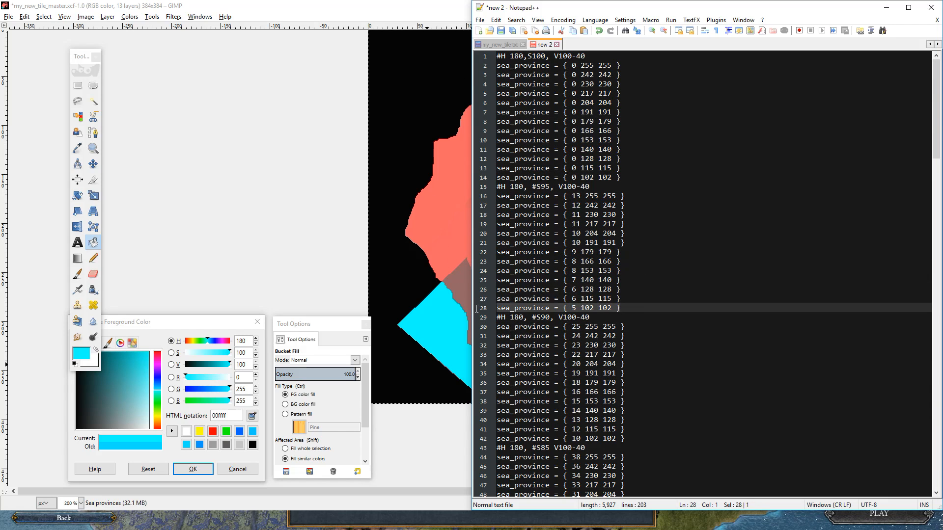
Step: Switch back to GIMP and set the foreground color's value (V) to 95
{"action": "left_click", "coordinate": [311, 221]}
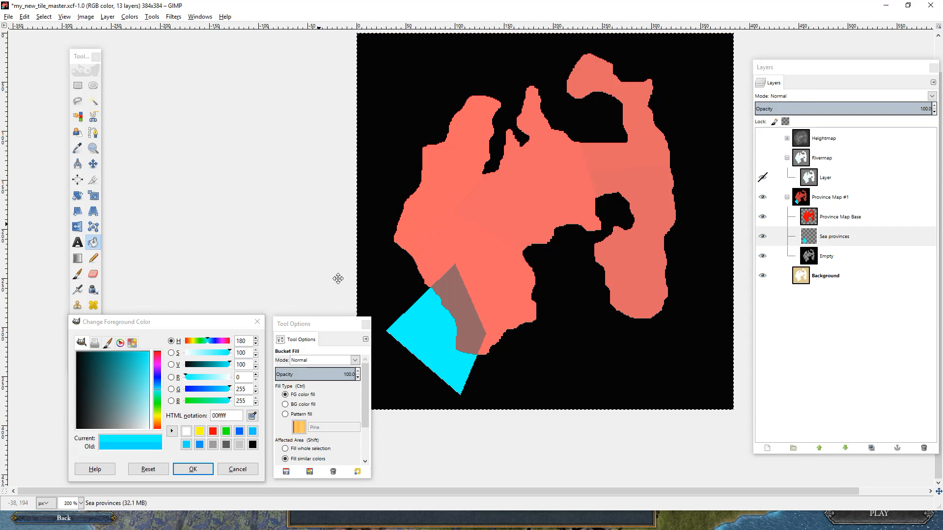
{"action": "scroll", "coordinate": [369, 244], "scroll_direction": "down", "scroll_amount": 1}
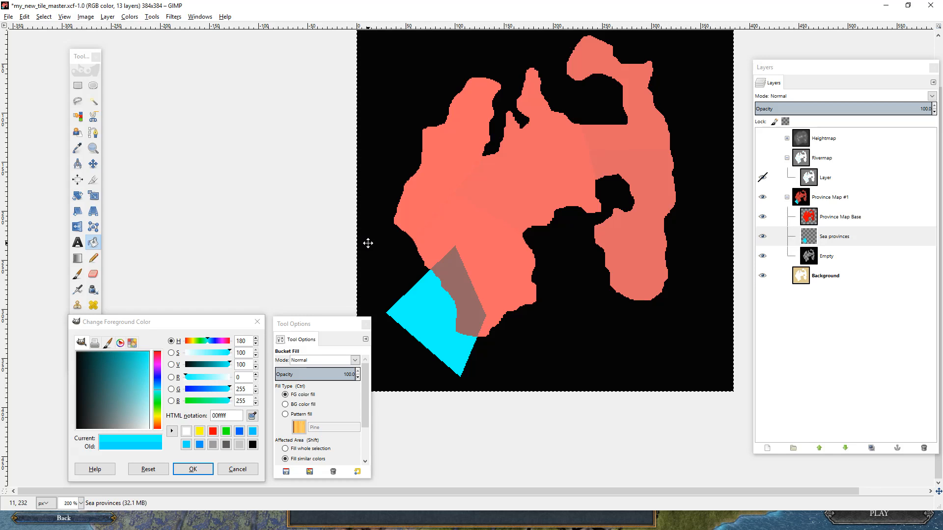
{"action": "left_click", "coordinate": [249, 353]}
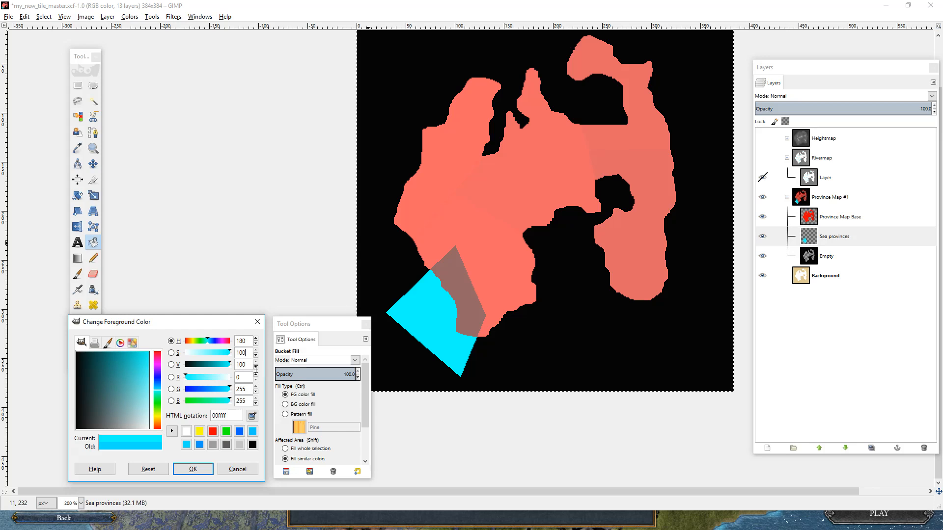
{"action": "scroll", "coordinate": [248, 363], "scroll_direction": "down", "scroll_amount": 3}
{"action": "scroll", "coordinate": [248, 363], "scroll_direction": "down", "scroll_amount": 2}
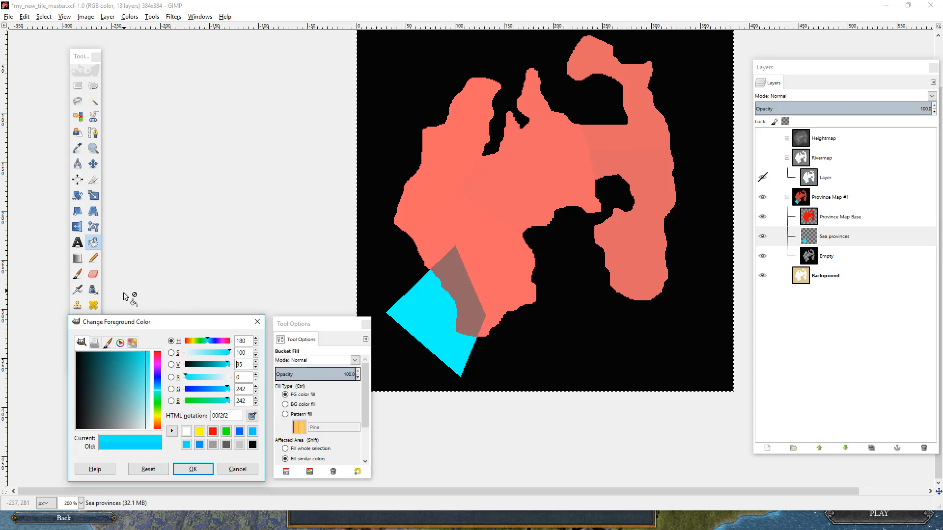
Step: Outline a sea province along the landmass's west coast with straight Pencil lines and fill it with the foreground color
{"action": "left_click", "coordinate": [92, 257]}
{"action": "left_click_drag", "start_coordinate": [464, 347], "coordinate": [524, 385]}
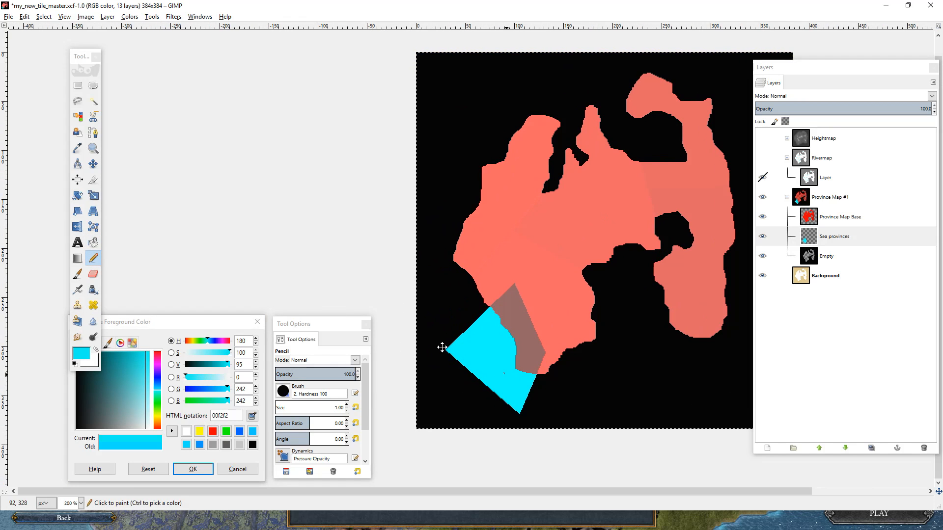
{"action": "left_click", "coordinate": [93, 258]}
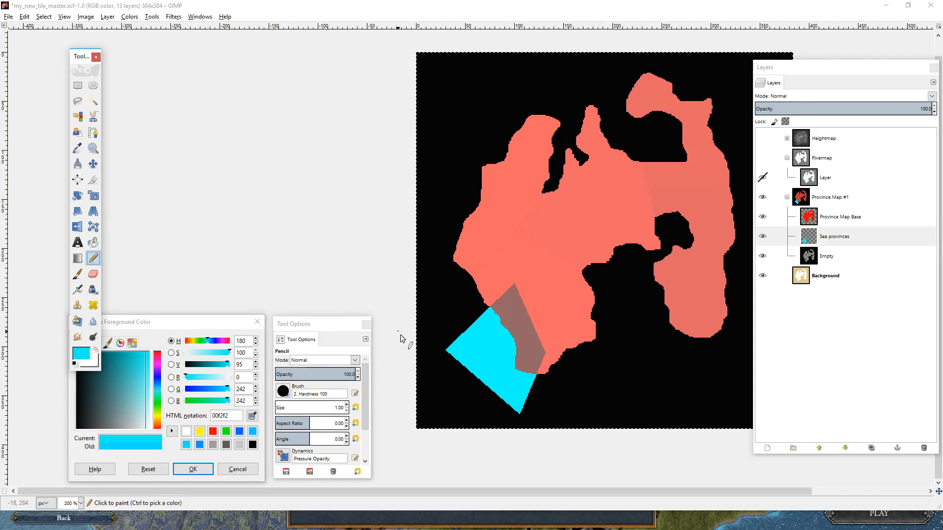
{"action": "left_click", "coordinate": [446, 351]}
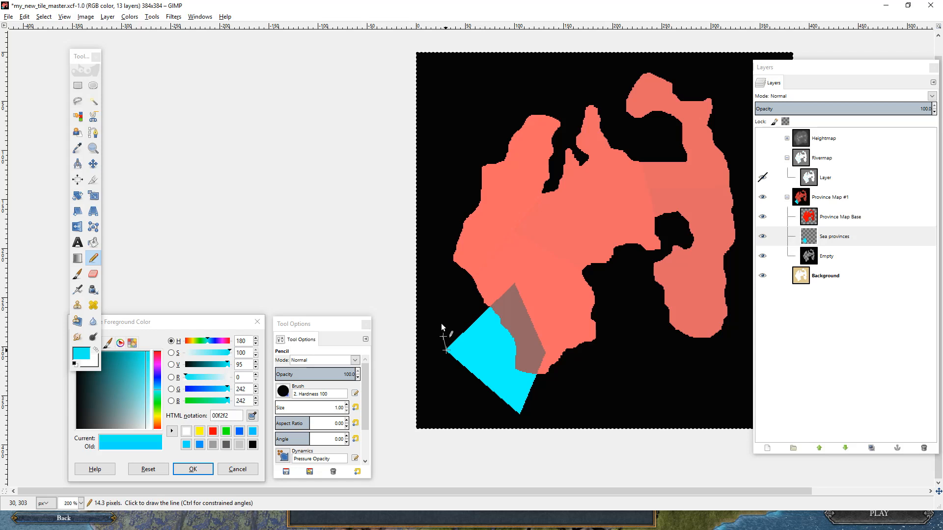
{"action": "left_click", "coordinate": [425, 245], "text": "shift"}
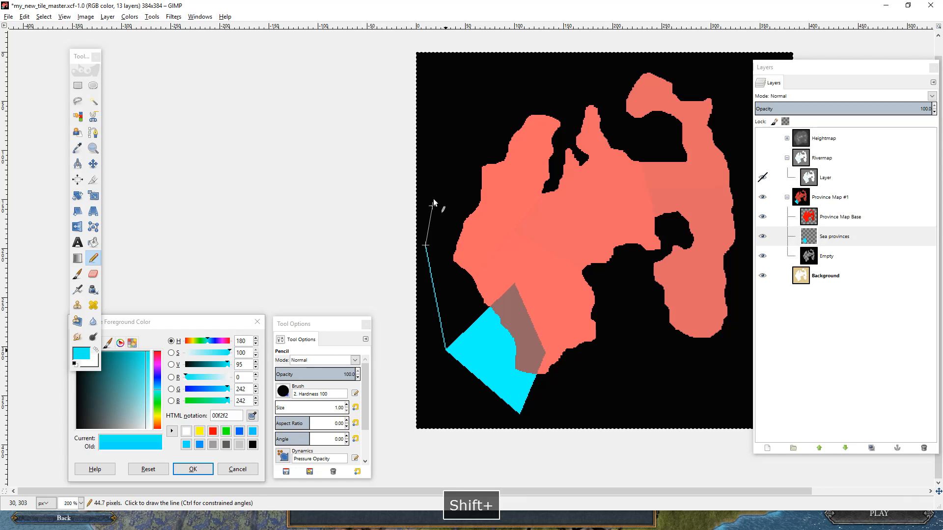
{"action": "left_click", "coordinate": [515, 286], "text": "shift"}
{"action": "left_click", "coordinate": [93, 242]}
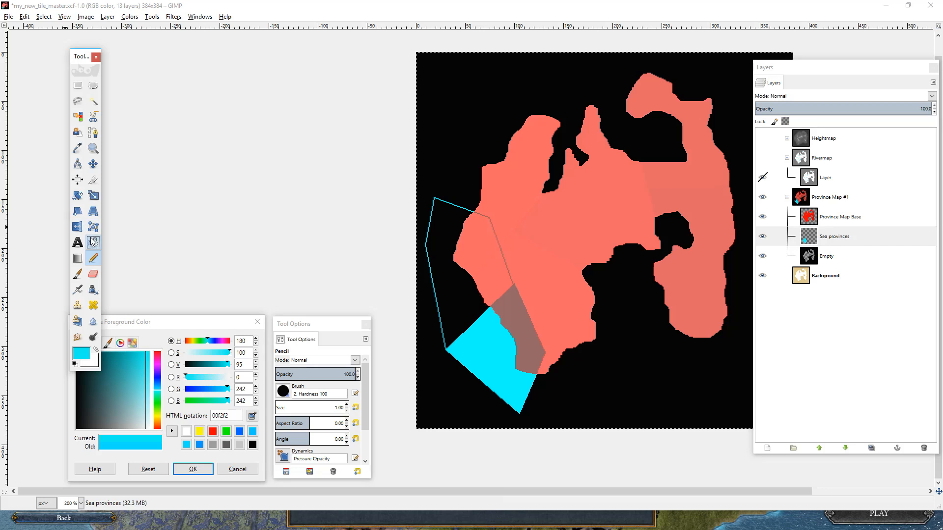
{"action": "left_click", "coordinate": [432, 243]}
Step: Set the foreground color's V to 90, then outline and fill a sea province along the northwest coast
{"action": "scroll", "coordinate": [445, 246], "scroll_direction": "up", "scroll_amount": 4}
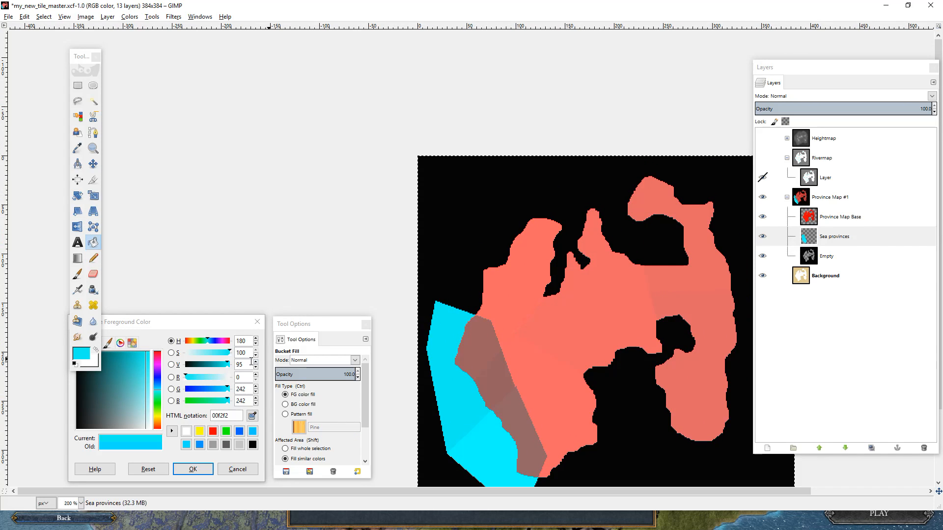
{"action": "scroll", "coordinate": [248, 363], "scroll_direction": "down", "scroll_amount": 5}
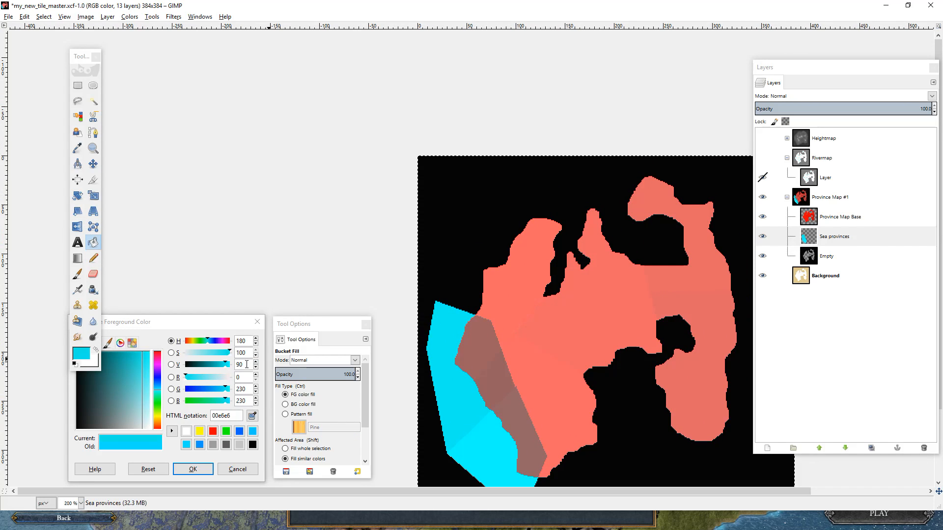
{"action": "left_click", "coordinate": [94, 257]}
{"action": "left_click", "coordinate": [435, 302]}
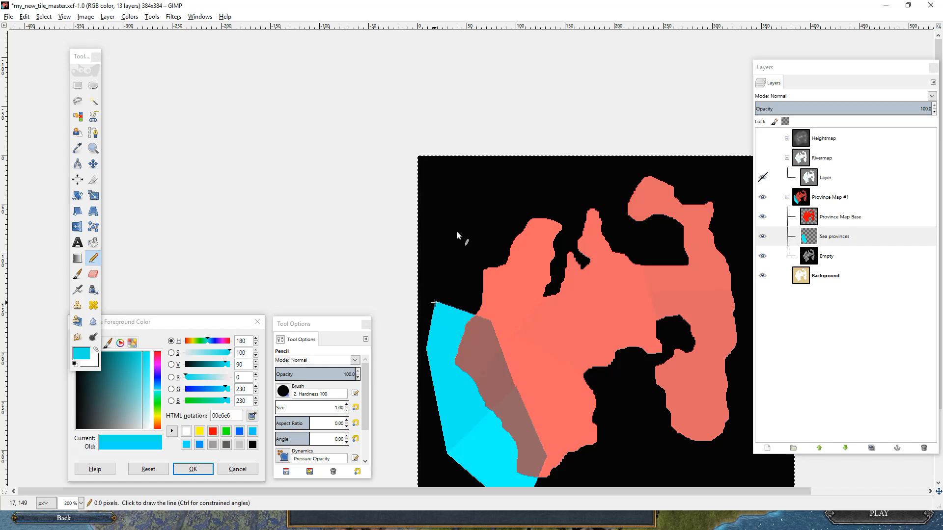
{"action": "left_click", "coordinate": [474, 200], "text": "shift"}
{"action": "left_click", "coordinate": [538, 232], "text": "shift"}
{"action": "left_click", "coordinate": [490, 321], "text": "shift"}
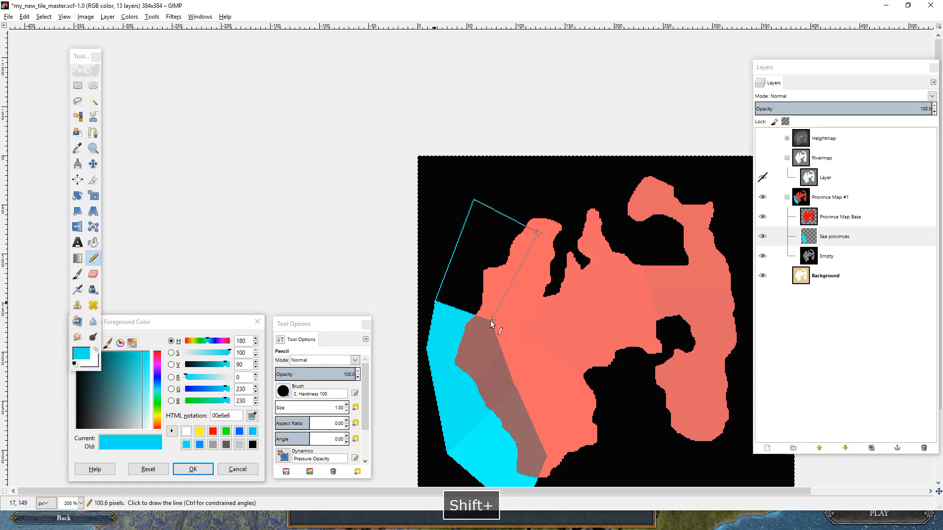
{"action": "left_click", "coordinate": [93, 242]}
{"action": "left_click", "coordinate": [457, 268]}
Step: With the foreground color's V set to 85, outline and fill a sea province covering the narrow northern inlet and its coast
{"action": "left_click_drag", "start_coordinate": [465, 291], "coordinate": [372, 342]}
{"action": "scroll", "coordinate": [244, 364], "scroll_direction": "down", "scroll_amount": 5}
{"action": "left_click", "coordinate": [93, 258]}
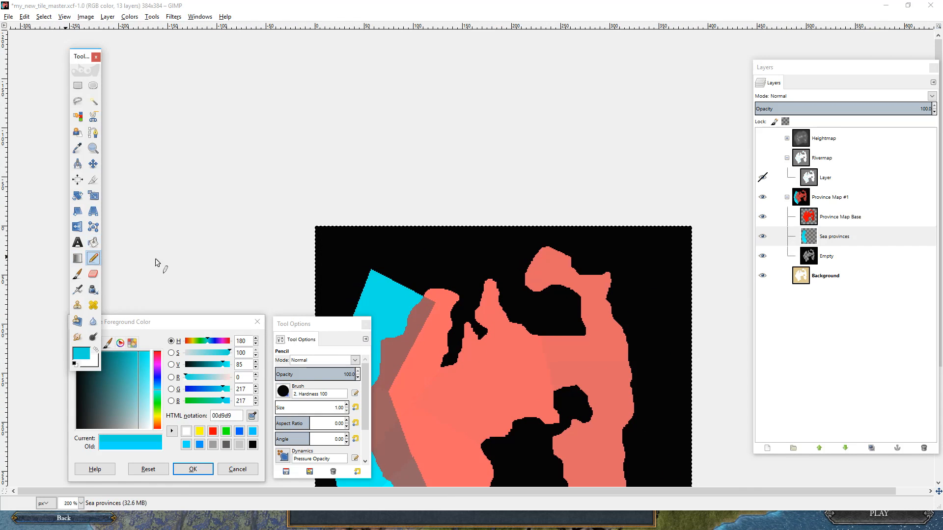
{"action": "left_click", "coordinate": [370, 270]}
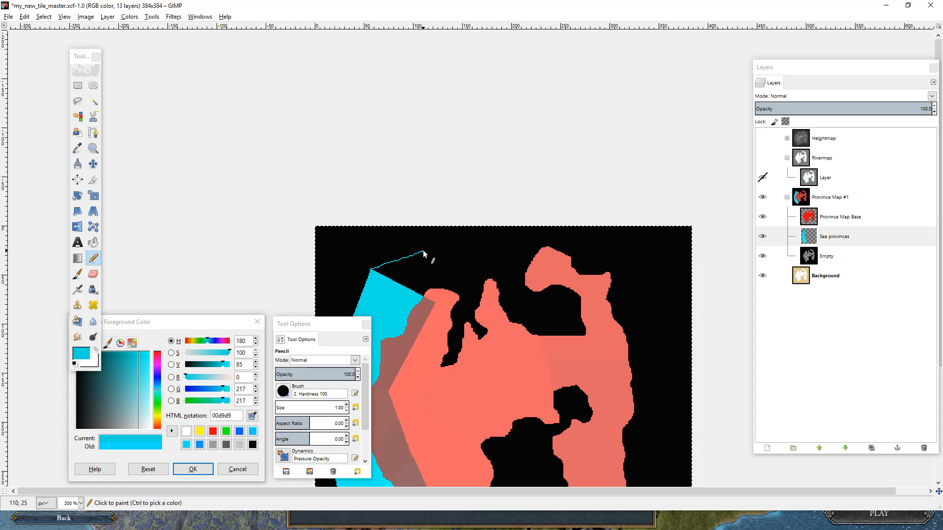
{"action": "key", "text": "ctrl+z"}
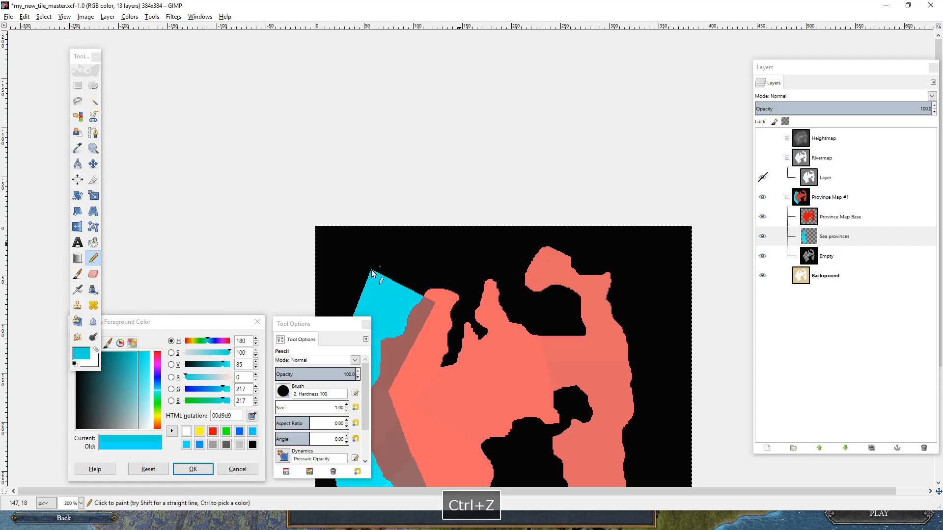
{"action": "left_click", "coordinate": [483, 244], "text": "shift"}
{"action": "left_click", "coordinate": [493, 316], "text": "shift"}
{"action": "left_click", "coordinate": [505, 359], "text": "shift"}
{"action": "left_click", "coordinate": [457, 383], "text": "shift"}
{"action": "left_click", "coordinate": [408, 354], "text": "shift"}
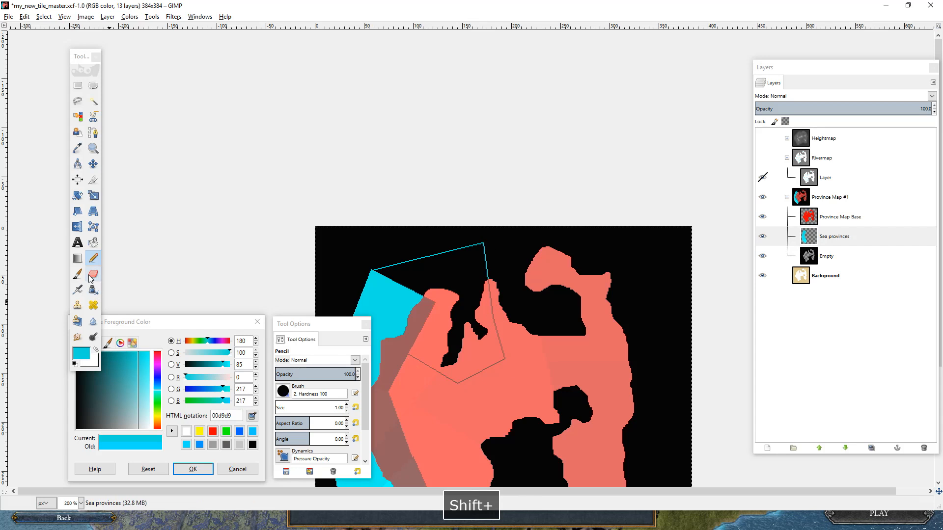
{"action": "left_click", "coordinate": [92, 242]}
{"action": "left_click", "coordinate": [453, 279]}
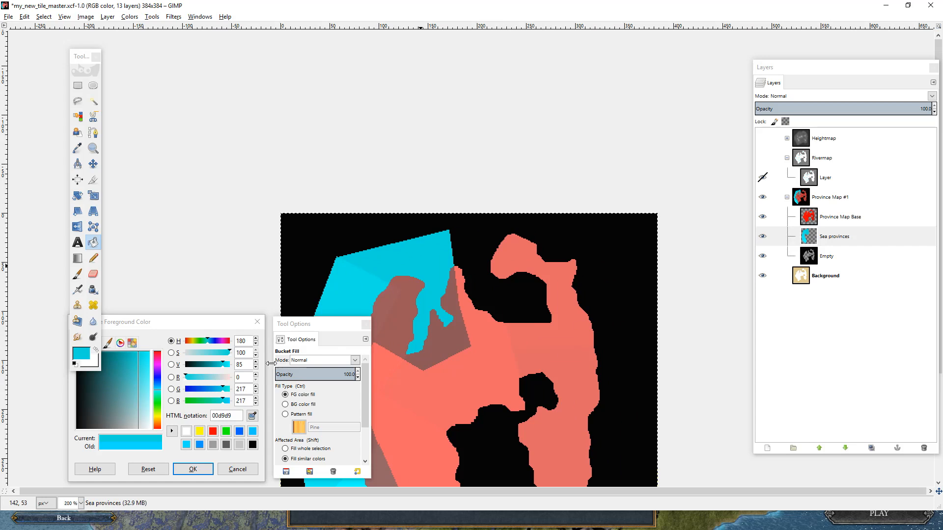
Step: With the foreground color's V set to 80, outline and fill a sea province covering the large northern bay
{"action": "left_click", "coordinate": [255, 367]}
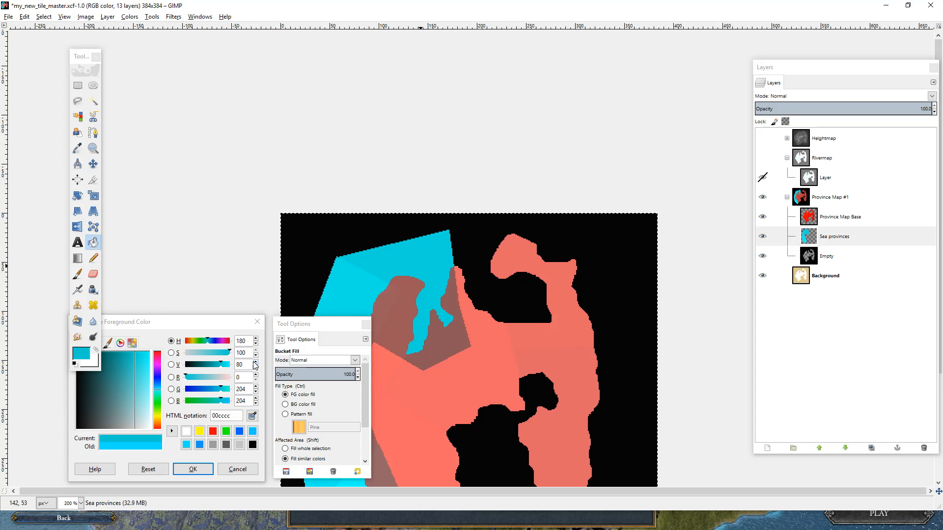
{"action": "left_click", "coordinate": [93, 258]}
{"action": "left_click", "coordinate": [447, 231]}
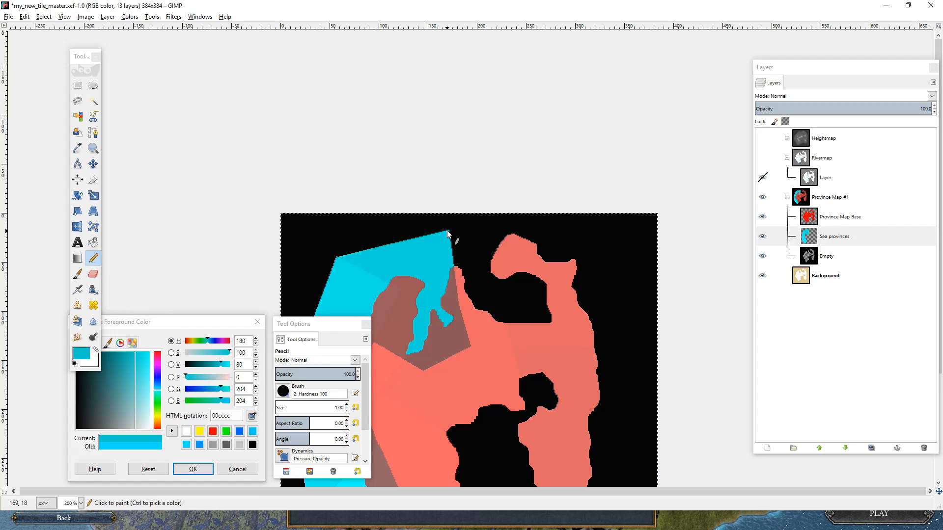
{"action": "left_click", "coordinate": [498, 264]}
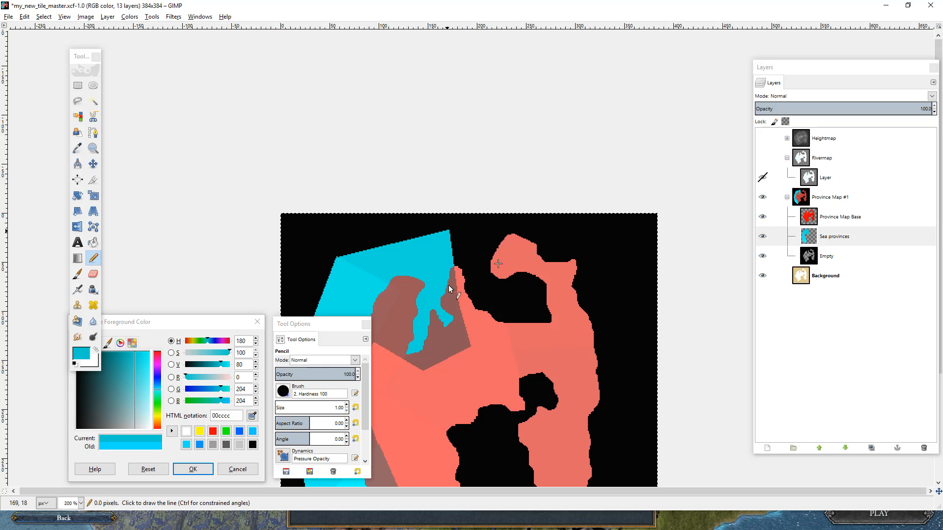
{"action": "left_click", "coordinate": [456, 280], "text": "shift"}
{"action": "left_click", "coordinate": [469, 344]}
{"action": "left_click", "coordinate": [565, 344], "text": "shift"}
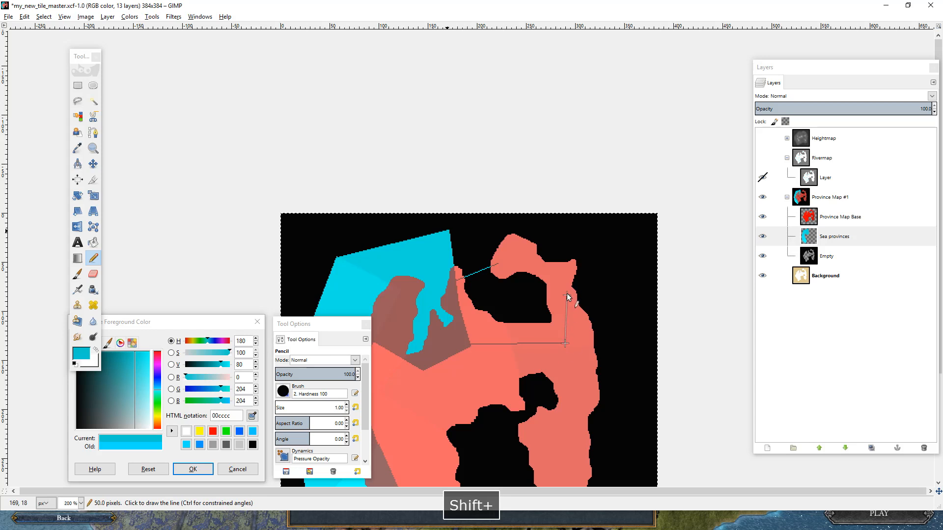
{"action": "left_click", "coordinate": [545, 268], "text": "shift"}
{"action": "left_click", "coordinate": [492, 265], "text": "shift"}
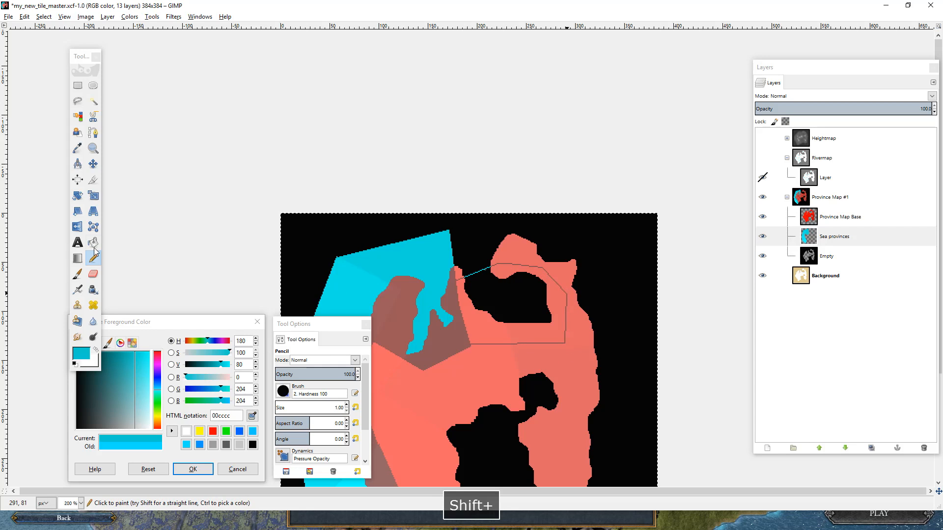
{"action": "key", "text": "shift+b"}
{"action": "left_click", "coordinate": [512, 332]}
Step: With the foreground color's V set to 75, outline and fill a sea province around the landmass's northern tip
{"action": "scroll", "coordinate": [249, 366], "scroll_direction": "down", "scroll_amount": 5}
{"action": "left_click", "coordinate": [93, 259]}
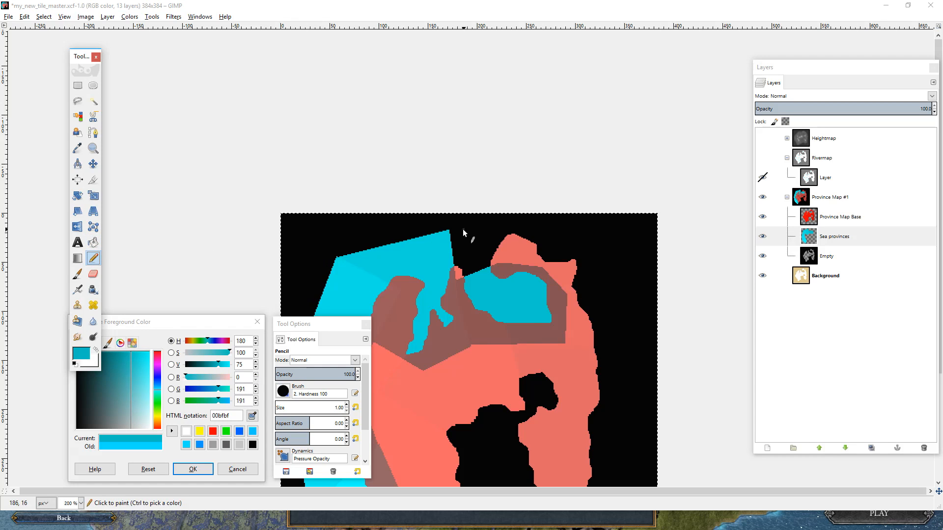
{"action": "left_click", "coordinate": [448, 232]}
{"action": "left_click", "coordinate": [508, 225], "text": "shift"}
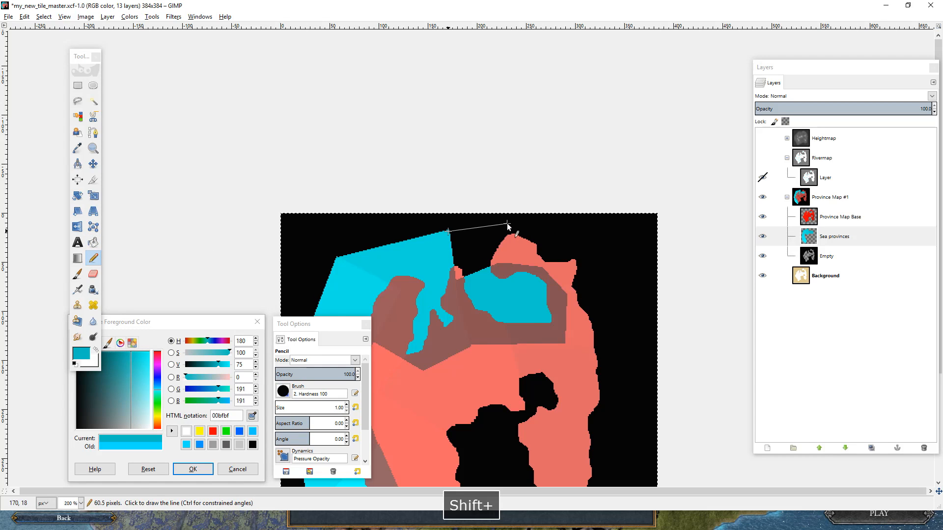
{"action": "left_click", "coordinate": [587, 238], "text": "shift"}
{"action": "left_click", "coordinate": [564, 289], "text": "shift"}
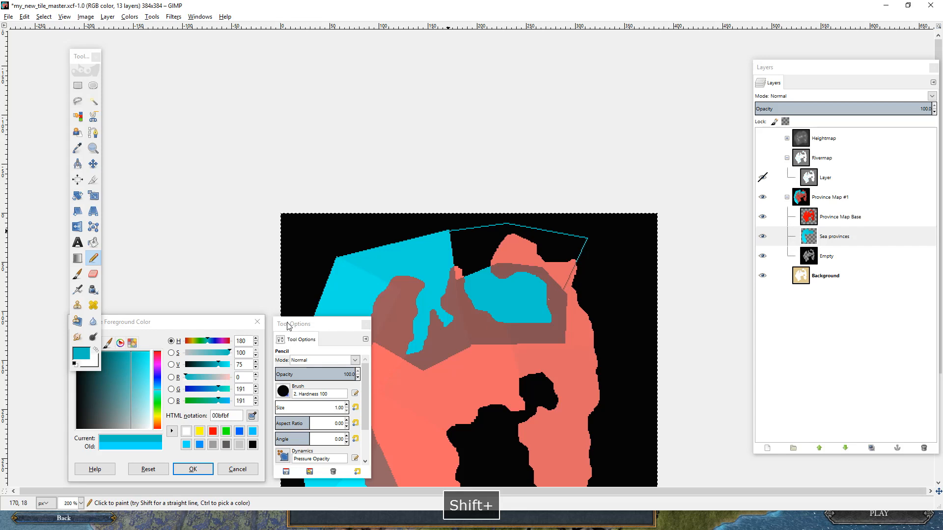
{"action": "left_click", "coordinate": [93, 242]}
{"action": "left_click", "coordinate": [471, 251]}
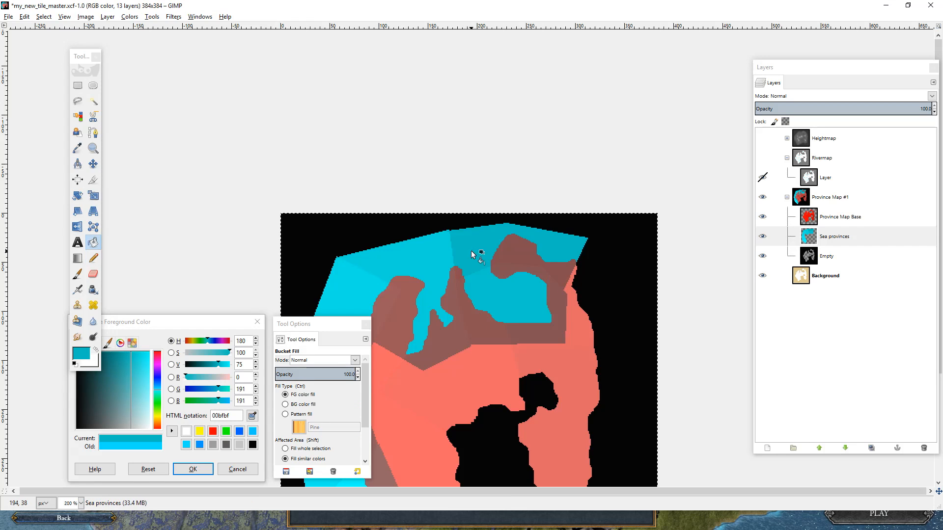
Step: With the foreground color's V set to 70, outline and fill a sea province along the northeast coast
{"action": "left_click_drag", "start_coordinate": [531, 299], "coordinate": [405, 246]}
{"action": "left_click", "coordinate": [256, 367]}
{"action": "left_click", "coordinate": [93, 258]}
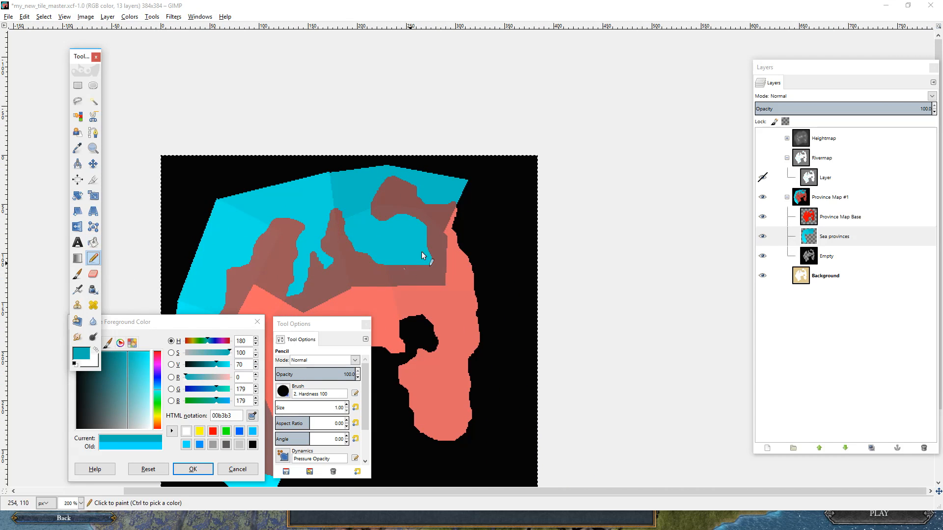
{"action": "left_click", "coordinate": [468, 183]}
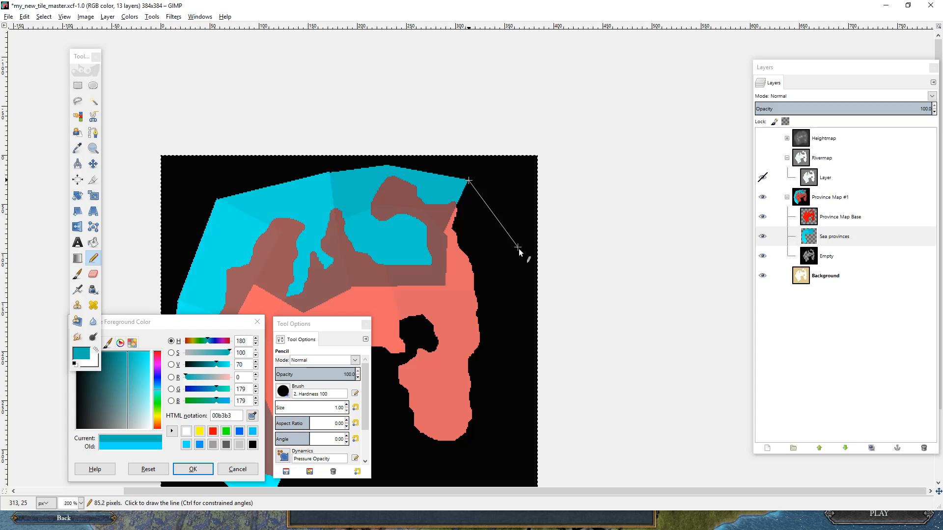
{"action": "left_click", "coordinate": [520, 250], "text": "shift"}
{"action": "left_click", "coordinate": [445, 285], "text": "shift"}
{"action": "left_click", "coordinate": [93, 242]}
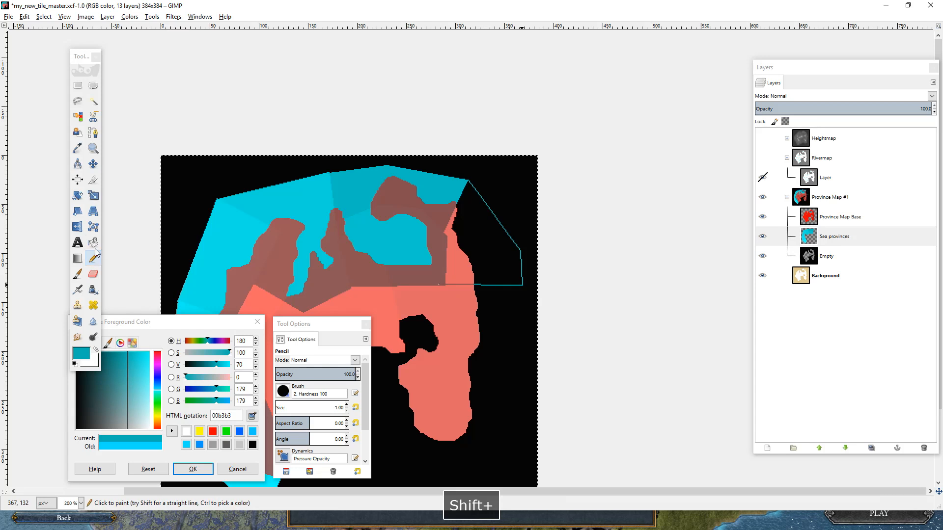
{"action": "left_click", "coordinate": [480, 270]}
Step: With the foreground color's V set to 65, outline and fill a four-sided sea province along the east coast
{"action": "scroll", "coordinate": [480, 344], "scroll_direction": "down", "scroll_amount": 5}
{"action": "scroll", "coordinate": [246, 366], "scroll_direction": "down", "scroll_amount": 1}
{"action": "scroll", "coordinate": [246, 367], "scroll_direction": "down", "scroll_amount": 4}
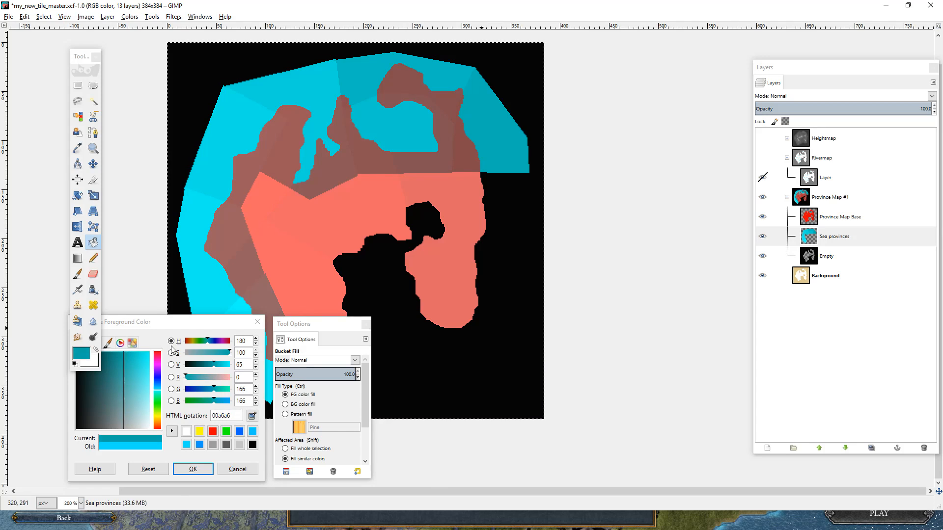
{"action": "left_click", "coordinate": [93, 258]}
{"action": "left_click", "coordinate": [466, 172]}
{"action": "left_click", "coordinate": [451, 277], "text": "shift"}
{"action": "left_click", "coordinate": [516, 294], "text": "shift"}
{"action": "left_click", "coordinate": [529, 173], "text": "shift"}
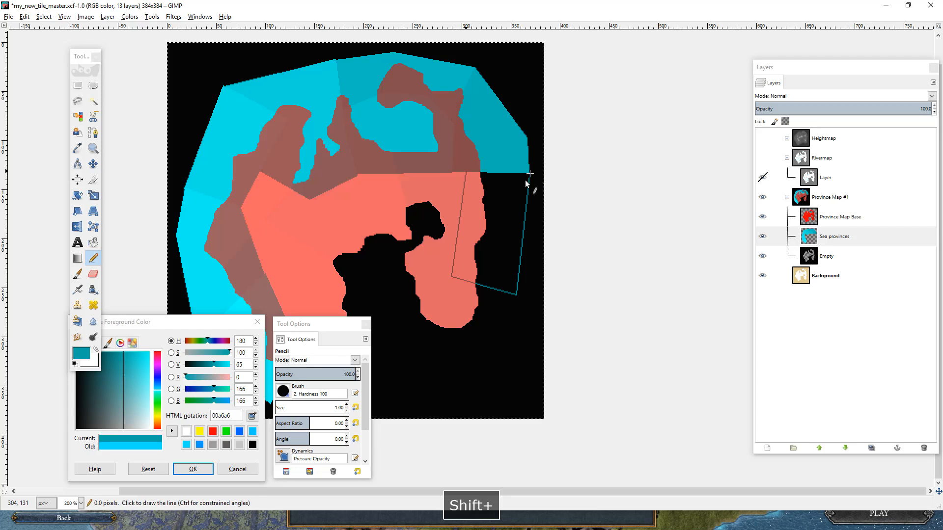
{"action": "key", "text": "shift+b"}
{"action": "left_click", "coordinate": [493, 240]}
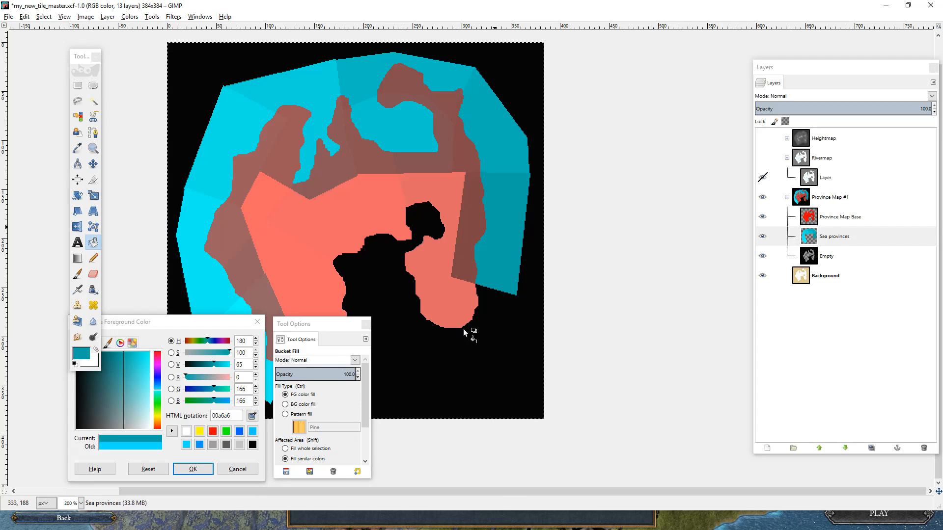
Step: Set the foreground color's V to 60 and outline a sea province around the southeastern peninsula, joined to the east coast province
{"action": "left_click_drag", "start_coordinate": [463, 333], "coordinate": [480, 302]}
{"action": "scroll", "coordinate": [246, 365], "scroll_direction": "down", "scroll_amount": 5}
{"action": "left_click", "coordinate": [94, 258]}
{"action": "left_click", "coordinate": [293, 313]}
{"action": "left_click_drag", "start_coordinate": [297, 313], "coordinate": [420, 254]}
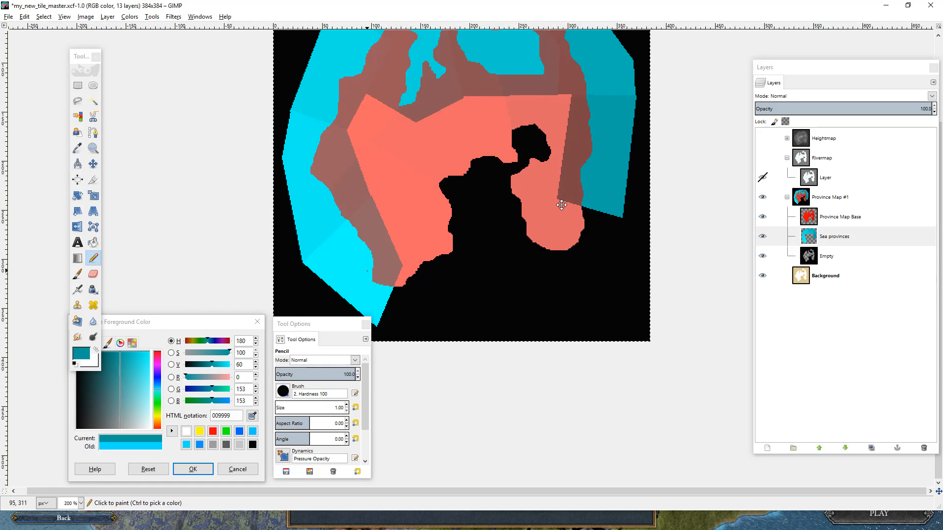
{"action": "left_click", "coordinate": [93, 258]}
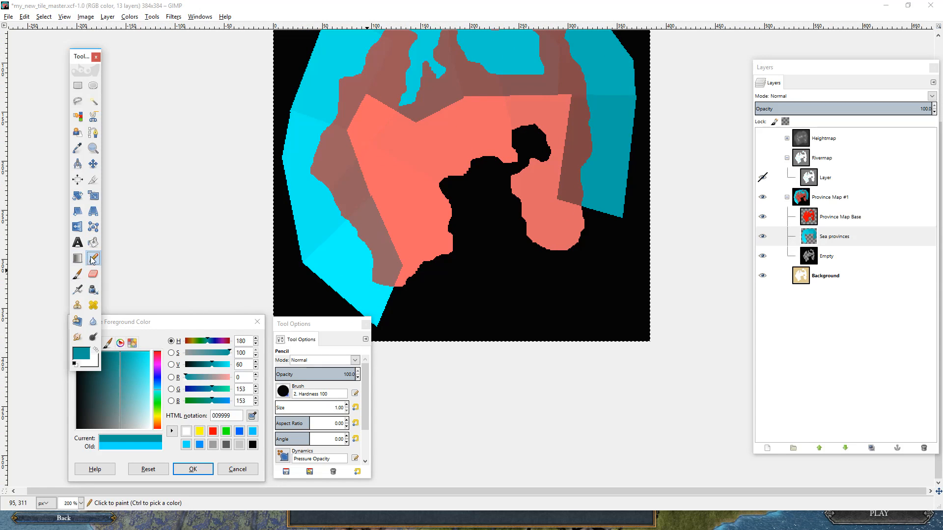
{"action": "left_click", "coordinate": [558, 201]}
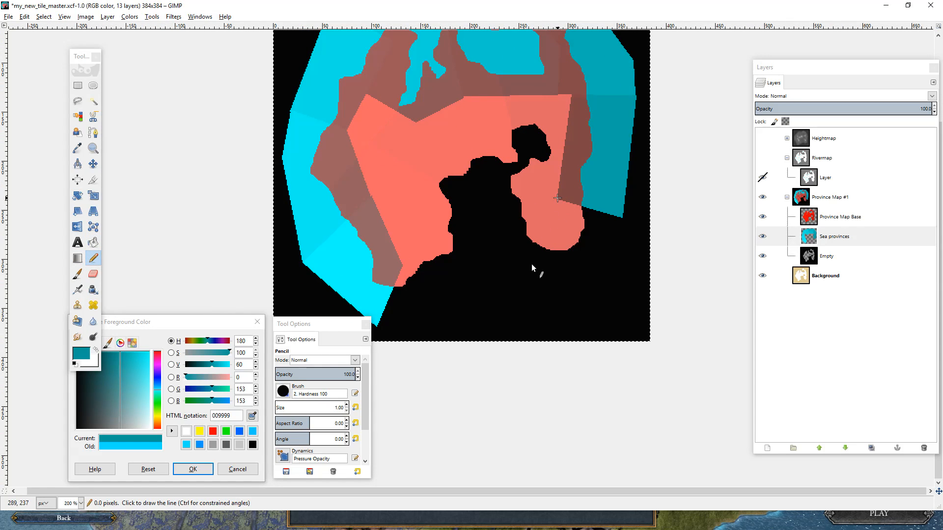
{"action": "left_click", "coordinate": [519, 297], "text": "shift"}
{"action": "left_click", "coordinate": [624, 219], "text": "shift"}
{"action": "key", "text": "ctrl+z"}
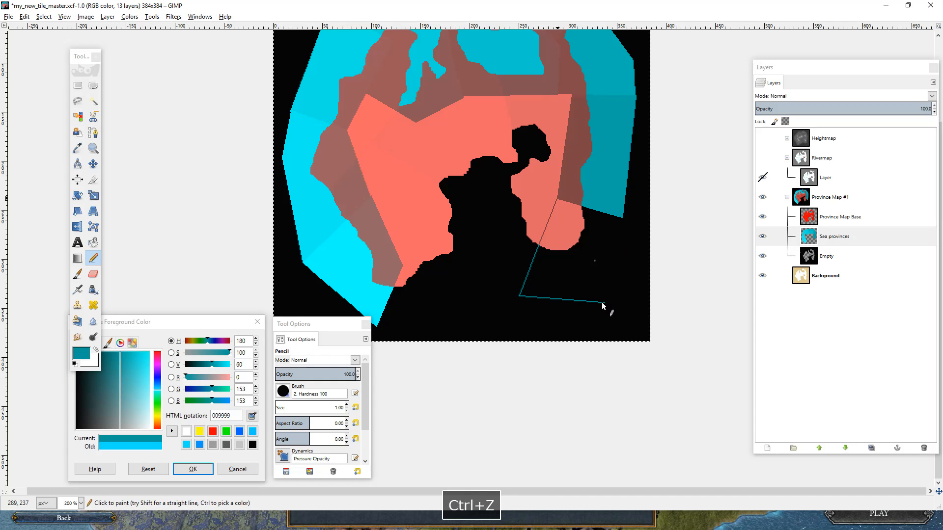
{"action": "left_click", "coordinate": [621, 217], "text": "shift"}
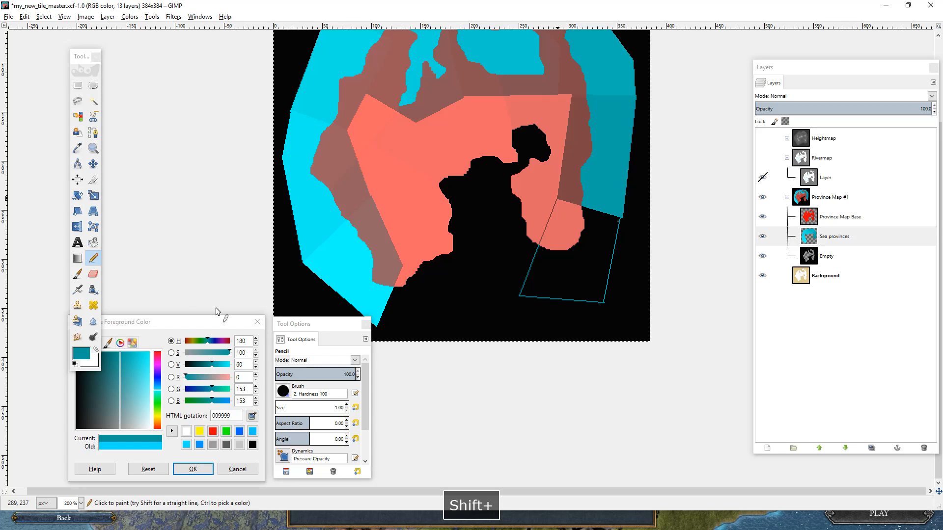
Step: Fill the outlined southeastern sea province with the foreground color
{"action": "left_click", "coordinate": [94, 242]}
{"action": "left_click", "coordinate": [567, 270]}
{"action": "scroll", "coordinate": [475, 256], "scroll_direction": "up", "scroll_amount": 2}
{"action": "scroll", "coordinate": [476, 256], "scroll_direction": "left", "scroll_amount": 1}
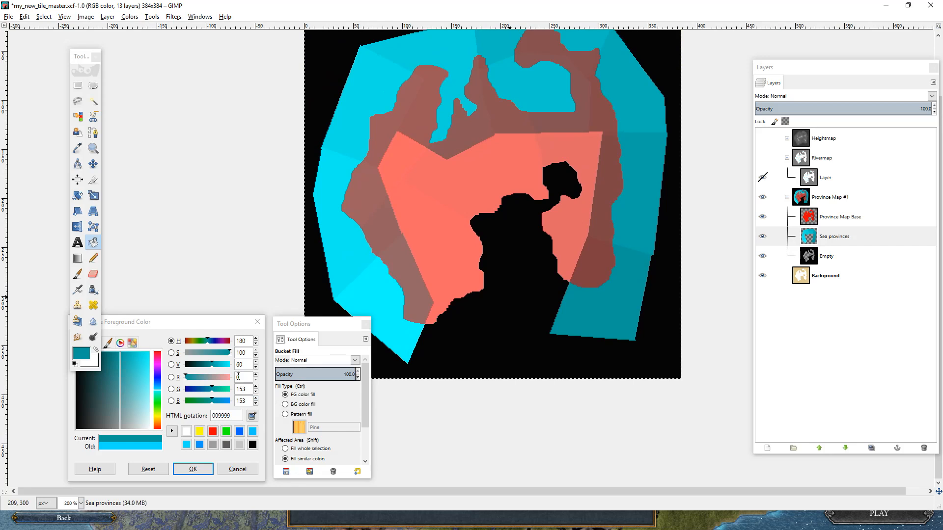
Step: With the foreground color's V set to 55, close off and fill a sea province across the northern end of the southern bay
{"action": "scroll", "coordinate": [247, 368], "scroll_direction": "down", "scroll_amount": 5}
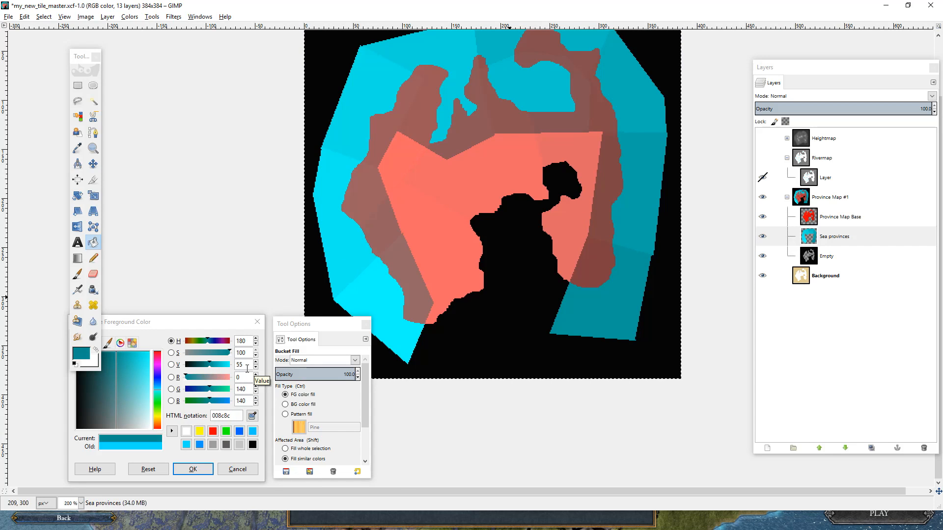
{"action": "left_click", "coordinate": [93, 258]}
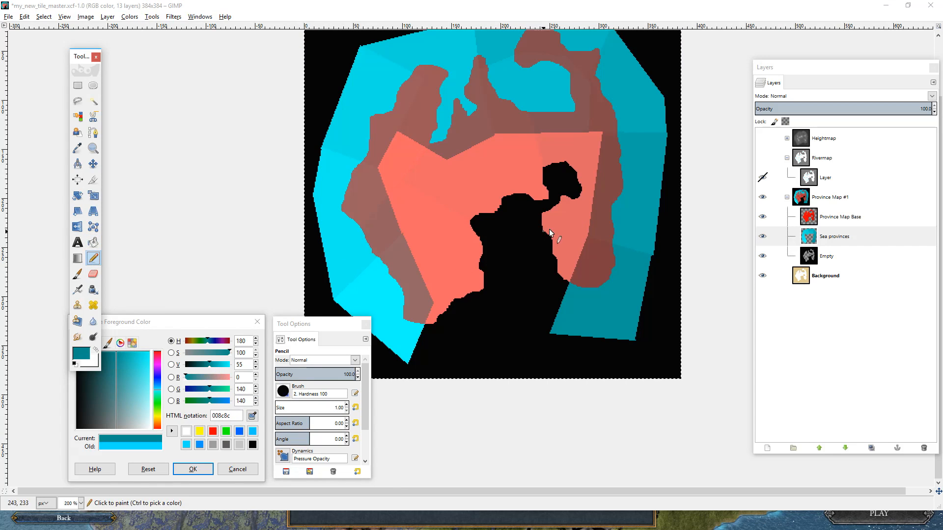
{"action": "left_click", "coordinate": [582, 256]}
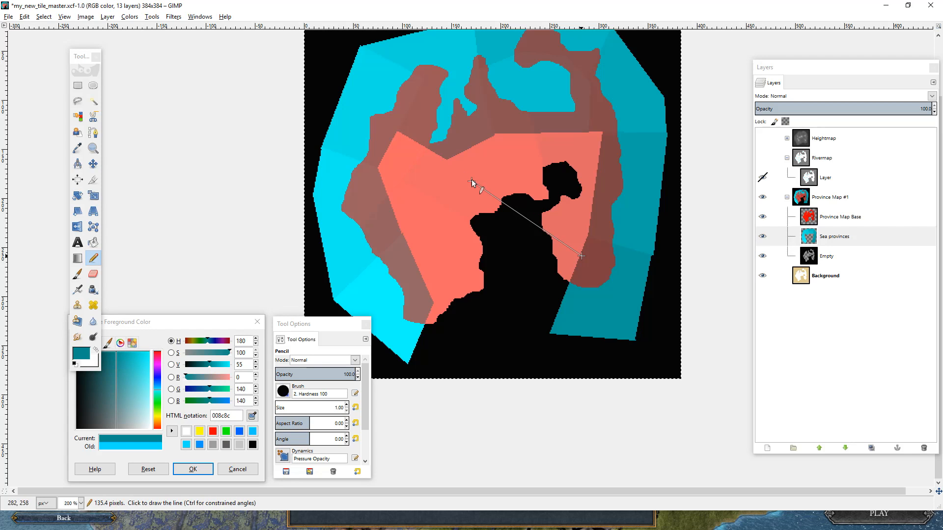
{"action": "left_click", "coordinate": [446, 158], "text": "shift"}
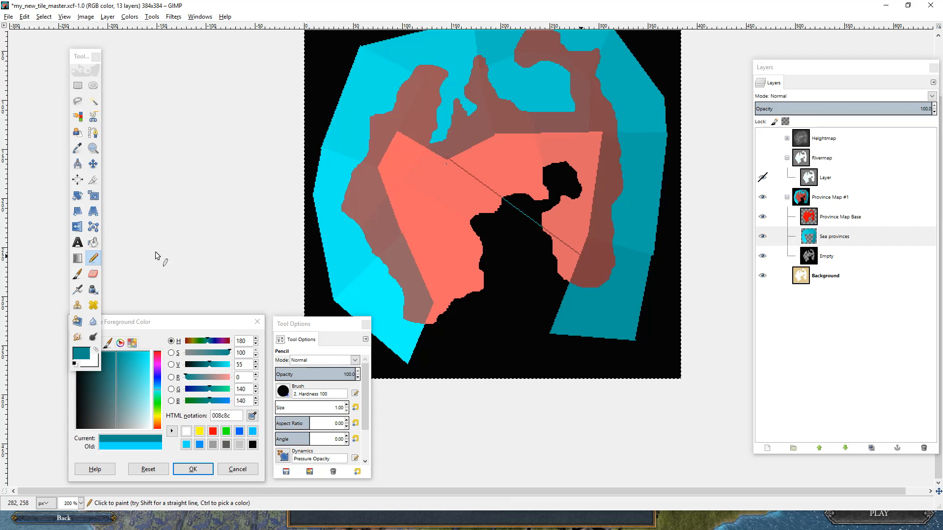
{"action": "left_click", "coordinate": [93, 242]}
{"action": "left_click", "coordinate": [544, 193]}
Step: With the foreground color's V set to 50, outline and fill a sea province in the middle of the southern bay
{"action": "scroll", "coordinate": [520, 215], "scroll_direction": "down", "scroll_amount": 3}
{"action": "scroll", "coordinate": [520, 215], "scroll_direction": "left", "scroll_amount": 1}
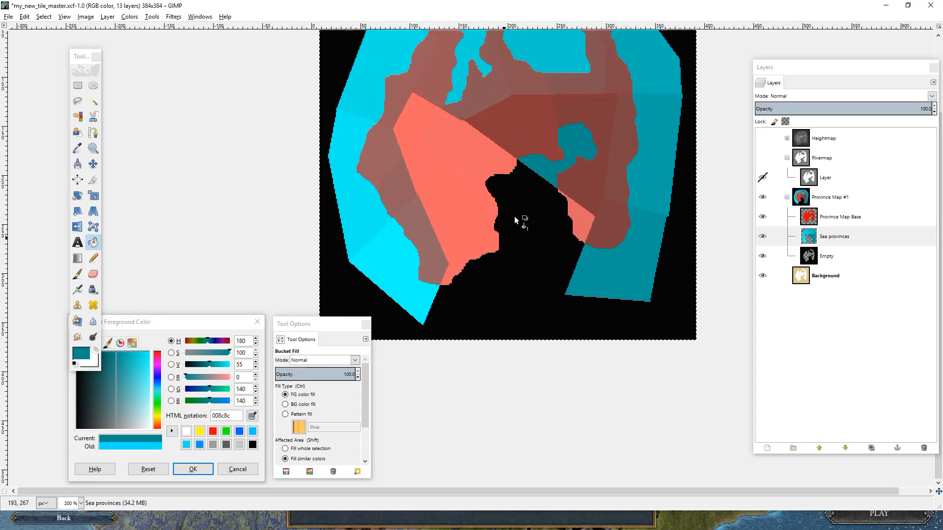
{"action": "scroll", "coordinate": [250, 365], "scroll_direction": "down", "scroll_amount": 5}
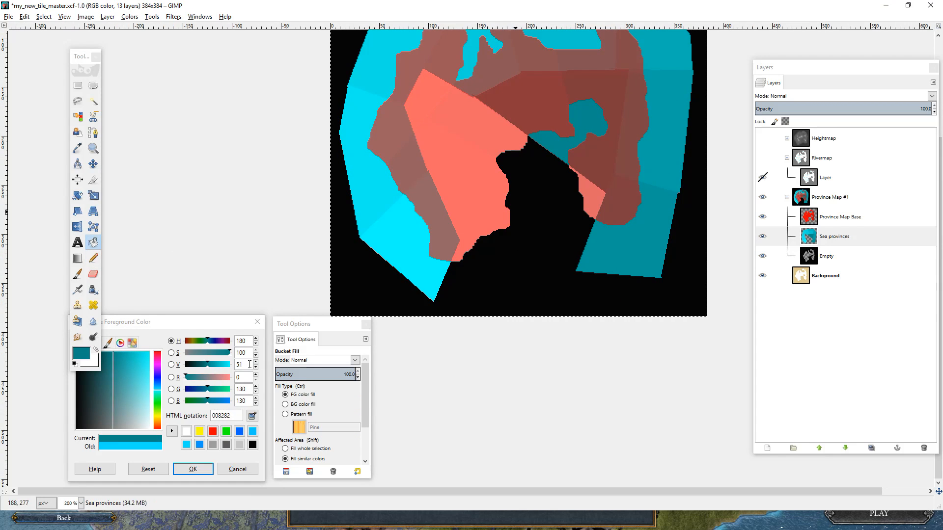
{"action": "left_click", "coordinate": [93, 258]}
{"action": "left_click", "coordinate": [506, 118]}
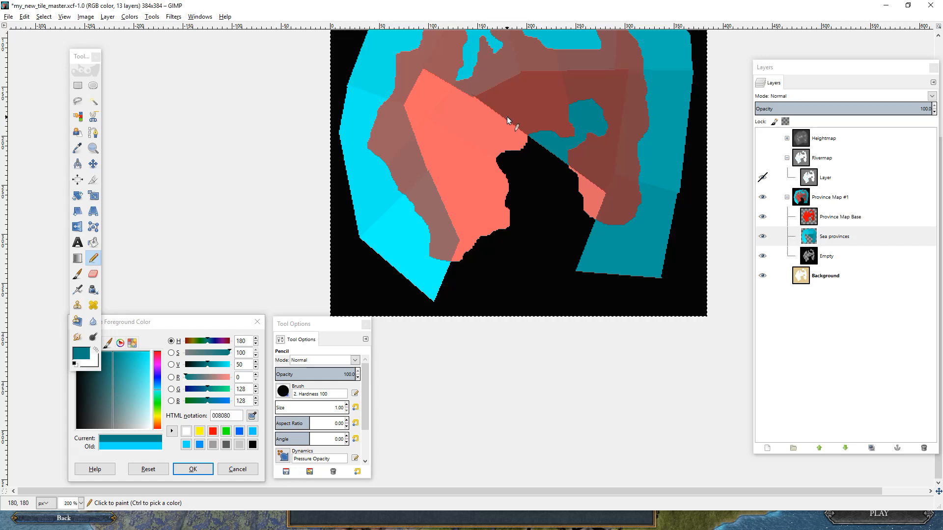
{"action": "left_click", "coordinate": [465, 187], "text": "shift"}
{"action": "left_click", "coordinate": [591, 229], "text": "shift"}
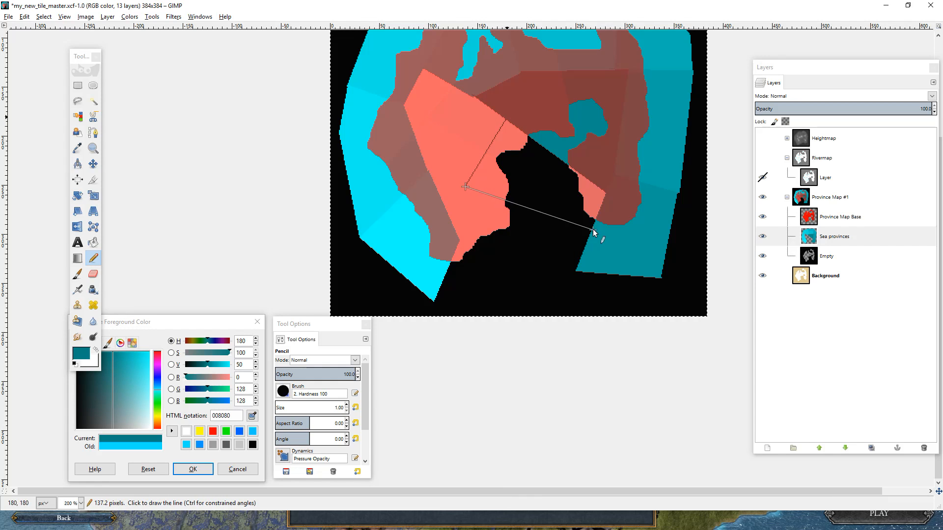
{"action": "left_click", "coordinate": [93, 243]}
{"action": "left_click", "coordinate": [544, 186]}
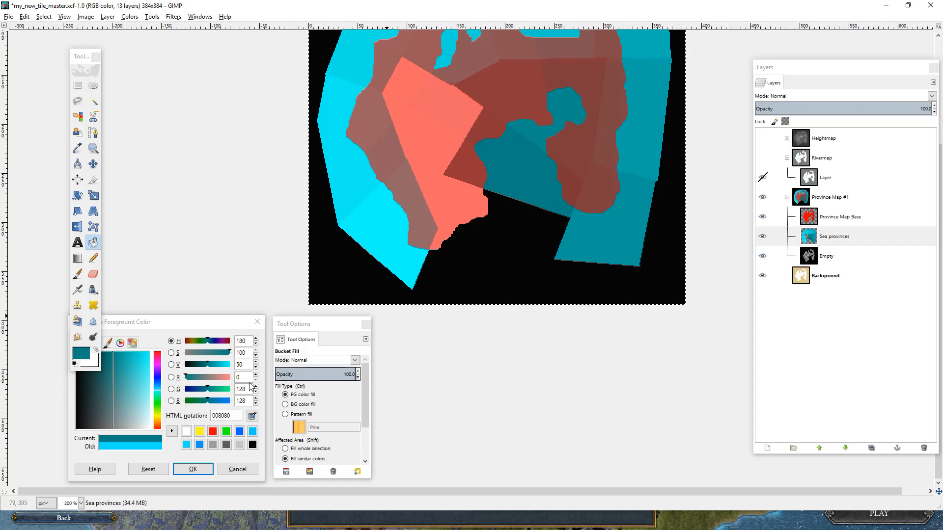
Step: With the foreground color's V set to 45, outline and fill the last sea province along the south coast, joining the southwestern and southeastern provinces
{"action": "scroll", "coordinate": [248, 367], "scroll_direction": "down", "scroll_amount": 5}
{"action": "left_click", "coordinate": [94, 258]}
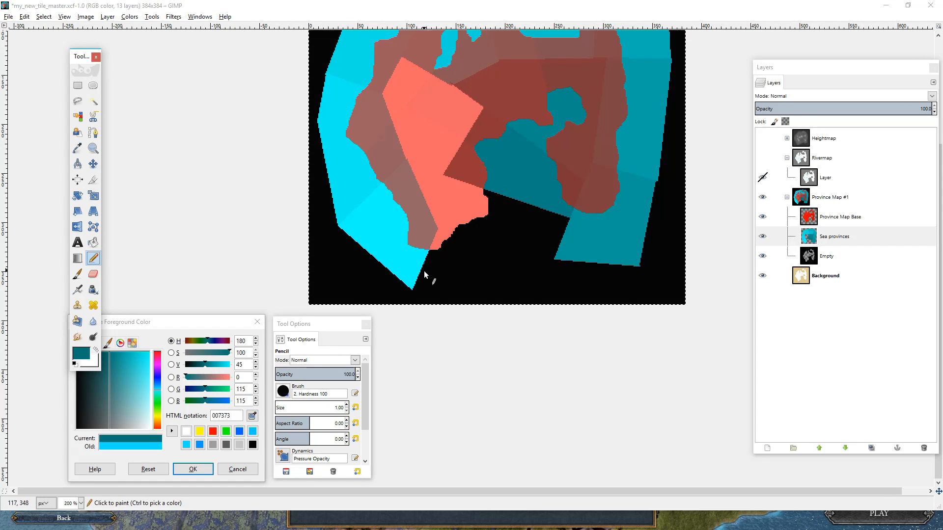
{"action": "left_click", "coordinate": [411, 289]}
{"action": "left_click", "coordinate": [556, 257], "text": "shift"}
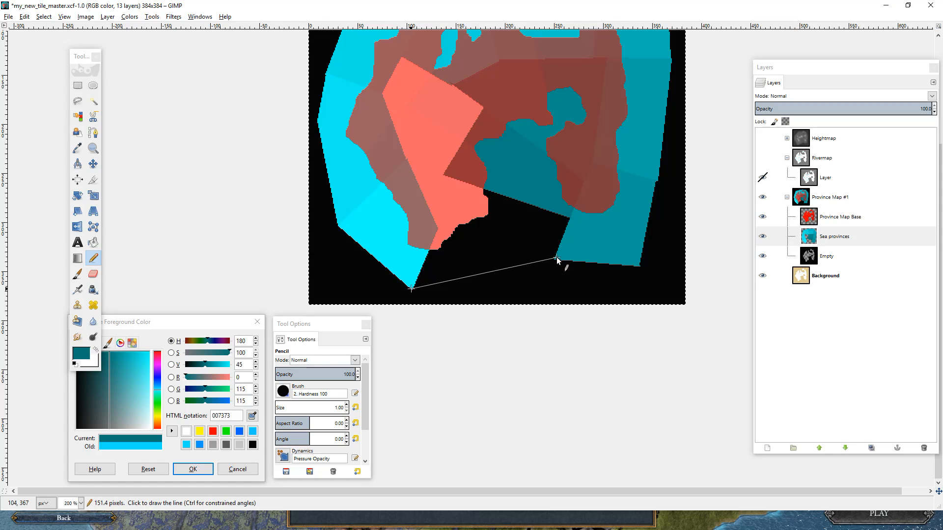
{"action": "left_click", "coordinate": [93, 242]}
{"action": "left_click", "coordinate": [487, 239]}
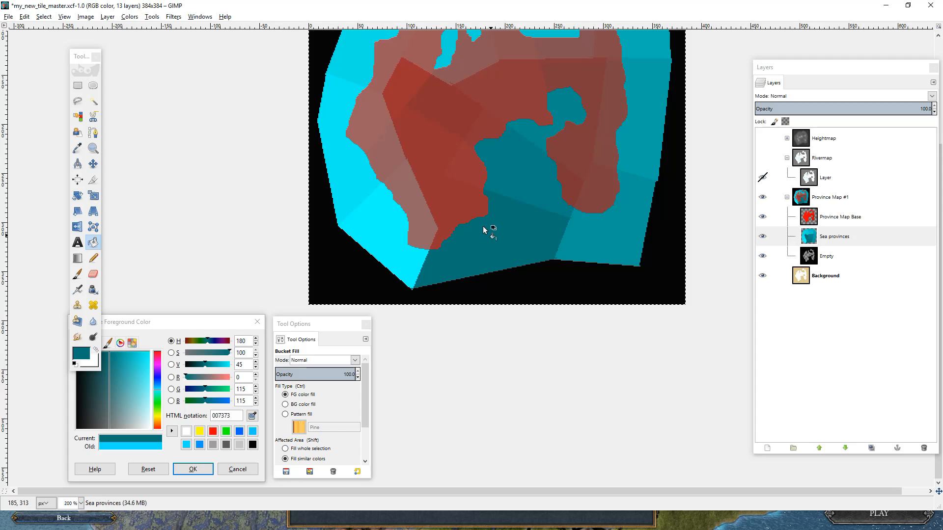
{"action": "left_click_drag", "start_coordinate": [488, 230], "coordinate": [514, 289]}
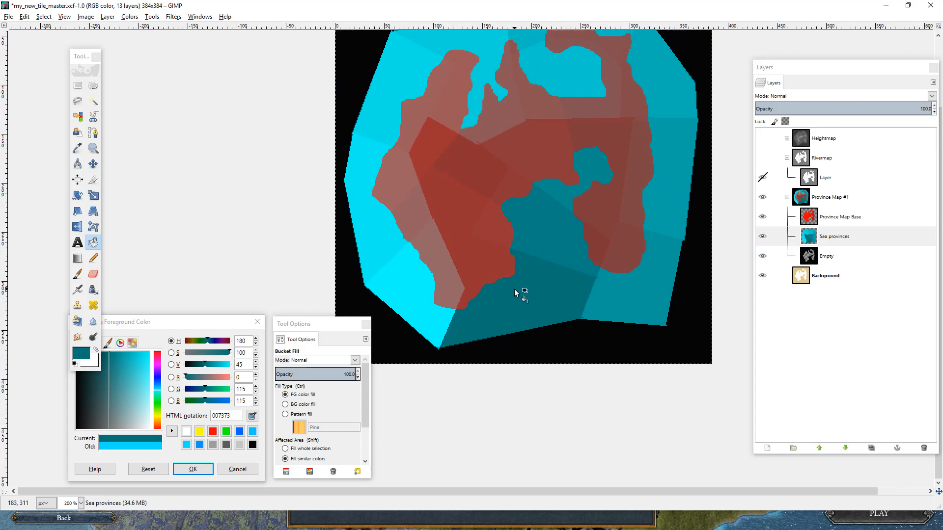
{"action": "left_click", "coordinate": [250, 350]}
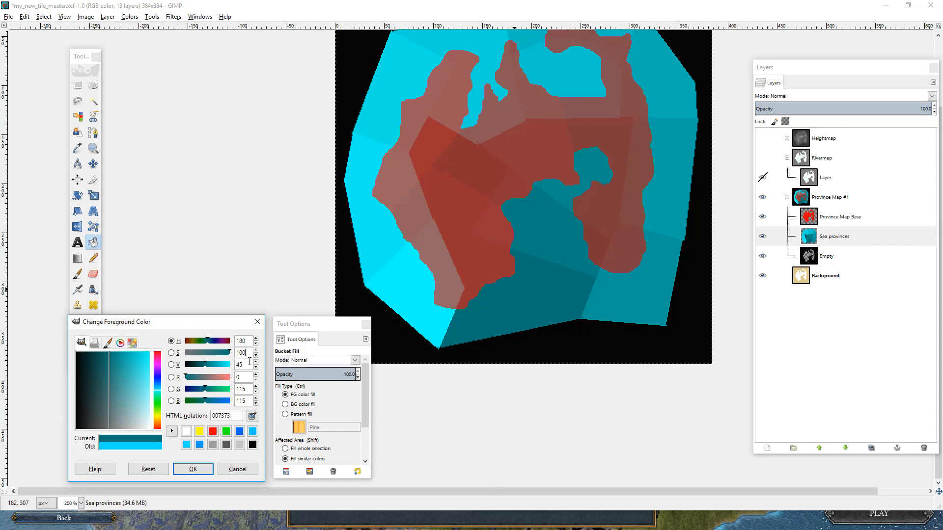
{"action": "left_click", "coordinate": [249, 365]}
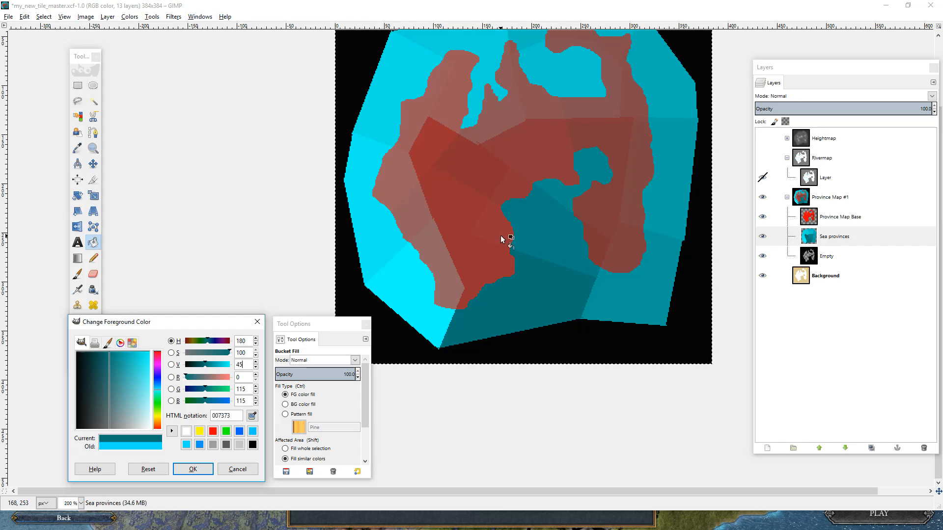
{"action": "left_click_drag", "start_coordinate": [503, 238], "coordinate": [519, 312]}
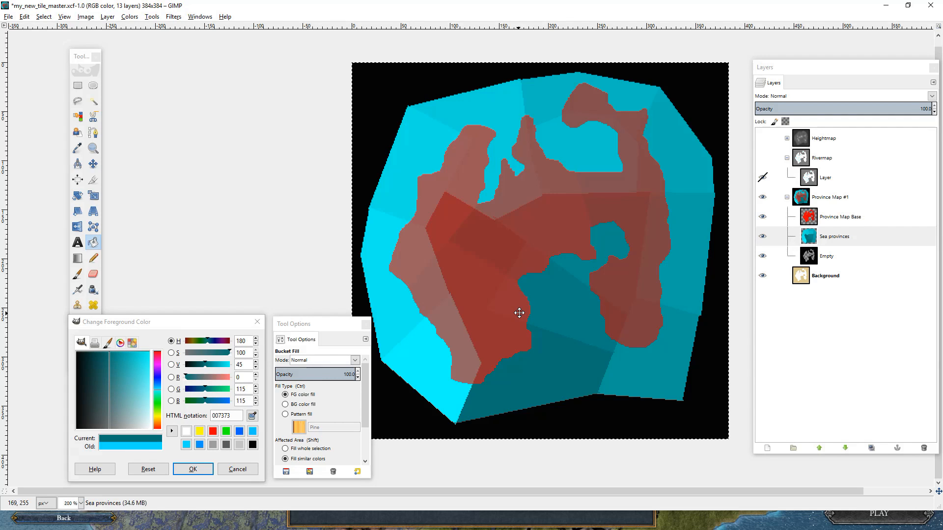
Step: Switch to Notepad++ and review the sea province color list for H 180, S100, V100-40
{"action": "key", "text": "alt+Tab"}
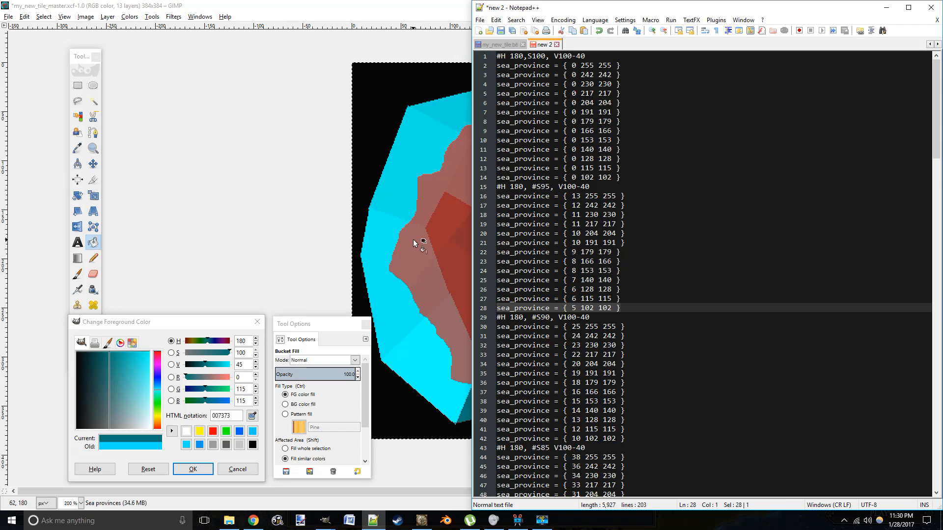
{"action": "left_click", "coordinate": [512, 56]}
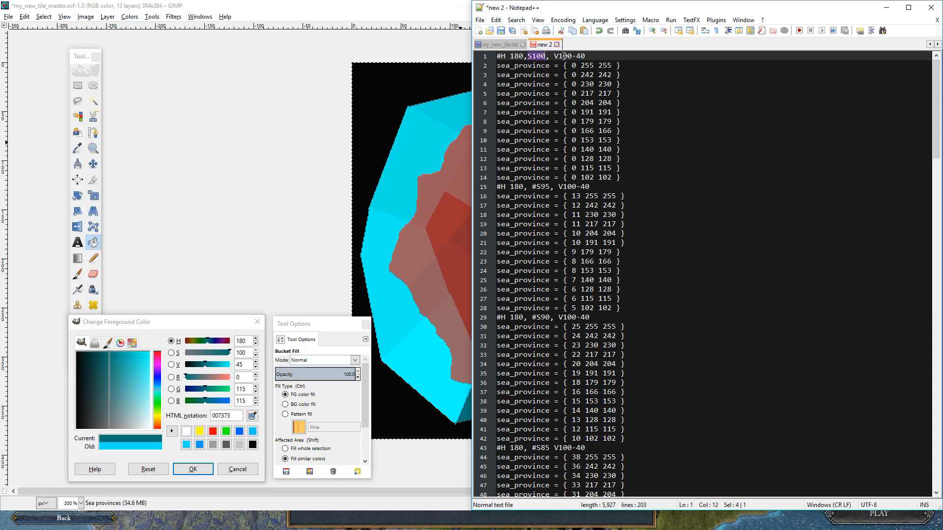
{"action": "left_click", "coordinate": [574, 56]}
{"action": "left_click_drag", "start_coordinate": [584, 57], "coordinate": [475, 59]}
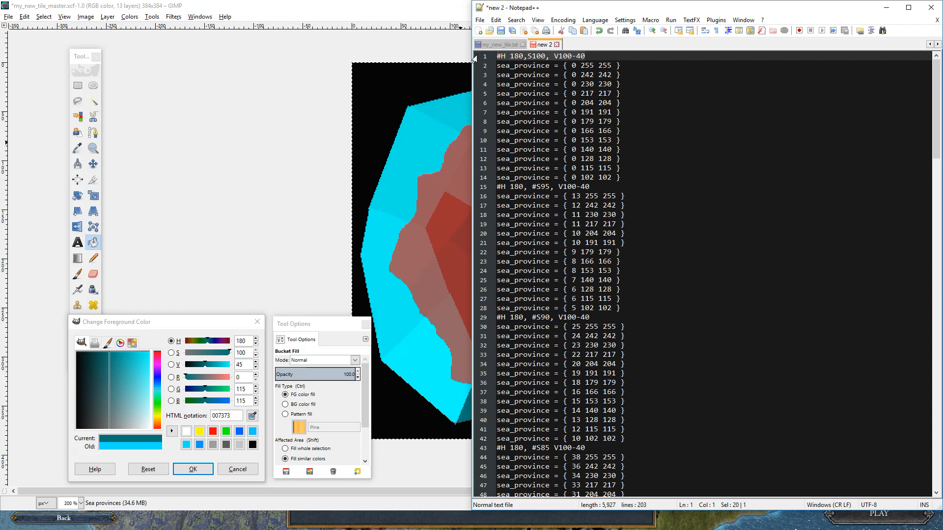
{"action": "left_click_drag", "start_coordinate": [620, 168], "coordinate": [472, 65]}
{"action": "left_click", "coordinate": [604, 151]}
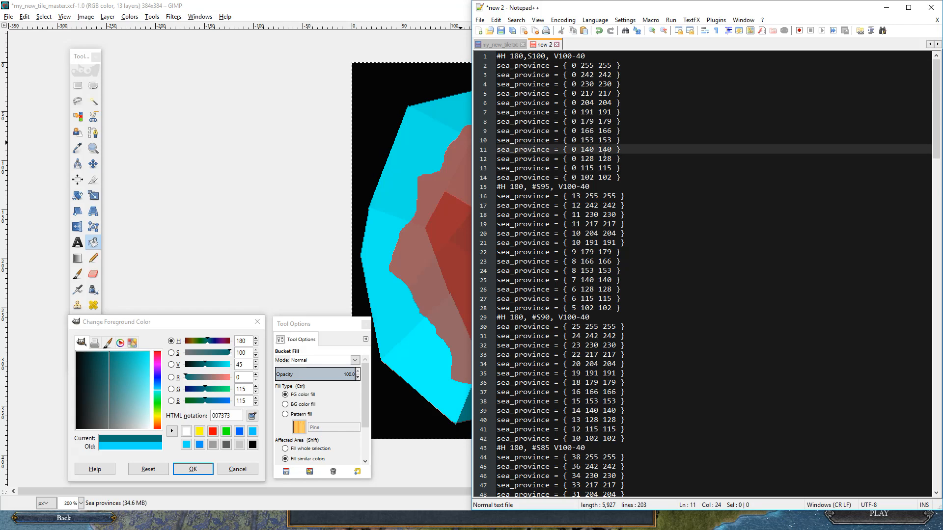
{"action": "left_click", "coordinate": [630, 167]}
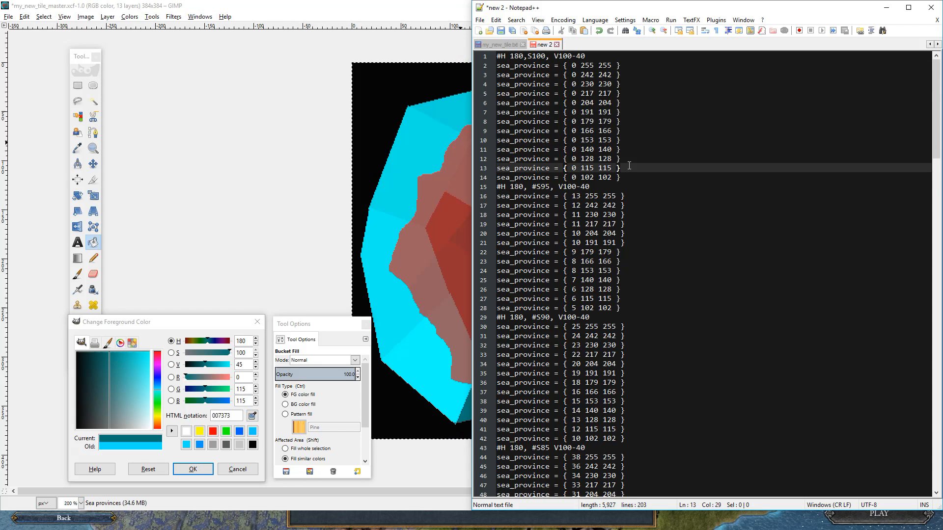
Step: Copy the sea_province lines from 0 255 255 through 0 115 115 into my_new_tile.txt, replacing its first six sea_province lines
{"action": "left_click_drag", "start_coordinate": [622, 167], "coordinate": [480, 70]}
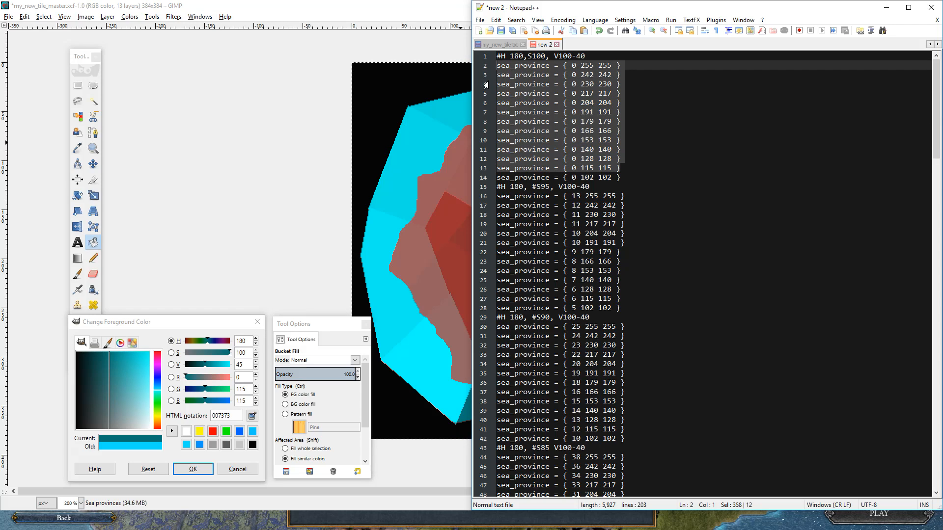
{"action": "key", "text": "ctrl+c"}
{"action": "left_click", "coordinate": [500, 44]}
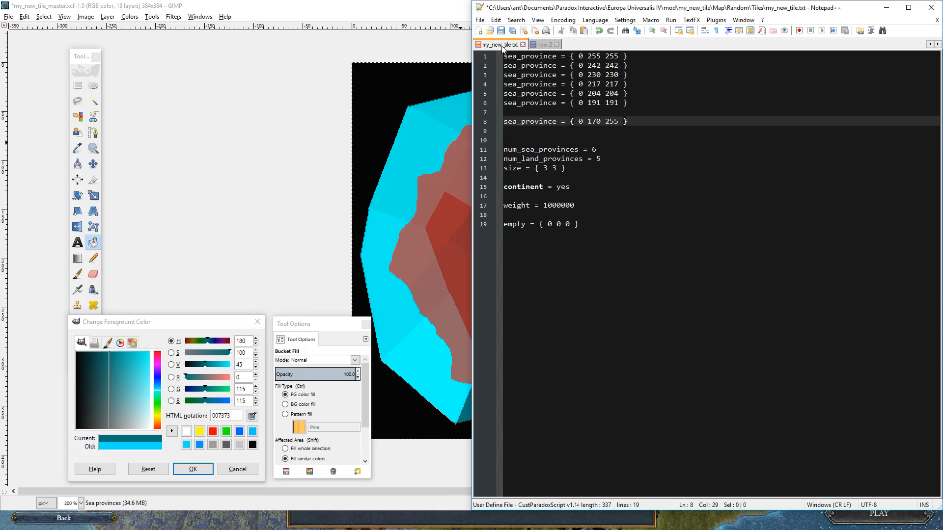
{"action": "left_click_drag", "start_coordinate": [634, 105], "coordinate": [494, 61]}
{"action": "key", "text": "ctrl+v"}
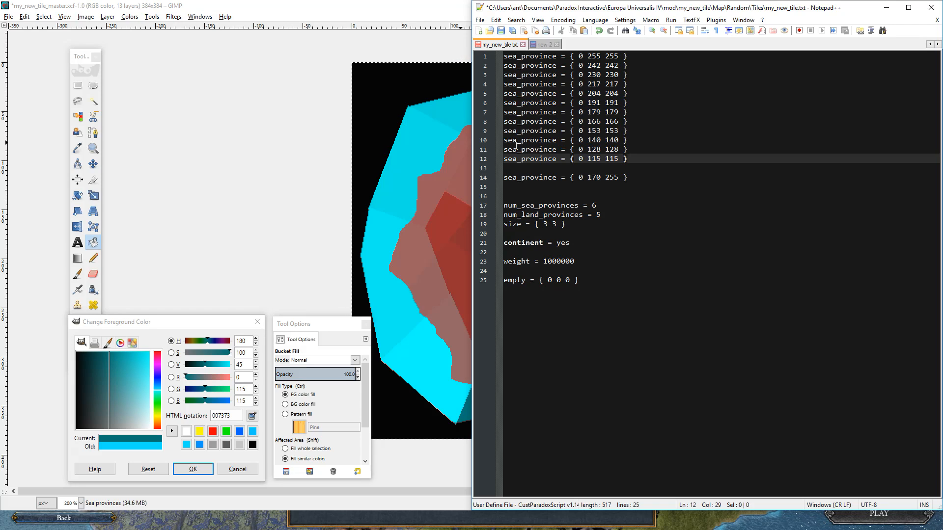
Step: Set num_sea_provinces to 12 in my_new_tile.txt
{"action": "left_click", "coordinate": [518, 204]}
{"action": "left_click", "coordinate": [617, 205]}
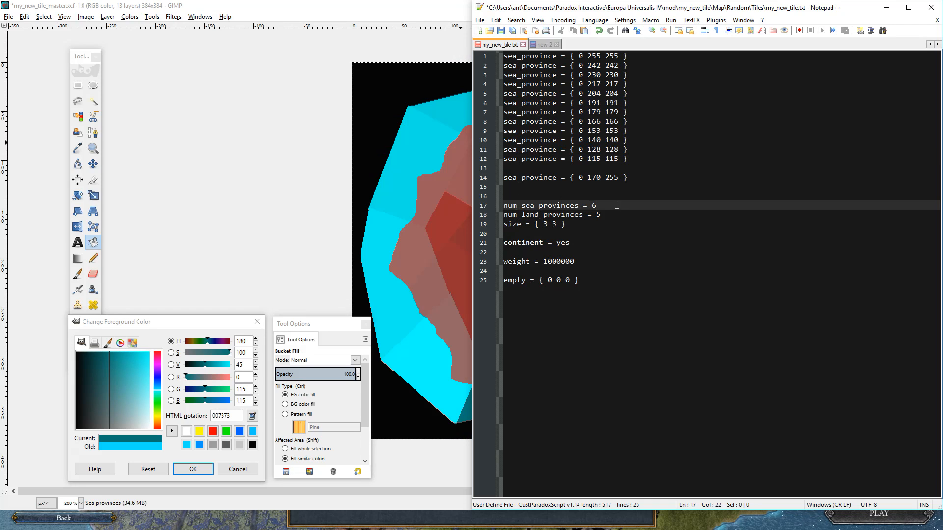
{"action": "key", "text": "BackSpace"}
{"action": "type", "text": "12"}
Step: Switch to GIMP and set the Province Map Base layer's opacity to 100
{"action": "left_click", "coordinate": [275, 191]}
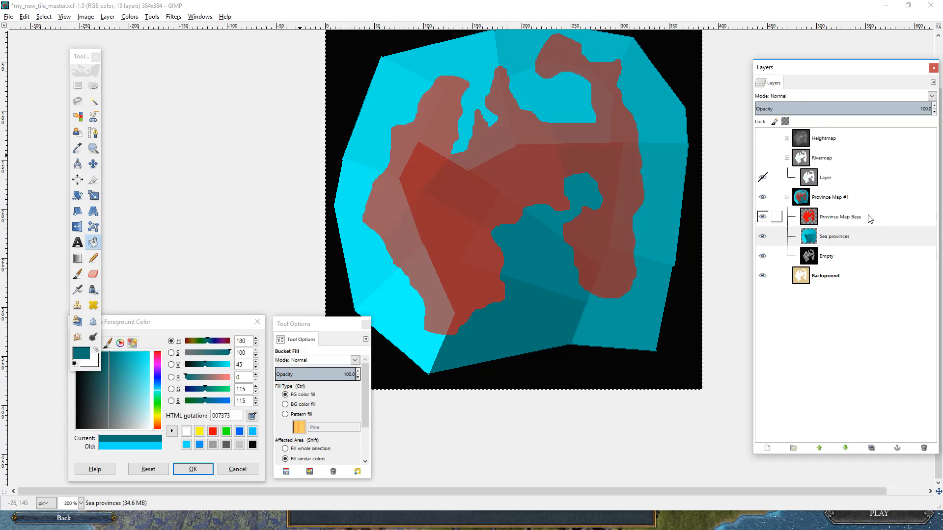
{"action": "left_click", "coordinate": [866, 217]}
{"action": "left_click_drag", "start_coordinate": [863, 107], "coordinate": [935, 108]}
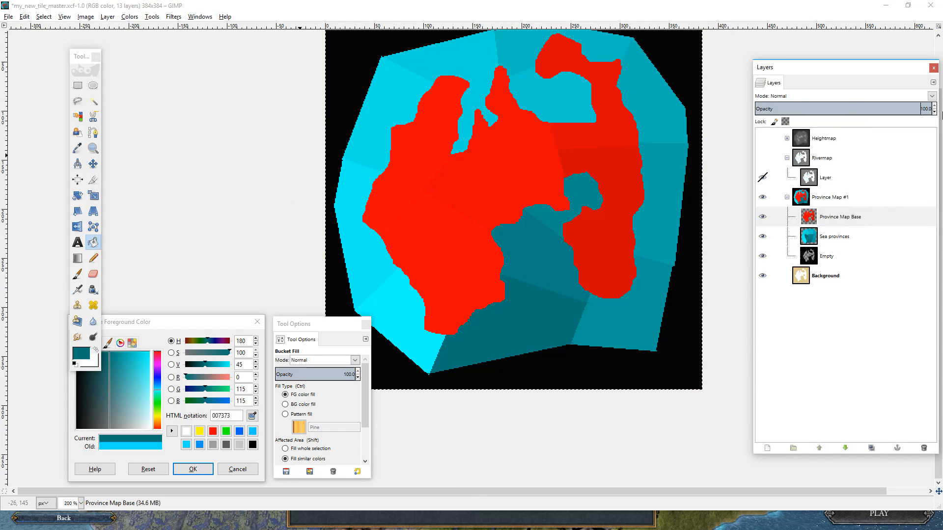
{"action": "left_click_drag", "start_coordinate": [486, 188], "coordinate": [531, 221]}
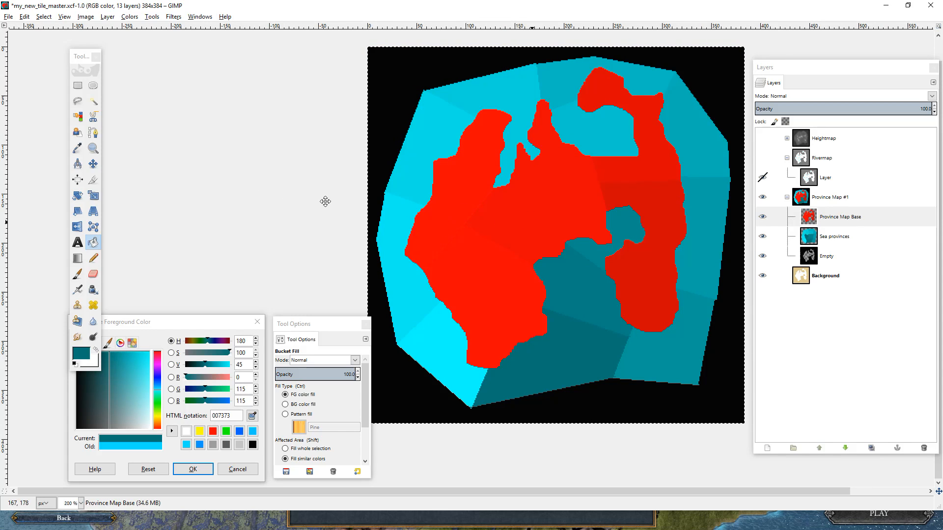
Step: Set the bucket fill's foreground color to white (ffffff)
{"action": "left_click", "coordinate": [91, 239]}
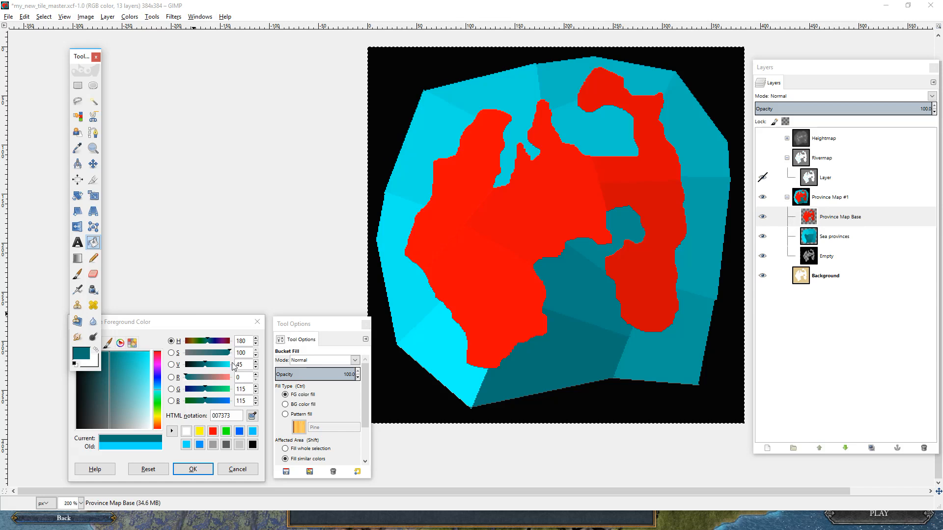
{"action": "left_click", "coordinate": [186, 431]}
{"action": "left_click", "coordinate": [244, 389]}
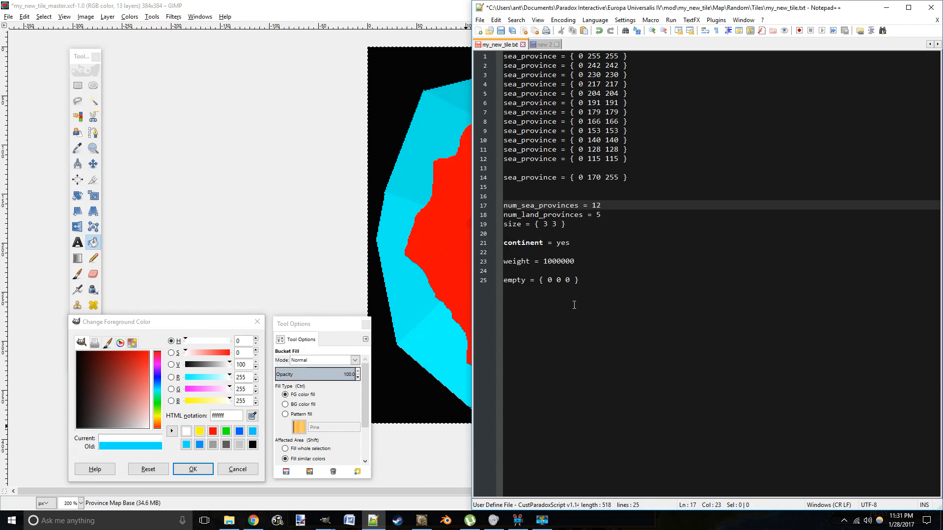
Step: Add the line wasteland_province = { 255 255 255 } below the 0 170 255 sea_province line in my_new_tile.txt
{"action": "left_click", "coordinate": [555, 198]}
{"action": "left_click", "coordinate": [623, 188]}
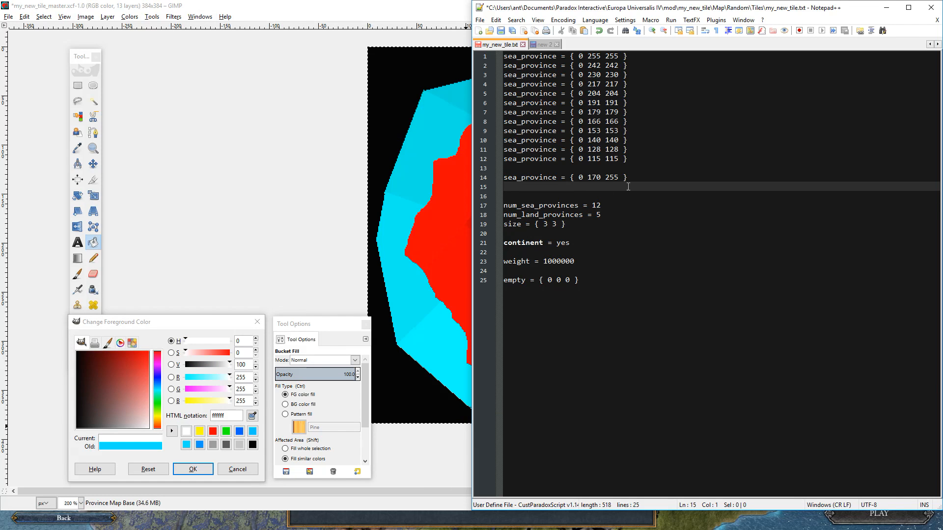
{"action": "key", "text": "Return"}
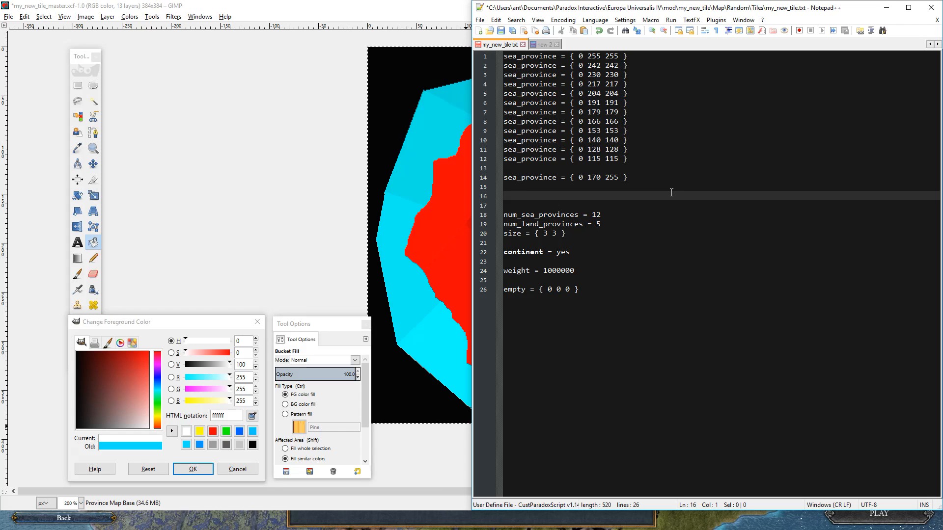
{"action": "type", "text": "wastel"}
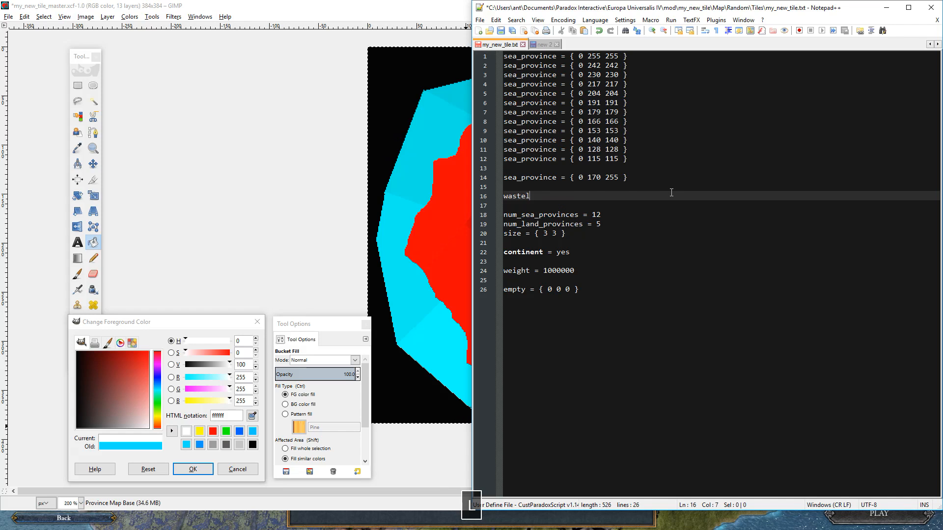
{"action": "type", "text": "and_pr"}
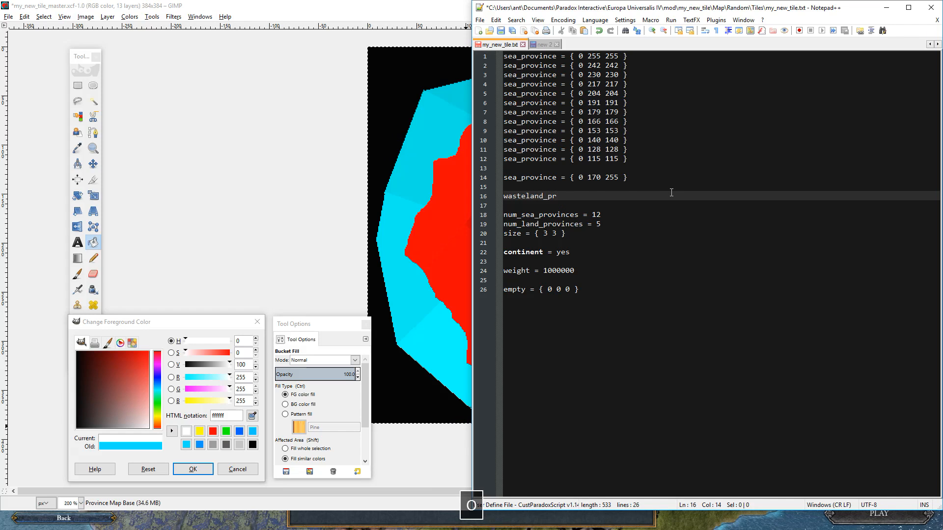
{"action": "type", "text": "ovince "}
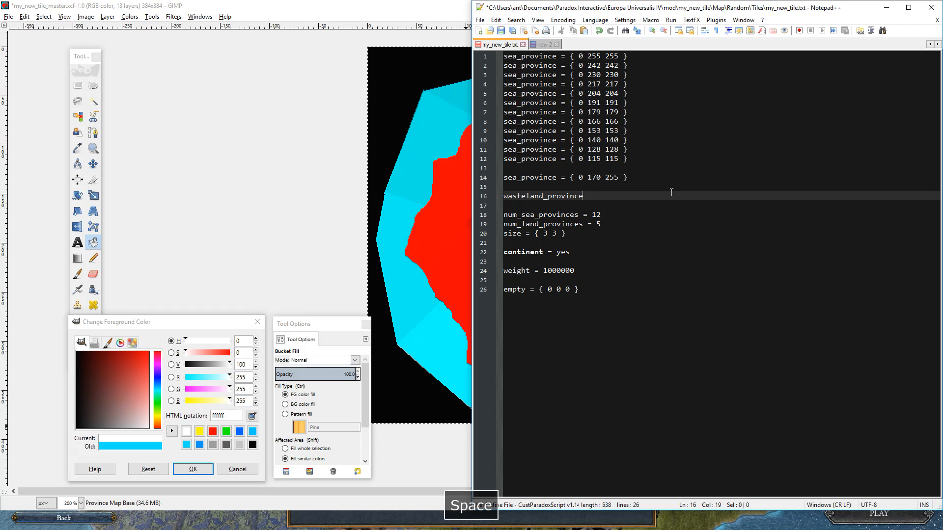
{"action": "type", "text": "= { 255"}
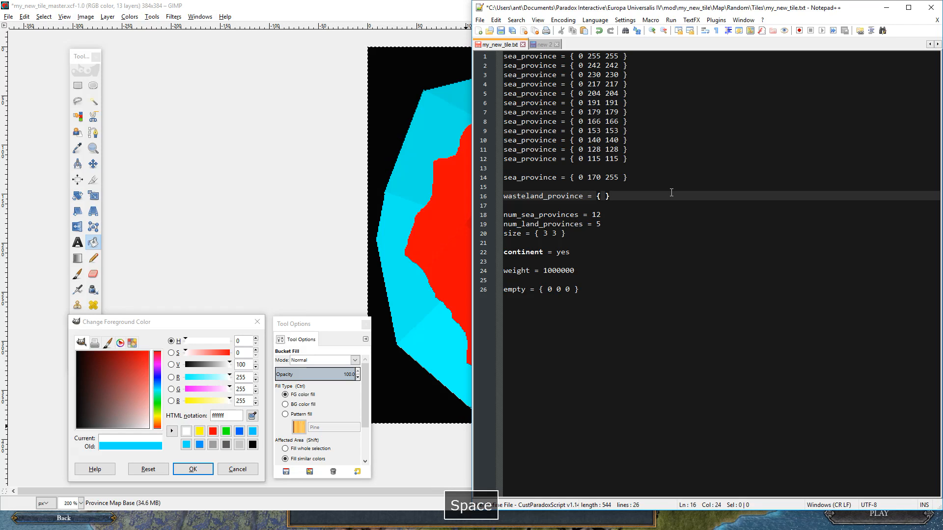
{"action": "type", "text": " 255 255"}
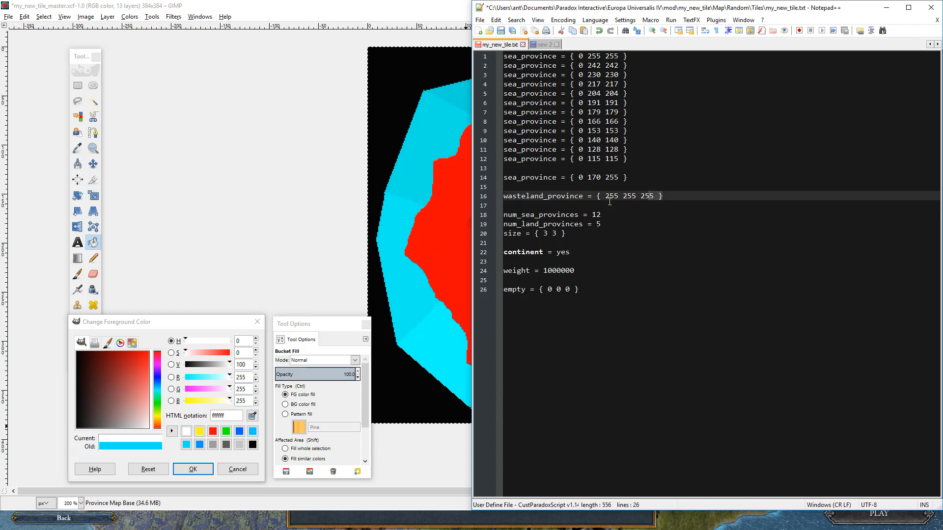
{"action": "double_click", "coordinate": [629, 196]}
{"action": "double_click", "coordinate": [647, 196]}
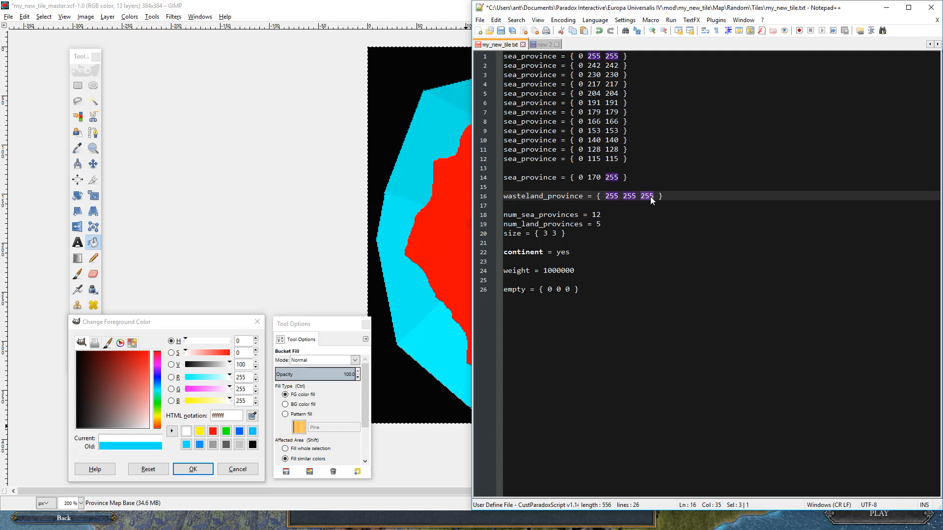
Step: Switch to GIMP and fill the red land areas of the Province Map Base layer with white
{"action": "left_click", "coordinate": [316, 190]}
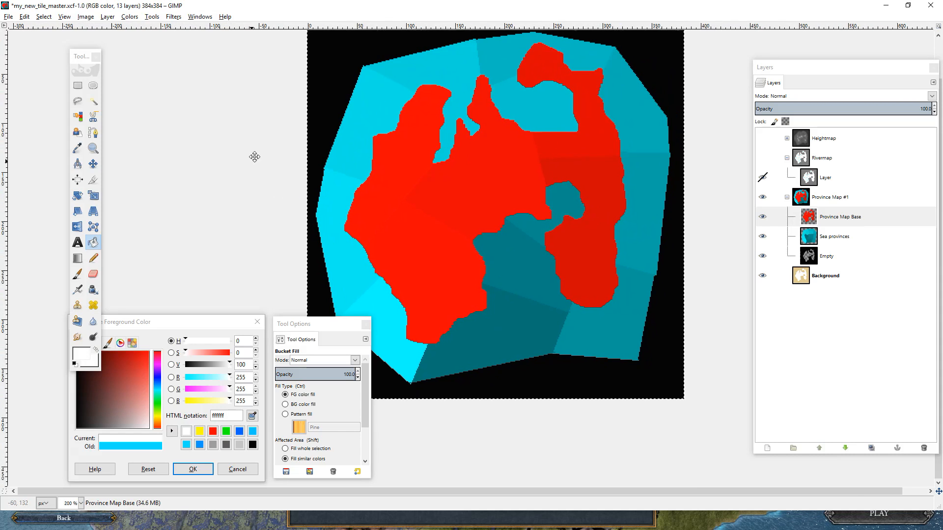
{"action": "left_click", "coordinate": [432, 241]}
{"action": "left_click", "coordinate": [561, 167]}
{"action": "left_click_drag", "start_coordinate": [505, 185], "coordinate": [532, 168]}
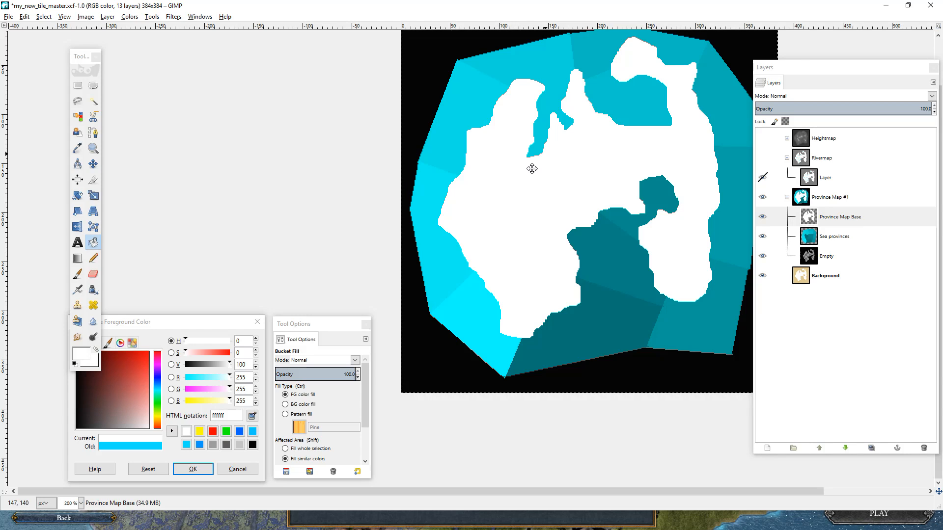
Step: Show the Heightmap and Rivermap layer groups over the province map, moving the color and tool option dialogs aside
{"action": "left_click_drag", "start_coordinate": [225, 322], "coordinate": [260, 305]}
{"action": "left_click_drag", "start_coordinate": [326, 324], "coordinate": [363, 308]}
{"action": "left_click_drag", "start_coordinate": [276, 311], "coordinate": [276, 316]}
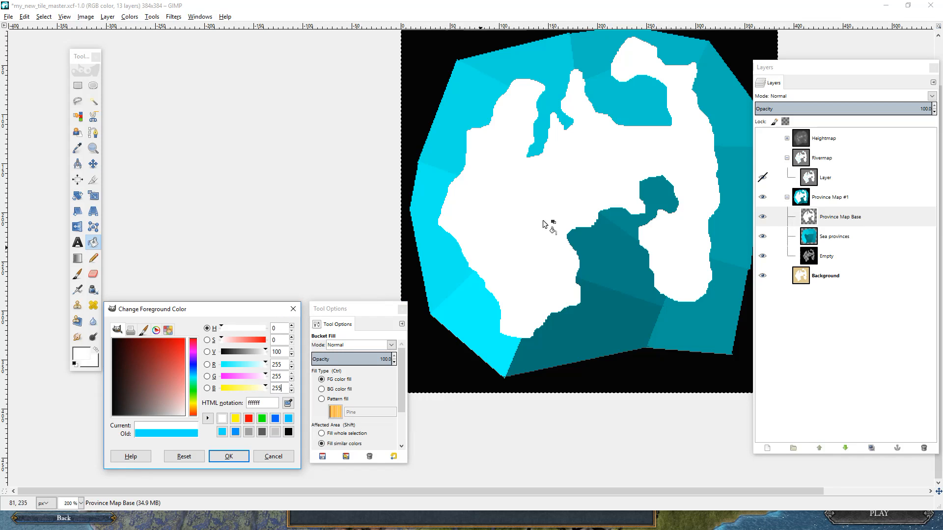
{"action": "left_click_drag", "start_coordinate": [475, 215], "coordinate": [434, 173]}
{"action": "left_click_drag", "start_coordinate": [483, 246], "coordinate": [492, 277]}
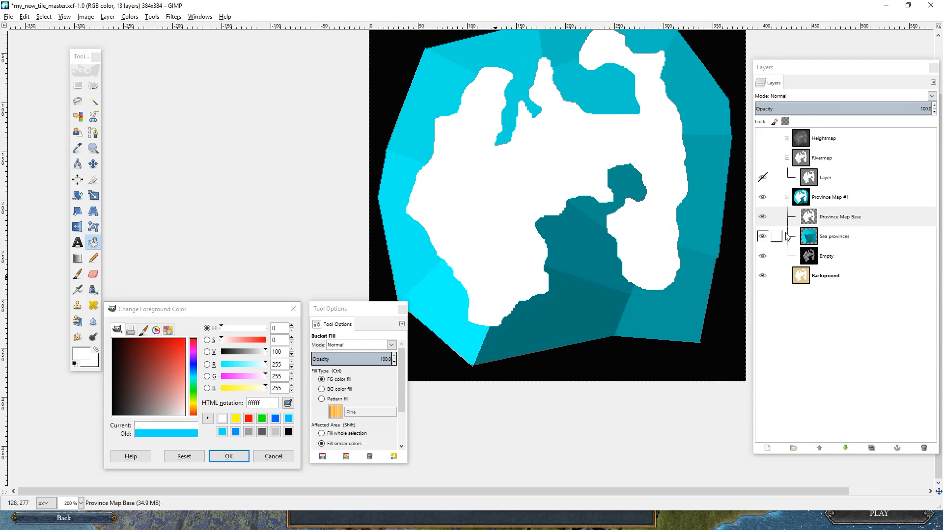
{"action": "left_click", "coordinate": [823, 143]}
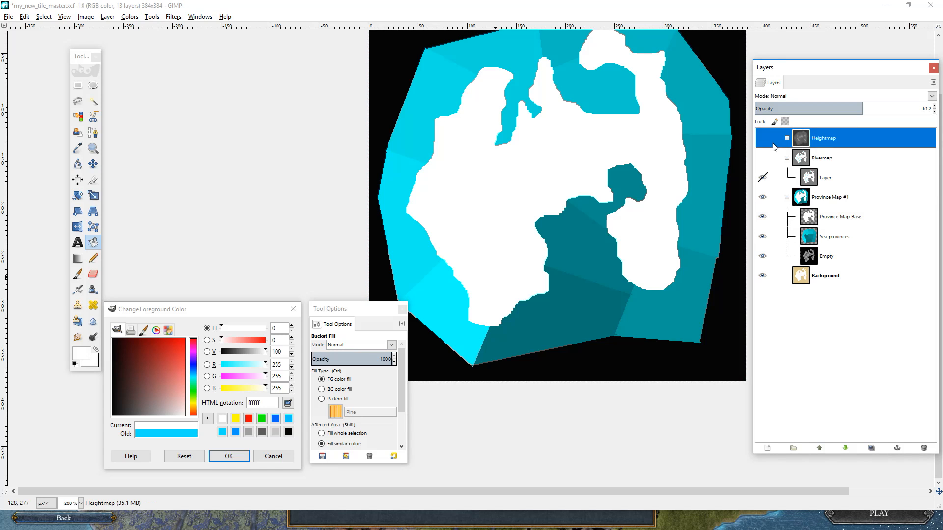
{"action": "left_click_drag", "start_coordinate": [879, 105], "coordinate": [867, 107]}
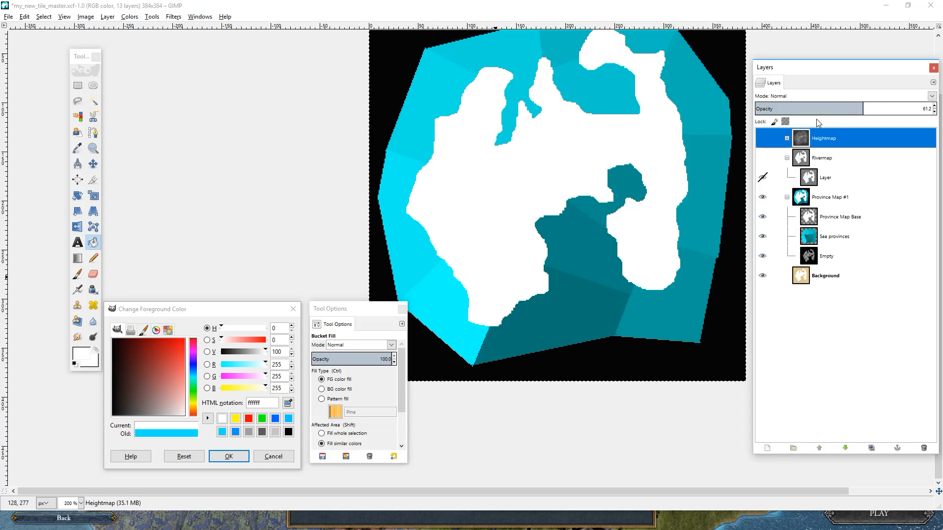
{"action": "left_click", "coordinate": [763, 141]}
{"action": "left_click", "coordinate": [761, 161]}
{"action": "left_click_drag", "start_coordinate": [619, 187], "coordinate": [610, 213]}
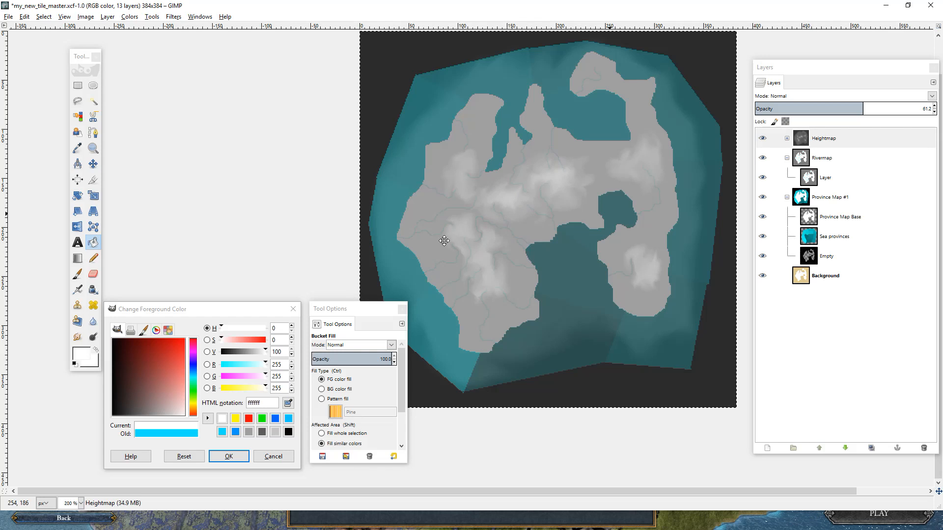
{"action": "left_click_drag", "start_coordinate": [466, 249], "coordinate": [431, 182]}
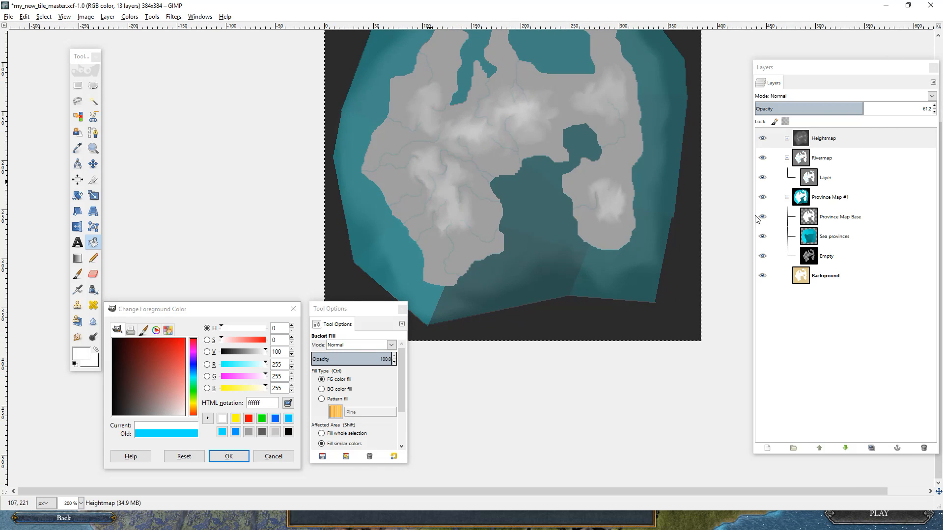
Step: Activate the Province Map Base layer and ready the Pencil tool with pure red (ff0000) as the foreground color
{"action": "left_click", "coordinate": [867, 221]}
{"action": "key", "text": "z"}
{"action": "left_click", "coordinate": [322, 362]}
{"action": "left_click", "coordinate": [478, 202]}
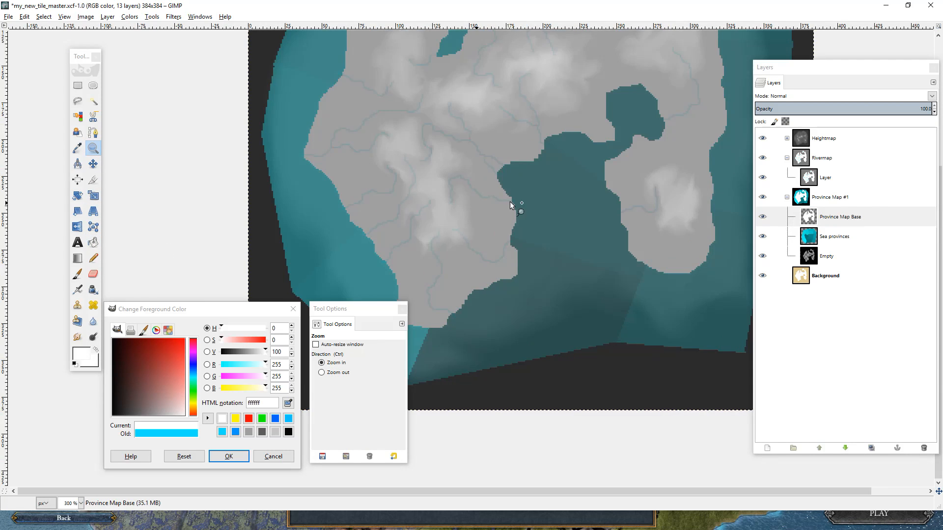
{"action": "left_click", "coordinate": [510, 201]}
{"action": "left_click", "coordinate": [497, 200]}
{"action": "left_click", "coordinate": [495, 196]}
{"action": "left_click", "coordinate": [476, 161]}
{"action": "left_click_drag", "start_coordinate": [477, 161], "coordinate": [475, 310]}
{"action": "left_click_drag", "start_coordinate": [496, 258], "coordinate": [500, 173]}
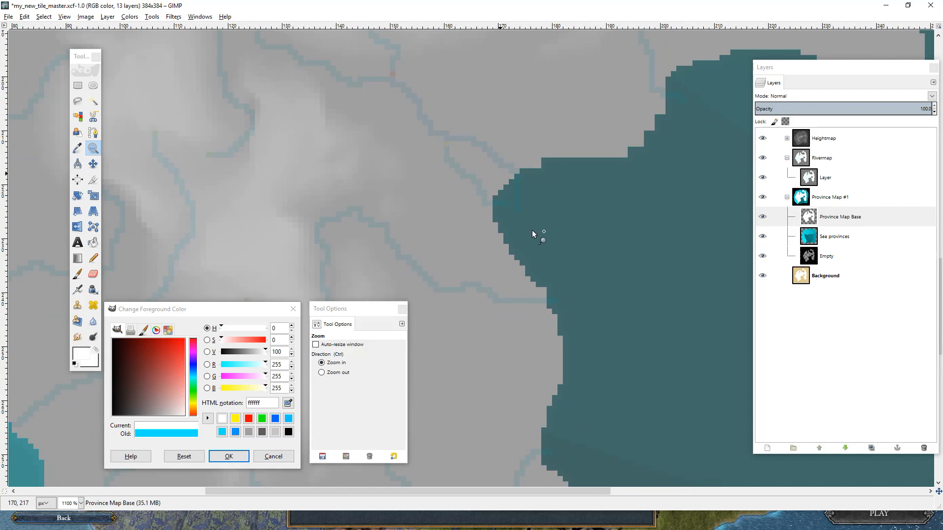
{"action": "left_click_drag", "start_coordinate": [532, 230], "coordinate": [476, 230]}
{"action": "left_click", "coordinate": [93, 258]}
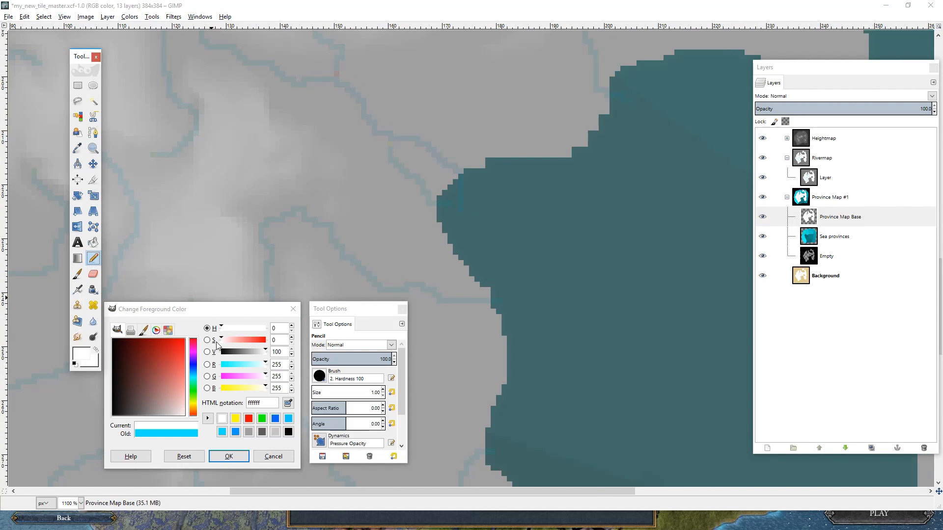
{"action": "left_click", "coordinate": [250, 341]}
{"action": "left_click_drag", "start_coordinate": [255, 343], "coordinate": [294, 344]}
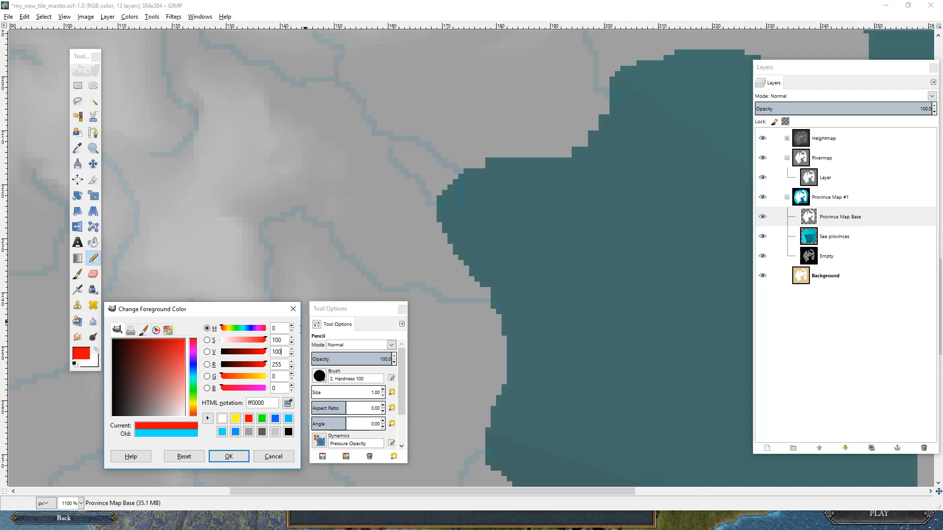
Step: Outline a coastal province in red around the river mouth on the landmass's inner bay, undoing and redrawing the first outline
{"action": "left_click", "coordinate": [94, 257]}
{"action": "mouse_move", "coordinate": [402, 110]}
{"action": "left_mouse_down"}
{"action": "mouse_move", "coordinate": [425, 230]}
{"action": "mouse_move", "coordinate": [448, 225]}
{"action": "mouse_move", "coordinate": [509, 174]}
{"action": "left_mouse_up"}
{"action": "left_click", "coordinate": [95, 260]}
{"action": "left_click_drag", "start_coordinate": [519, 237], "coordinate": [520, 157]}
{"action": "left_click", "coordinate": [522, 158]}
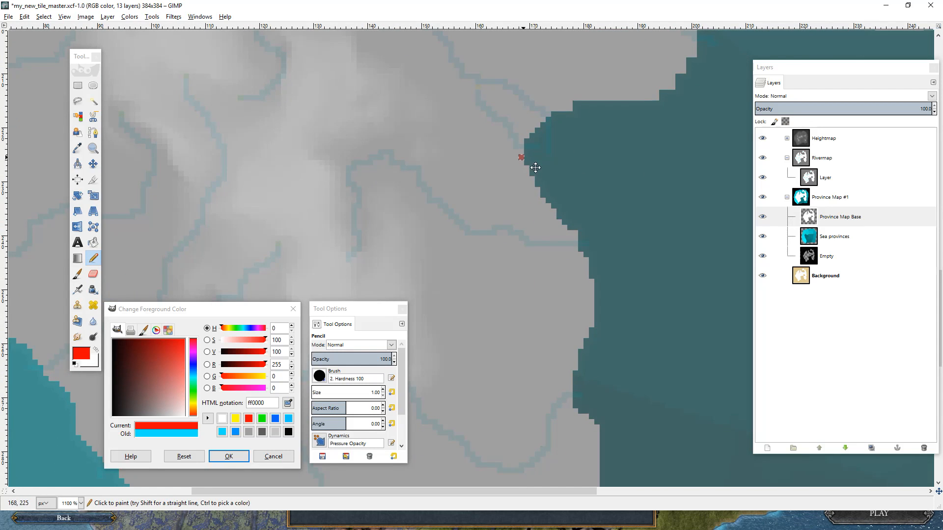
{"action": "mouse_move", "coordinate": [519, 158]}
{"action": "left_mouse_down"}
{"action": "mouse_move", "coordinate": [497, 150]}
{"action": "mouse_move", "coordinate": [450, 168]}
{"action": "mouse_move", "coordinate": [496, 267]}
{"action": "mouse_move", "coordinate": [485, 316]}
{"action": "mouse_move", "coordinate": [530, 325]}
{"action": "mouse_move", "coordinate": [553, 317]}
{"action": "mouse_move", "coordinate": [561, 294]}
{"action": "mouse_move", "coordinate": [582, 313]}
{"action": "left_mouse_up"}
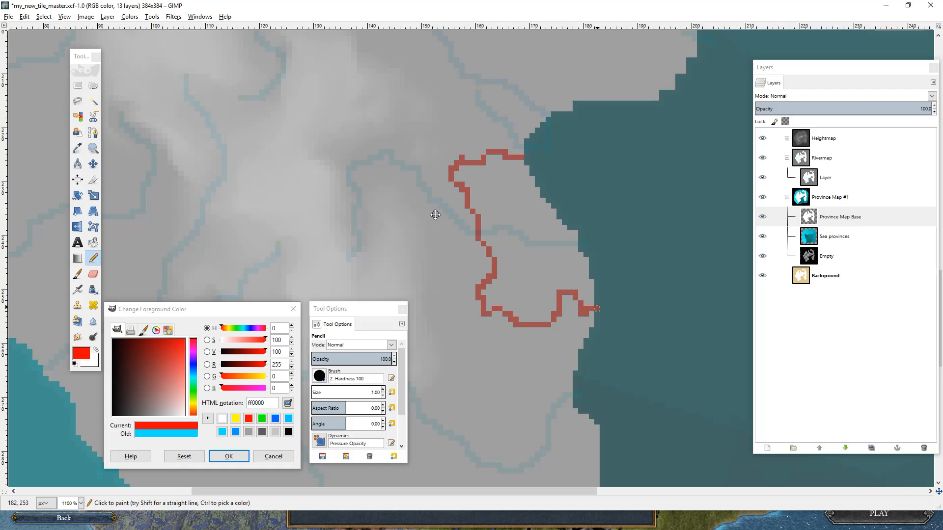
{"action": "key", "text": "ctrl+z"}
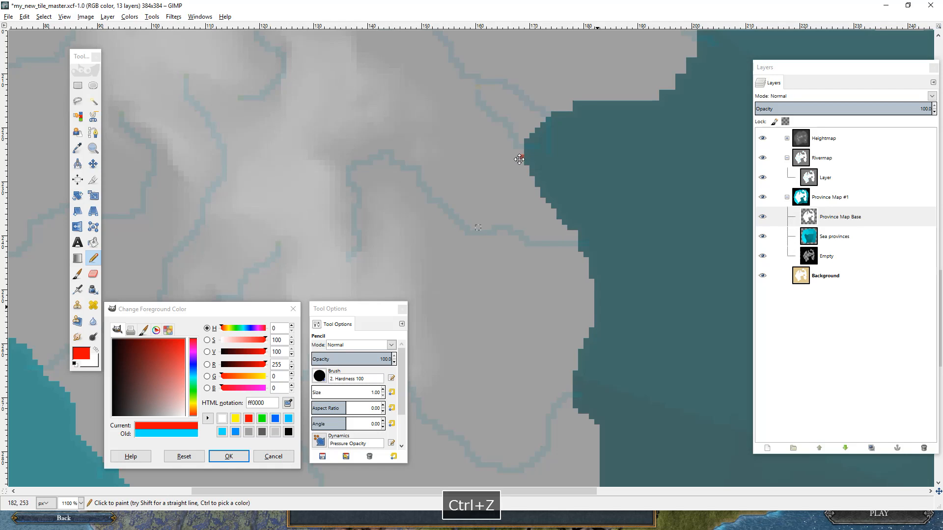
{"action": "mouse_move", "coordinate": [525, 158]}
{"action": "left_mouse_down"}
{"action": "mouse_move", "coordinate": [470, 162]}
{"action": "mouse_move", "coordinate": [456, 179]}
{"action": "mouse_move", "coordinate": [469, 222]}
{"action": "mouse_move", "coordinate": [460, 256]}
{"action": "mouse_move", "coordinate": [504, 289]}
{"action": "mouse_move", "coordinate": [510, 308]}
{"action": "mouse_move", "coordinate": [550, 298]}
{"action": "left_mouse_up"}
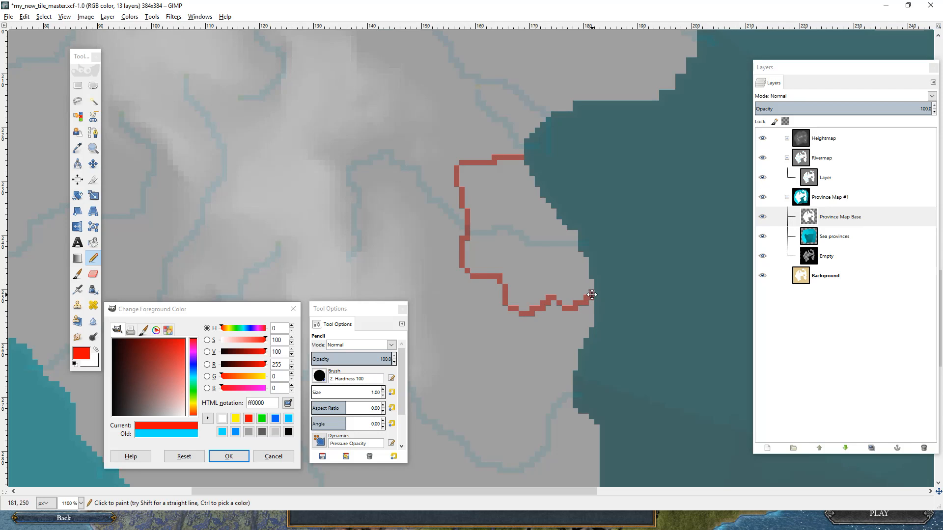
{"action": "left_click_drag", "start_coordinate": [456, 233], "coordinate": [419, 256]}
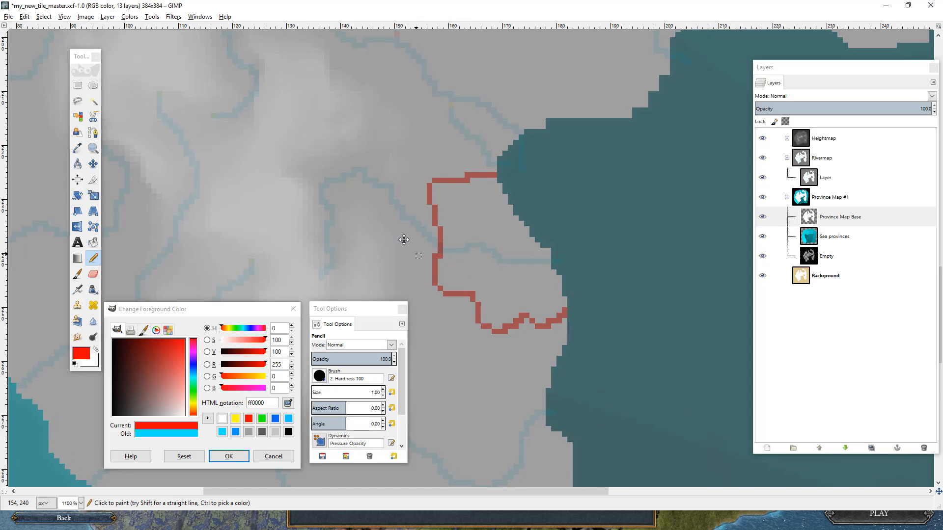
Step: Fill the outlined coastal province with red using Bucket Fill and return to the Pencil tool
{"action": "left_click", "coordinate": [92, 243]}
{"action": "left_click", "coordinate": [475, 218]}
{"action": "left_click_drag", "start_coordinate": [472, 216], "coordinate": [487, 204]}
{"action": "left_click", "coordinate": [93, 258]}
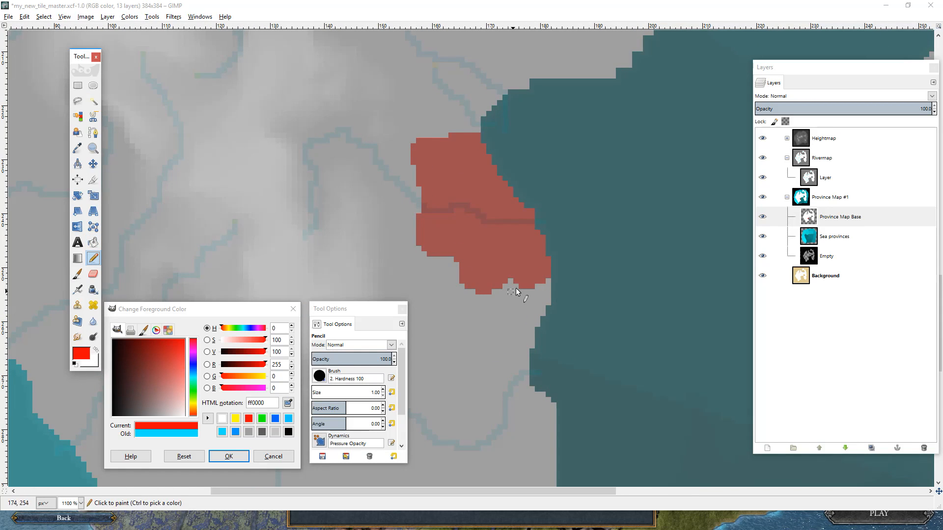
{"action": "left_click_drag", "start_coordinate": [458, 266], "coordinate": [436, 209]}
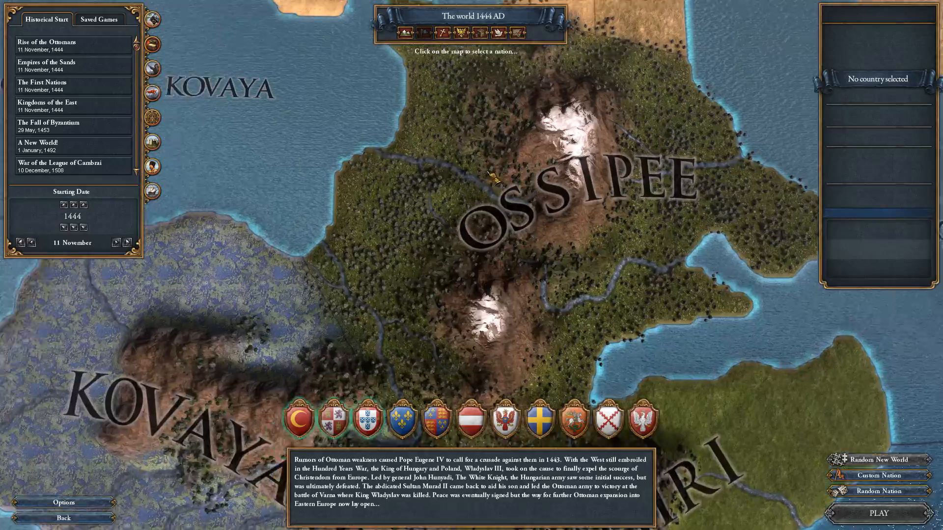
Step: Switch to Europa Universalis IV and examine the shapes, sizes and river borders of provinces in France, the Low Countries and northern Germany
{"action": "scroll", "coordinate": [472, 265], "scroll_direction": "up", "scroll_amount": 3}
{"action": "scroll", "coordinate": [496, 123], "scroll_direction": "down", "scroll_amount": 6}
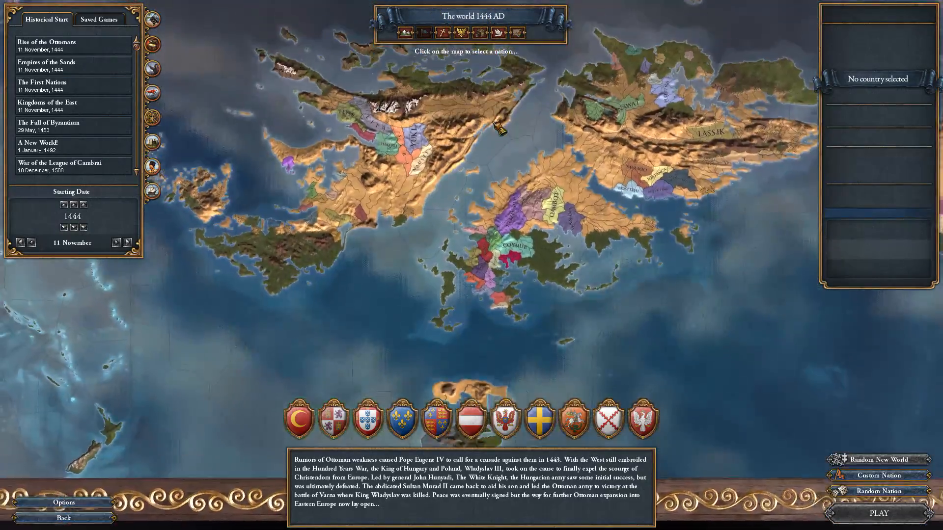
{"action": "left_click_drag", "start_coordinate": [494, 123], "coordinate": [183, 286]}
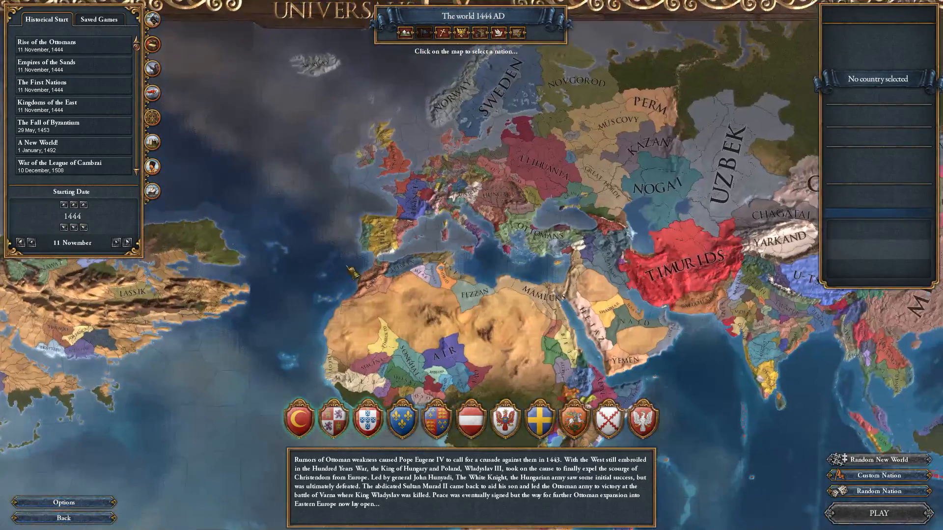
{"action": "scroll", "coordinate": [346, 308], "scroll_direction": "up", "scroll_amount": 4}
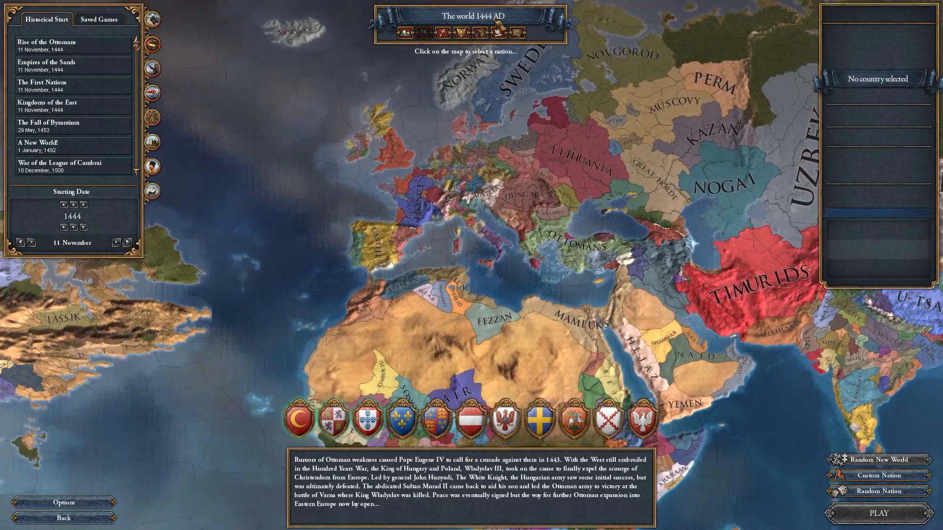
{"action": "scroll", "coordinate": [346, 309], "scroll_direction": "up", "scroll_amount": 5}
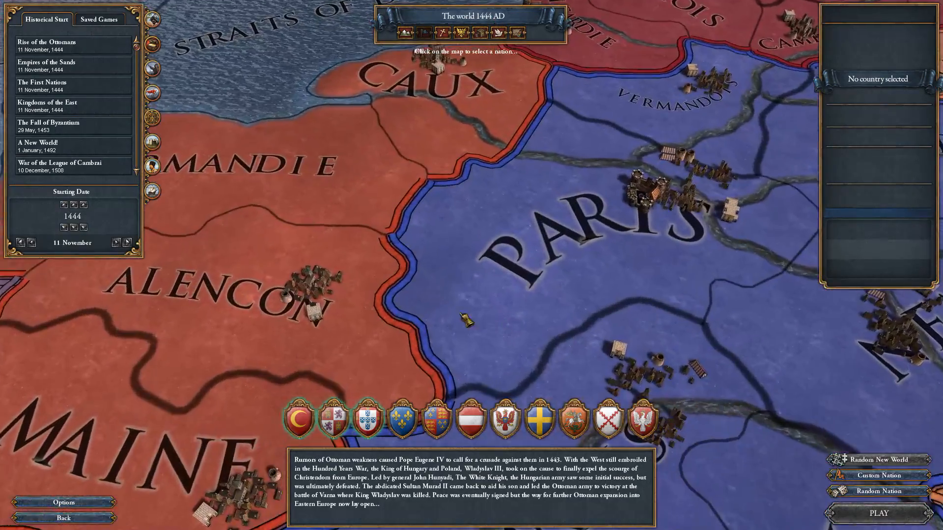
{"action": "left_click_drag", "start_coordinate": [461, 313], "coordinate": [649, 224]}
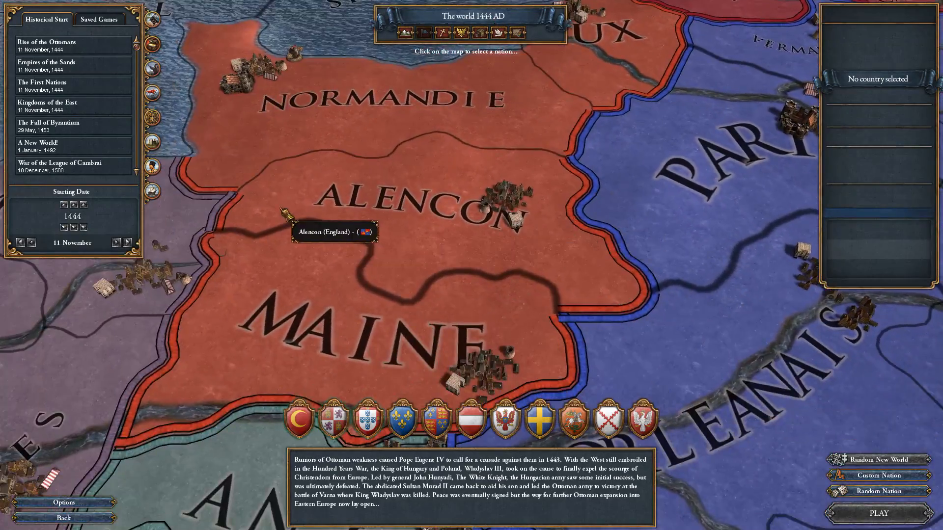
{"action": "left_click_drag", "start_coordinate": [428, 265], "coordinate": [270, 284]}
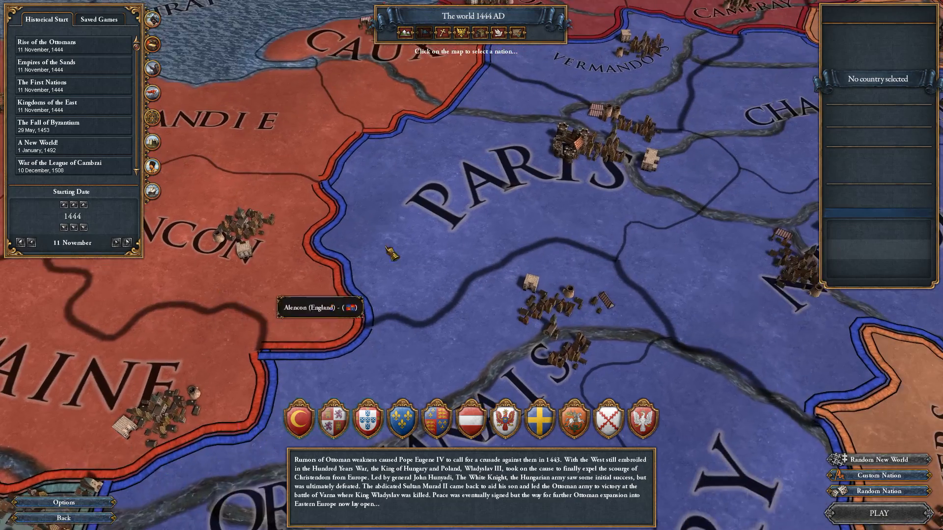
{"action": "left_click_drag", "start_coordinate": [524, 241], "coordinate": [354, 174]}
{"action": "left_click_drag", "start_coordinate": [648, 234], "coordinate": [502, 176]}
{"action": "left_click_drag", "start_coordinate": [570, 241], "coordinate": [307, 371]}
{"action": "left_click_drag", "start_coordinate": [622, 231], "coordinate": [356, 407]}
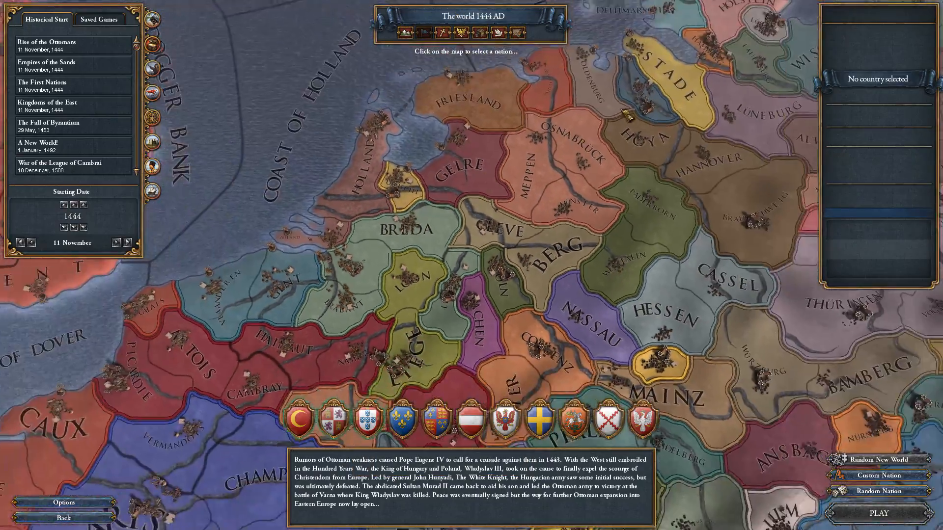
{"action": "scroll", "coordinate": [442, 223], "scroll_direction": "down", "scroll_amount": 10}
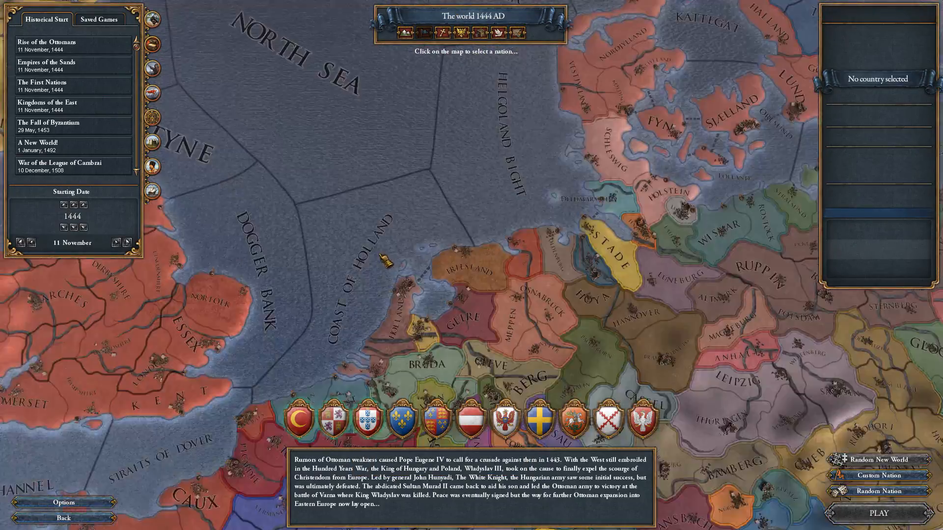
Step: Examine the province shapes, sizes and river borders of the New World landmasses and the small southern island on the game map
{"action": "left_click_drag", "start_coordinate": [343, 300], "coordinate": [557, 197]}
{"action": "scroll", "coordinate": [373, 294], "scroll_direction": "up", "scroll_amount": 5}
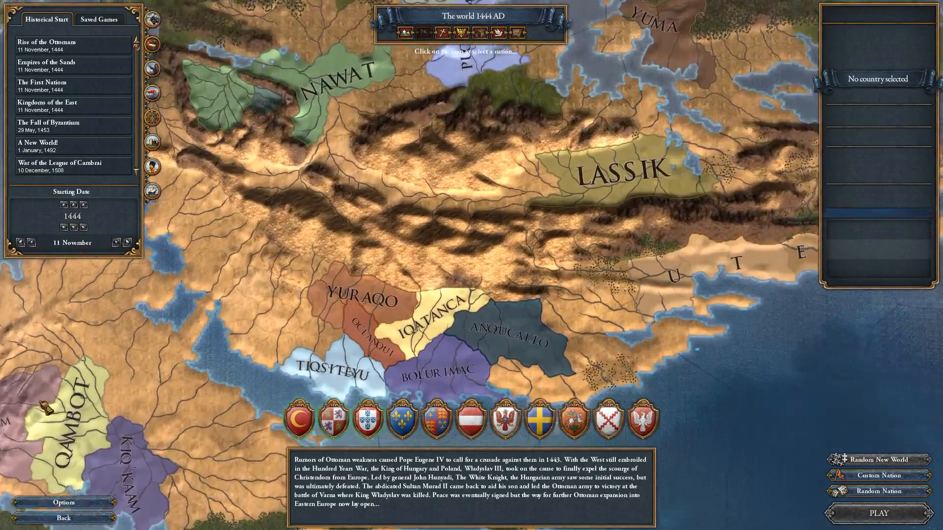
{"action": "left_click_drag", "start_coordinate": [344, 305], "coordinate": [417, 298]}
{"action": "scroll", "coordinate": [421, 295], "scroll_direction": "up", "scroll_amount": 5}
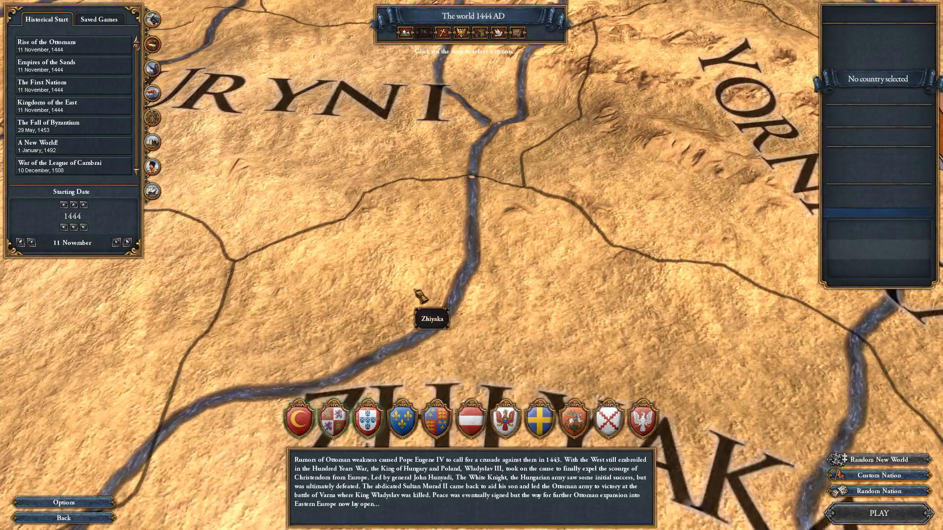
{"action": "scroll", "coordinate": [492, 304], "scroll_direction": "down", "scroll_amount": 10}
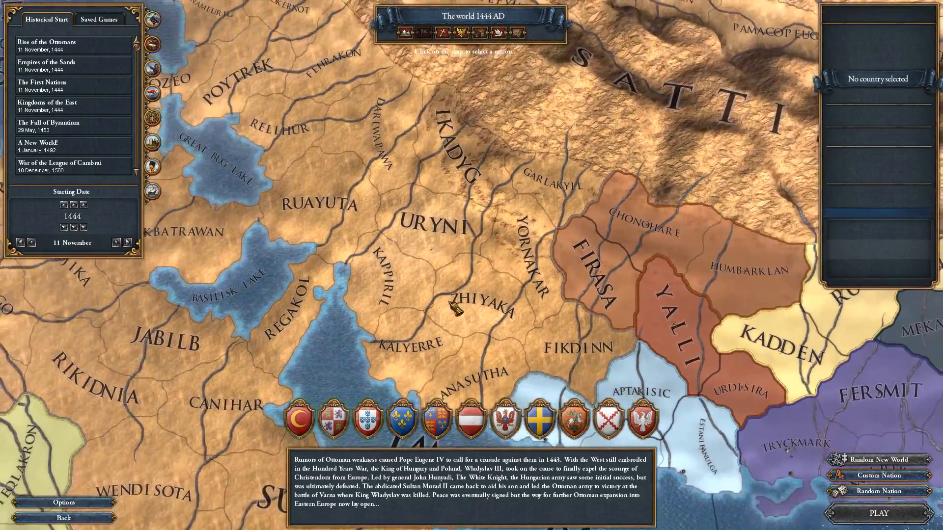
{"action": "scroll", "coordinate": [490, 315], "scroll_direction": "up", "scroll_amount": 10}
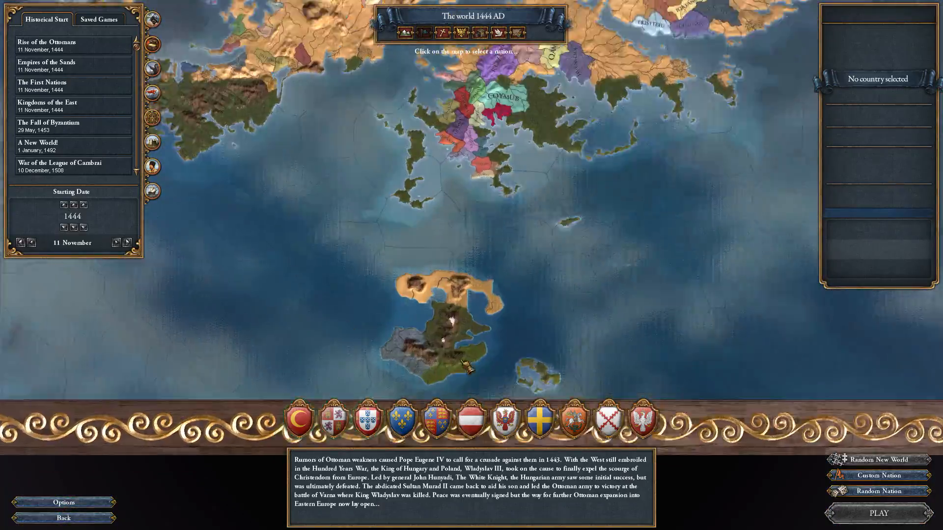
{"action": "scroll", "coordinate": [438, 182], "scroll_direction": "up", "scroll_amount": 8}
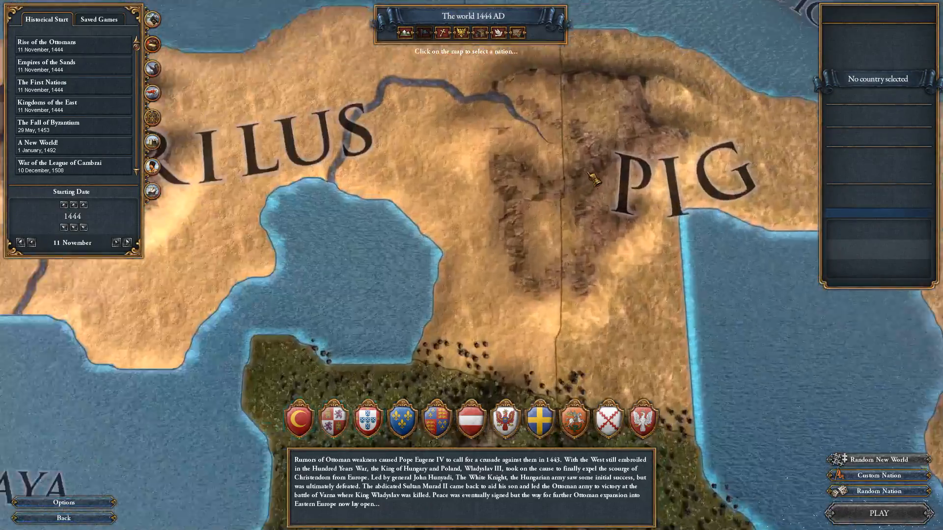
{"action": "scroll", "coordinate": [480, 227], "scroll_direction": "up", "scroll_amount": 4}
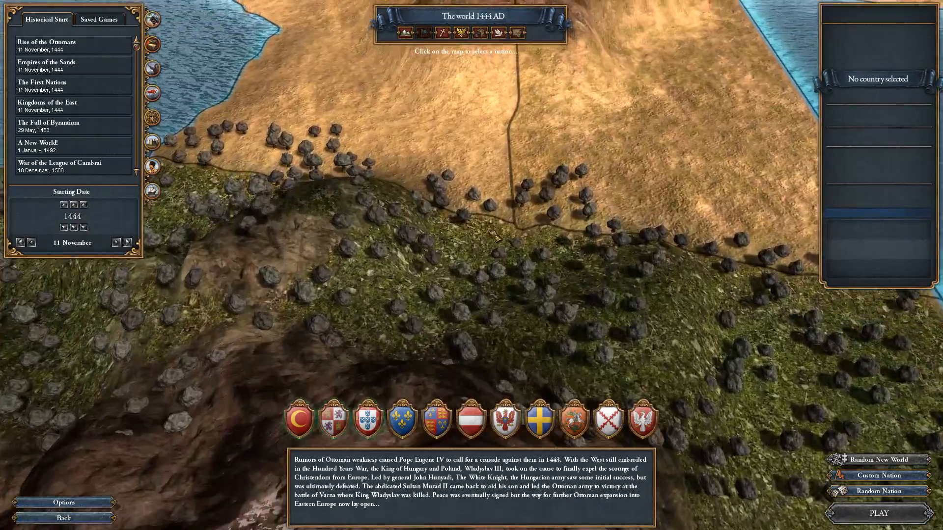
{"action": "scroll", "coordinate": [369, 231], "scroll_direction": "down", "scroll_amount": 5}
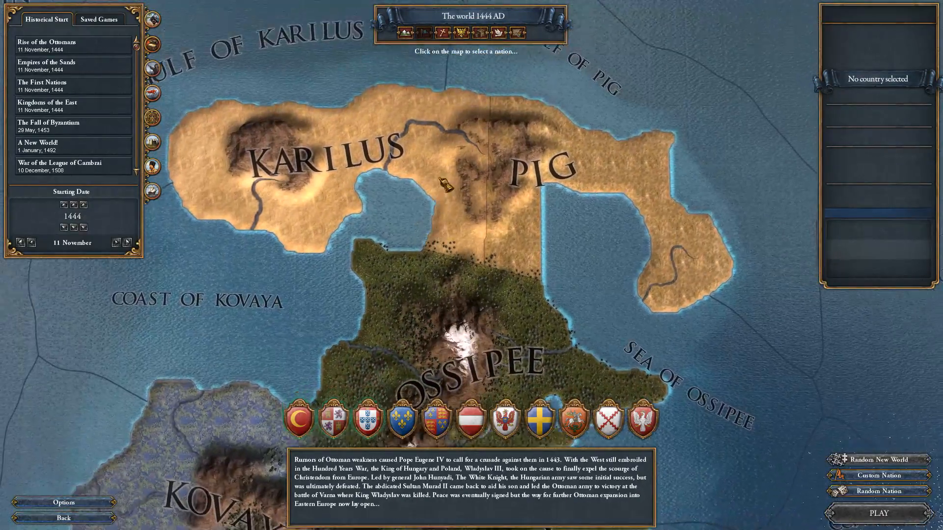
Step: Switch back to GIMP, then outline and fill the coastal province directly south of the first red one in red f20000
{"action": "key", "text": "alt+Tab"}
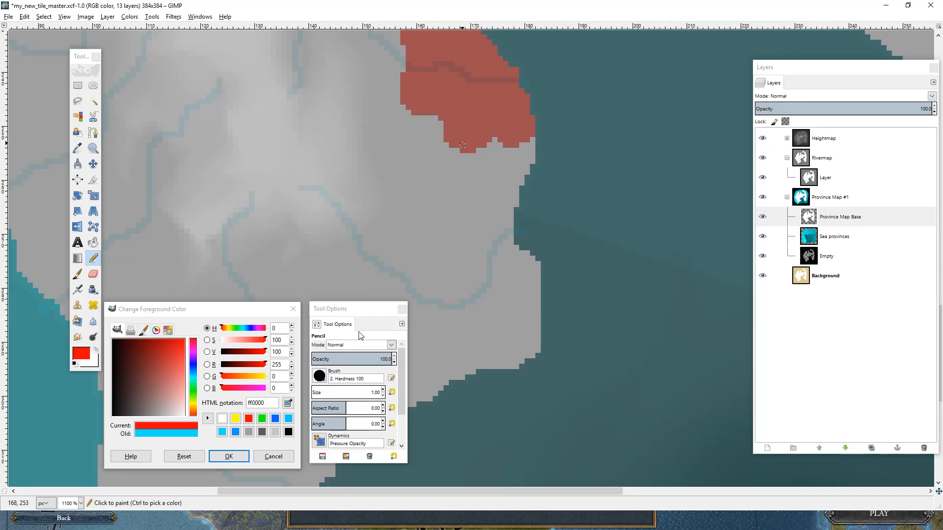
{"action": "left_click_drag", "start_coordinate": [424, 242], "coordinate": [486, 65]}
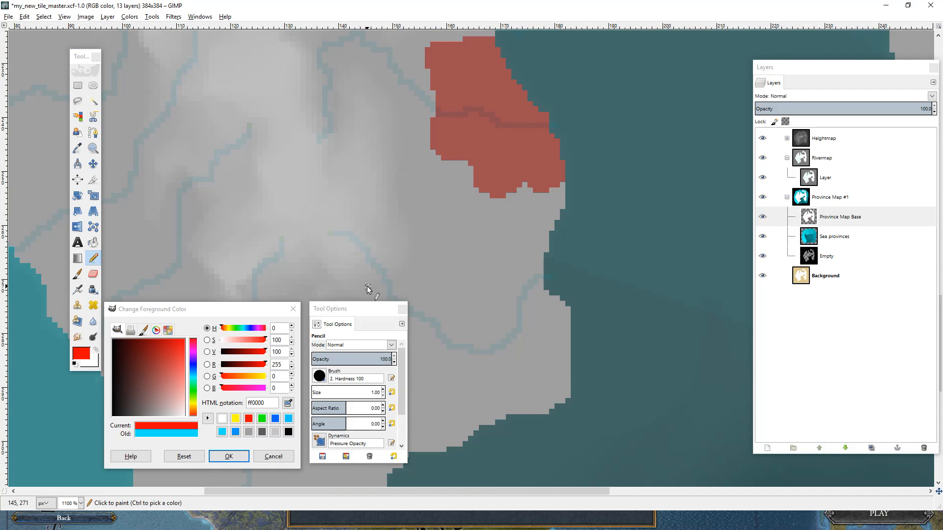
{"action": "scroll", "coordinate": [285, 352], "scroll_direction": "down", "scroll_amount": 5}
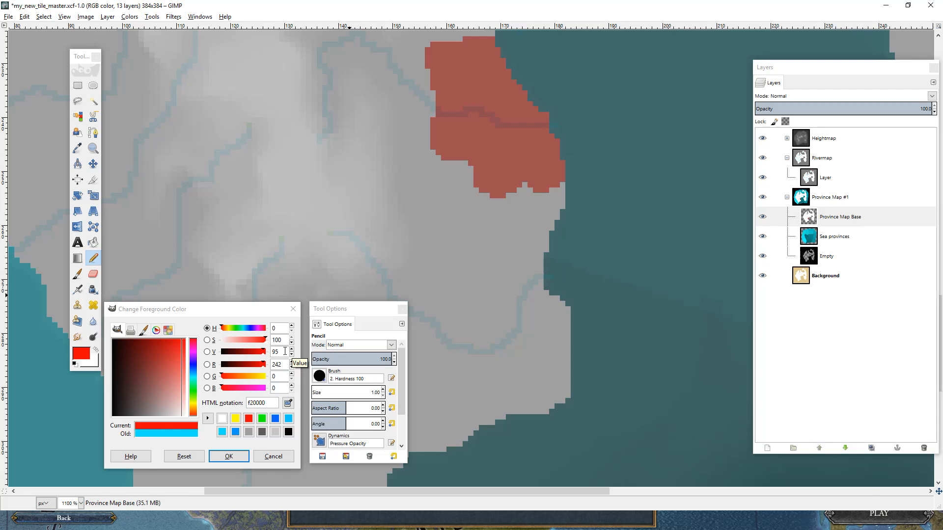
{"action": "mouse_move", "coordinate": [436, 217]}
{"action": "left_mouse_down"}
{"action": "mouse_move", "coordinate": [501, 157]}
{"action": "mouse_move", "coordinate": [501, 178]}
{"action": "mouse_move", "coordinate": [470, 212]}
{"action": "mouse_move", "coordinate": [478, 280]}
{"action": "mouse_move", "coordinate": [537, 316]}
{"action": "mouse_move", "coordinate": [555, 316]}
{"action": "mouse_move", "coordinate": [591, 288]}
{"action": "left_mouse_up"}
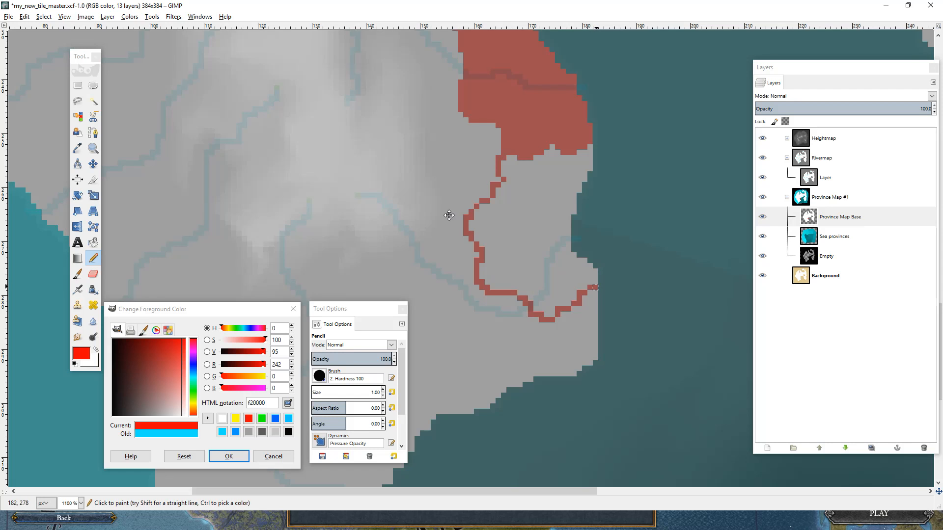
{"action": "left_click", "coordinate": [93, 242]}
{"action": "left_click", "coordinate": [494, 263]}
Step: Outline and fill the landmass's southeastern corner province in red e60000, undoing and redrawing its first border
{"action": "left_click_drag", "start_coordinate": [494, 264], "coordinate": [540, 164]}
{"action": "scroll", "coordinate": [283, 351], "scroll_direction": "down", "scroll_amount": 5}
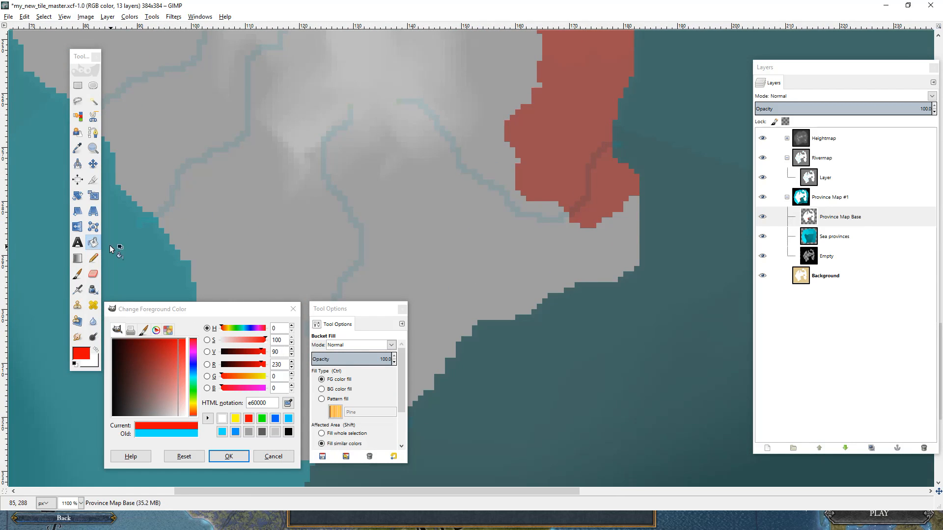
{"action": "left_click", "coordinate": [95, 261]}
{"action": "mouse_move", "coordinate": [368, 254]}
{"action": "left_mouse_down"}
{"action": "mouse_move", "coordinate": [626, 154]}
{"action": "mouse_move", "coordinate": [579, 179]}
{"action": "mouse_move", "coordinate": [565, 223]}
{"action": "mouse_move", "coordinate": [594, 248]}
{"action": "mouse_move", "coordinate": [600, 279]}
{"action": "left_mouse_up"}
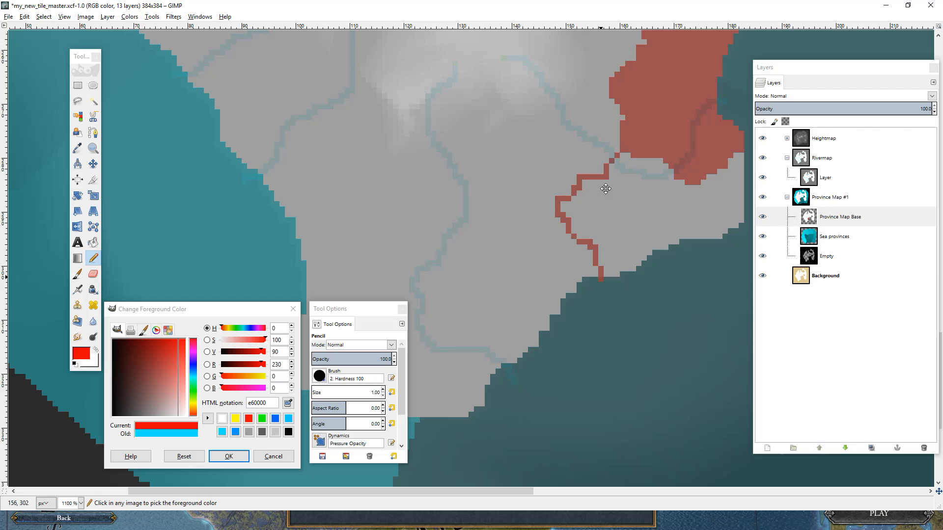
{"action": "key", "text": "ctrl+z"}
{"action": "mouse_move", "coordinate": [616, 155]}
{"action": "left_mouse_down"}
{"action": "mouse_move", "coordinate": [562, 195]}
{"action": "mouse_move", "coordinate": [556, 213]}
{"action": "mouse_move", "coordinate": [587, 251]}
{"action": "left_mouse_up"}
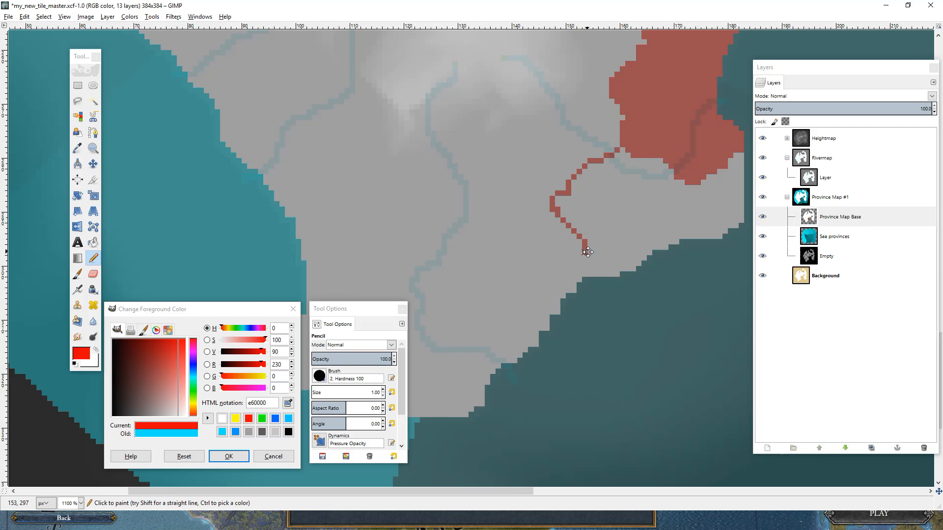
{"action": "left_click", "coordinate": [93, 243]}
{"action": "left_click", "coordinate": [586, 213]}
Step: Outline and fill the next province southwest along the southeastern coast in red d90000
{"action": "scroll", "coordinate": [466, 223], "scroll_direction": "down", "scroll_amount": 1}
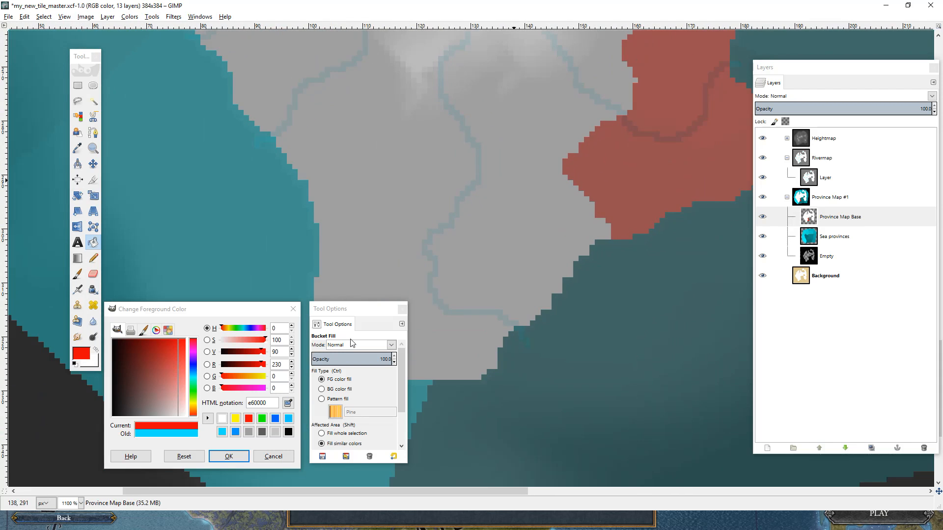
{"action": "scroll", "coordinate": [281, 351], "scroll_direction": "down", "scroll_amount": 5}
{"action": "left_click", "coordinate": [93, 257]}
{"action": "left_click_drag", "start_coordinate": [563, 168], "coordinate": [536, 197]}
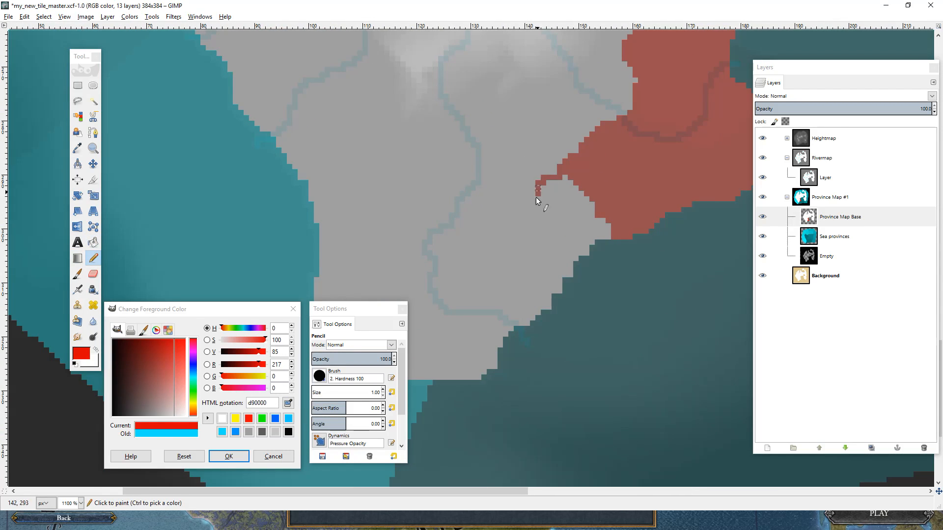
{"action": "left_click_drag", "start_coordinate": [486, 253], "coordinate": [499, 276]}
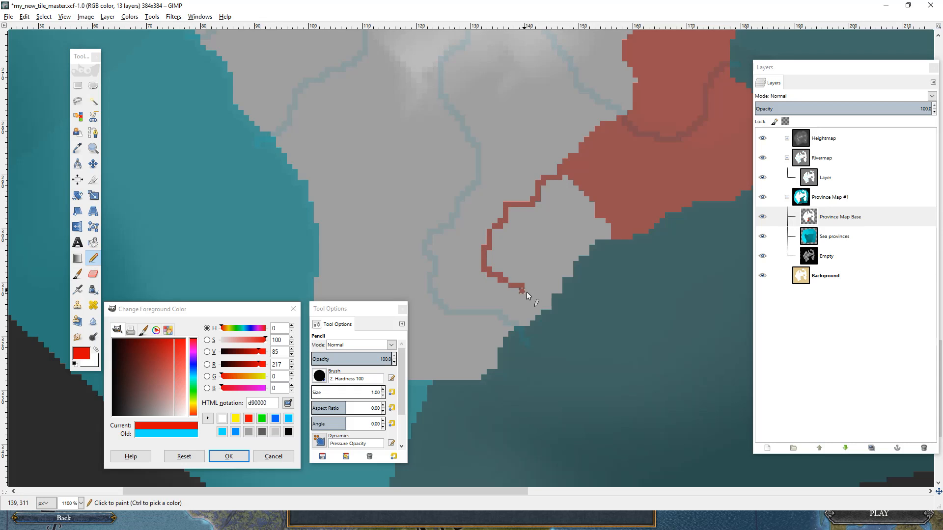
{"action": "left_click_drag", "start_coordinate": [542, 304], "coordinate": [543, 307]}
{"action": "left_click", "coordinate": [93, 242]}
{"action": "left_click", "coordinate": [514, 245]}
Step: Outline and fill the southern tip province around its river mouth in red cc0000
{"action": "scroll", "coordinate": [520, 226], "scroll_direction": "left", "scroll_amount": 2}
{"action": "scroll", "coordinate": [521, 226], "scroll_direction": "down", "scroll_amount": 1}
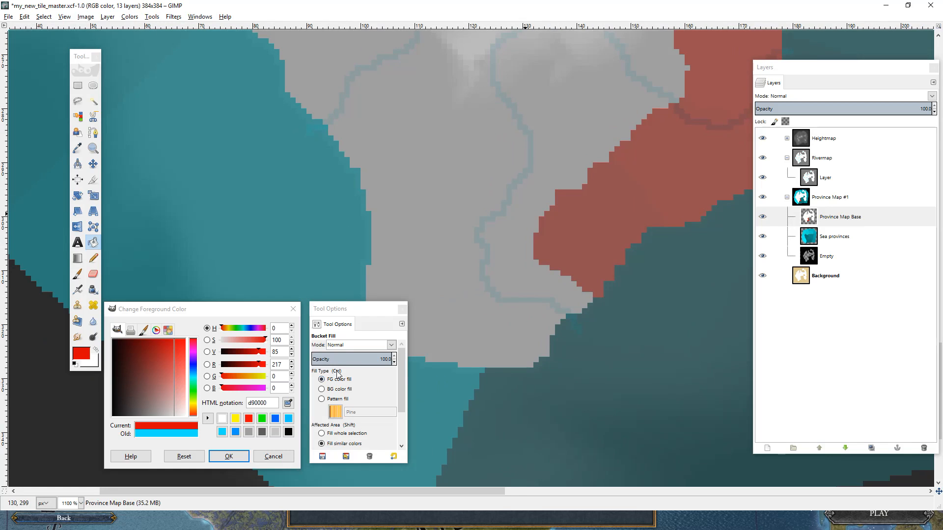
{"action": "scroll", "coordinate": [281, 352], "scroll_direction": "down", "scroll_amount": 2}
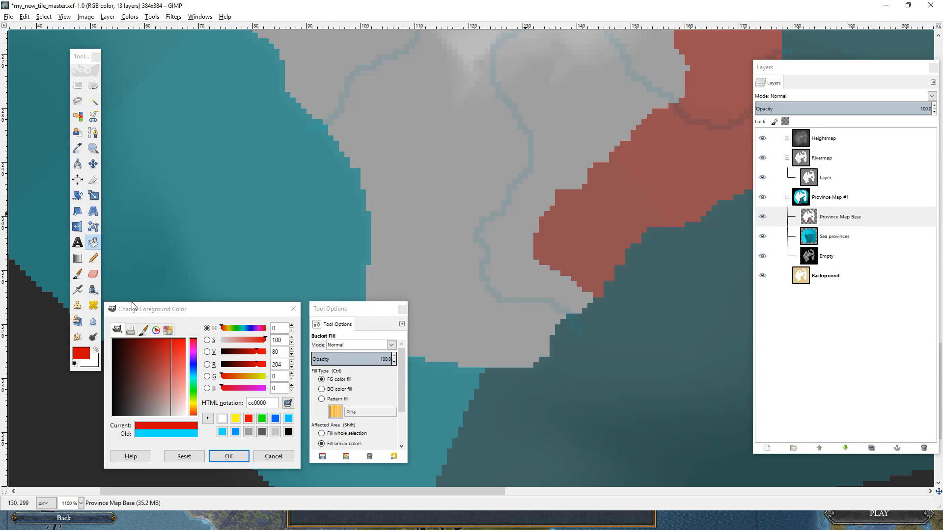
{"action": "left_click", "coordinate": [93, 259]}
{"action": "mouse_move", "coordinate": [403, 264]}
{"action": "left_mouse_down"}
{"action": "mouse_move", "coordinate": [547, 253]}
{"action": "mouse_move", "coordinate": [502, 249]}
{"action": "mouse_move", "coordinate": [495, 300]}
{"action": "mouse_move", "coordinate": [513, 356]}
{"action": "mouse_move", "coordinate": [502, 374]}
{"action": "left_mouse_up"}
{"action": "key", "text": "shift+b"}
{"action": "left_click", "coordinate": [567, 307]}
Step: Outline and fill the province at the landmass's southwestern corner in red bf0000
{"action": "scroll", "coordinate": [397, 176], "scroll_direction": "up", "scroll_amount": 3}
{"action": "scroll", "coordinate": [397, 176], "scroll_direction": "left", "scroll_amount": 2}
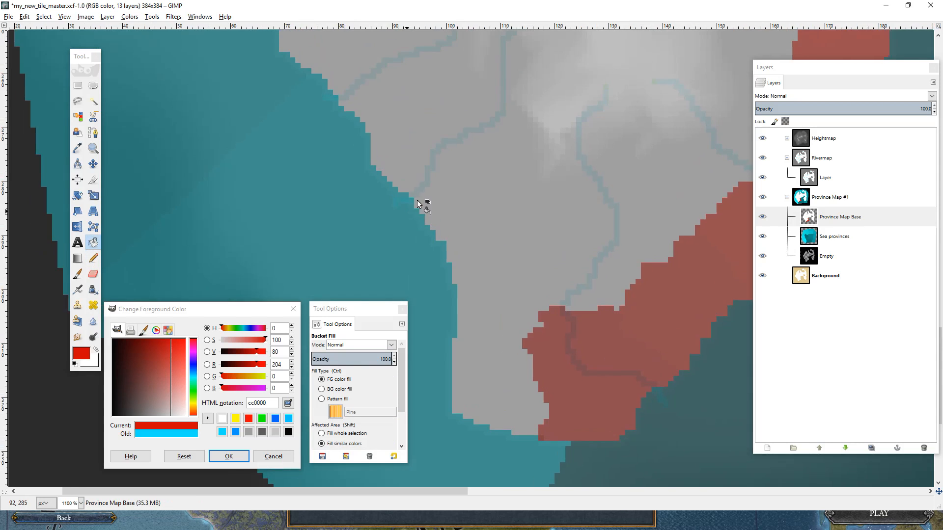
{"action": "scroll", "coordinate": [280, 354], "scroll_direction": "down", "scroll_amount": 5}
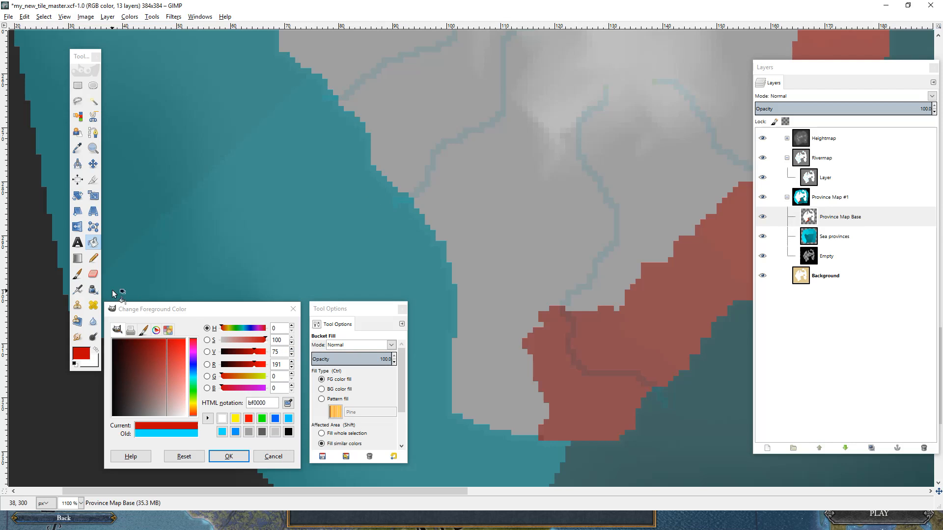
{"action": "left_click", "coordinate": [93, 257]}
{"action": "left_click_drag", "start_coordinate": [550, 307], "coordinate": [539, 288]}
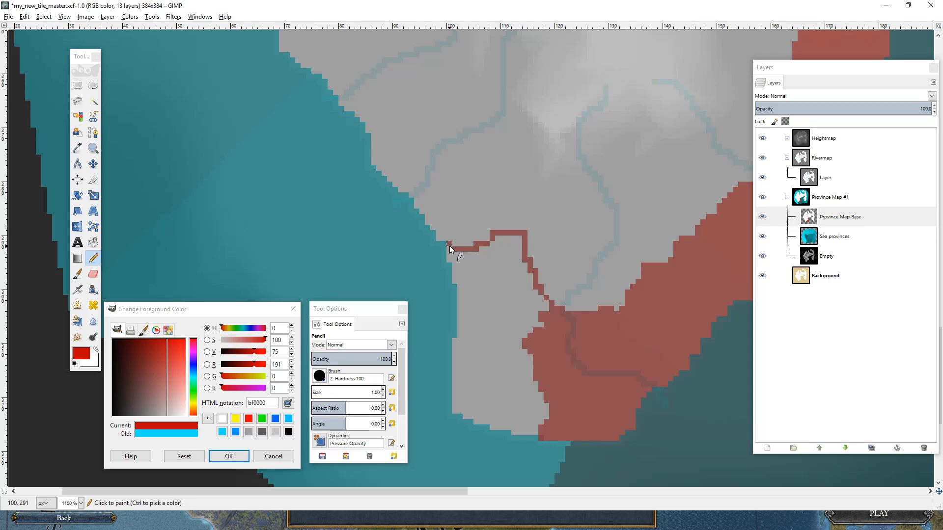
{"action": "left_click", "coordinate": [94, 242]}
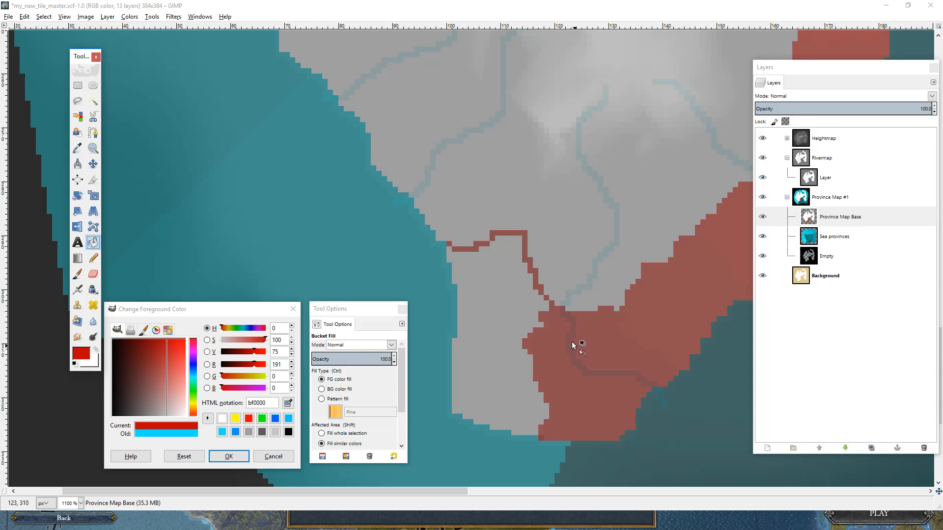
{"action": "left_click", "coordinate": [516, 320]}
Step: Outline and fill the next province north along the southwestern coast in red with Value 70
{"action": "left_click_drag", "start_coordinate": [473, 200], "coordinate": [525, 327]}
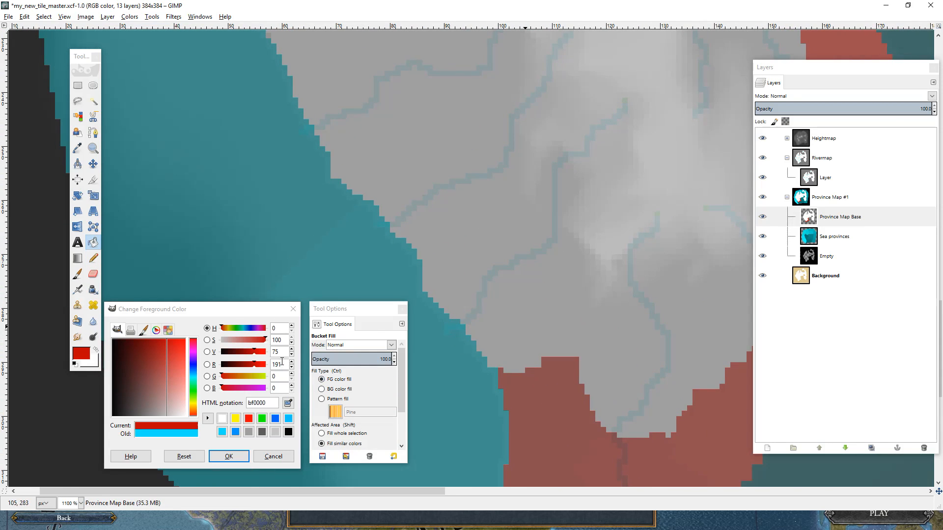
{"action": "scroll", "coordinate": [283, 350], "scroll_direction": "down", "scroll_amount": 5}
{"action": "key", "text": "n"}
{"action": "mouse_move", "coordinate": [575, 353]}
{"action": "left_mouse_down"}
{"action": "mouse_move", "coordinate": [561, 319]}
{"action": "mouse_move", "coordinate": [408, 222]}
{"action": "mouse_move", "coordinate": [397, 236]}
{"action": "left_mouse_up"}
{"action": "left_click", "coordinate": [94, 242]}
{"action": "left_click", "coordinate": [498, 277]}
Step: Outline and fill the following province up the southwestern coast in red with Value 65
{"action": "left_click_drag", "start_coordinate": [487, 294], "coordinate": [638, 452]}
{"action": "scroll", "coordinate": [283, 351], "scroll_direction": "down", "scroll_amount": 5}
{"action": "left_click", "coordinate": [93, 259]}
{"action": "mouse_move", "coordinate": [601, 342]}
{"action": "left_mouse_down"}
{"action": "mouse_move", "coordinate": [455, 237]}
{"action": "mouse_move", "coordinate": [446, 240]}
{"action": "left_mouse_up"}
{"action": "left_click", "coordinate": [93, 242]}
{"action": "left_click", "coordinate": [484, 250]}
Step: Outline and fill another province farther up the west coast in red with Value 60
{"action": "left_click_drag", "start_coordinate": [435, 194], "coordinate": [575, 353]}
{"action": "scroll", "coordinate": [284, 352], "scroll_direction": "down", "scroll_amount": 5}
{"action": "left_click", "coordinate": [93, 258]}
{"action": "mouse_move", "coordinate": [678, 378]}
{"action": "left_mouse_down"}
{"action": "mouse_move", "coordinate": [561, 276]}
{"action": "mouse_move", "coordinate": [492, 291]}
{"action": "left_mouse_up"}
{"action": "left_click", "coordinate": [93, 242]}
{"action": "left_click", "coordinate": [540, 275]}
Step: Outline and fill the west coast province around the joining rivers' mouth in dark red 8c0000
{"action": "mouse_move", "coordinate": [510, 203]}
{"action": "left_mouse_down"}
{"action": "mouse_move", "coordinate": [573, 263]}
{"action": "mouse_move", "coordinate": [539, 340]}
{"action": "left_mouse_up"}
{"action": "scroll", "coordinate": [283, 352], "scroll_direction": "down", "scroll_amount": 5}
{"action": "left_click", "coordinate": [94, 259]}
{"action": "left_click_drag", "start_coordinate": [580, 376], "coordinate": [580, 367]}
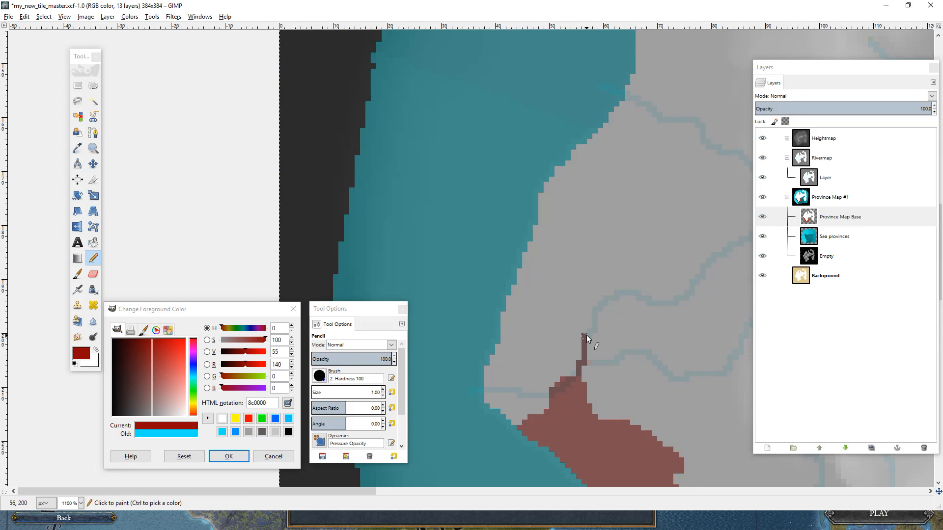
{"action": "left_click_drag", "start_coordinate": [590, 334], "coordinate": [593, 331]}
{"action": "mouse_move", "coordinate": [618, 287]}
{"action": "left_mouse_down"}
{"action": "mouse_move", "coordinate": [537, 228]}
{"action": "mouse_move", "coordinate": [402, 357]}
{"action": "left_mouse_up"}
{"action": "left_click", "coordinate": [94, 242]}
{"action": "left_click", "coordinate": [556, 238]}
Step: Outline and fill the next province north of it on the west coast in dark red with Value 50
{"action": "scroll", "coordinate": [283, 352], "scroll_direction": "down", "scroll_amount": 5}
{"action": "left_click", "coordinate": [94, 259]}
{"action": "mouse_move", "coordinate": [463, 331]}
{"action": "left_mouse_down"}
{"action": "mouse_move", "coordinate": [499, 297]}
{"action": "mouse_move", "coordinate": [526, 237]}
{"action": "mouse_move", "coordinate": [474, 213]}
{"action": "left_mouse_up"}
{"action": "left_click", "coordinate": [93, 242]}
{"action": "left_click", "coordinate": [479, 287]}
Step: Outline and fill the next province up the northwestern coast in dark red with Value 45
{"action": "left_click_drag", "start_coordinate": [480, 288], "coordinate": [467, 442]}
{"action": "scroll", "coordinate": [283, 352], "scroll_direction": "down", "scroll_amount": 5}
{"action": "left_click", "coordinate": [94, 259]}
{"action": "mouse_move", "coordinate": [522, 393]}
{"action": "left_mouse_down"}
{"action": "mouse_move", "coordinate": [550, 304]}
{"action": "mouse_move", "coordinate": [479, 231]}
{"action": "left_mouse_up"}
{"action": "left_click", "coordinate": [93, 242]}
{"action": "left_click", "coordinate": [528, 270]}
Step: Outline and fill the following northwestern coastal province in dark red 660000
{"action": "scroll", "coordinate": [283, 351], "scroll_direction": "down", "scroll_amount": 5}
{"action": "left_click", "coordinate": [93, 258]}
{"action": "mouse_move", "coordinate": [484, 383]}
{"action": "left_mouse_down"}
{"action": "mouse_move", "coordinate": [543, 268]}
{"action": "mouse_move", "coordinate": [491, 361]}
{"action": "left_mouse_up"}
{"action": "left_click", "coordinate": [93, 242]}
{"action": "left_click", "coordinate": [555, 283]}
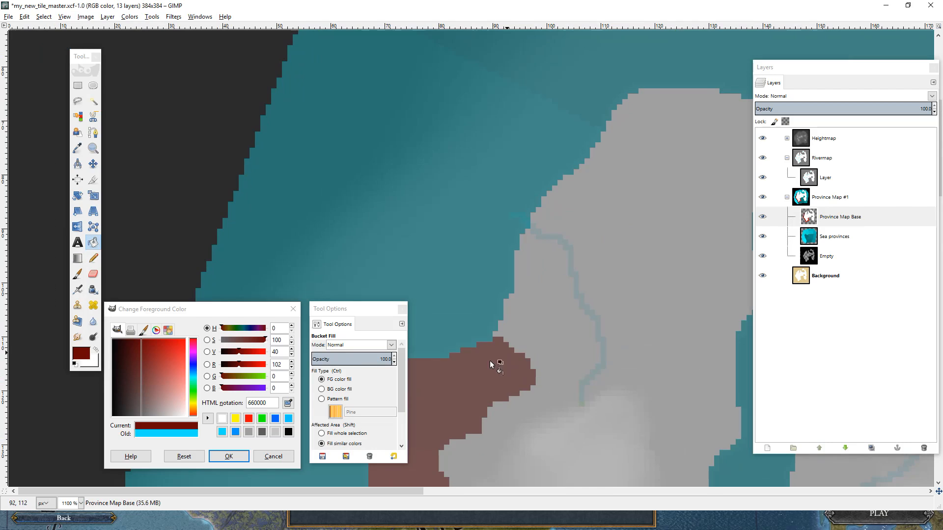
Step: Set the foreground color to ff0d0d with Saturation 95 and Value 100, and ready the Pencil for the northern coast
{"action": "left_click", "coordinate": [274, 355]}
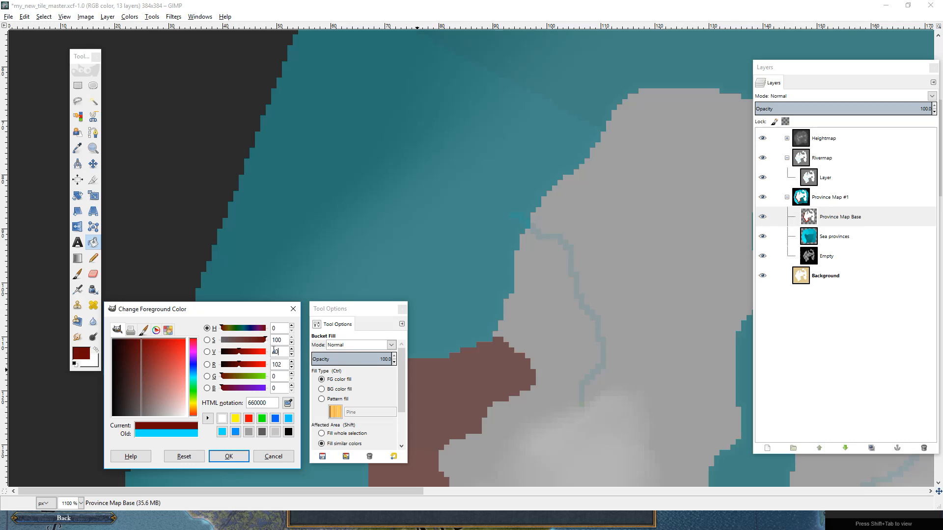
{"action": "left_click_drag", "start_coordinate": [527, 375], "coordinate": [534, 255]}
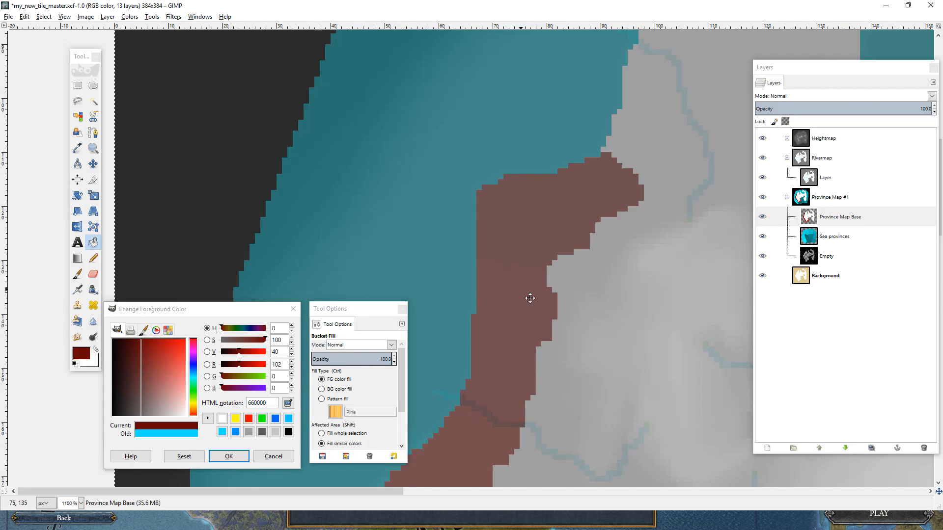
{"action": "left_click_drag", "start_coordinate": [530, 298], "coordinate": [423, 421]}
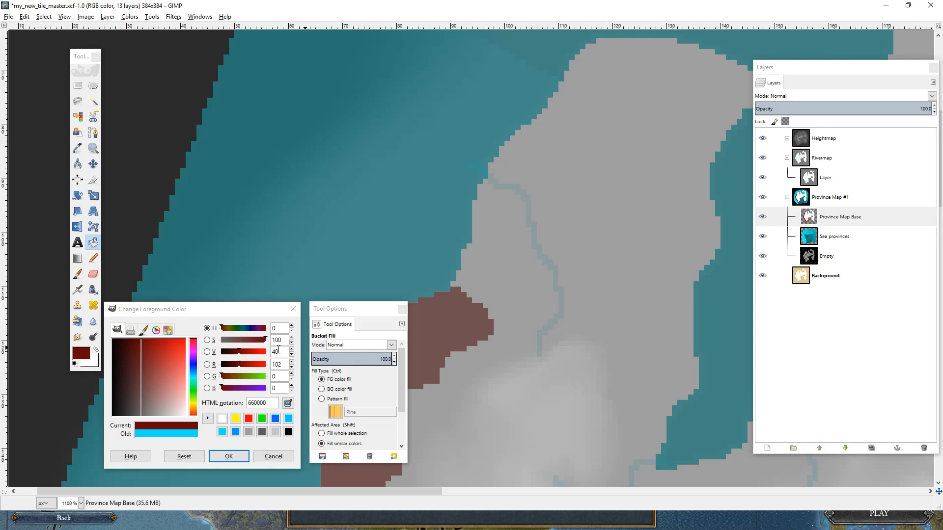
{"action": "scroll", "coordinate": [284, 338], "scroll_direction": "down", "scroll_amount": 4}
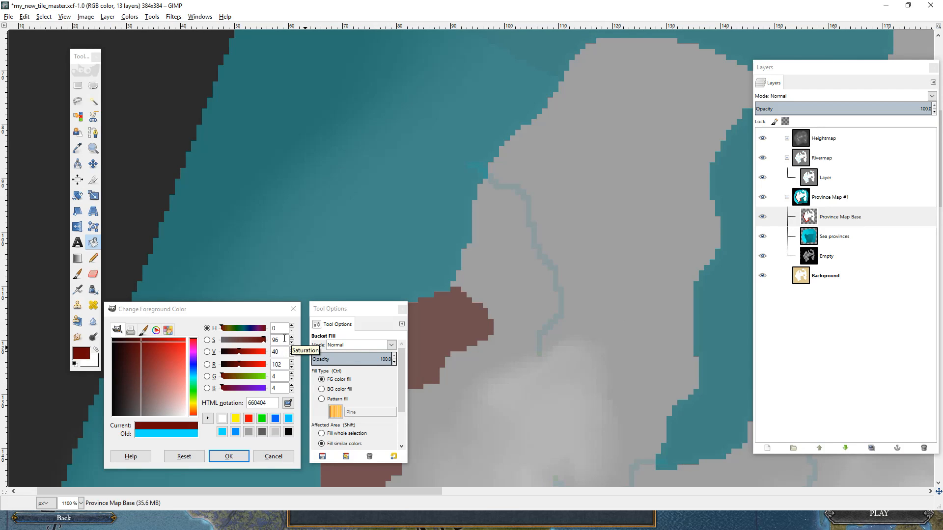
{"action": "scroll", "coordinate": [284, 338], "scroll_direction": "down", "scroll_amount": 1}
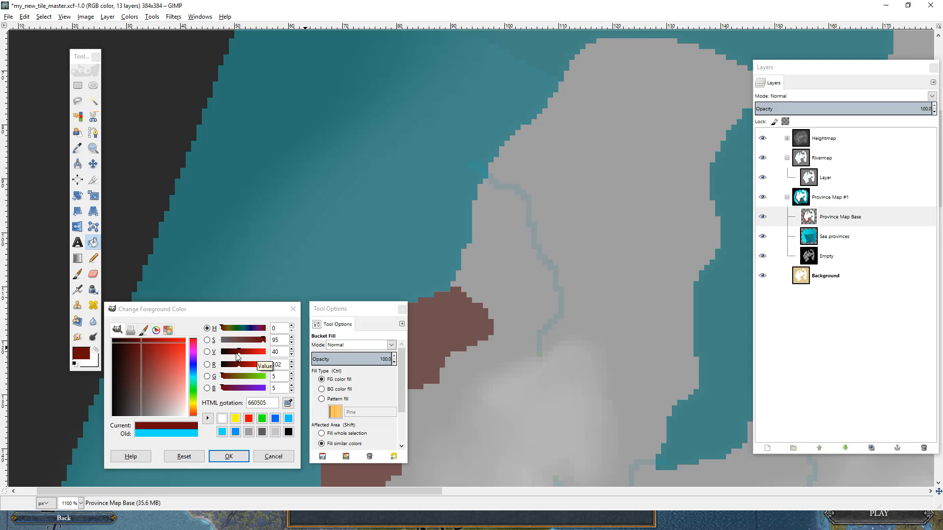
{"action": "left_click_drag", "start_coordinate": [240, 354], "coordinate": [269, 354]}
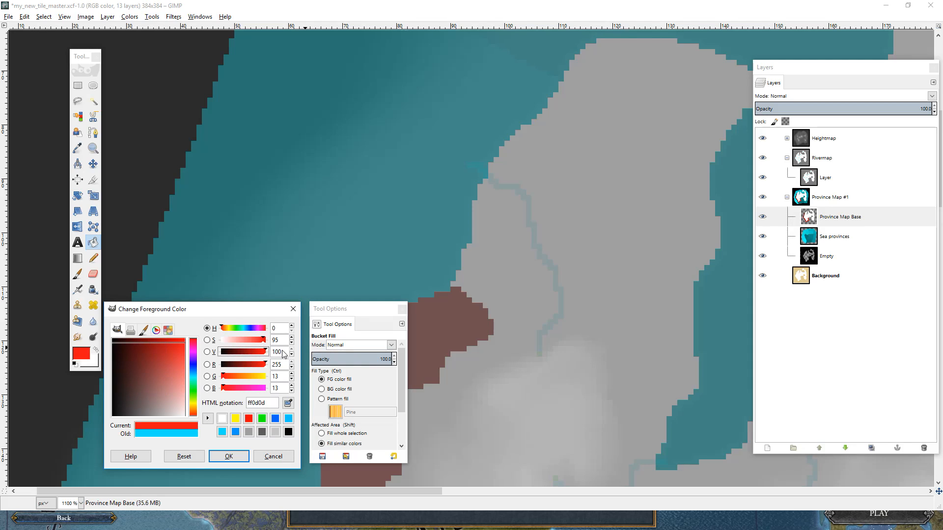
{"action": "left_click", "coordinate": [92, 258]}
{"action": "left_click_drag", "start_coordinate": [418, 267], "coordinate": [420, 275]}
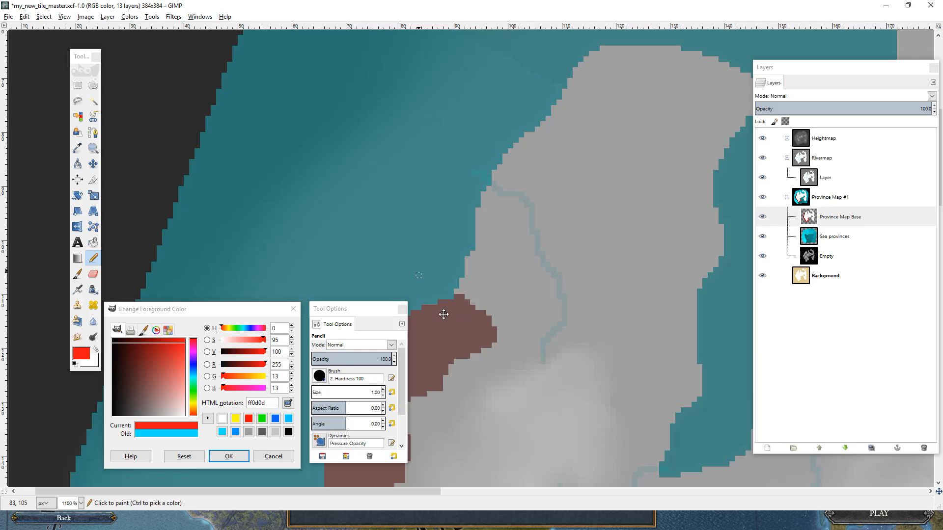
Step: Start the next province's border with a single ff0d0d pixel at the bend near the southern end of the northwestern river
{"action": "left_click", "coordinate": [93, 133]}
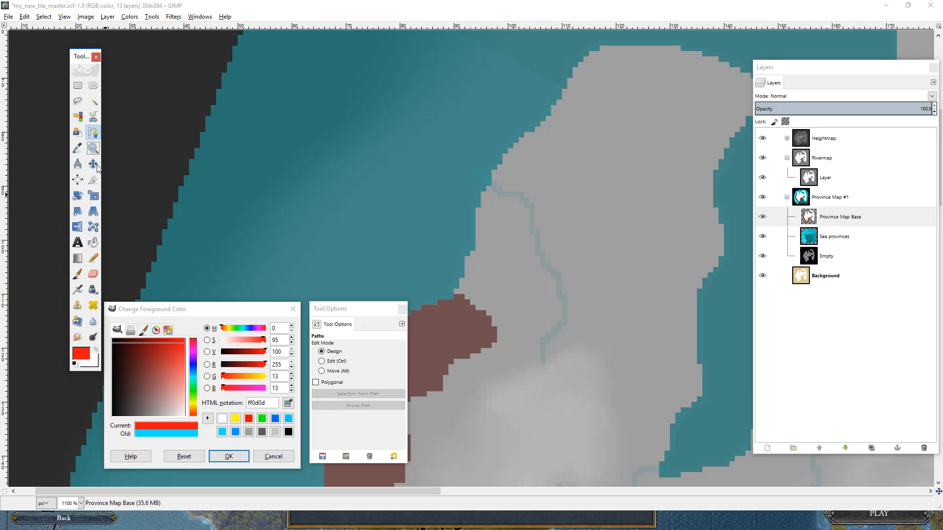
{"action": "left_click", "coordinate": [93, 148]}
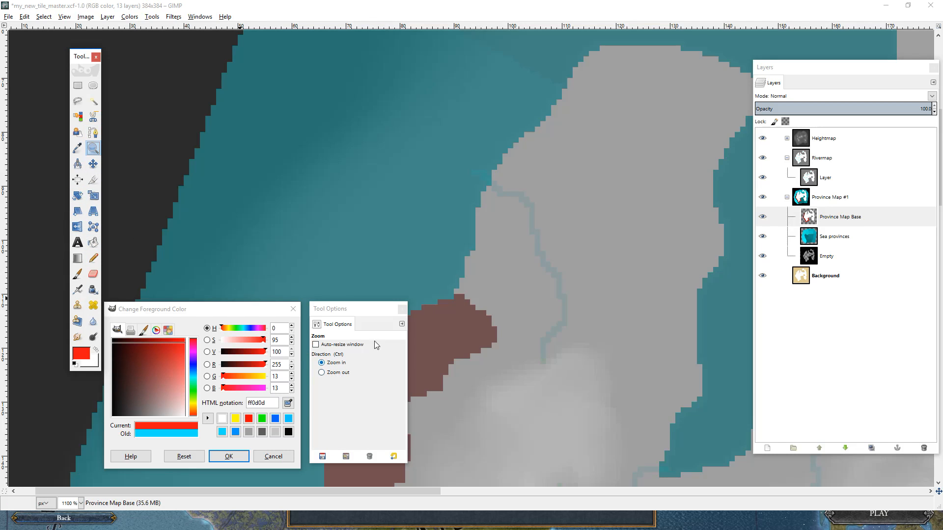
{"action": "left_click", "coordinate": [510, 238]}
{"action": "left_click", "coordinate": [524, 237]}
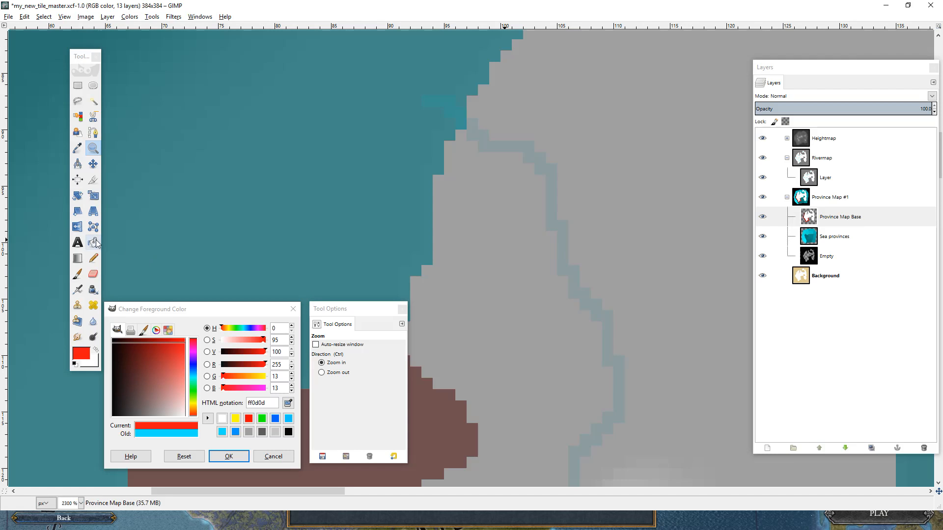
{"action": "left_click", "coordinate": [93, 257]}
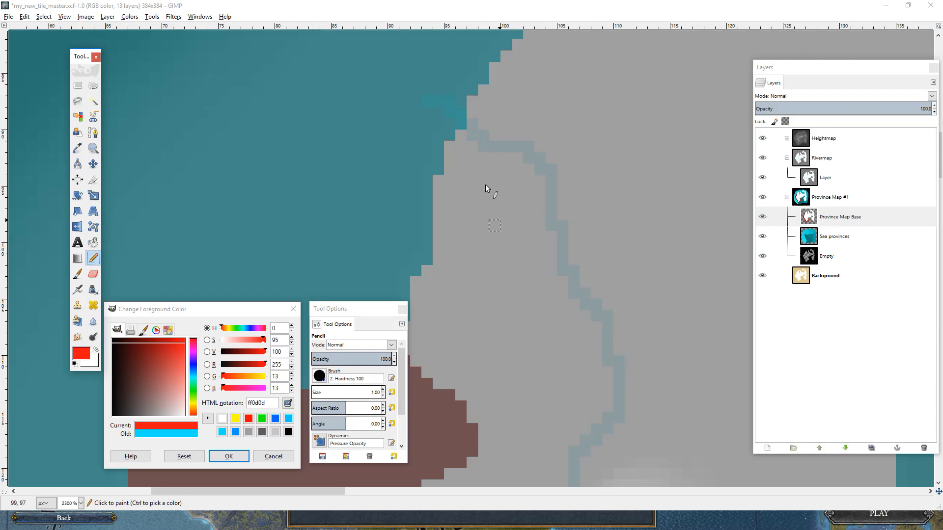
{"action": "scroll", "coordinate": [496, 190], "scroll_direction": "down", "scroll_amount": 4}
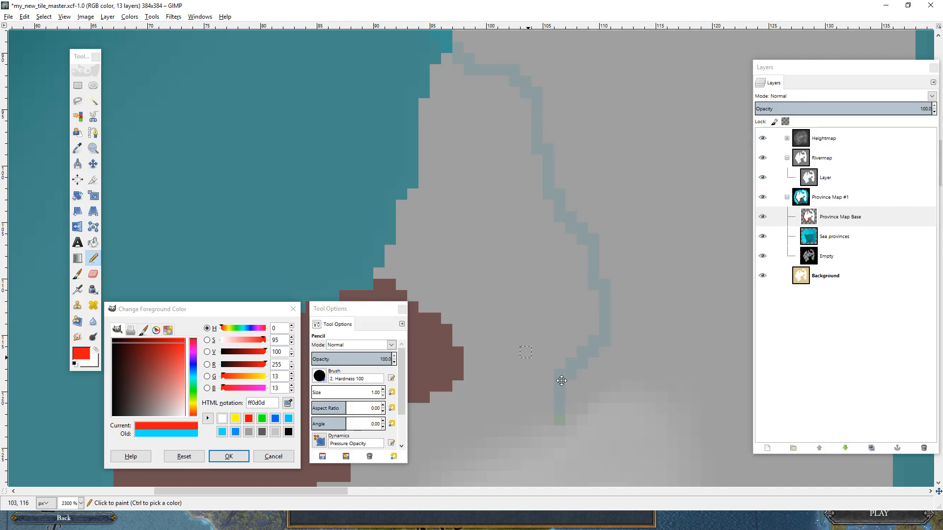
{"action": "left_click", "coordinate": [563, 376]}
{"action": "left_click_drag", "start_coordinate": [570, 333], "coordinate": [577, 353]}
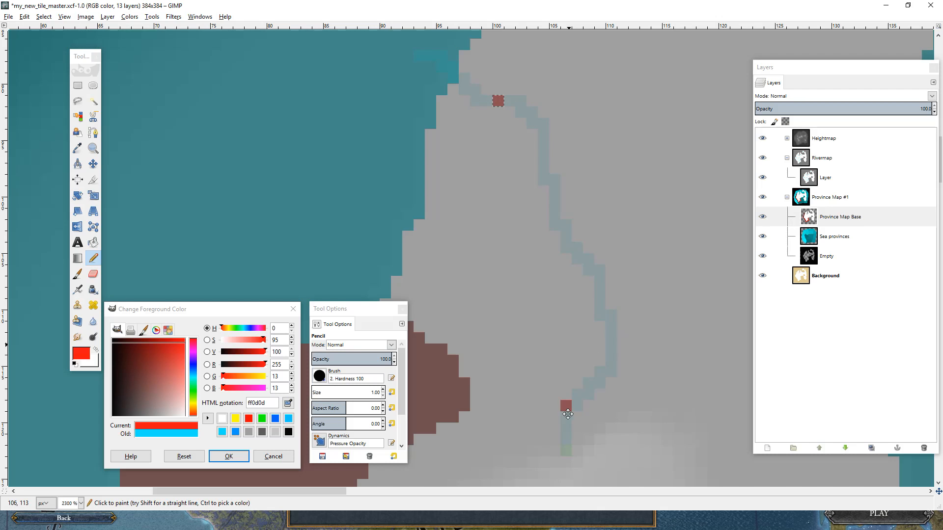
{"action": "key", "text": "ctrl+z"}
{"action": "scroll", "coordinate": [498, 165], "scroll_direction": "up", "scroll_amount": 1}
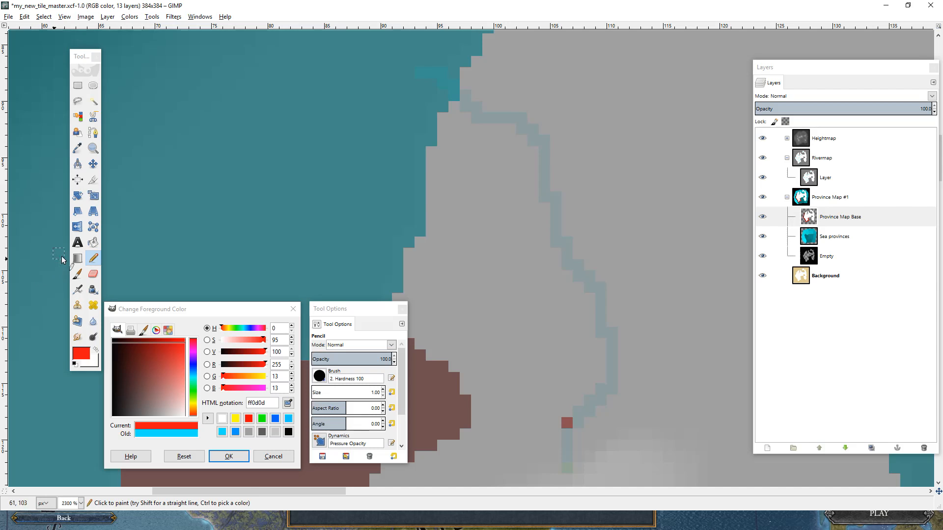
Step: Set Bucket Fill to a threshold of 0 with Sample merged enabled
{"action": "left_click", "coordinate": [93, 243]}
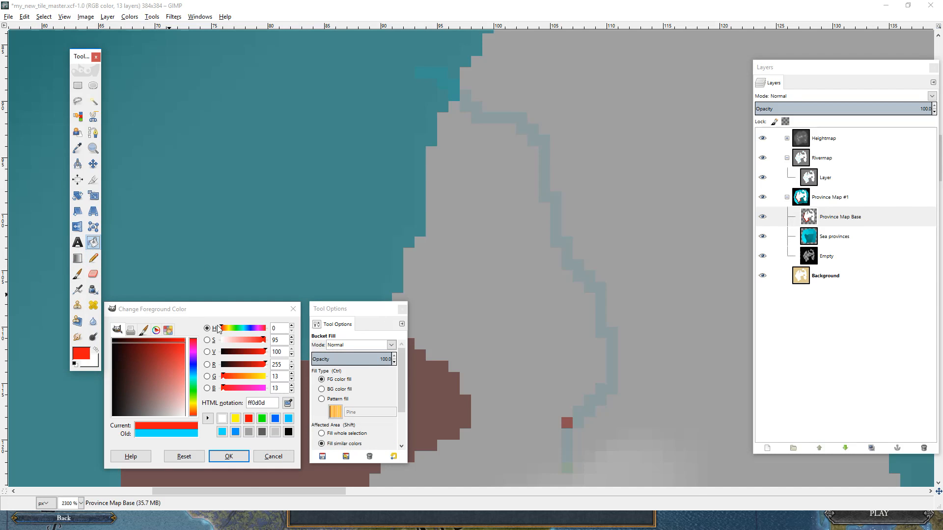
{"action": "left_click_drag", "start_coordinate": [400, 369], "coordinate": [396, 400]}
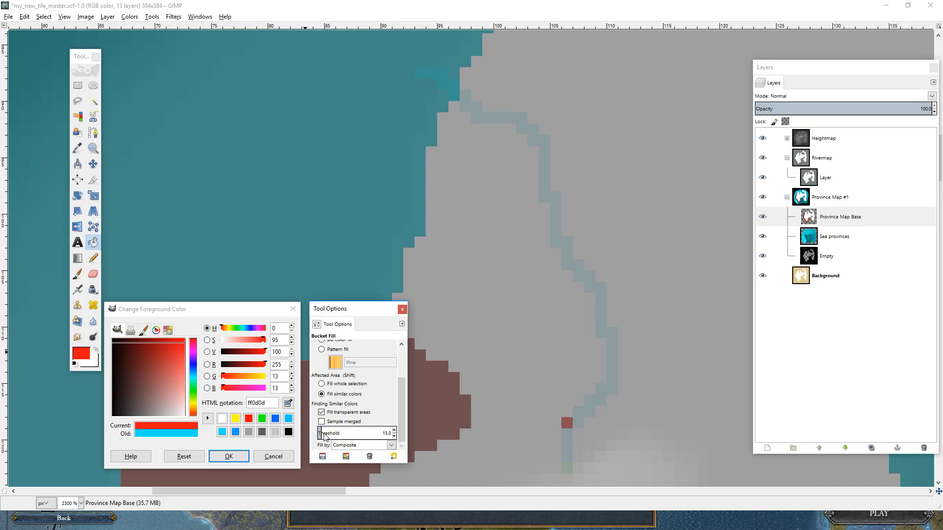
{"action": "left_click_drag", "start_coordinate": [321, 435], "coordinate": [310, 436]}
{"action": "left_click", "coordinate": [322, 422]}
Step: Fill the river's course with ff0d0d from the coast to the marked pixel as the province's border
{"action": "left_click", "coordinate": [603, 302]}
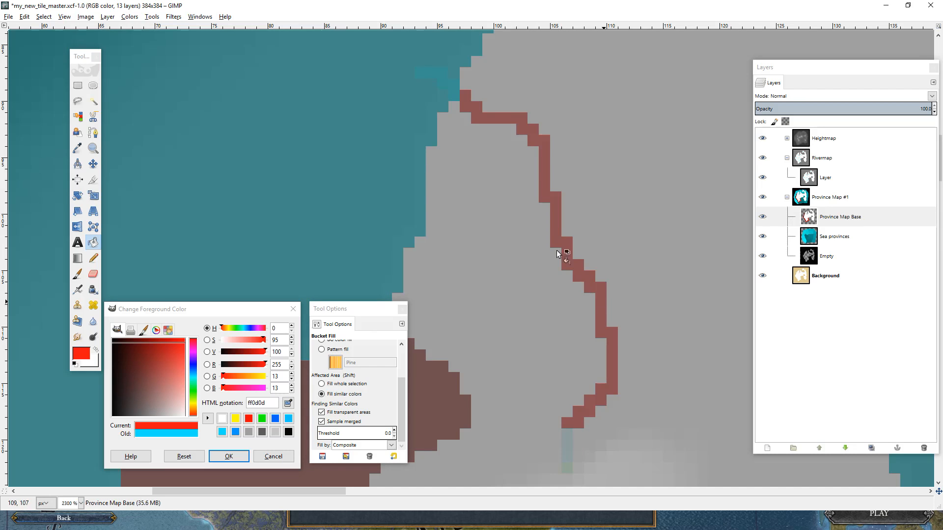
{"action": "key", "text": "ctrl+z"}
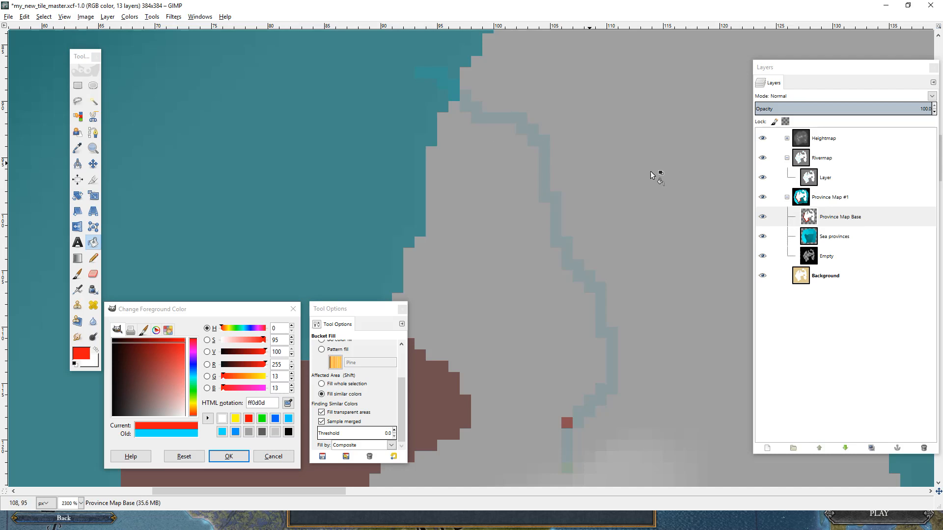
{"action": "left_click_drag", "start_coordinate": [558, 216], "coordinate": [526, 398]}
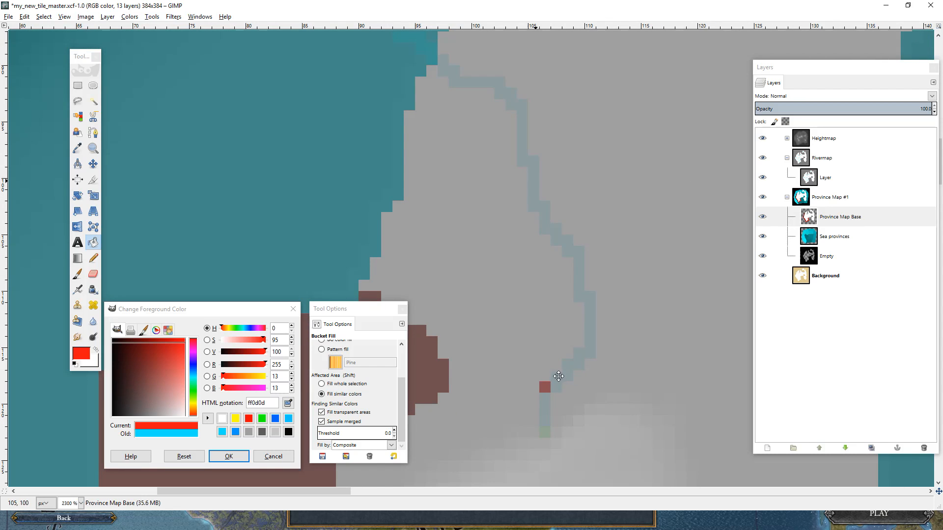
{"action": "left_click", "coordinate": [591, 300]}
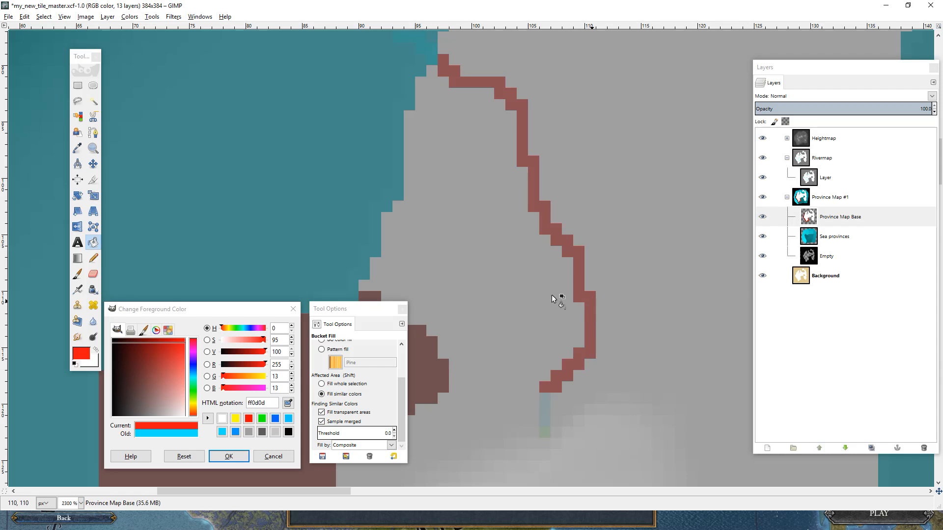
{"action": "left_click_drag", "start_coordinate": [459, 122], "coordinate": [524, 139]}
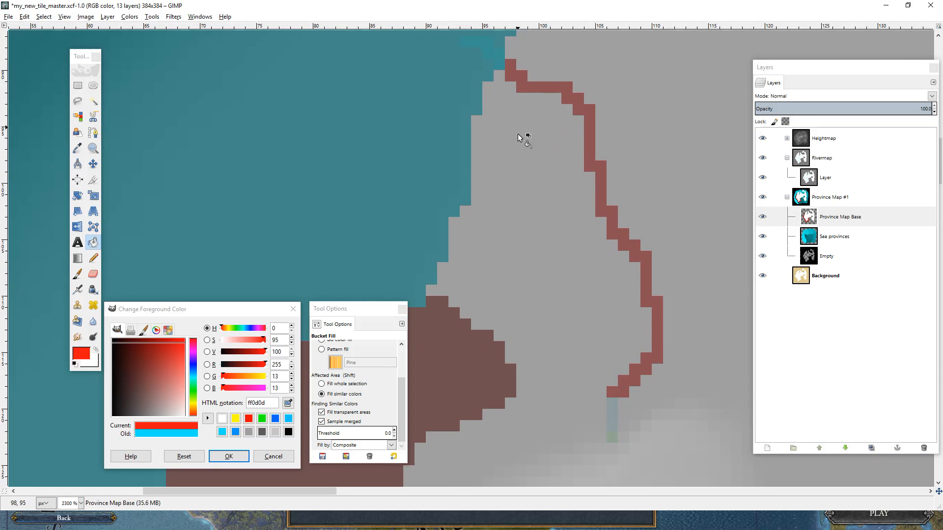
Step: Close the province's southern border in ff0d0d with the Pencil, from the dark red province to the river's end
{"action": "left_click", "coordinate": [93, 258]}
{"action": "left_click_drag", "start_coordinate": [515, 391], "coordinate": [602, 392]}
{"action": "left_click_drag", "start_coordinate": [555, 113], "coordinate": [437, 371]}
{"action": "left_click", "coordinate": [94, 148]}
{"action": "left_click", "coordinate": [322, 373]}
{"action": "left_click", "coordinate": [508, 280]}
{"action": "left_click", "coordinate": [508, 280]}
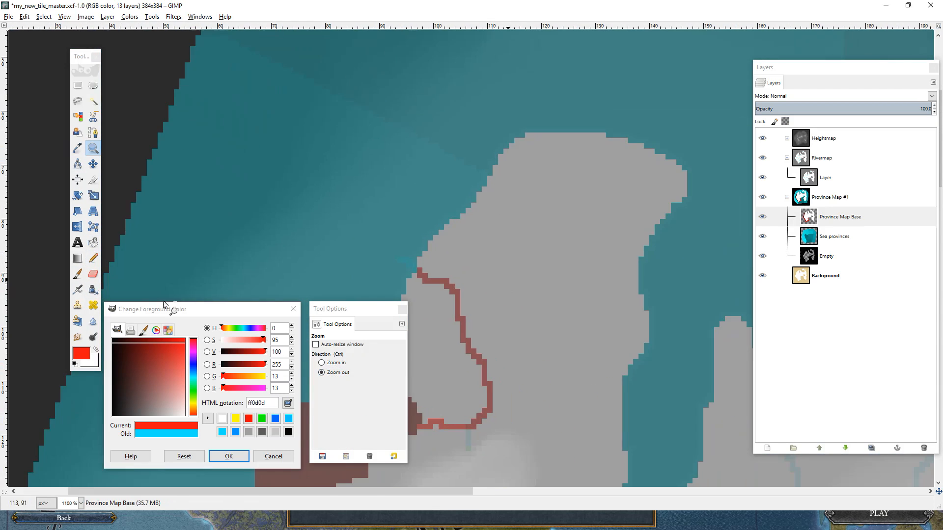
Step: Fill the enclosed coastal province west of the river in bright red
{"action": "left_click", "coordinate": [93, 243]}
{"action": "left_click", "coordinate": [436, 377]}
{"action": "key", "text": "ctrl+z"}
{"action": "left_click", "coordinate": [264, 352]}
{"action": "left_click", "coordinate": [437, 373]}
Step: Outline and fill the next province north of the river along the northwestern coast in red
{"action": "left_click", "coordinate": [94, 258]}
{"action": "mouse_move", "coordinate": [466, 319]}
{"action": "left_mouse_down"}
{"action": "mouse_move", "coordinate": [474, 336]}
{"action": "mouse_move", "coordinate": [497, 195]}
{"action": "left_mouse_up"}
{"action": "left_click", "coordinate": [93, 242]}
{"action": "left_click", "coordinate": [512, 253]}
Step: Lower the red's Value, then outline and fill the following province toward the northern tip of the land
{"action": "left_click", "coordinate": [262, 352]}
{"action": "left_click", "coordinate": [93, 258]}
{"action": "left_click_drag", "start_coordinate": [488, 256], "coordinate": [592, 273]}
{"action": "left_click", "coordinate": [93, 242]}
{"action": "left_click", "coordinate": [565, 216]}
Step: Outline and fill the next province around the northeastern coast in a slightly darker red
{"action": "left_click", "coordinate": [259, 351]}
{"action": "left_click", "coordinate": [93, 258]}
{"action": "mouse_move", "coordinate": [412, 122]}
{"action": "left_mouse_down"}
{"action": "mouse_move", "coordinate": [474, 245]}
{"action": "mouse_move", "coordinate": [489, 246]}
{"action": "left_mouse_up"}
{"action": "left_click", "coordinate": [94, 243]}
{"action": "left_click", "coordinate": [483, 237]}
Step: Darken the red again, then outline and fill the next province southward along the inlet's west shore
{"action": "left_click", "coordinate": [256, 352]}
{"action": "left_click", "coordinate": [94, 258]}
{"action": "mouse_move", "coordinate": [466, 187]}
{"action": "left_mouse_down"}
{"action": "mouse_move", "coordinate": [454, 214]}
{"action": "mouse_move", "coordinate": [479, 329]}
{"action": "left_mouse_up"}
{"action": "left_click", "coordinate": [93, 243]}
{"action": "left_click", "coordinate": [511, 173]}
Step: Outline the province around the inlet's southern end and fill its main areas with bf0a0a, Value 75
{"action": "left_click", "coordinate": [95, 262]}
{"action": "mouse_move", "coordinate": [493, 182]}
{"action": "left_mouse_down"}
{"action": "mouse_move", "coordinate": [455, 249]}
{"action": "mouse_move", "coordinate": [616, 233]}
{"action": "left_mouse_up"}
{"action": "left_click", "coordinate": [94, 243]}
{"action": "left_click", "coordinate": [574, 265]}
{"action": "left_click", "coordinate": [523, 213]}
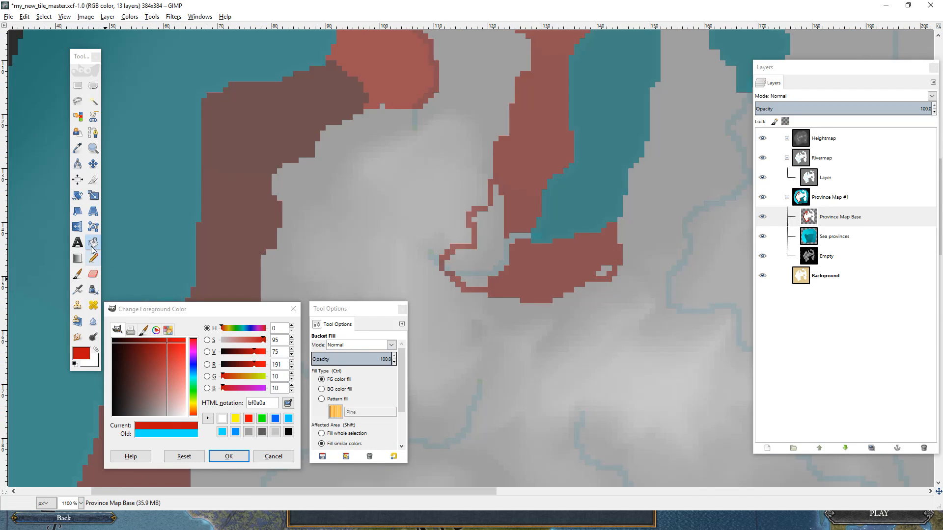
Step: Undo the last fill and fill the inlet province's remaining gaps with bf0a0a, with Sample merged turned off
{"action": "left_click", "coordinate": [94, 245]}
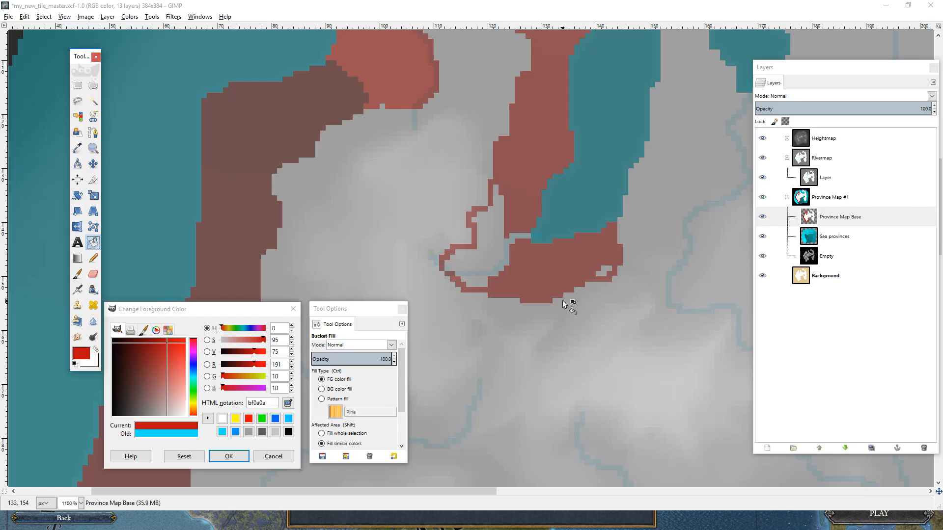
{"action": "key", "text": "ctrl+z"}
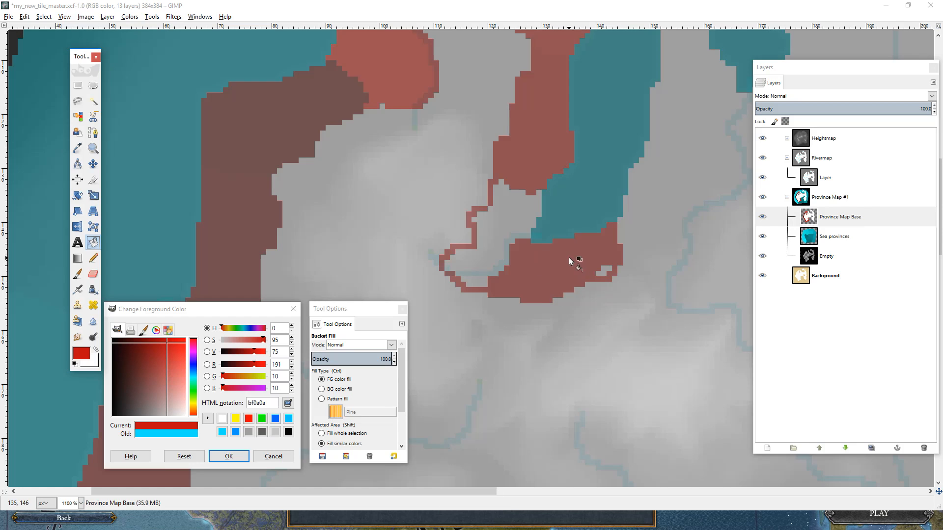
{"action": "left_click_drag", "start_coordinate": [403, 390], "coordinate": [368, 433]}
{"action": "left_click", "coordinate": [322, 422]}
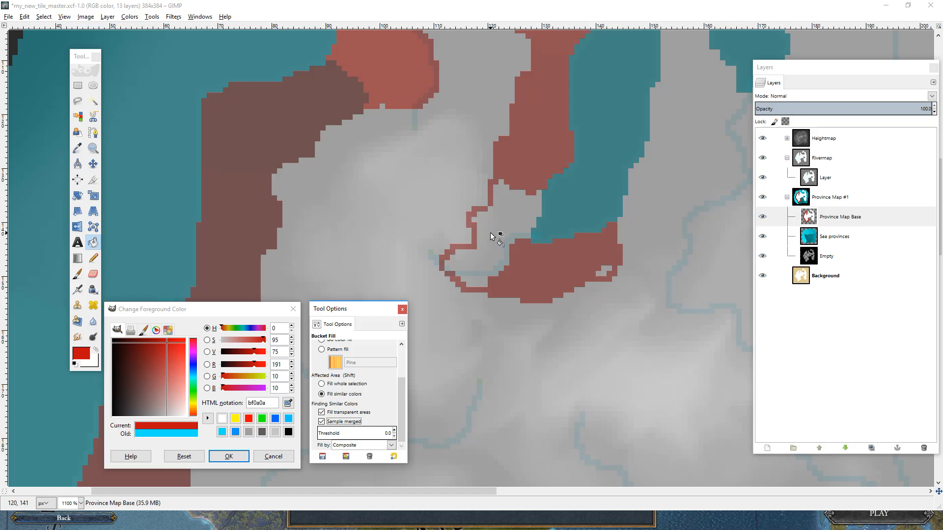
{"action": "left_click", "coordinate": [322, 423]}
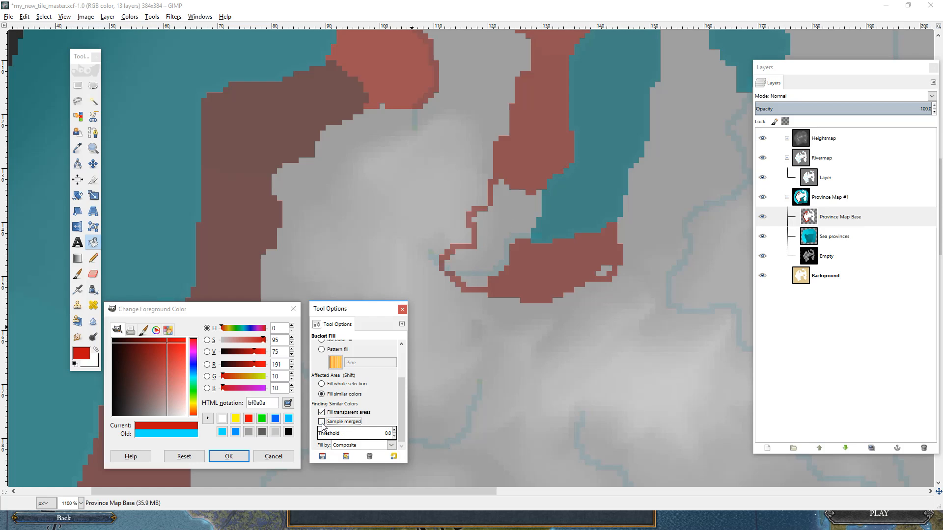
{"action": "left_click", "coordinate": [523, 208]}
{"action": "left_click", "coordinate": [604, 272]}
Step: Outline and fill the province on the inlet's eastern shore, below the narrow peninsula's tip, in b30909 with Value 70
{"action": "left_click_drag", "start_coordinate": [551, 201], "coordinate": [522, 249]}
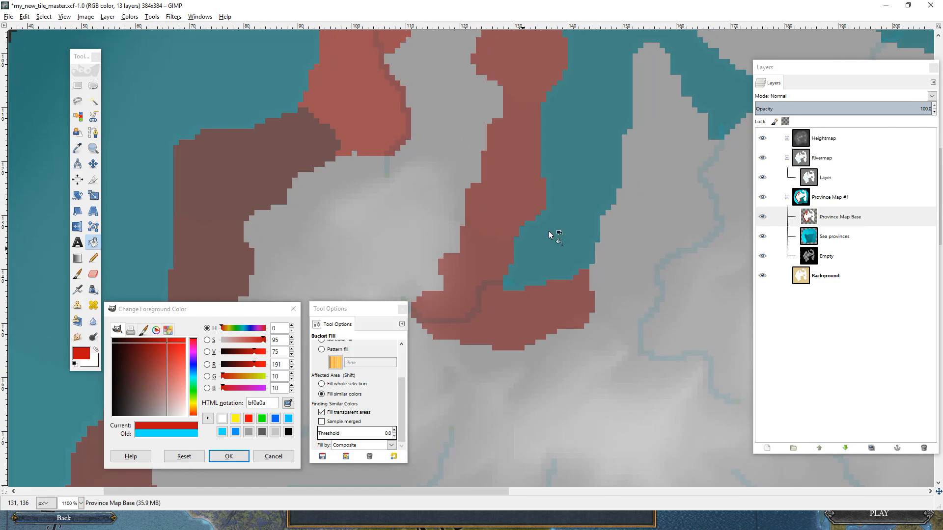
{"action": "left_click_drag", "start_coordinate": [484, 221], "coordinate": [455, 259]}
{"action": "left_click_drag", "start_coordinate": [520, 259], "coordinate": [470, 225]}
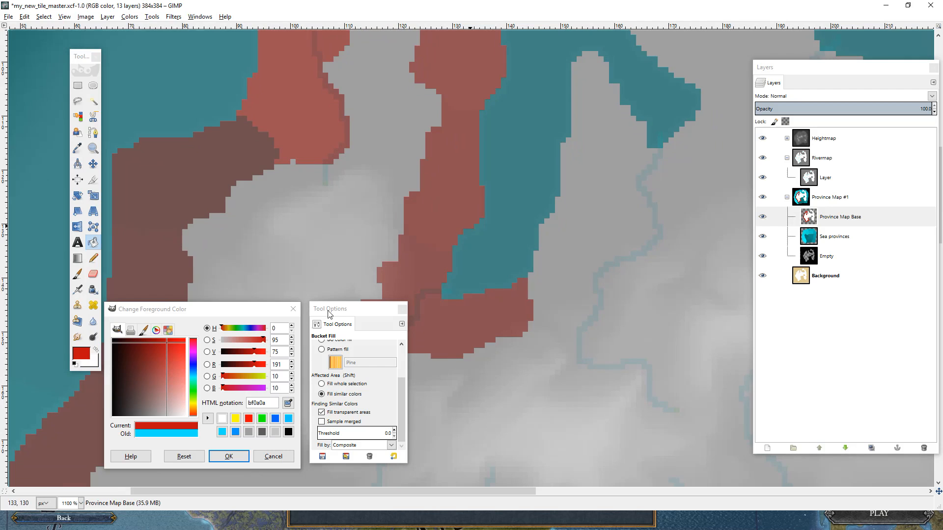
{"action": "scroll", "coordinate": [282, 351], "scroll_direction": "down", "scroll_amount": 5}
{"action": "left_click", "coordinate": [92, 259]}
{"action": "left_click_drag", "start_coordinate": [533, 313], "coordinate": [597, 285]}
{"action": "mouse_move", "coordinate": [612, 281]}
{"action": "left_mouse_down"}
{"action": "mouse_move", "coordinate": [562, 318]}
{"action": "mouse_move", "coordinate": [563, 224]}
{"action": "mouse_move", "coordinate": [525, 173]}
{"action": "left_mouse_up"}
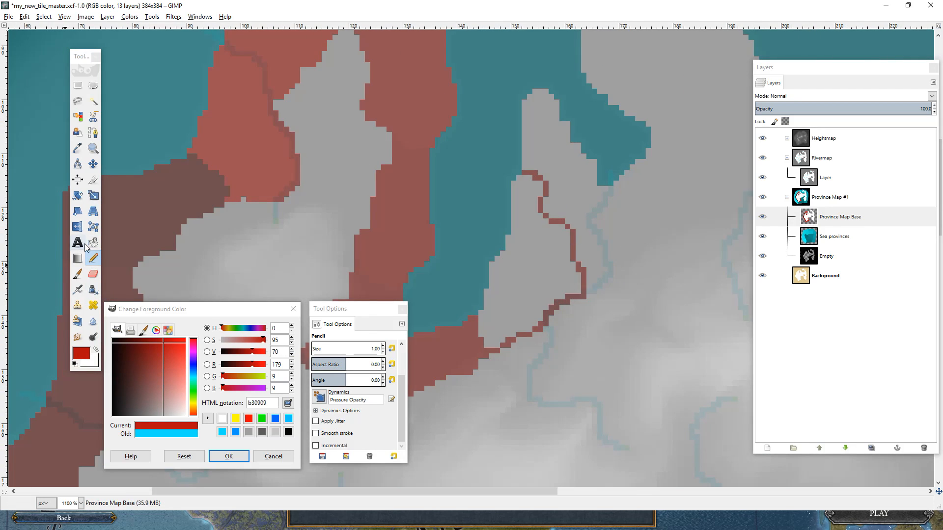
{"action": "left_click", "coordinate": [93, 242]}
{"action": "left_click", "coordinate": [536, 245]}
Step: Outline and fill the province covering the narrow peninsula's tip and the land east of it in a60808 with Value 65
{"action": "left_click_drag", "start_coordinate": [536, 245], "coordinate": [435, 309]}
{"action": "scroll", "coordinate": [283, 351], "scroll_direction": "down", "scroll_amount": 5}
{"action": "left_click", "coordinate": [93, 258]}
{"action": "left_click_drag", "start_coordinate": [489, 356], "coordinate": [537, 225]}
{"action": "left_click", "coordinate": [93, 243]}
{"action": "left_click", "coordinate": [536, 290]}
Step: Lower the color Value by 5, then outline and fill the next province northeast along the second inlet's eastern shore
{"action": "left_click_drag", "start_coordinate": [630, 289], "coordinate": [597, 385]}
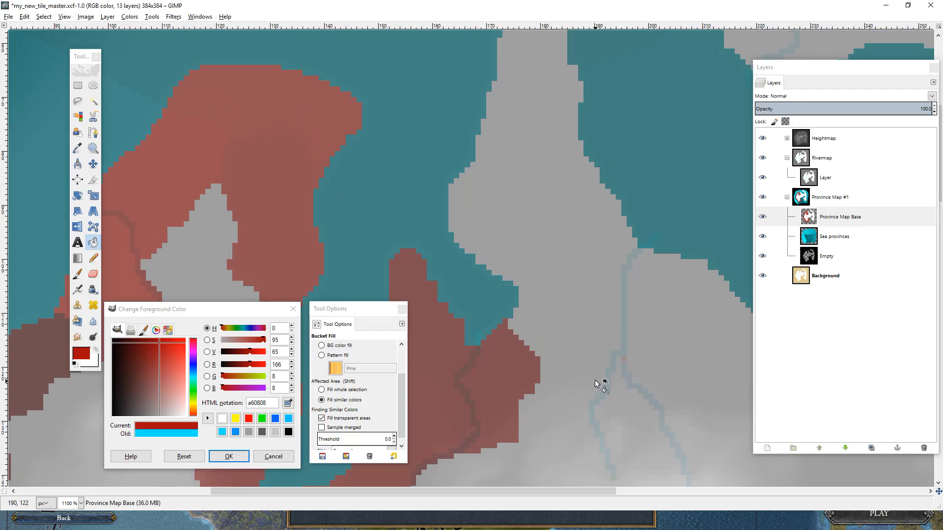
{"action": "scroll", "coordinate": [283, 351], "scroll_direction": "down", "scroll_amount": 5}
{"action": "left_click", "coordinate": [93, 258]}
{"action": "left_click_drag", "start_coordinate": [434, 328], "coordinate": [483, 383]}
{"action": "mouse_move", "coordinate": [590, 412]}
{"action": "left_mouse_down"}
{"action": "mouse_move", "coordinate": [591, 283]}
{"action": "mouse_move", "coordinate": [499, 255]}
{"action": "left_mouse_up"}
{"action": "left_click", "coordinate": [92, 243]}
{"action": "left_click", "coordinate": [565, 319]}
Step: Set the color to 8c0707 with Value 55 and outline the next province across the northern peninsula to its east coast
{"action": "scroll", "coordinate": [283, 352], "scroll_direction": "down", "scroll_amount": 5}
{"action": "left_click", "coordinate": [93, 258]}
{"action": "left_click_drag", "start_coordinate": [535, 316], "coordinate": [560, 251]}
{"action": "key", "text": "ctrl+z"}
{"action": "left_click_drag", "start_coordinate": [533, 316], "coordinate": [581, 242]}
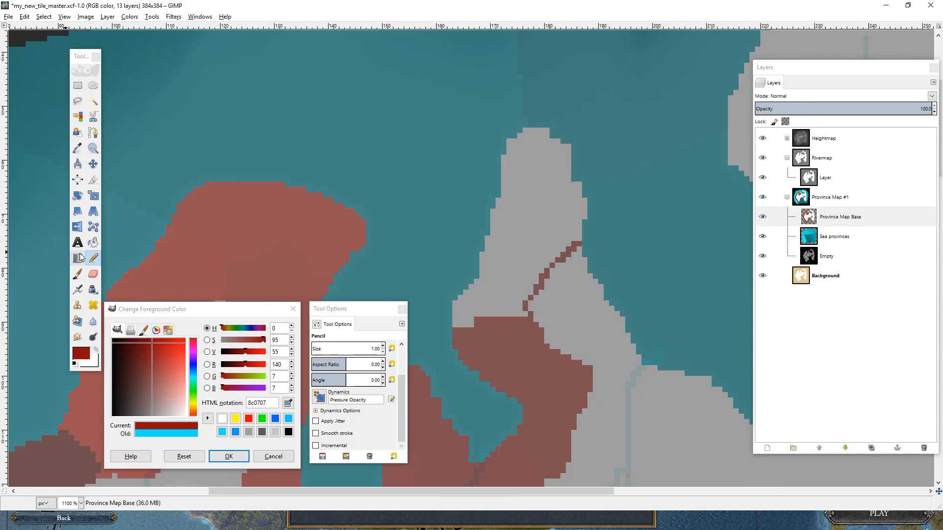
Step: Fill the outlined northern peninsula with 8c0707, and outline and fill the province at its eastern base with 800606
{"action": "left_click", "coordinate": [93, 243]}
{"action": "left_click", "coordinate": [521, 194]}
{"action": "left_click_drag", "start_coordinate": [521, 194], "coordinate": [417, 57]}
{"action": "scroll", "coordinate": [283, 352], "scroll_direction": "down", "scroll_amount": 5}
{"action": "left_click", "coordinate": [92, 258]}
{"action": "left_click_drag", "start_coordinate": [492, 253], "coordinate": [590, 240]}
{"action": "left_click", "coordinate": [93, 242]}
{"action": "left_click", "coordinate": [521, 246]}
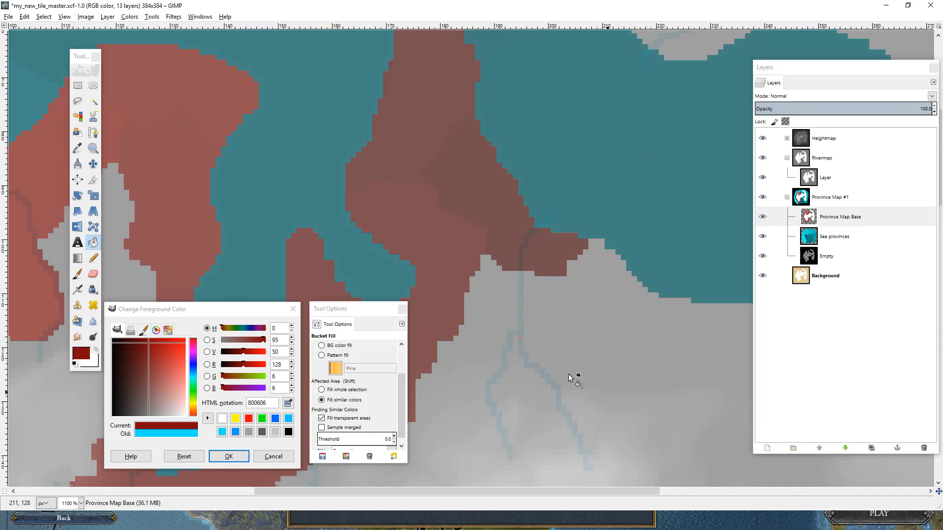
Step: Lower the red's value by 5 and outline and fill the coastal province just east of the peninsula's base
{"action": "left_click_drag", "start_coordinate": [572, 378], "coordinate": [349, 283]}
{"action": "scroll", "coordinate": [284, 352], "scroll_direction": "down", "scroll_amount": 5}
{"action": "left_click", "coordinate": [93, 258]}
{"action": "mouse_move", "coordinate": [334, 182]}
{"action": "left_mouse_down"}
{"action": "mouse_move", "coordinate": [381, 259]}
{"action": "mouse_move", "coordinate": [546, 209]}
{"action": "left_mouse_up"}
{"action": "left_click", "coordinate": [92, 243]}
{"action": "left_click", "coordinate": [481, 245]}
Step: Darken the red by another 5 and outline and fill the province along the northern bay's southern shore
{"action": "scroll", "coordinate": [284, 352], "scroll_direction": "down", "scroll_amount": 5}
{"action": "mouse_move", "coordinate": [540, 245]}
{"action": "left_mouse_down"}
{"action": "mouse_move", "coordinate": [400, 261]}
{"action": "mouse_move", "coordinate": [492, 295]}
{"action": "mouse_move", "coordinate": [594, 220]}
{"action": "left_mouse_up"}
{"action": "left_click", "coordinate": [92, 258]}
{"action": "left_click", "coordinate": [93, 242]}
{"action": "left_click", "coordinate": [504, 260]}
Step: Set the red's saturation to 90 and its value to maximum, and outline and fill the province on the northern bay's southeastern shore
{"action": "left_click_drag", "start_coordinate": [504, 304], "coordinate": [447, 396]}
{"action": "scroll", "coordinate": [273, 341], "scroll_direction": "down", "scroll_amount": 5}
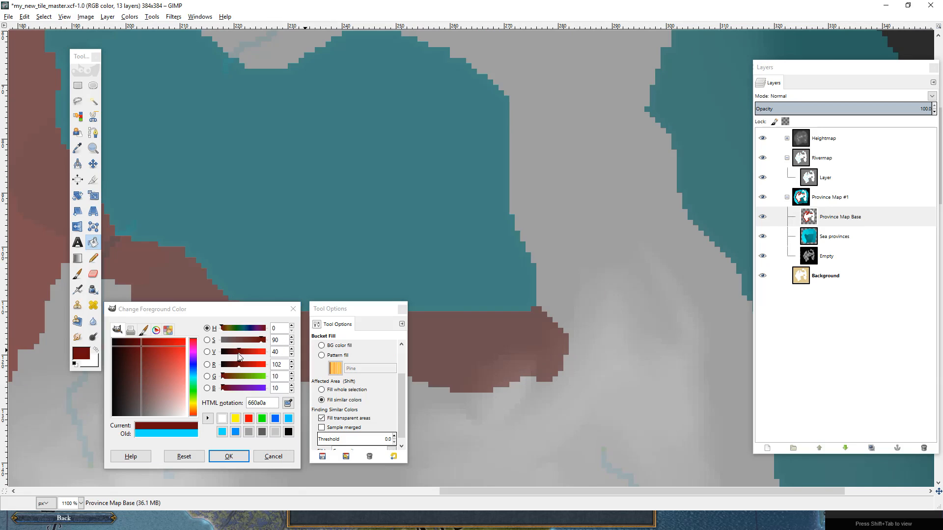
{"action": "left_click_drag", "start_coordinate": [239, 352], "coordinate": [266, 352]}
{"action": "left_click", "coordinate": [93, 259]}
{"action": "left_click_drag", "start_coordinate": [397, 274], "coordinate": [432, 348]}
{"action": "left_click_drag", "start_coordinate": [609, 412], "coordinate": [548, 235]}
{"action": "left_click", "coordinate": [93, 243]}
{"action": "left_click", "coordinate": [577, 270]}
Step: Lower the red's value by 5 and outline and fill the adjoining province up the northern bay's eastern shore
{"action": "left_click_drag", "start_coordinate": [510, 154], "coordinate": [543, 278]}
{"action": "scroll", "coordinate": [277, 352], "scroll_direction": "down", "scroll_amount": 5}
{"action": "left_click", "coordinate": [93, 258]}
{"action": "mouse_move", "coordinate": [625, 337]}
{"action": "left_mouse_down"}
{"action": "mouse_move", "coordinate": [610, 228]}
{"action": "mouse_move", "coordinate": [480, 228]}
{"action": "left_mouse_up"}
{"action": "left_click", "coordinate": [92, 242]}
{"action": "left_click", "coordinate": [560, 246]}
Step: Darken the red by 5 and outline and fill the province along the inner shore of the northeastern arm
{"action": "left_click_drag", "start_coordinate": [482, 295], "coordinate": [579, 386]}
{"action": "scroll", "coordinate": [277, 352], "scroll_direction": "down", "scroll_amount": 5}
{"action": "left_click", "coordinate": [93, 258]}
{"action": "mouse_move", "coordinate": [547, 288]}
{"action": "left_mouse_down"}
{"action": "mouse_move", "coordinate": [604, 290]}
{"action": "mouse_move", "coordinate": [501, 262]}
{"action": "mouse_move", "coordinate": [427, 322]}
{"action": "left_mouse_up"}
{"action": "left_click", "coordinate": [93, 243]}
{"action": "left_click", "coordinate": [560, 290]}
Step: Lower the red's value by 5 and outline and fill the province at the western end of the northeastern arm
{"action": "mouse_move", "coordinate": [554, 241]}
{"action": "left_mouse_down"}
{"action": "mouse_move", "coordinate": [546, 274]}
{"action": "mouse_move", "coordinate": [542, 190]}
{"action": "mouse_move", "coordinate": [521, 148]}
{"action": "mouse_move", "coordinate": [419, 232]}
{"action": "mouse_move", "coordinate": [468, 271]}
{"action": "left_mouse_up"}
{"action": "scroll", "coordinate": [277, 352], "scroll_direction": "down", "scroll_amount": 5}
{"action": "left_click", "coordinate": [93, 258]}
{"action": "left_click", "coordinate": [93, 243]}
{"action": "left_click", "coordinate": [484, 246]}
Step: Outline the province at the northern tip of the northeastern arm and fill it with cc1414
{"action": "scroll", "coordinate": [277, 352], "scroll_direction": "down", "scroll_amount": 5}
{"action": "left_click", "coordinate": [93, 258]}
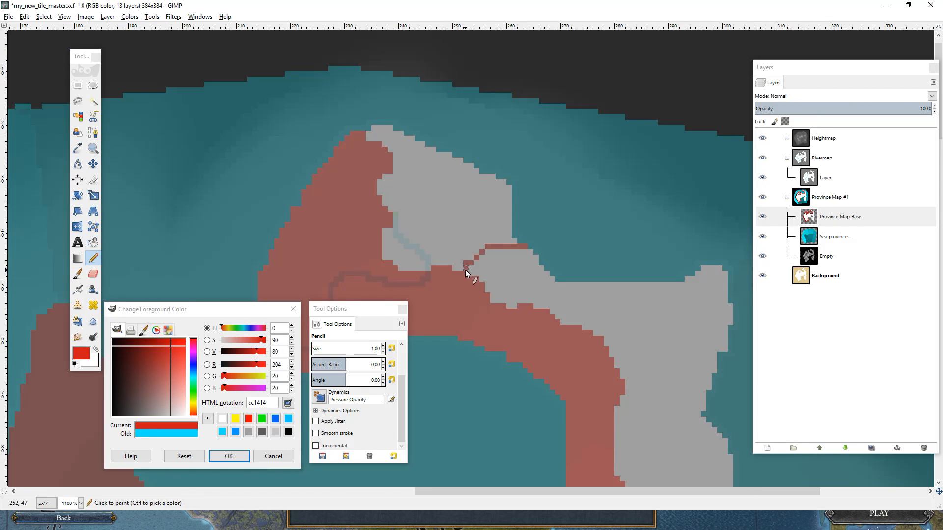
{"action": "left_click", "coordinate": [93, 243]}
{"action": "left_click", "coordinate": [459, 221]}
Step: Outline the province on the northeastern arm's outer corner and fill it with bf1313
{"action": "left_click_drag", "start_coordinate": [543, 267], "coordinate": [367, 180]}
{"action": "left_click", "coordinate": [93, 258]}
{"action": "left_click_drag", "start_coordinate": [437, 271], "coordinate": [553, 232]}
{"action": "left_click", "coordinate": [93, 243]}
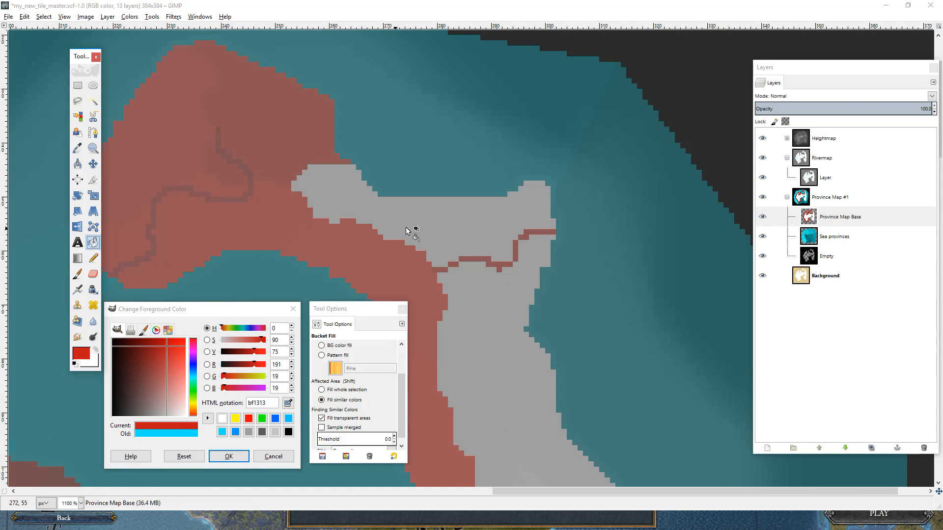
{"action": "left_click", "coordinate": [467, 221]}
Step: Lower the red's value by 5 and outline and fill the province at the top of the east coast
{"action": "left_click_drag", "start_coordinate": [479, 422], "coordinate": [435, 297]}
{"action": "scroll", "coordinate": [277, 351], "scroll_direction": "down", "scroll_amount": 5}
{"action": "left_click", "coordinate": [93, 258]}
{"action": "left_click_drag", "start_coordinate": [429, 221], "coordinate": [530, 228]}
{"action": "left_click", "coordinate": [93, 243]}
{"action": "left_click", "coordinate": [464, 172]}
Step: Outline the adjoining province farther south on the east coast and fill it with a61111
{"action": "left_click_drag", "start_coordinate": [479, 294], "coordinate": [474, 197]}
{"action": "scroll", "coordinate": [277, 351], "scroll_direction": "down", "scroll_amount": 5}
{"action": "left_click", "coordinate": [93, 258]}
{"action": "left_click_drag", "start_coordinate": [491, 146], "coordinate": [604, 340]}
{"action": "left_click", "coordinate": [92, 243]}
{"action": "left_click", "coordinate": [553, 221]}
Step: Lower the red's value by 5 and outline and fill the east coast province directly south of the a61111 one
{"action": "mouse_move", "coordinate": [442, 169]}
{"action": "left_mouse_down"}
{"action": "mouse_move", "coordinate": [387, 107]}
{"action": "mouse_move", "coordinate": [392, 54]}
{"action": "left_mouse_up"}
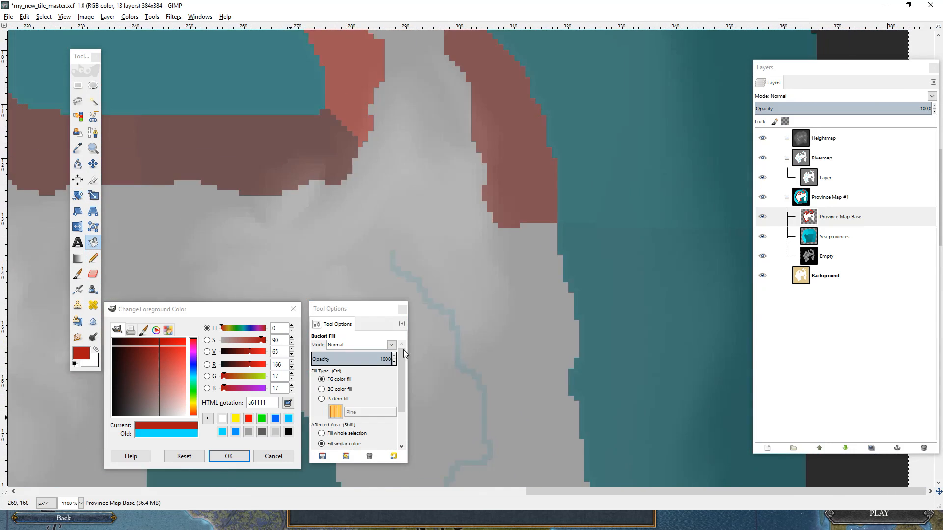
{"action": "left_click_drag", "start_coordinate": [471, 295], "coordinate": [483, 180]}
{"action": "scroll", "coordinate": [277, 352], "scroll_direction": "down", "scroll_amount": 5}
{"action": "left_click", "coordinate": [93, 258]}
{"action": "mouse_move", "coordinate": [509, 117]}
{"action": "left_mouse_down"}
{"action": "mouse_move", "coordinate": [510, 209]}
{"action": "mouse_move", "coordinate": [521, 204]}
{"action": "mouse_move", "coordinate": [578, 280]}
{"action": "mouse_move", "coordinate": [533, 161]}
{"action": "left_mouse_up"}
{"action": "left_click", "coordinate": [93, 243]}
{"action": "left_click", "coordinate": [545, 211]}
Step: Darken the red by 5 and outline and fill another province down the middle of the east coast, undoing a stray stroke
{"action": "scroll", "coordinate": [277, 351], "scroll_direction": "down", "scroll_amount": 5}
{"action": "left_click", "coordinate": [93, 259]}
{"action": "mouse_move", "coordinate": [548, 250]}
{"action": "left_mouse_down"}
{"action": "mouse_move", "coordinate": [535, 98]}
{"action": "mouse_move", "coordinate": [564, 299]}
{"action": "mouse_move", "coordinate": [532, 97]}
{"action": "mouse_move", "coordinate": [544, 105]}
{"action": "mouse_move", "coordinate": [466, 233]}
{"action": "mouse_move", "coordinate": [564, 301]}
{"action": "mouse_move", "coordinate": [554, 229]}
{"action": "left_mouse_up"}
{"action": "key", "text": "ctrl+z"}
{"action": "left_click", "coordinate": [93, 243]}
{"action": "left_click", "coordinate": [545, 238]}
Step: Lower the red's value by 5 and mark off and fill the following province southward along the east coast
{"action": "scroll", "coordinate": [278, 352], "scroll_direction": "down", "scroll_amount": 5}
{"action": "left_click", "coordinate": [93, 258]}
{"action": "left_click", "coordinate": [93, 243]}
{"action": "left_click", "coordinate": [528, 241]}
Step: Darken the red by 5 and outline and fill the province on the lower east coast above the southeastern tip
{"action": "scroll", "coordinate": [277, 352], "scroll_direction": "down", "scroll_amount": 5}
{"action": "left_click", "coordinate": [93, 259]}
{"action": "mouse_move", "coordinate": [543, 118]}
{"action": "left_mouse_down"}
{"action": "mouse_move", "coordinate": [565, 327]}
{"action": "mouse_move", "coordinate": [598, 346]}
{"action": "left_mouse_up"}
{"action": "left_click", "coordinate": [93, 243]}
{"action": "left_click", "coordinate": [560, 295]}
Step: Outline the province at the landmass's southeastern tip and fill it with 660a0a
{"action": "mouse_move", "coordinate": [514, 309]}
{"action": "left_mouse_down"}
{"action": "mouse_move", "coordinate": [582, 238]}
{"action": "mouse_move", "coordinate": [520, 202]}
{"action": "left_mouse_up"}
{"action": "scroll", "coordinate": [277, 352], "scroll_direction": "down", "scroll_amount": 5}
{"action": "left_click", "coordinate": [93, 258]}
{"action": "key", "text": "ctrl+z"}
{"action": "left_click_drag", "start_coordinate": [607, 254], "coordinate": [493, 372]}
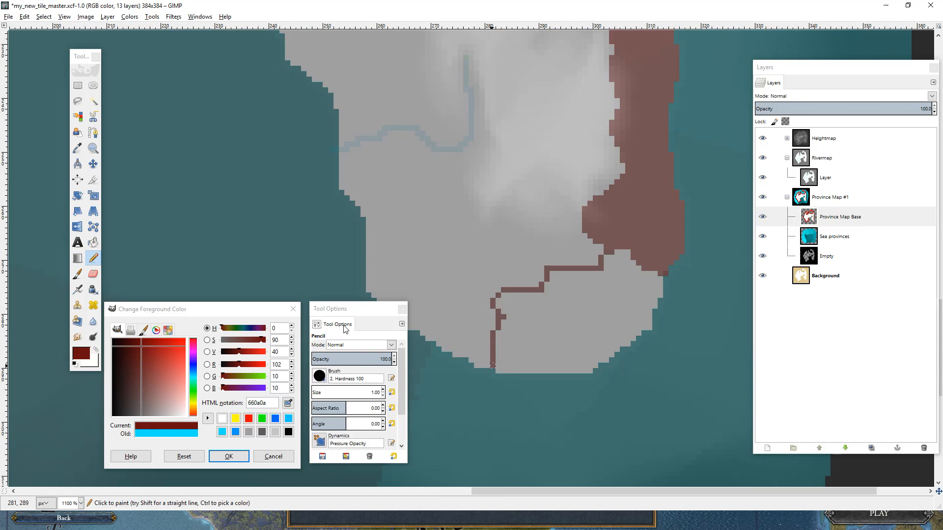
{"action": "left_click", "coordinate": [92, 243]}
{"action": "left_click", "coordinate": [551, 315]}
Step: Set the red's saturation to 85 and value to 100, and outline and fill the southeastern peninsula's southwestern province with ff2626
{"action": "left_click_drag", "start_coordinate": [382, 233], "coordinate": [462, 306]}
{"action": "scroll", "coordinate": [277, 340], "scroll_direction": "down", "scroll_amount": 5}
{"action": "left_click_drag", "start_coordinate": [239, 352], "coordinate": [266, 352]}
{"action": "left_click", "coordinate": [92, 258]}
{"action": "left_click_drag", "start_coordinate": [582, 354], "coordinate": [442, 284]}
{"action": "left_click", "coordinate": [93, 243]}
{"action": "left_click", "coordinate": [511, 334]}
Step: Lower the red's value by 5 and outline and fill the province up the southeastern peninsula's west coast
{"action": "left_click_drag", "start_coordinate": [439, 238], "coordinate": [475, 322]}
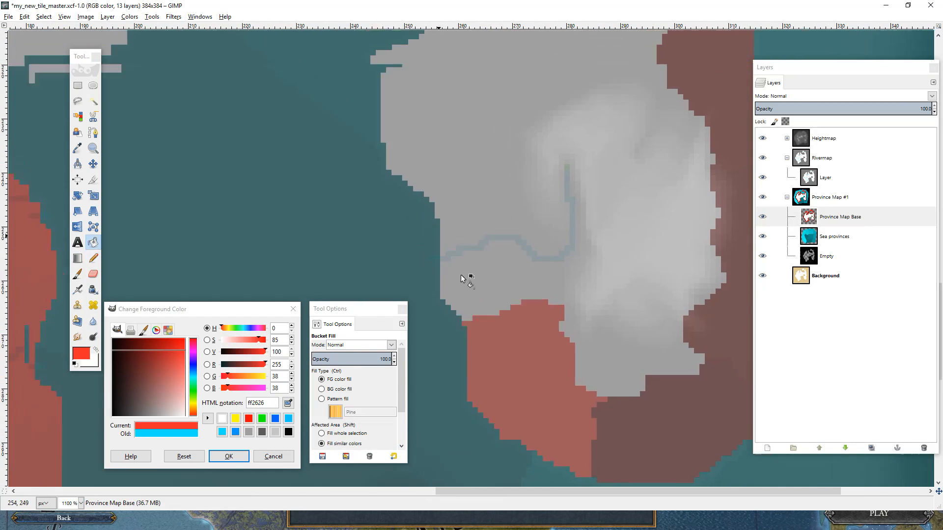
{"action": "scroll", "coordinate": [277, 352], "scroll_direction": "down", "scroll_amount": 5}
{"action": "left_click", "coordinate": [93, 259]}
{"action": "mouse_move", "coordinate": [581, 346]}
{"action": "left_mouse_down"}
{"action": "mouse_move", "coordinate": [574, 205]}
{"action": "mouse_move", "coordinate": [415, 217]}
{"action": "left_mouse_up"}
{"action": "left_click", "coordinate": [93, 243]}
{"action": "left_click", "coordinate": [479, 206]}
Step: Darken the red by 5 and outline and fill the province at the northwestern end of the southeastern peninsula
{"action": "mouse_move", "coordinate": [475, 198]}
{"action": "left_mouse_down"}
{"action": "mouse_move", "coordinate": [489, 315]}
{"action": "mouse_move", "coordinate": [479, 338]}
{"action": "left_mouse_up"}
{"action": "scroll", "coordinate": [277, 352], "scroll_direction": "down", "scroll_amount": 5}
{"action": "left_click", "coordinate": [93, 258]}
{"action": "mouse_move", "coordinate": [519, 312]}
{"action": "left_mouse_down"}
{"action": "mouse_move", "coordinate": [617, 199]}
{"action": "mouse_move", "coordinate": [602, 173]}
{"action": "mouse_move", "coordinate": [470, 362]}
{"action": "left_mouse_up"}
{"action": "left_click", "coordinate": [93, 243]}
{"action": "left_click", "coordinate": [560, 197]}
Step: Outline the province on the inner bay's eastern shore and fill it with d92121
{"action": "scroll", "coordinate": [277, 352], "scroll_direction": "down", "scroll_amount": 5}
{"action": "left_click", "coordinate": [93, 259]}
{"action": "mouse_move", "coordinate": [529, 404]}
{"action": "left_mouse_down"}
{"action": "mouse_move", "coordinate": [608, 403]}
{"action": "mouse_move", "coordinate": [585, 311]}
{"action": "mouse_move", "coordinate": [493, 200]}
{"action": "left_mouse_up"}
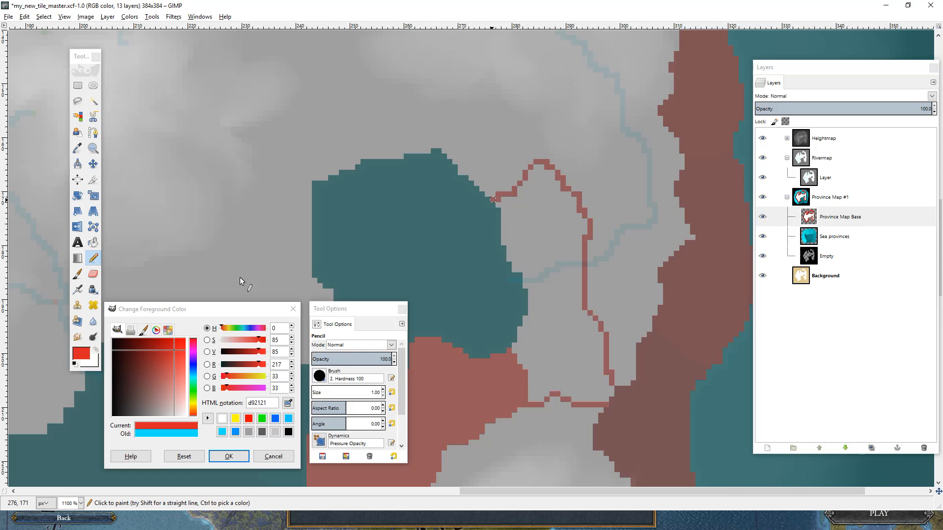
{"action": "left_click", "coordinate": [93, 243]}
{"action": "left_click", "coordinate": [528, 221]}
Step: Lower the red's value by 5 and outline and fill the province along the inner bay's northern shore
{"action": "left_click_drag", "start_coordinate": [405, 171], "coordinate": [516, 228]}
{"action": "scroll", "coordinate": [277, 352], "scroll_direction": "down", "scroll_amount": 5}
{"action": "left_click", "coordinate": [93, 258]}
{"action": "mouse_move", "coordinate": [652, 215]}
{"action": "left_mouse_down"}
{"action": "mouse_move", "coordinate": [451, 221]}
{"action": "mouse_move", "coordinate": [507, 158]}
{"action": "left_mouse_up"}
{"action": "left_click", "coordinate": [93, 242]}
{"action": "left_click", "coordinate": [474, 204]}
Step: Darken the red by 5 and outline and fill the adjoining province farther west around the inner bay
{"action": "scroll", "coordinate": [277, 351], "scroll_direction": "down", "scroll_amount": 5}
{"action": "left_click", "coordinate": [93, 259]}
{"action": "mouse_move", "coordinate": [500, 92]}
{"action": "left_mouse_down"}
{"action": "mouse_move", "coordinate": [403, 206]}
{"action": "mouse_move", "coordinate": [499, 236]}
{"action": "left_mouse_up"}
{"action": "left_click", "coordinate": [93, 242]}
{"action": "left_click", "coordinate": [462, 189]}
Step: Lower the red's value by 5 and outline and fill the coastal province between the inner bay and the southern gulf
{"action": "scroll", "coordinate": [277, 351], "scroll_direction": "down", "scroll_amount": 5}
{"action": "mouse_move", "coordinate": [417, 228]}
{"action": "left_mouse_down"}
{"action": "mouse_move", "coordinate": [468, 159]}
{"action": "mouse_move", "coordinate": [351, 153]}
{"action": "mouse_move", "coordinate": [365, 251]}
{"action": "left_mouse_up"}
{"action": "left_click", "coordinate": [93, 258]}
{"action": "left_click", "coordinate": [93, 243]}
{"action": "left_click", "coordinate": [411, 206]}
Step: Darken the red by 5 and outline and fill the province along the southern gulf's northern shore
{"action": "left_click_drag", "start_coordinate": [329, 216], "coordinate": [555, 194]}
{"action": "scroll", "coordinate": [277, 352], "scroll_direction": "down", "scroll_amount": 5}
{"action": "left_click", "coordinate": [93, 259]}
{"action": "mouse_move", "coordinate": [558, 143]}
{"action": "left_mouse_down"}
{"action": "mouse_move", "coordinate": [468, 299]}
{"action": "mouse_move", "coordinate": [494, 326]}
{"action": "left_mouse_up"}
{"action": "left_click", "coordinate": [93, 243]}
{"action": "left_click", "coordinate": [469, 230]}
Step: Outline the last open coastal province at the southern gulf's northwestern corner and fill it with 991717
{"action": "left_click_drag", "start_coordinate": [417, 245], "coordinate": [532, 189]}
{"action": "scroll", "coordinate": [277, 352], "scroll_direction": "down", "scroll_amount": 5}
{"action": "left_click", "coordinate": [92, 258]}
{"action": "mouse_move", "coordinate": [425, 334]}
{"action": "left_mouse_down"}
{"action": "mouse_move", "coordinate": [419, 308]}
{"action": "mouse_move", "coordinate": [510, 176]}
{"action": "left_mouse_up"}
{"action": "left_click", "coordinate": [93, 243]}
{"action": "left_click", "coordinate": [461, 226]}
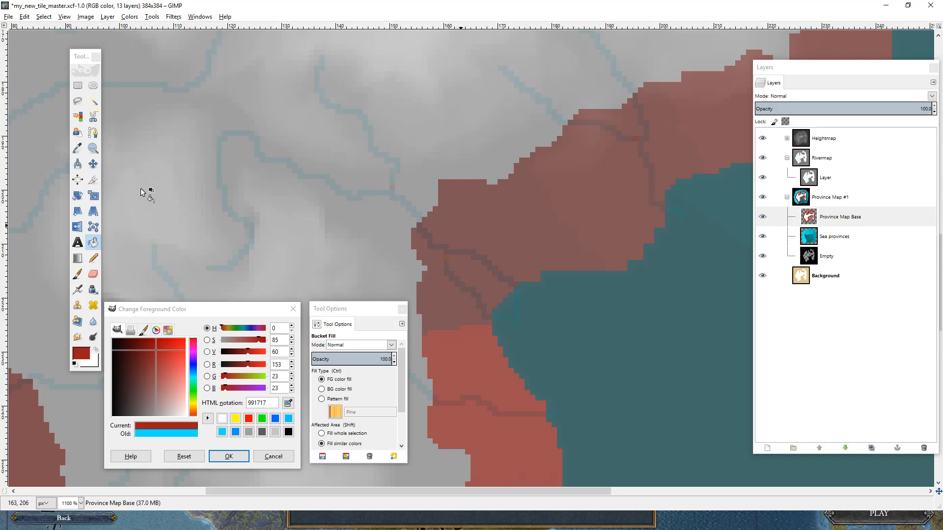
Step: View the whole tile at 200% to review the ring of coastal provinces
{"action": "left_click", "coordinate": [93, 164]}
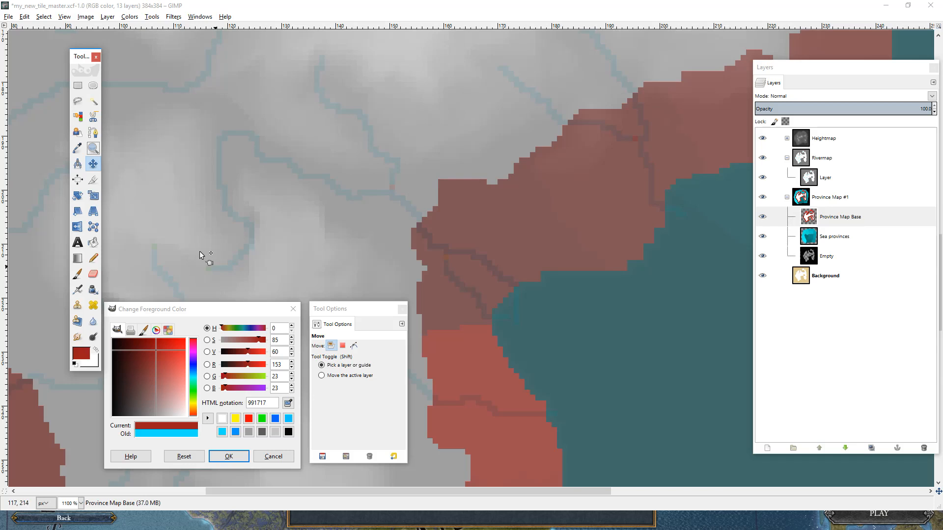
{"action": "left_click", "coordinate": [93, 149]}
{"action": "left_click", "coordinate": [561, 310]}
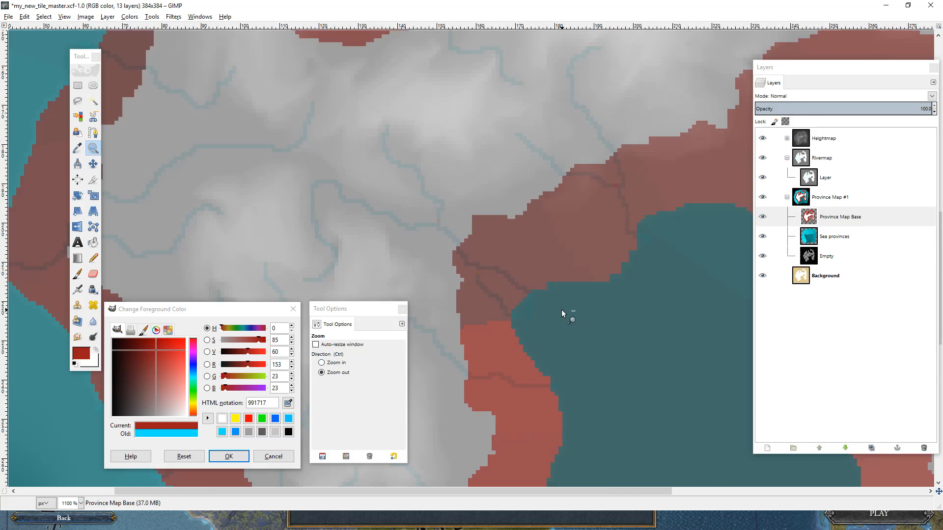
{"action": "left_click", "coordinate": [562, 309]}
{"action": "left_click", "coordinate": [565, 312]}
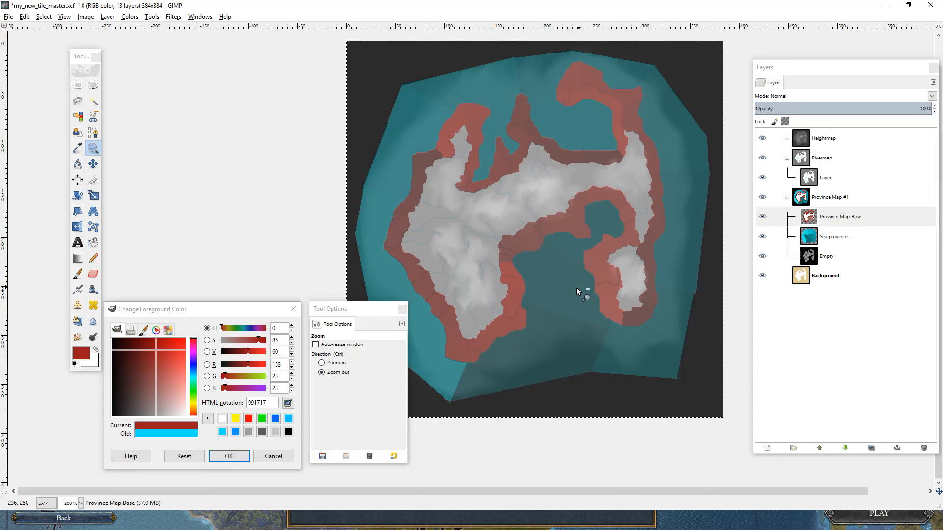
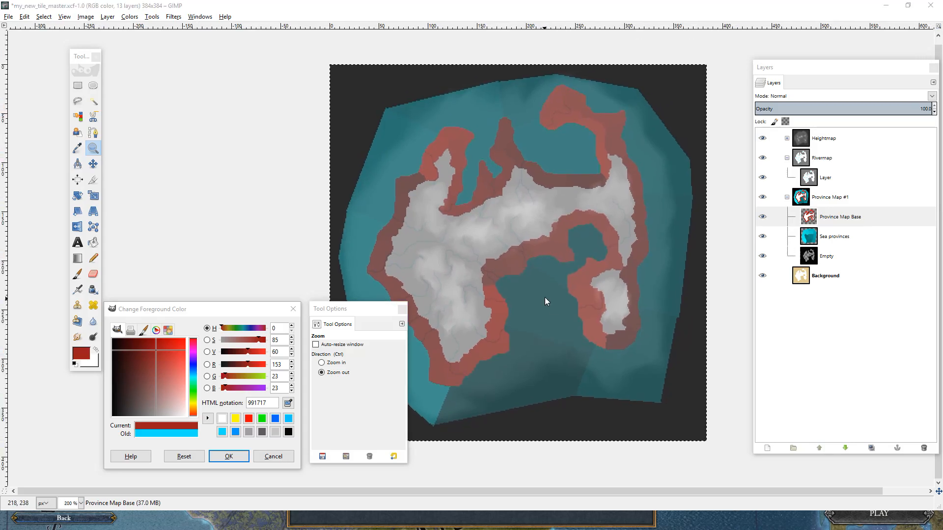
Step: Switch to Europa Universalis IV and examine the mountain terrain of Ossipee up close and from afar
{"action": "key", "text": "alt+Tab"}
{"action": "scroll", "coordinate": [474, 295], "scroll_direction": "up", "scroll_amount": 10}
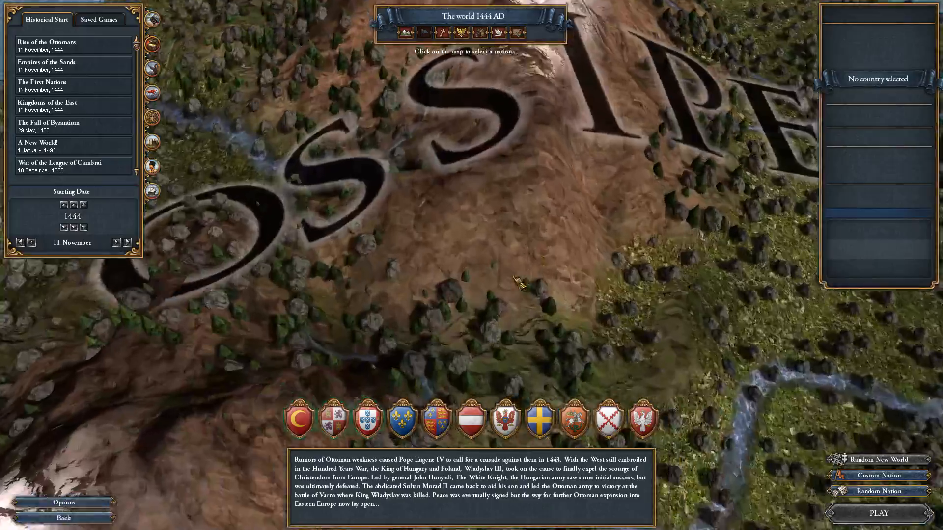
{"action": "scroll", "coordinate": [442, 324], "scroll_direction": "down", "scroll_amount": 6}
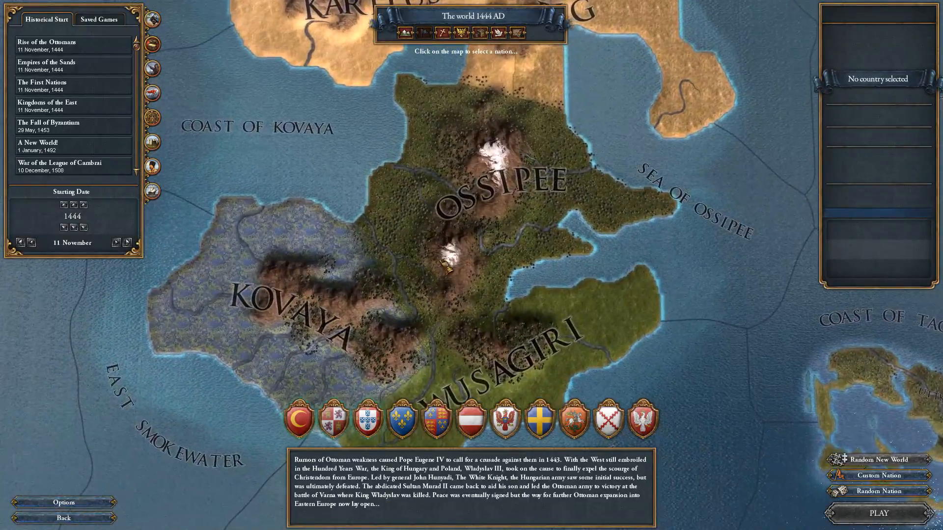
{"action": "scroll", "coordinate": [446, 268], "scroll_direction": "up", "scroll_amount": 3}
{"action": "scroll", "coordinate": [522, 255], "scroll_direction": "up", "scroll_amount": 4}
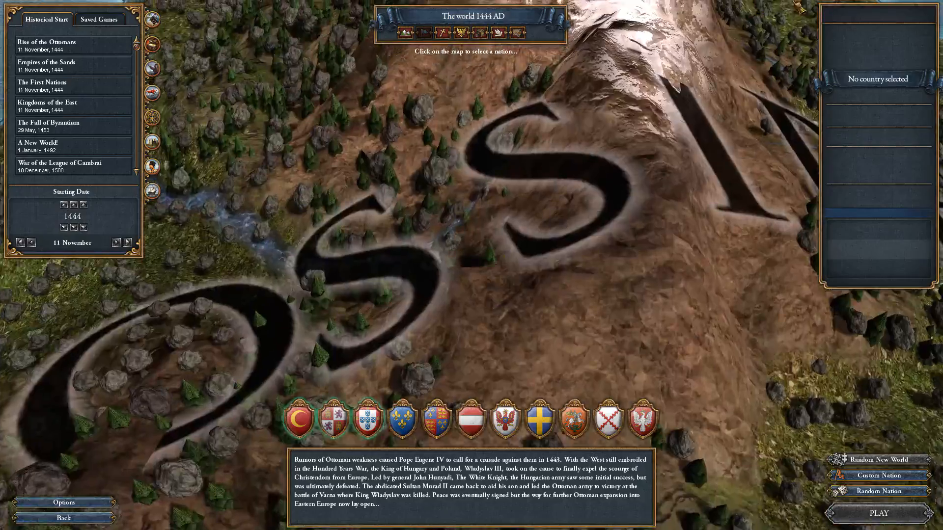
{"action": "left_click_drag", "start_coordinate": [794, 2], "coordinate": [564, 226]}
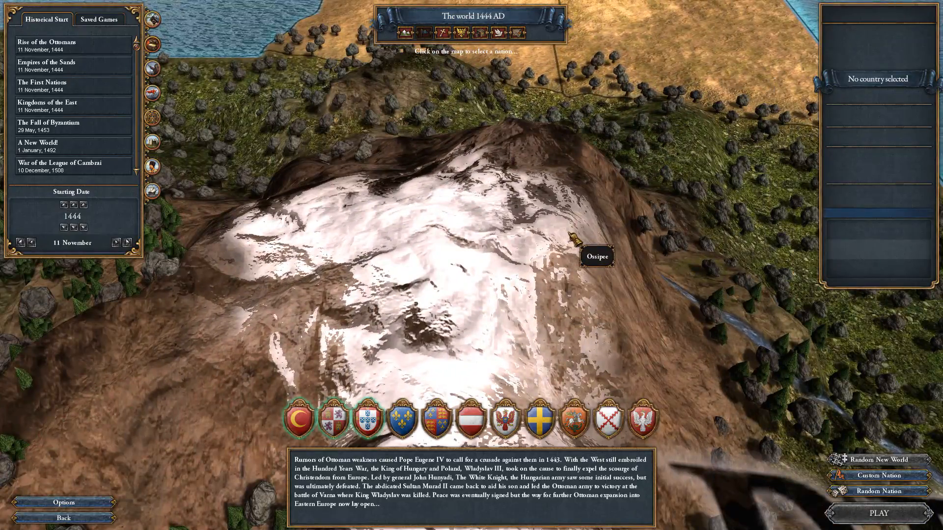
{"action": "scroll", "coordinate": [573, 239], "scroll_direction": "down", "scroll_amount": 5}
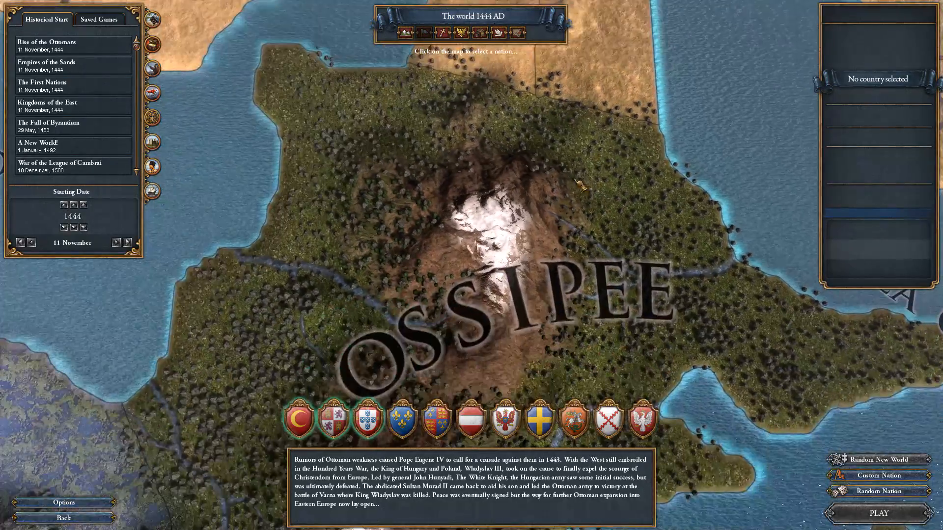
{"action": "scroll", "coordinate": [491, 212], "scroll_direction": "up", "scroll_amount": 5}
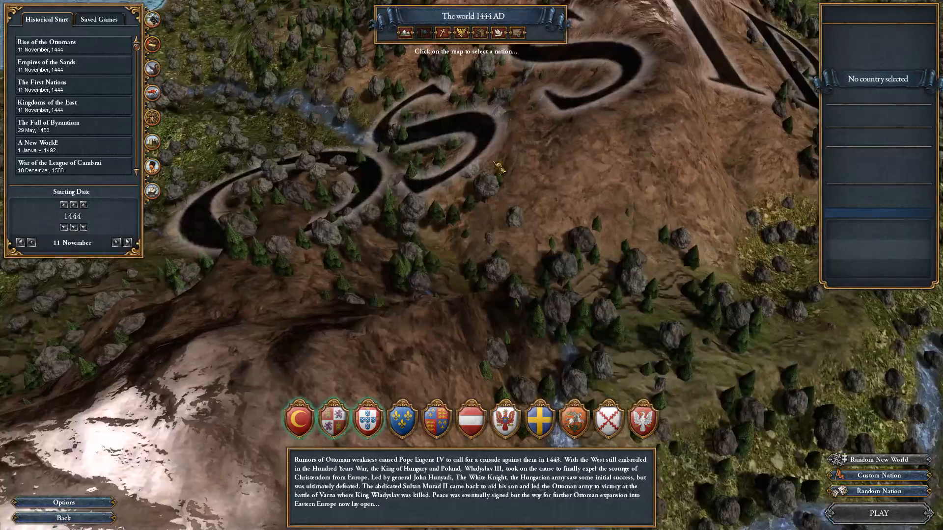
{"action": "scroll", "coordinate": [539, 181], "scroll_direction": "down", "scroll_amount": 5}
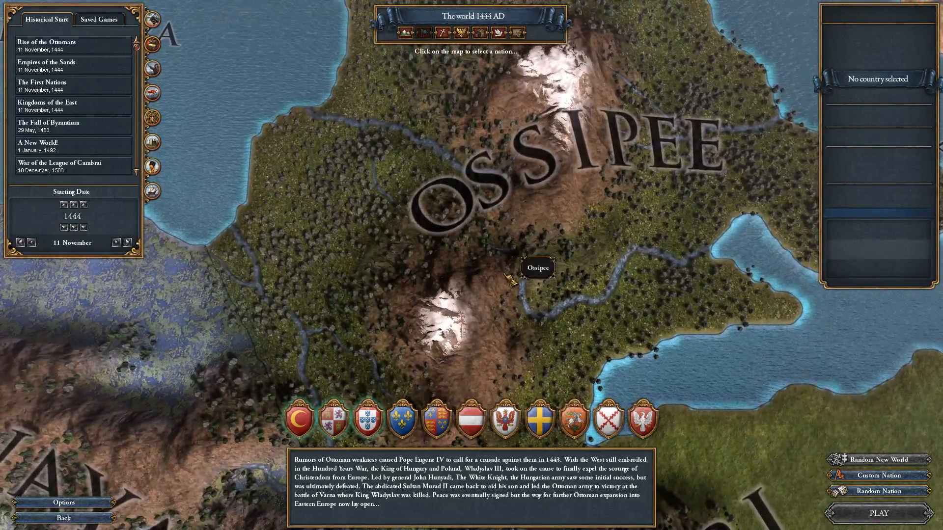
Step: Compare Ossipee's northern and southern snow-capped mountains, viewing them up close and from farther away
{"action": "scroll", "coordinate": [510, 257], "scroll_direction": "up", "scroll_amount": 5}
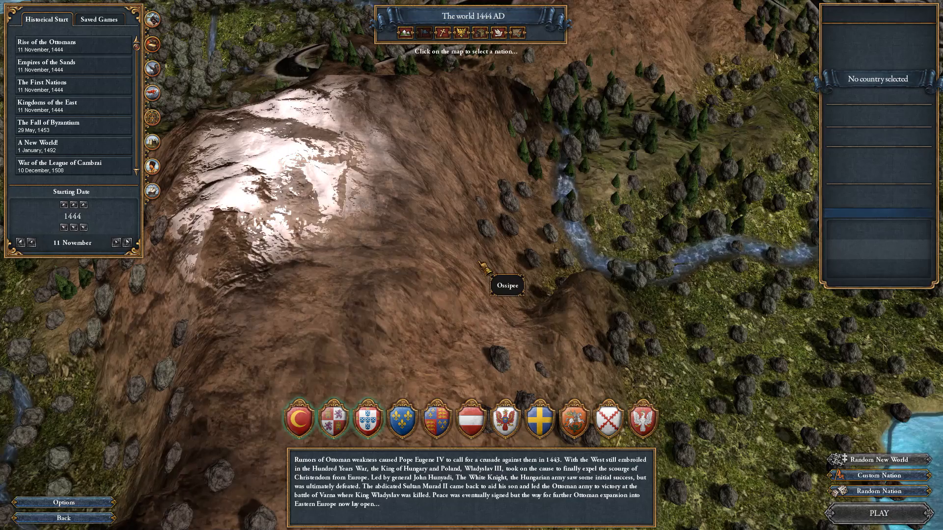
{"action": "scroll", "coordinate": [481, 256], "scroll_direction": "down", "scroll_amount": 4}
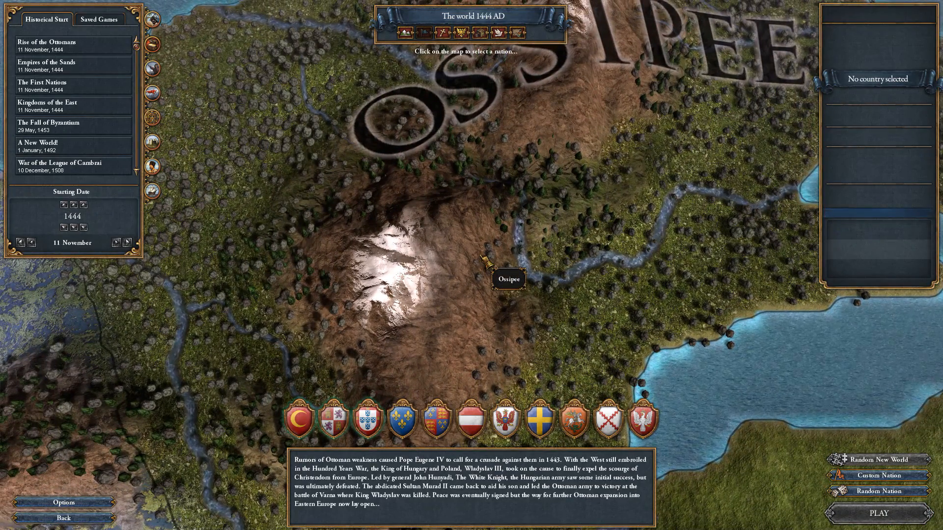
{"action": "scroll", "coordinate": [482, 256], "scroll_direction": "down", "scroll_amount": 2}
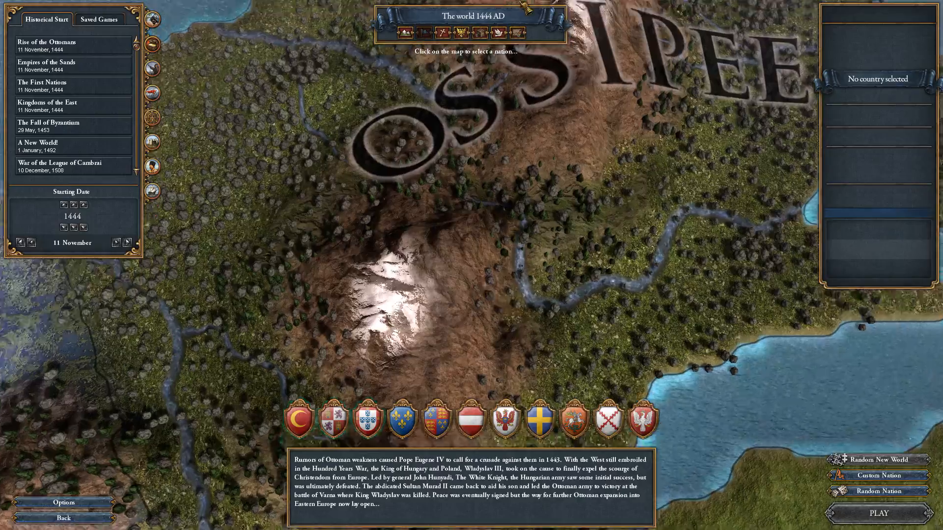
{"action": "scroll", "coordinate": [518, 146], "scroll_direction": "up", "scroll_amount": 5}
{"action": "scroll", "coordinate": [523, 151], "scroll_direction": "down", "scroll_amount": 3}
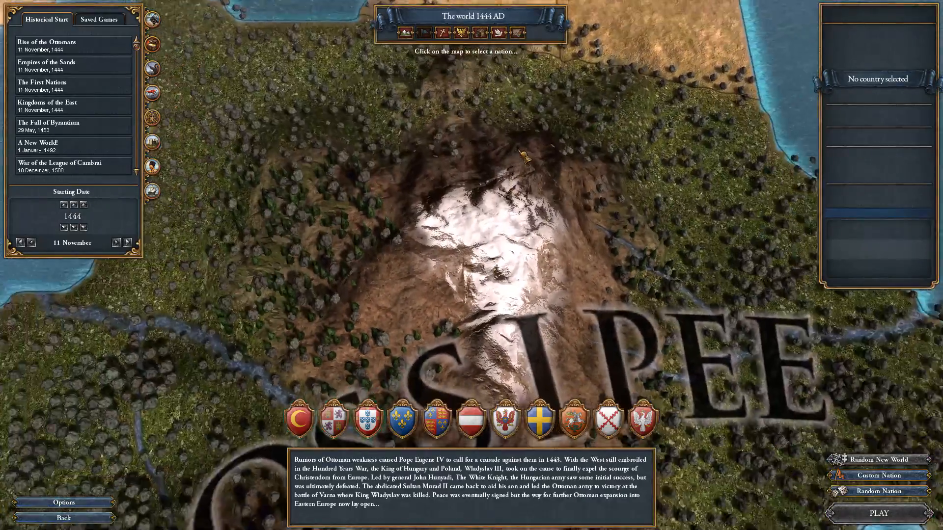
{"action": "scroll", "coordinate": [466, 91], "scroll_direction": "up", "scroll_amount": 4}
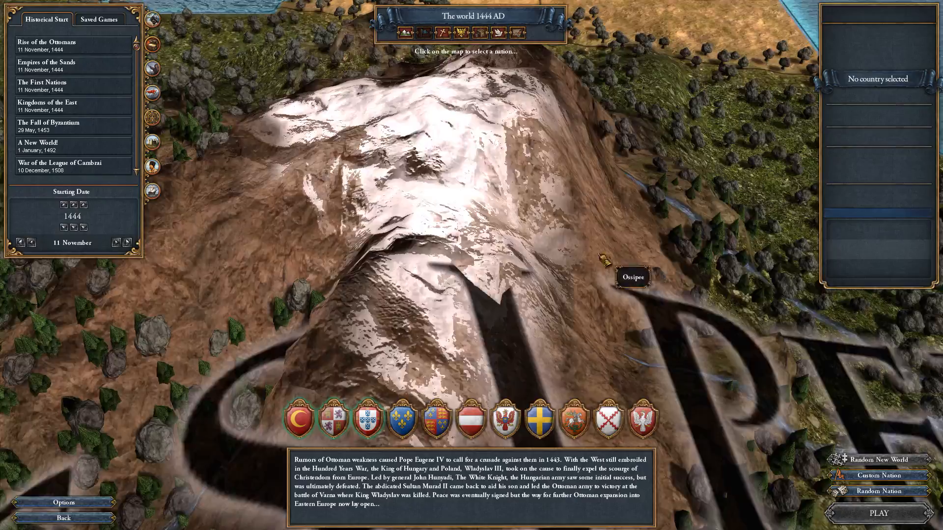
{"action": "scroll", "coordinate": [621, 266], "scroll_direction": "down", "scroll_amount": 4}
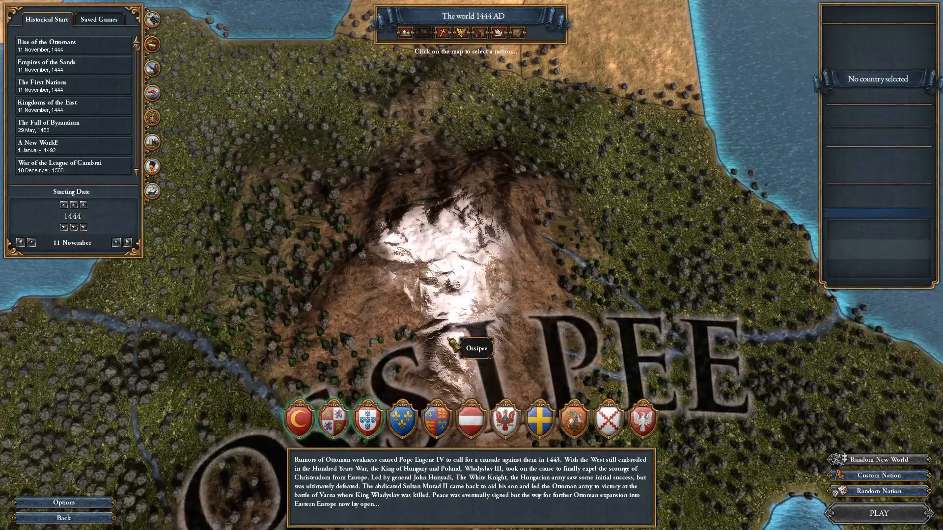
{"action": "scroll", "coordinate": [459, 199], "scroll_direction": "up", "scroll_amount": 5}
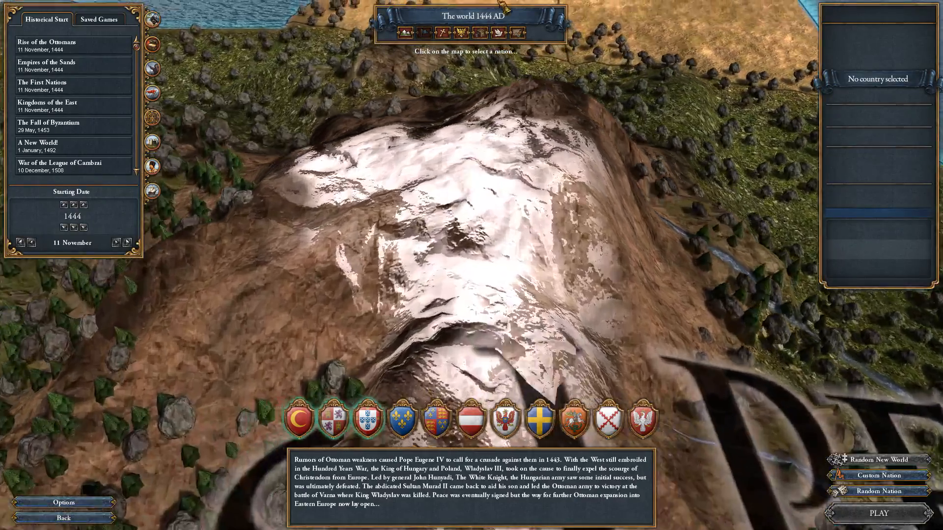
{"action": "scroll", "coordinate": [483, 197], "scroll_direction": "down", "scroll_amount": 5}
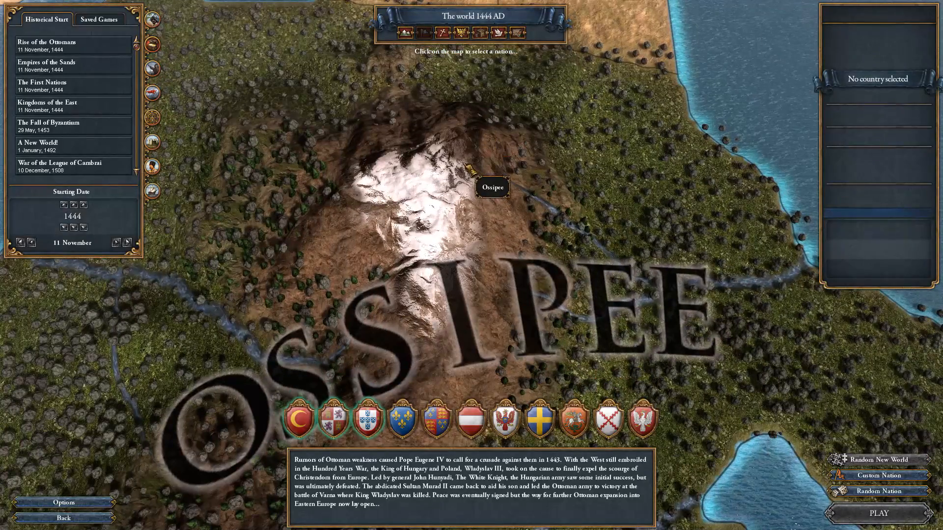
Step: Switch back to GIMP and set the Heightmap layer group's opacity to 88.9 to bring out the inland mountains
{"action": "key", "text": "super+Tab"}
{"action": "left_click", "coordinate": [489, 106]}
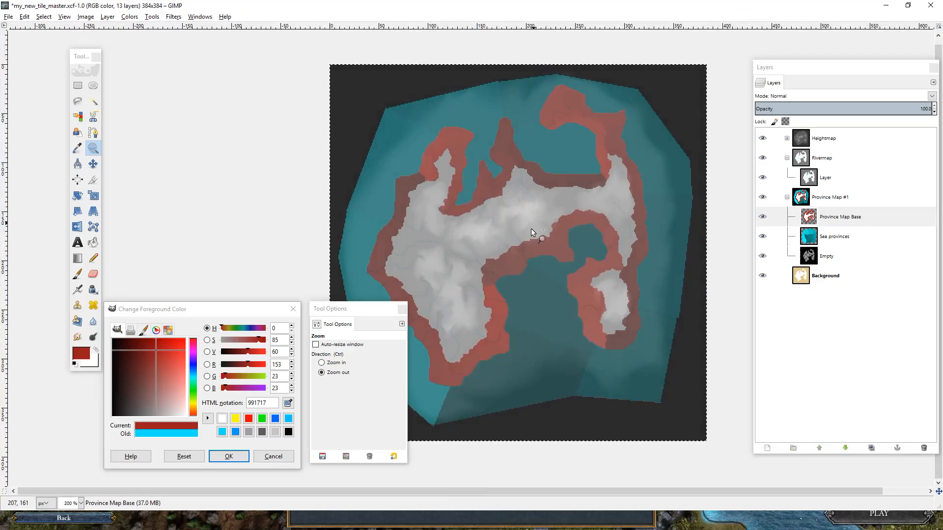
{"action": "scroll", "coordinate": [524, 230], "scroll_direction": "up", "scroll_amount": 5}
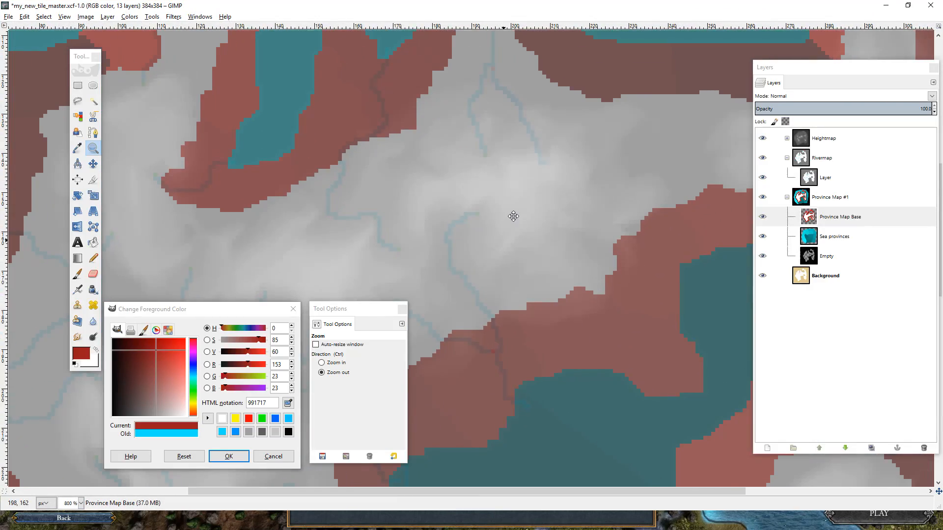
{"action": "left_click_drag", "start_coordinate": [521, 217], "coordinate": [589, 162]}
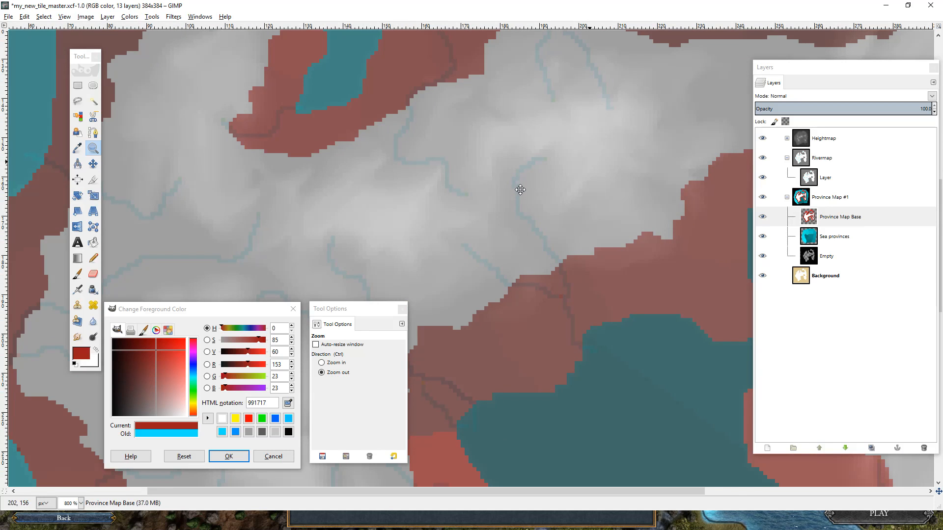
{"action": "left_click_drag", "start_coordinate": [520, 189], "coordinate": [482, 219]}
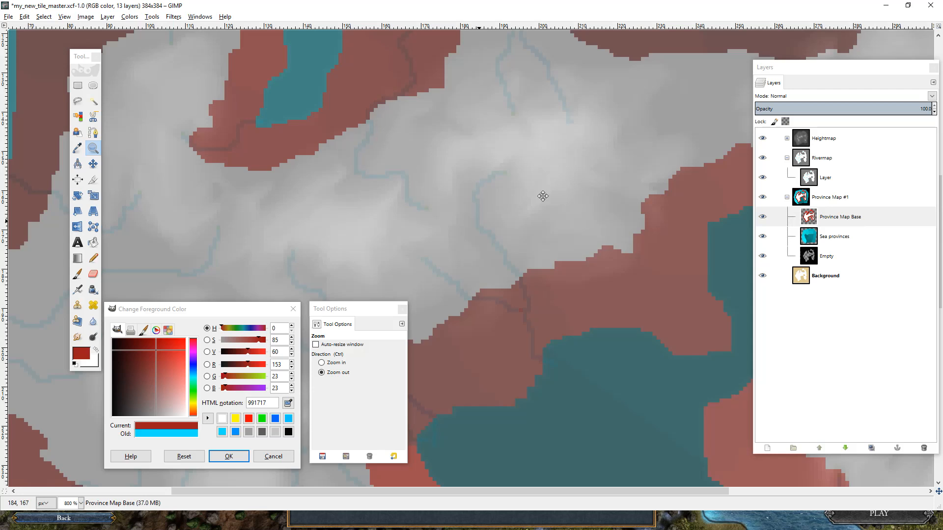
{"action": "left_click_drag", "start_coordinate": [542, 192], "coordinate": [532, 205]}
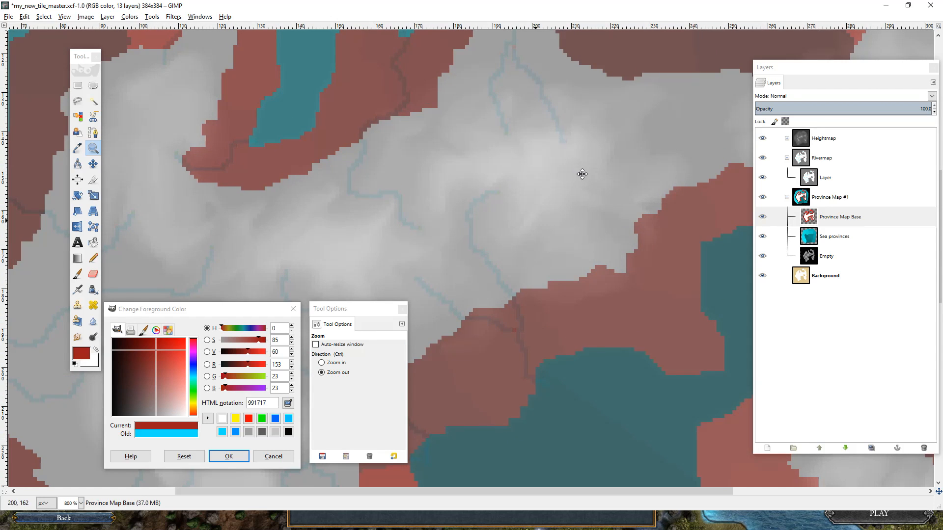
{"action": "left_click", "coordinate": [858, 142]}
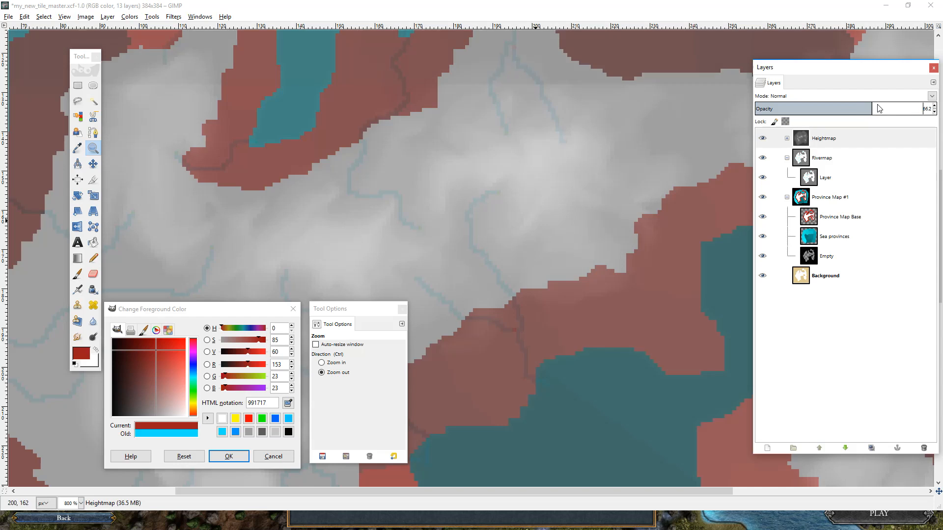
{"action": "left_click", "coordinate": [898, 108]}
{"action": "mouse_move", "coordinate": [898, 108]}
{"action": "left_mouse_down"}
{"action": "mouse_move", "coordinate": [936, 110]}
{"action": "mouse_move", "coordinate": [915, 114]}
{"action": "left_mouse_up"}
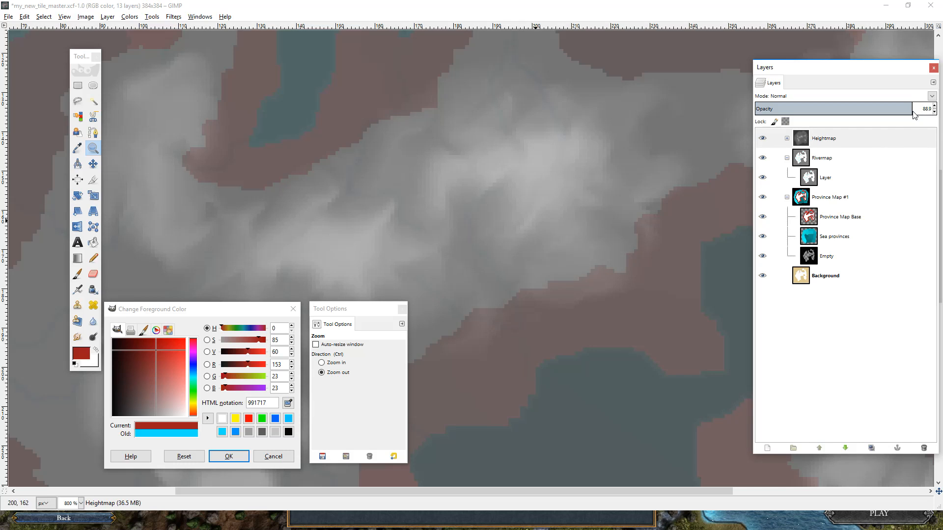
Step: Darken the red to 8c1515 and pencil an inland province's northern outline north of the southern gulf on the Province Map Base layer
{"action": "left_click_drag", "start_coordinate": [649, 199], "coordinate": [591, 206]}
{"action": "scroll", "coordinate": [288, 350], "scroll_direction": "down", "scroll_amount": 4}
{"action": "left_click", "coordinate": [93, 258]}
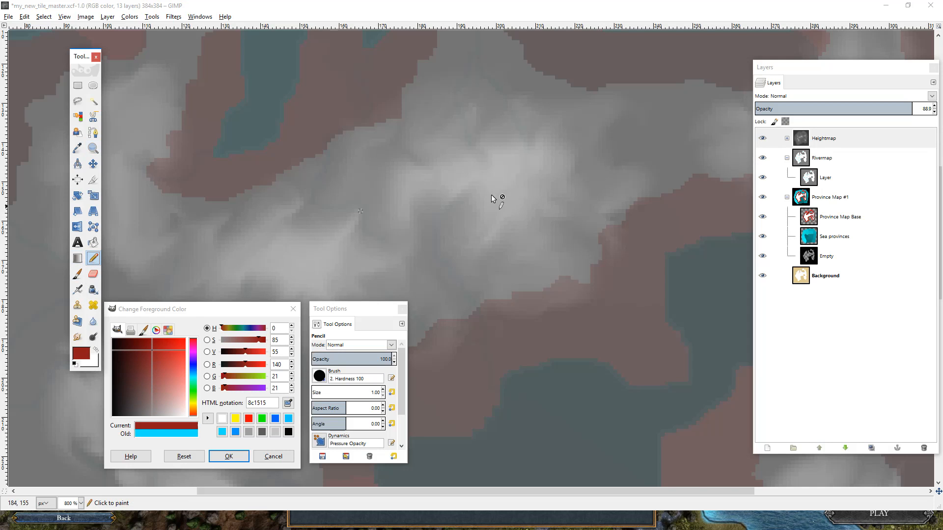
{"action": "key", "text": "5"}
{"action": "left_click", "coordinate": [778, 217]}
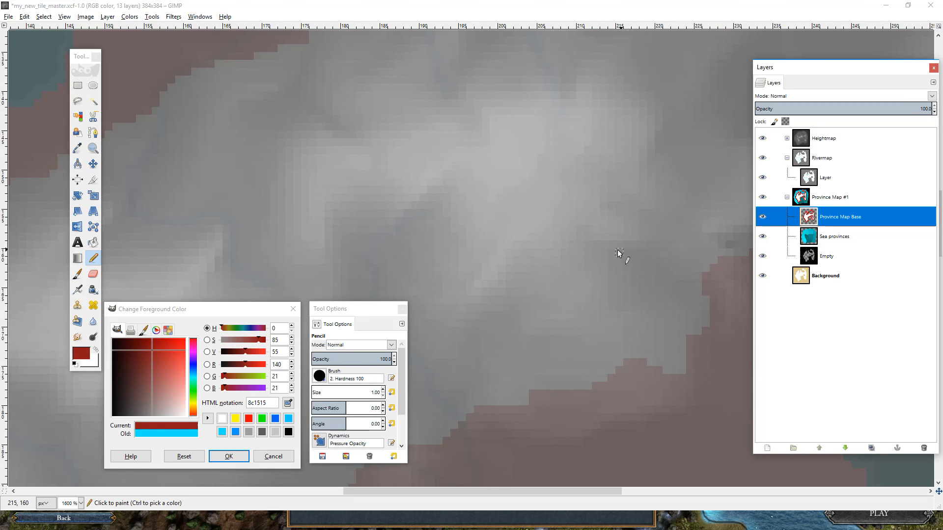
{"action": "left_click_drag", "start_coordinate": [617, 250], "coordinate": [606, 242]}
{"action": "mouse_move", "coordinate": [399, 195]}
{"action": "left_mouse_down"}
{"action": "mouse_move", "coordinate": [553, 201]}
{"action": "mouse_move", "coordinate": [631, 152]}
{"action": "mouse_move", "coordinate": [654, 159]}
{"action": "mouse_move", "coordinate": [708, 256]}
{"action": "left_mouse_up"}
{"action": "left_click_drag", "start_coordinate": [482, 286], "coordinate": [576, 205]}
Step: Try to trace the province's western border along the river with the Pencil, and undo those strokes
{"action": "left_click_drag", "start_coordinate": [470, 122], "coordinate": [471, 185]}
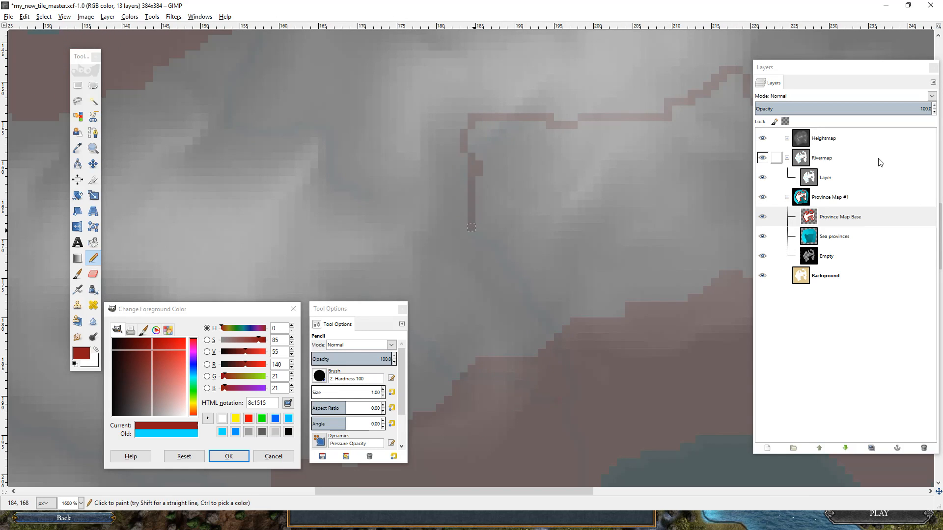
{"action": "left_click", "coordinate": [846, 138]}
{"action": "left_click", "coordinate": [762, 138]}
{"action": "key", "text": "plus"}
{"action": "key", "text": "plus"}
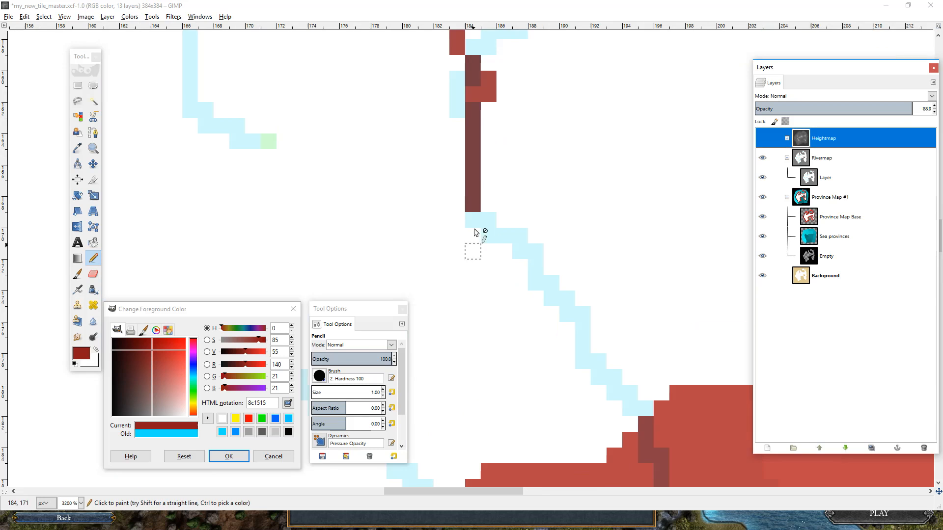
{"action": "key", "text": "ctrl+z"}
{"action": "key", "text": "ctrl+z"}
{"action": "key", "text": "ctrl+z"}
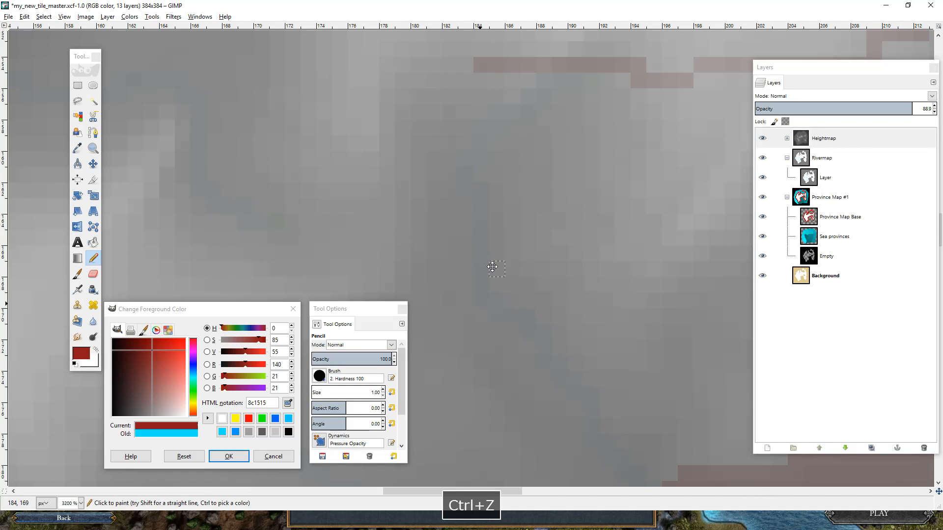
Step: Hide the Heightmap and fill the river along the province's western side with 8c1515 on Province Map Base, using Sample merged
{"action": "left_click", "coordinate": [763, 139]}
{"action": "left_click_drag", "start_coordinate": [530, 268], "coordinate": [459, 179]}
{"action": "left_click", "coordinate": [93, 242]}
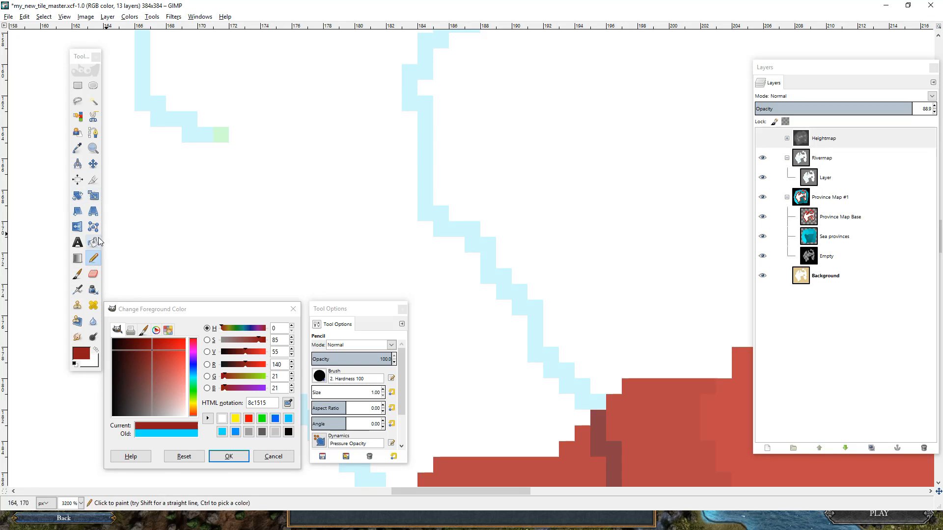
{"action": "left_click_drag", "start_coordinate": [399, 399], "coordinate": [398, 439]}
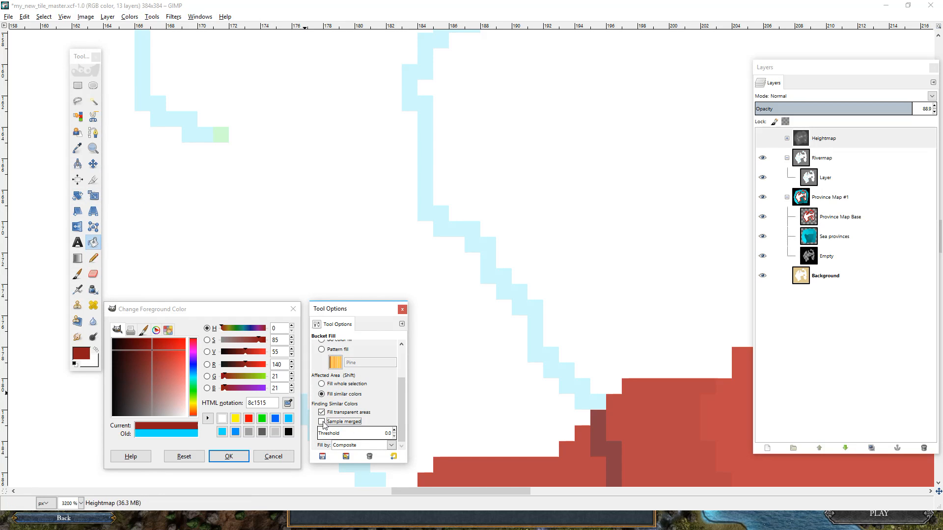
{"action": "left_click_drag", "start_coordinate": [338, 314], "coordinate": [346, 299]}
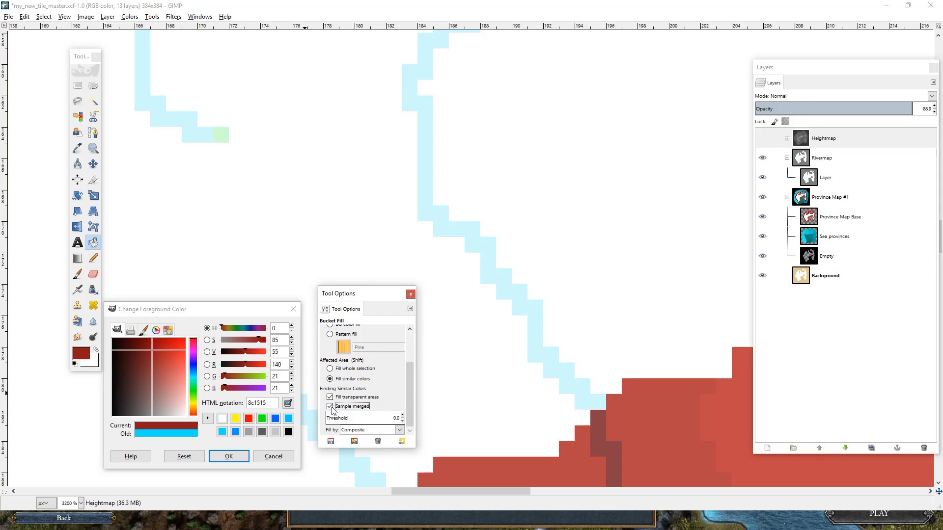
{"action": "left_click", "coordinate": [835, 217]}
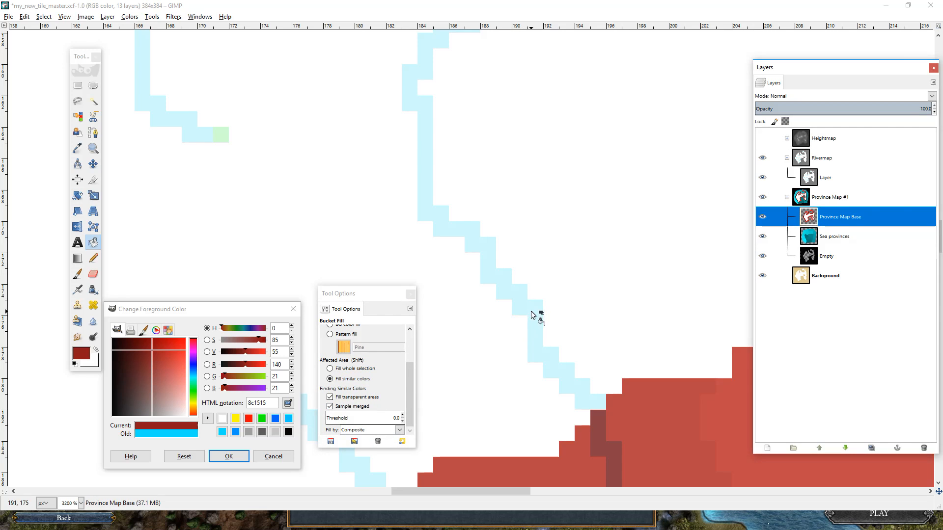
{"action": "left_click", "coordinate": [533, 315]}
Step: Paint the outline's surplus pixels west of the river's upper end white and pick the outline's red again
{"action": "scroll", "coordinate": [486, 247], "scroll_direction": "up", "scroll_amount": 3}
{"action": "left_click_drag", "start_coordinate": [428, 248], "coordinate": [359, 293]}
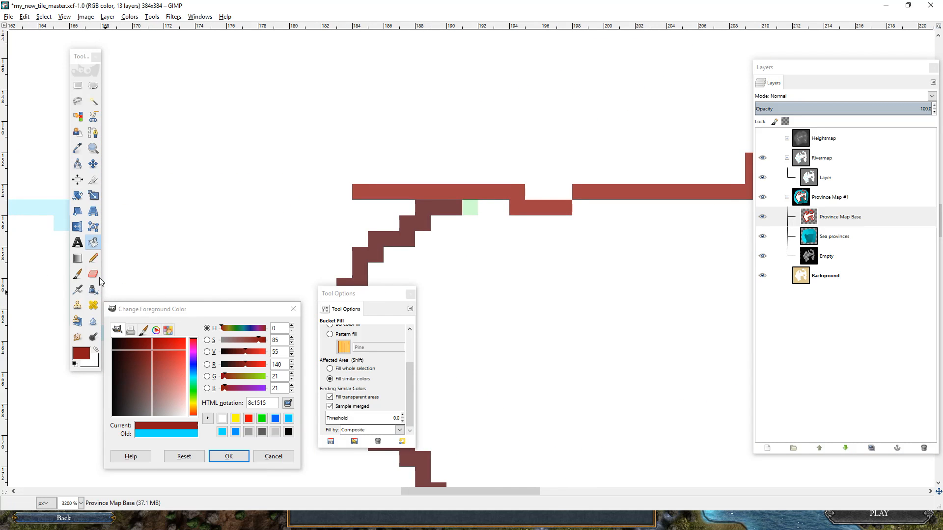
{"action": "left_click", "coordinate": [93, 259]}
{"action": "left_click", "coordinate": [282, 239], "text": "ctrl"}
{"action": "left_click_drag", "start_coordinate": [356, 193], "coordinate": [400, 195]}
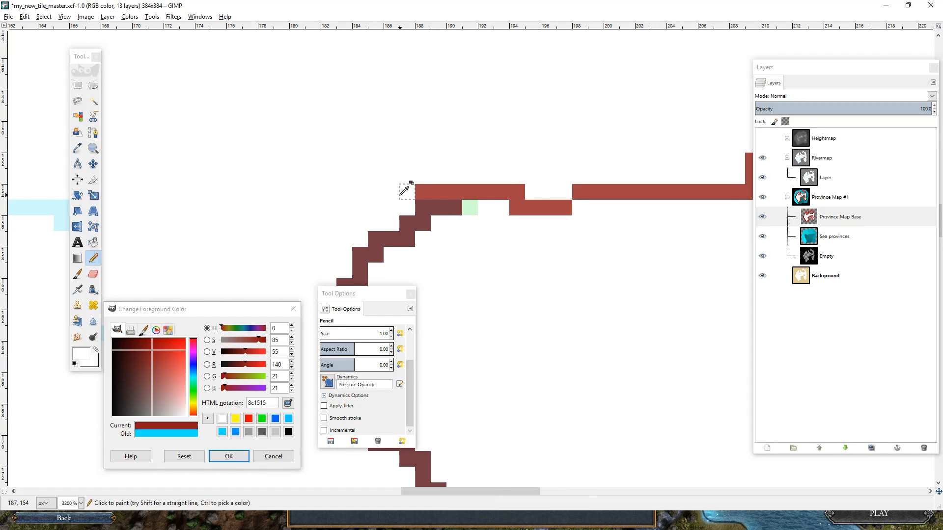
{"action": "left_click", "coordinate": [442, 192], "text": "ctrl"}
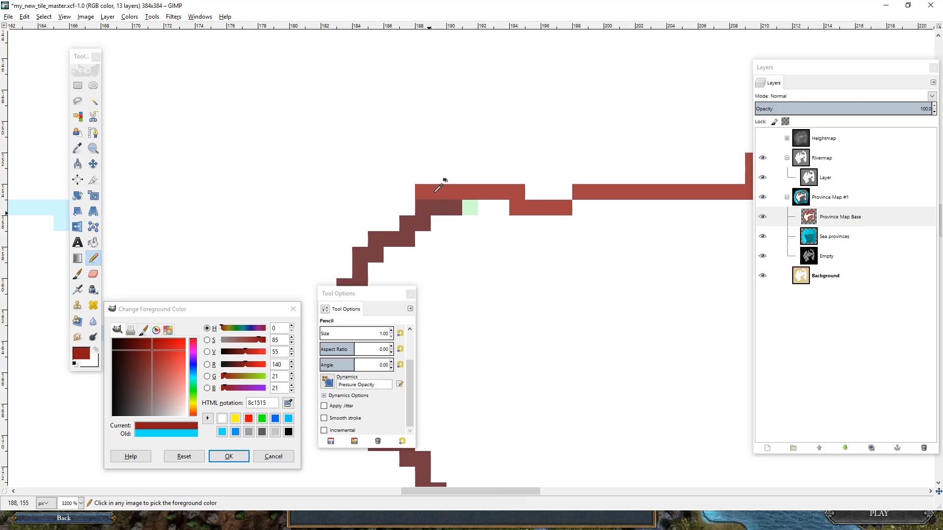
{"action": "left_click", "coordinate": [83, 262]}
Step: Show the Heightmap again and fill the outlined inland province with 8c1515, with Sample merged turned off
{"action": "scroll", "coordinate": [463, 249], "scroll_direction": "down", "scroll_amount": 3, "text": "ctrl"}
{"action": "left_click", "coordinate": [763, 158]}
{"action": "left_click", "coordinate": [762, 138]}
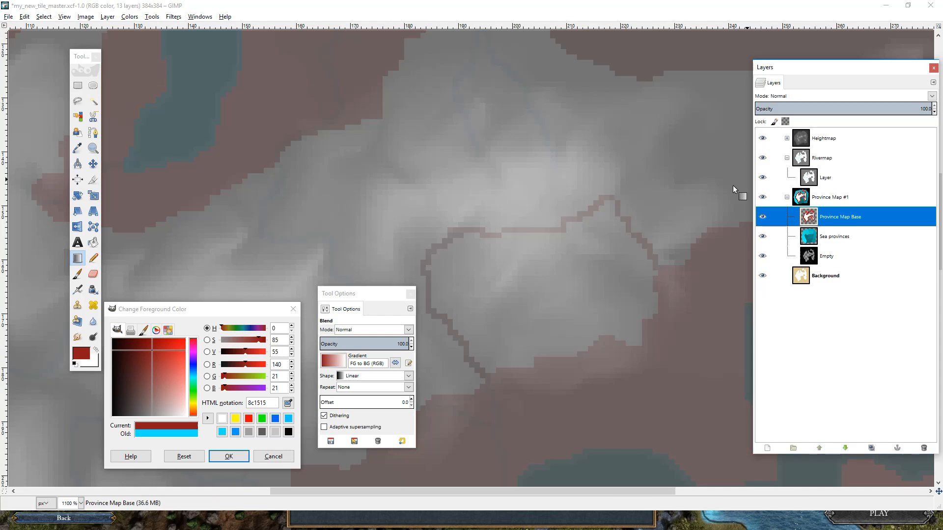
{"action": "scroll", "coordinate": [442, 246], "scroll_direction": "down", "scroll_amount": 1}
{"action": "left_click", "coordinate": [93, 242]}
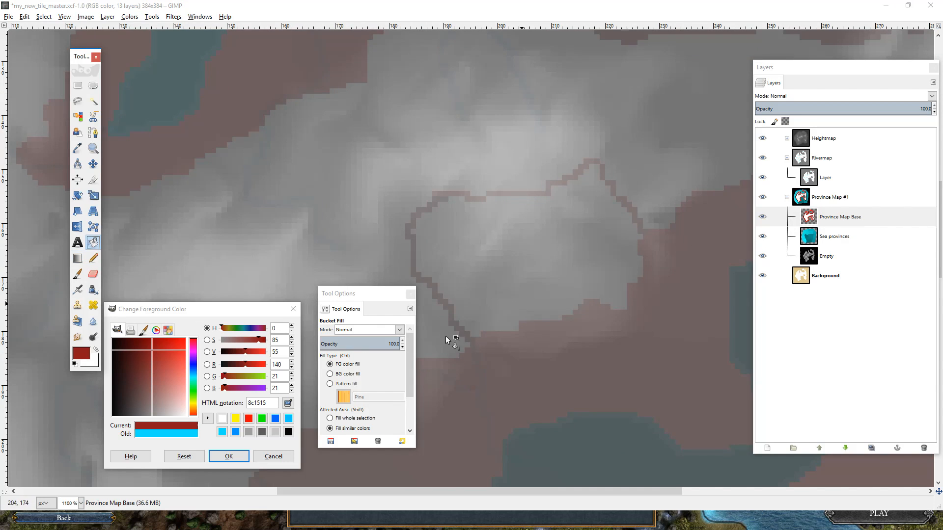
{"action": "left_click_drag", "start_coordinate": [412, 384], "coordinate": [339, 422]}
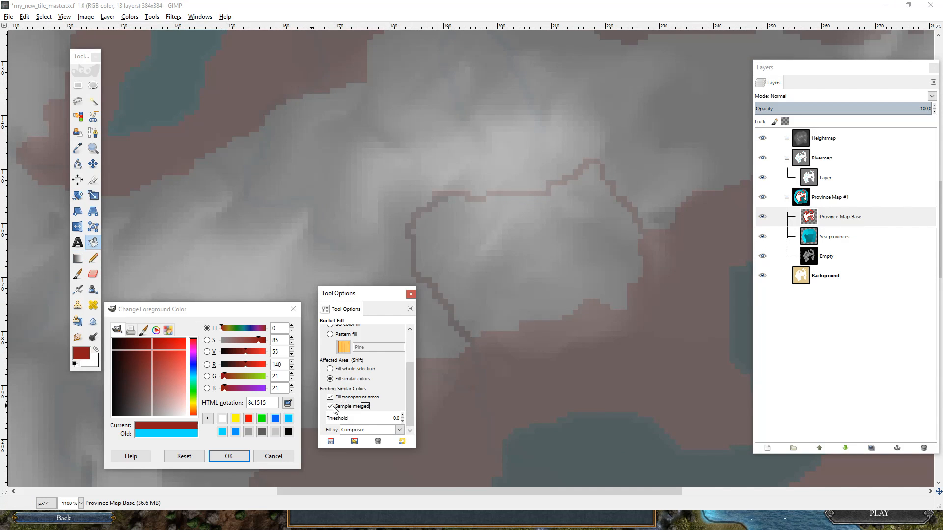
{"action": "left_click_drag", "start_coordinate": [363, 299], "coordinate": [381, 288]}
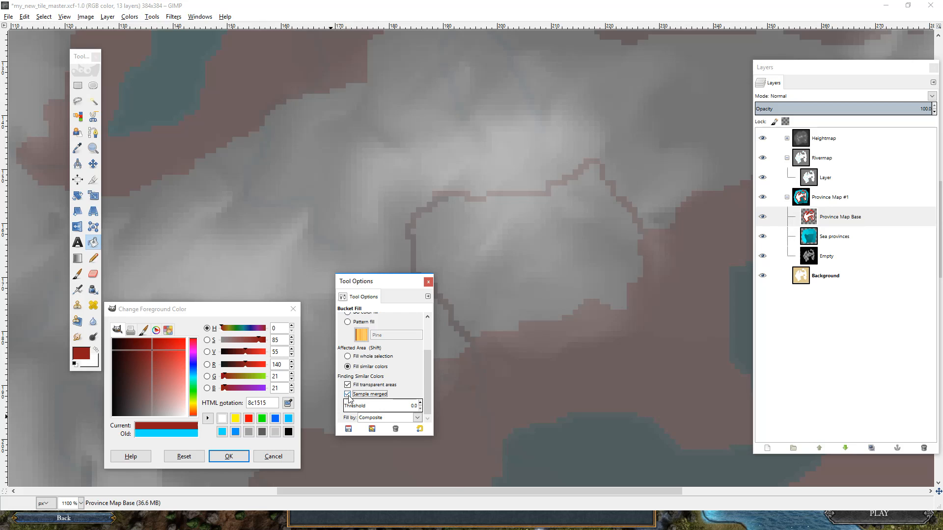
{"action": "left_click", "coordinate": [537, 275]}
Step: Darken the foreground red to 801313 and pencil the southern and eastern border of the inland province north of the filled one
{"action": "scroll", "coordinate": [520, 298], "scroll_direction": "up", "scroll_amount": 3}
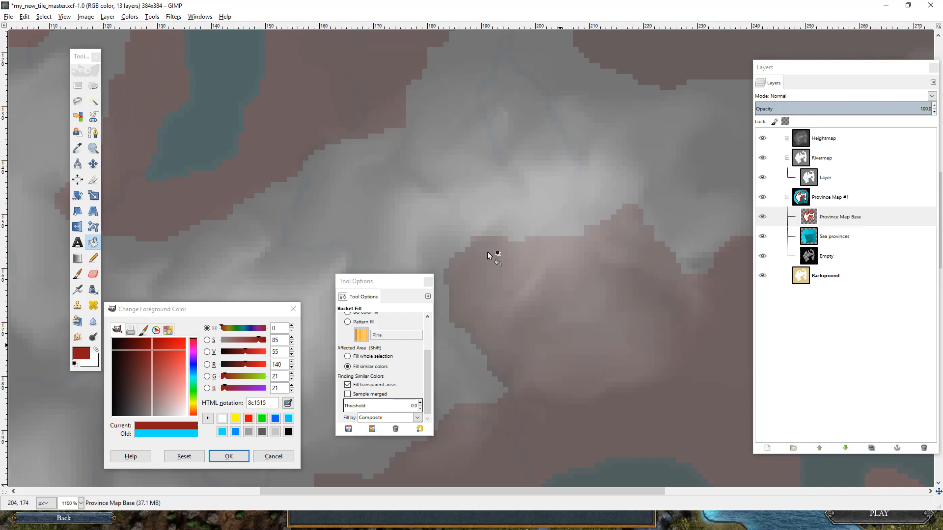
{"action": "scroll", "coordinate": [491, 255], "scroll_direction": "left", "scroll_amount": 2}
{"action": "left_click_drag", "start_coordinate": [407, 282], "coordinate": [432, 353]}
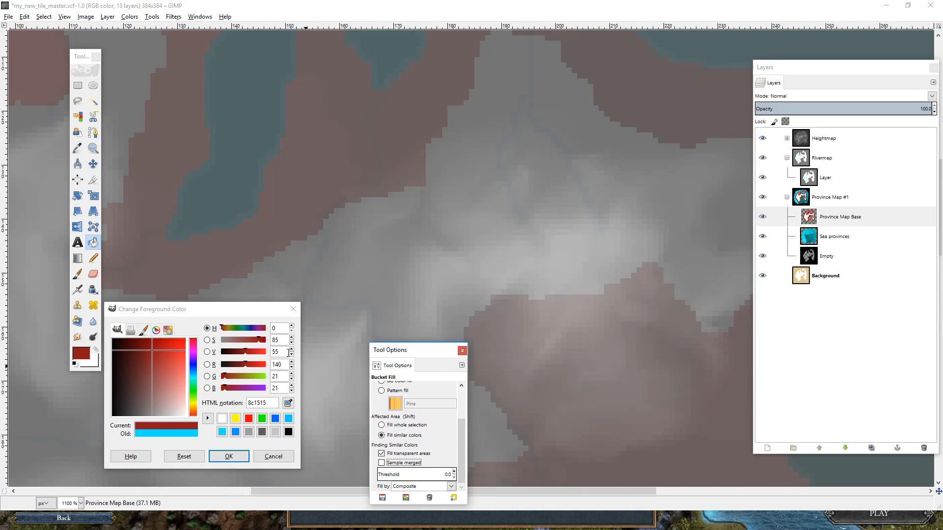
{"action": "scroll", "coordinate": [285, 351], "scroll_direction": "down", "scroll_amount": 2}
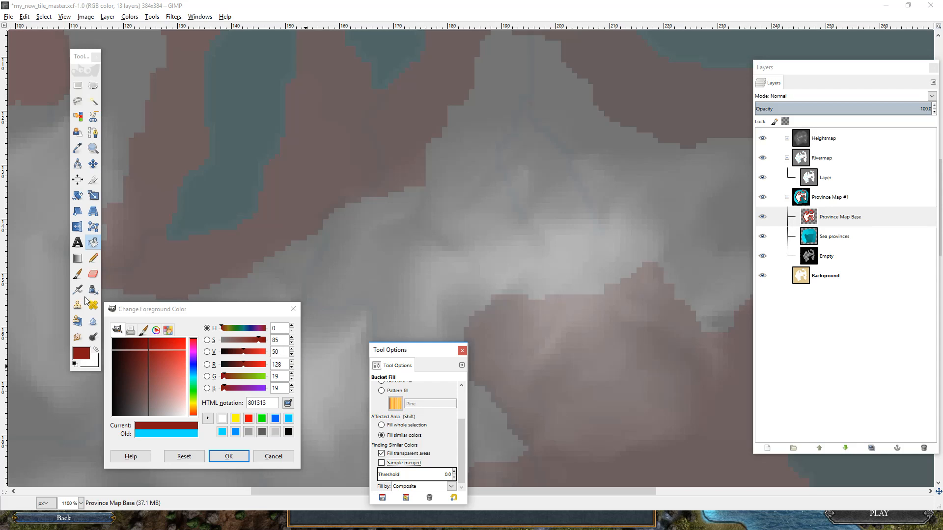
{"action": "left_click", "coordinate": [93, 258]}
{"action": "left_click_drag", "start_coordinate": [510, 232], "coordinate": [467, 221]}
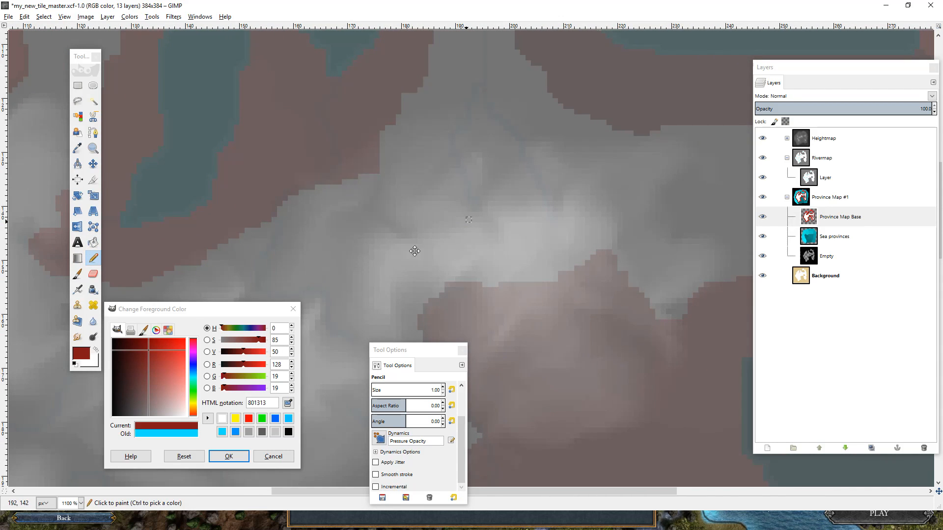
{"action": "left_click_drag", "start_coordinate": [430, 250], "coordinate": [529, 241]}
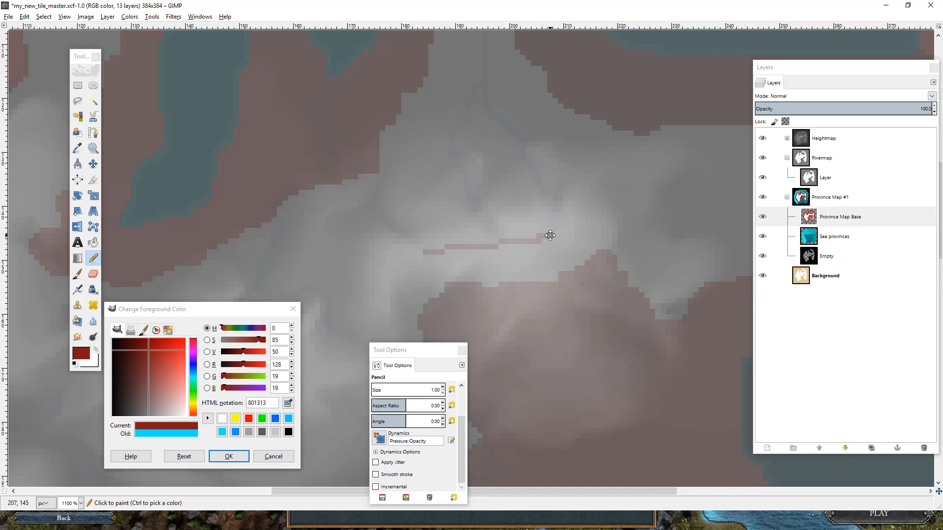
{"action": "key", "text": "ctrl+z"}
{"action": "left_click_drag", "start_coordinate": [429, 242], "coordinate": [514, 239]}
{"action": "left_click_drag", "start_coordinate": [578, 225], "coordinate": [591, 221]}
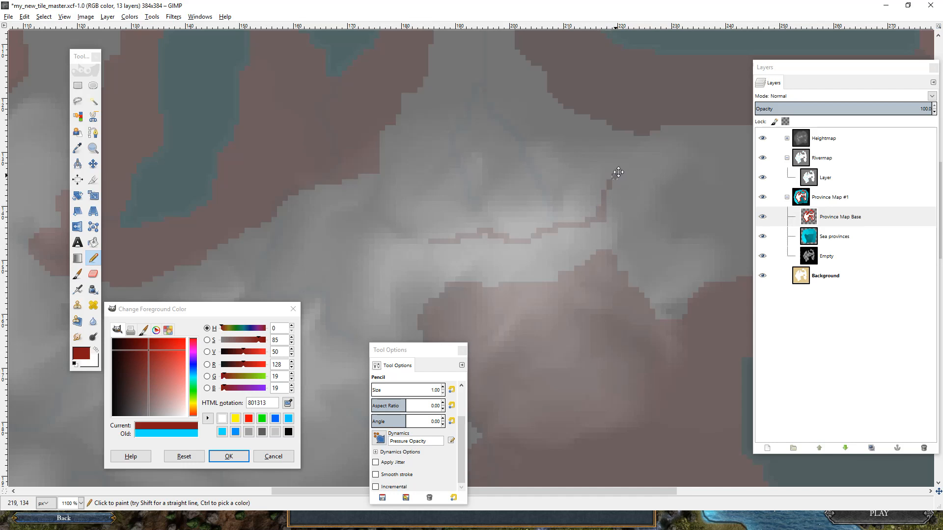
Step: Close the outline on the province's southwestern side and fill the enclosed area with 801313 on Province Map Base
{"action": "left_click_drag", "start_coordinate": [577, 192], "coordinate": [592, 243]}
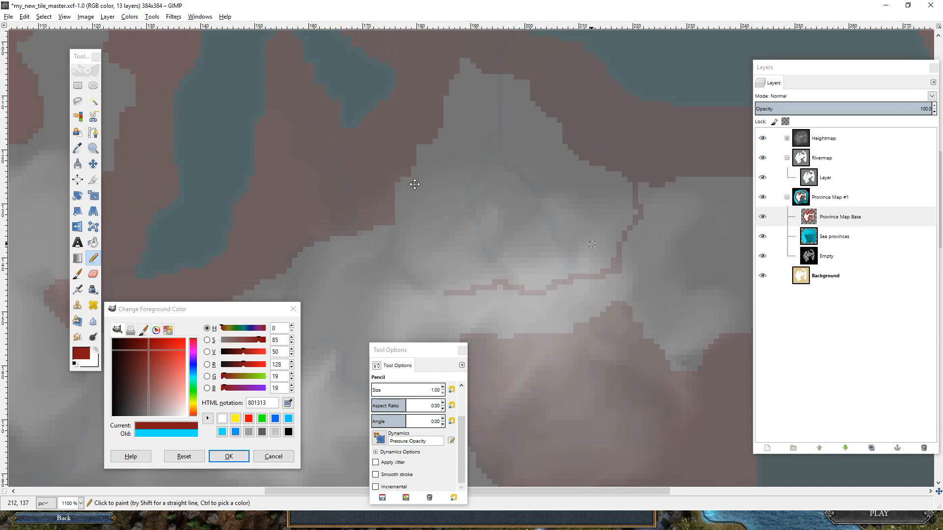
{"action": "left_click_drag", "start_coordinate": [447, 292], "coordinate": [394, 227]}
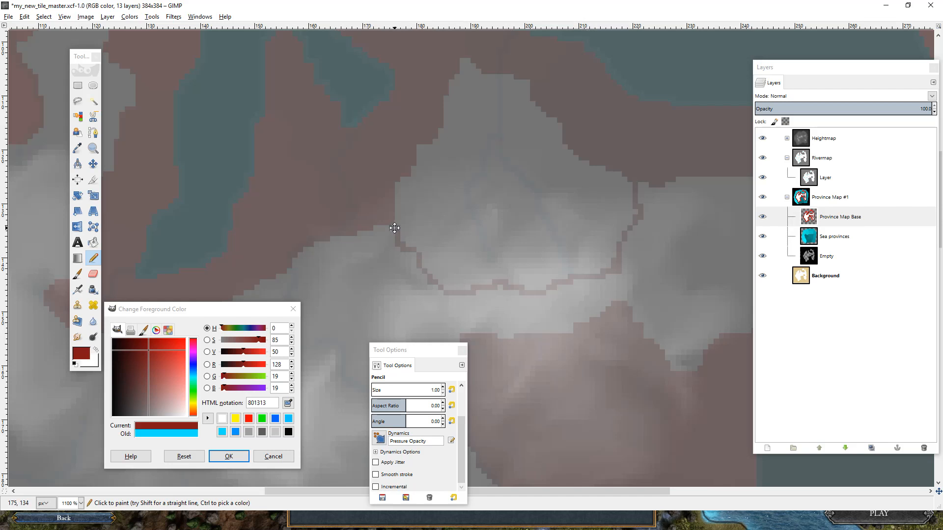
{"action": "left_click_drag", "start_coordinate": [332, 254], "coordinate": [327, 286]}
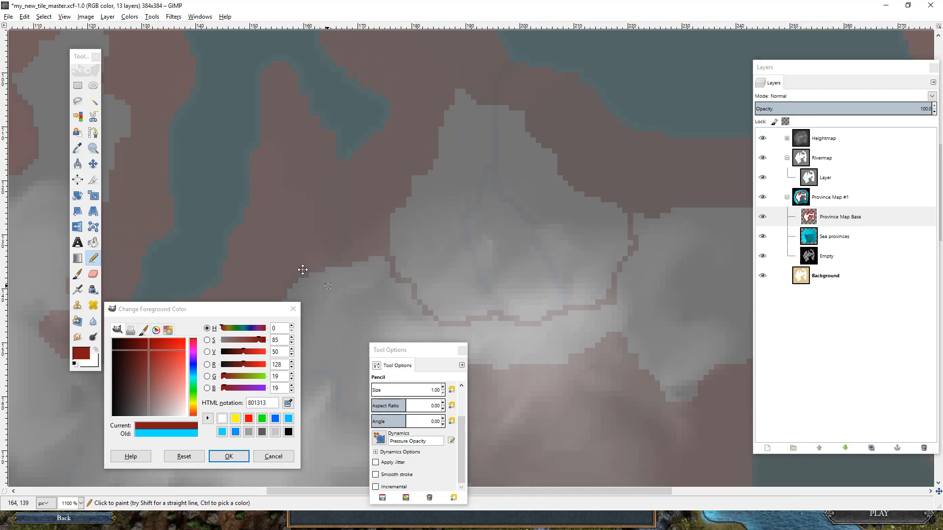
{"action": "left_click", "coordinate": [93, 242]}
{"action": "left_click", "coordinate": [462, 280]}
Step: Switch to Europa Universalis IV and examine how the rivers and terrain run through the Ossipee province, comparing with the map in GIMP
{"action": "left_click_drag", "start_coordinate": [506, 384], "coordinate": [421, 230]}
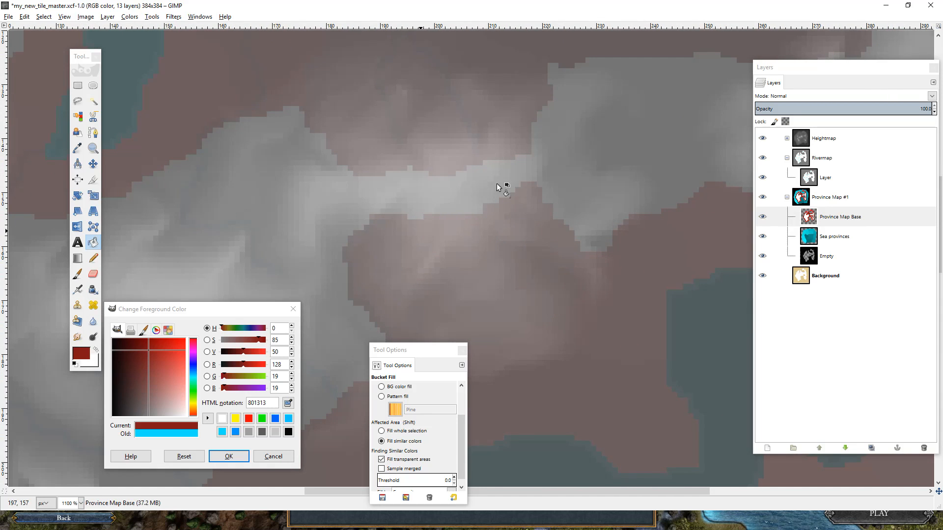
{"action": "left_click_drag", "start_coordinate": [371, 199], "coordinate": [395, 304]}
{"action": "key", "text": "alt+Tab"}
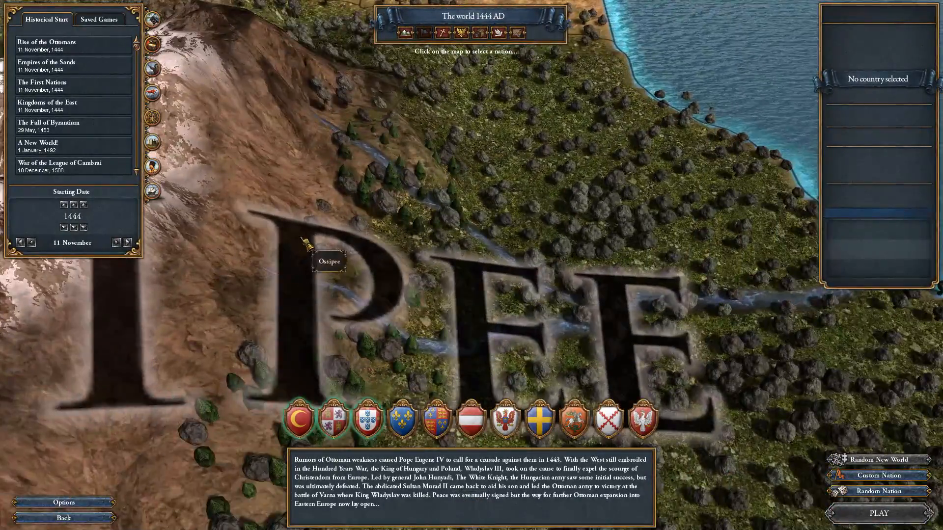
{"action": "key", "text": "alt+Tab"}
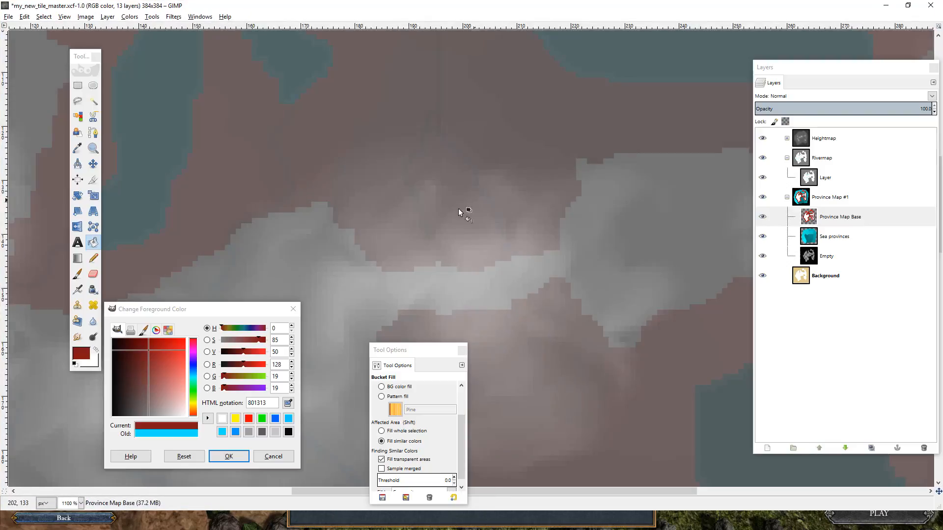
{"action": "key", "text": "alt+Tab"}
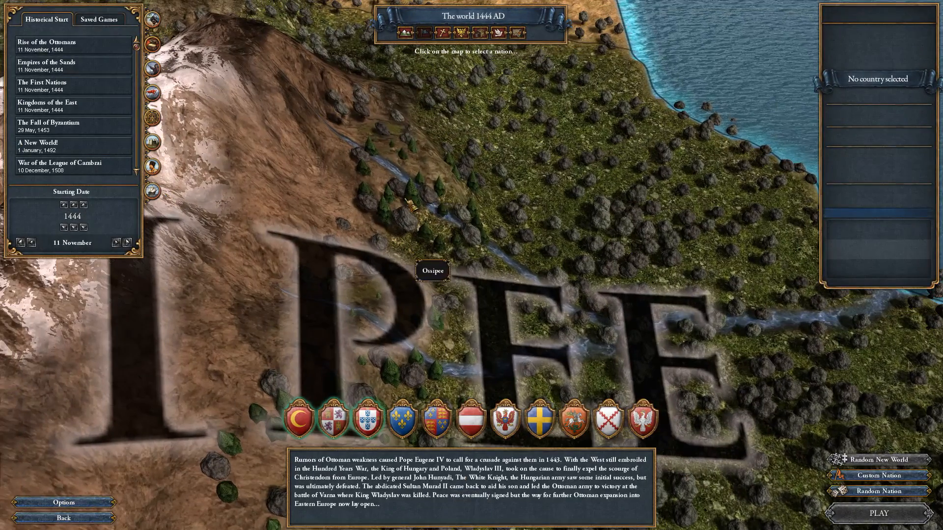
{"action": "scroll", "coordinate": [247, 284], "scroll_direction": "down", "scroll_amount": 3}
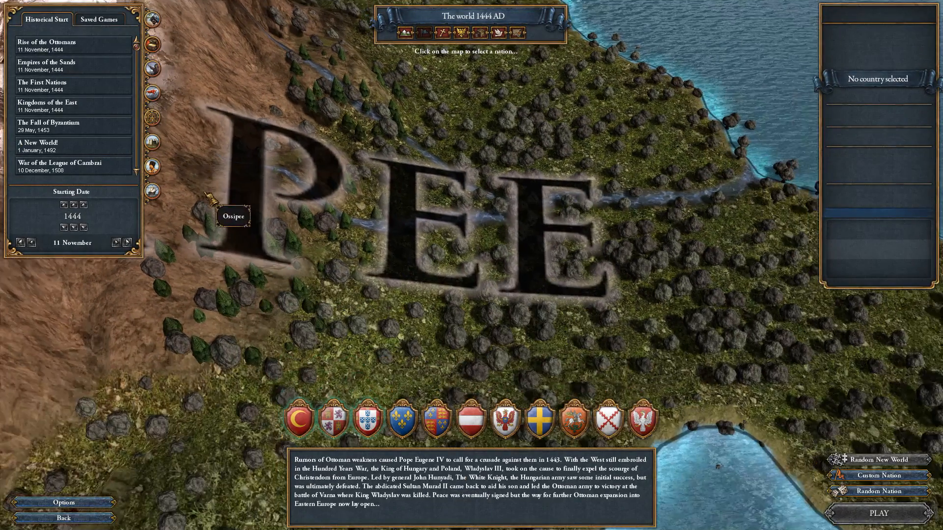
{"action": "key", "text": "super+Tab"}
{"action": "left_click", "coordinate": [381, 88]}
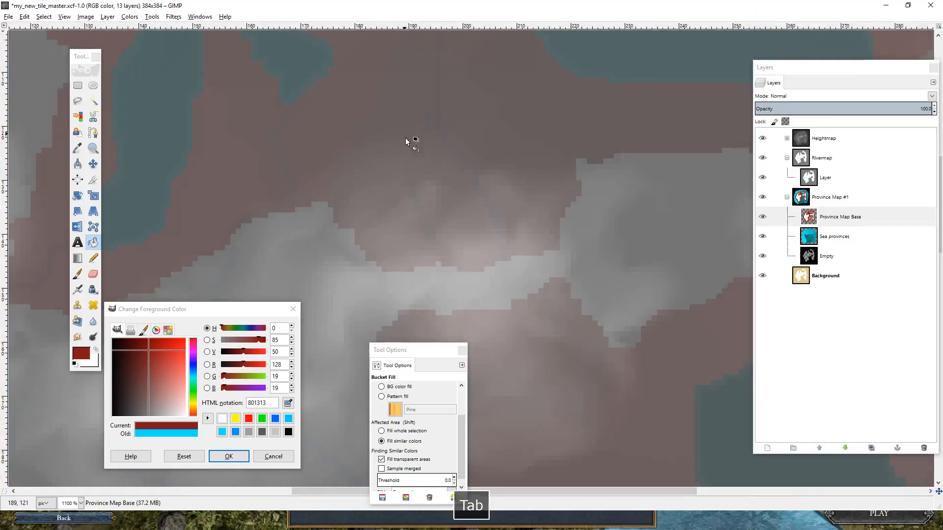
{"action": "key", "text": "super+Tab"}
{"action": "left_click", "coordinate": [453, 110]}
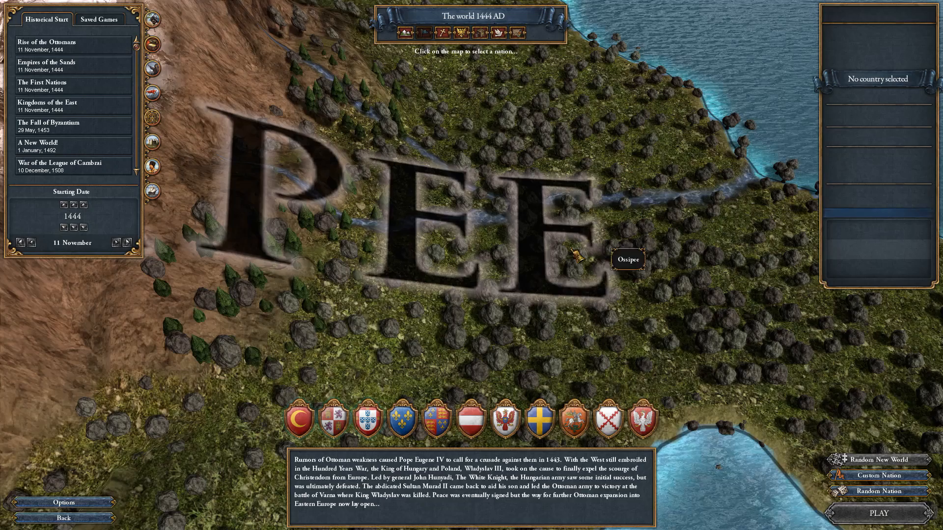
{"action": "left_click_drag", "start_coordinate": [256, 282], "coordinate": [329, 326]}
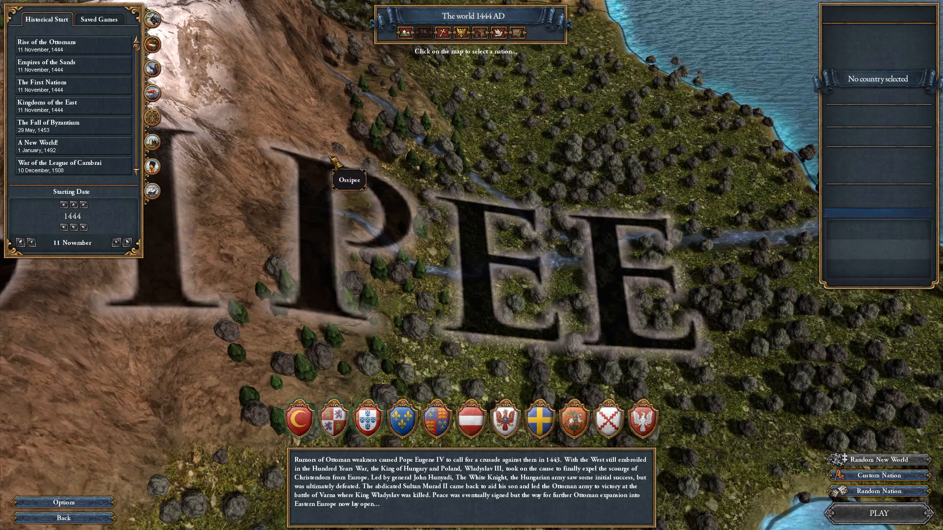
{"action": "left_click_drag", "start_coordinate": [417, 185], "coordinate": [421, 242]}
Step: Return to GIMP and hide the Heightmap layer to expose the province colours around the northern river
{"action": "key", "text": "alt+Tab"}
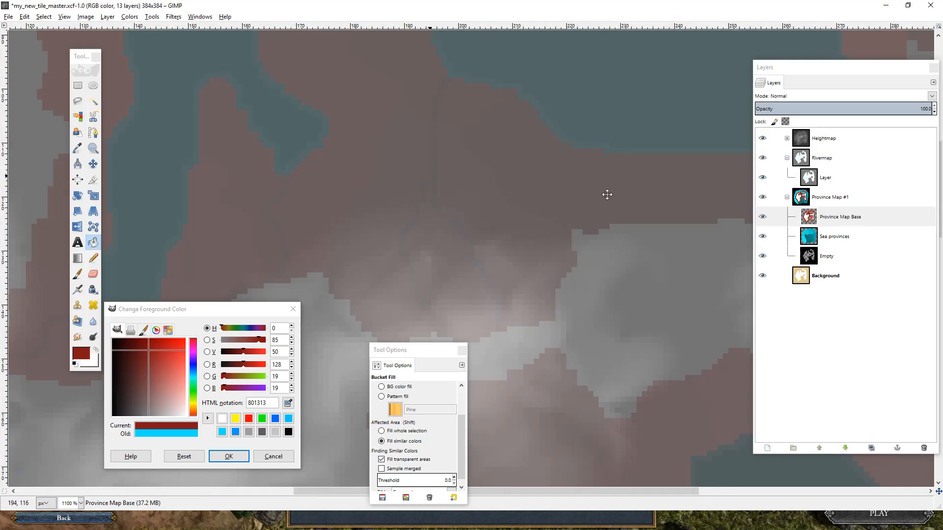
{"action": "left_click", "coordinate": [763, 138]}
{"action": "left_click_drag", "start_coordinate": [445, 144], "coordinate": [466, 199]}
Step: Try to pencil a revised border beside the forked river with 8e3636 sampled from the screen
{"action": "left_click", "coordinate": [288, 403]}
{"action": "left_click", "coordinate": [452, 204]}
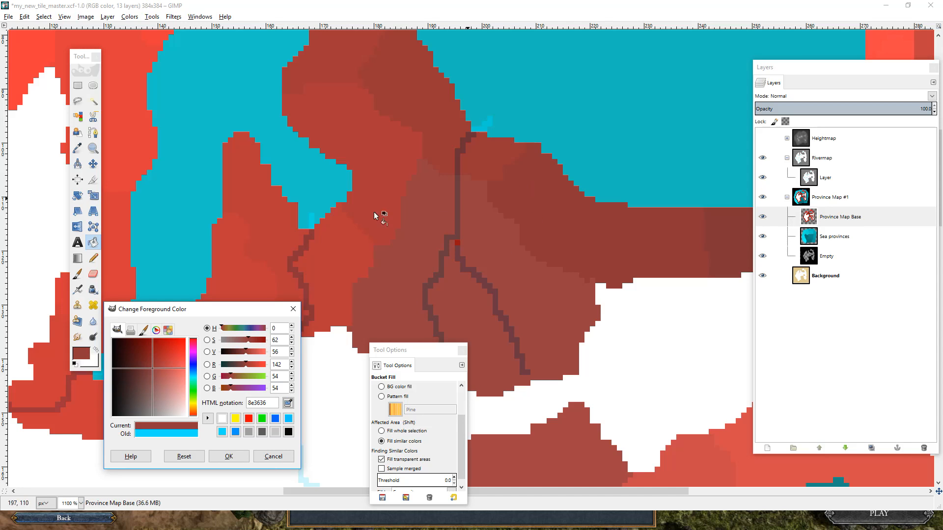
{"action": "left_click", "coordinate": [93, 258]}
{"action": "left_click_drag", "start_coordinate": [458, 173], "coordinate": [456, 231]}
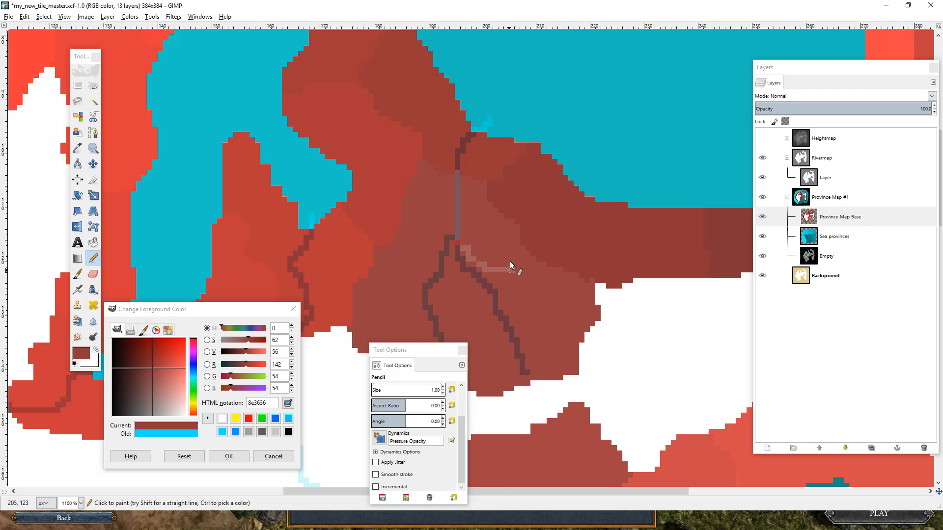
{"action": "key", "text": "ctrl+z"}
{"action": "left_click", "coordinate": [288, 404]}
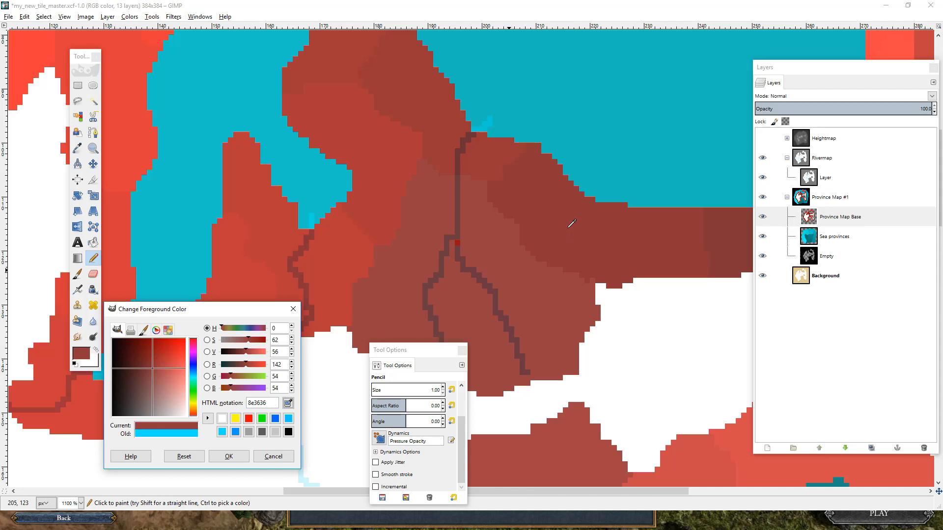
{"action": "left_click_drag", "start_coordinate": [539, 256], "coordinate": [507, 265]}
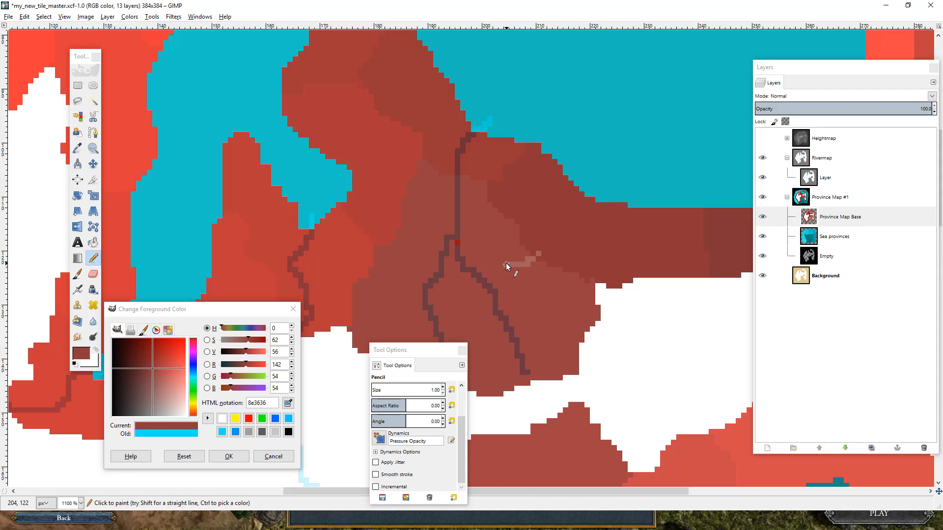
{"action": "key", "text": "ctrl+z"}
Step: Pick 730606 from the eastern coastal province with the Color Picker and pencil a border from its southern edge to the river's eastern branch
{"action": "key", "text": "ctrl"}
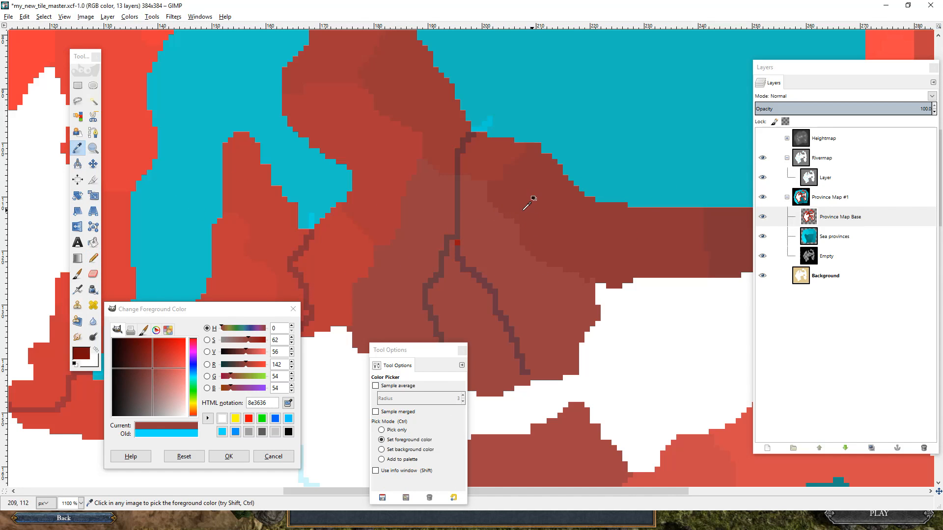
{"action": "left_click", "coordinate": [94, 258]}
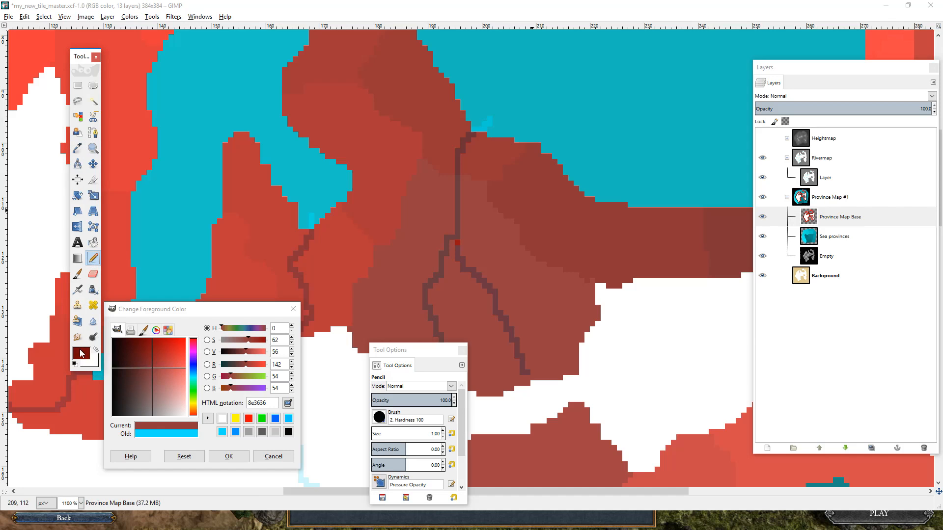
{"action": "left_click", "coordinate": [81, 354]}
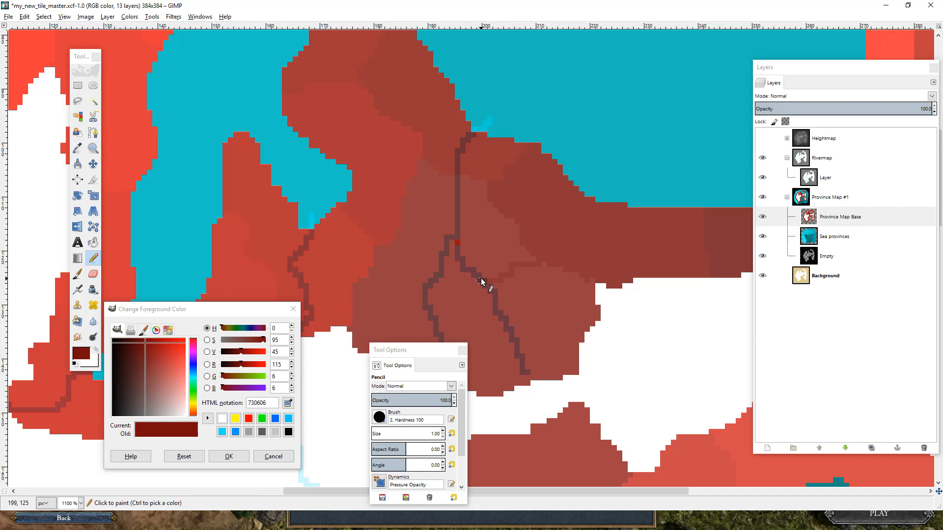
{"action": "left_click", "coordinate": [482, 279]}
Step: Extend the eastern coastal province to the river by penciling along its upper stretch and filling the area east of it with 730606
{"action": "left_click", "coordinate": [93, 242]}
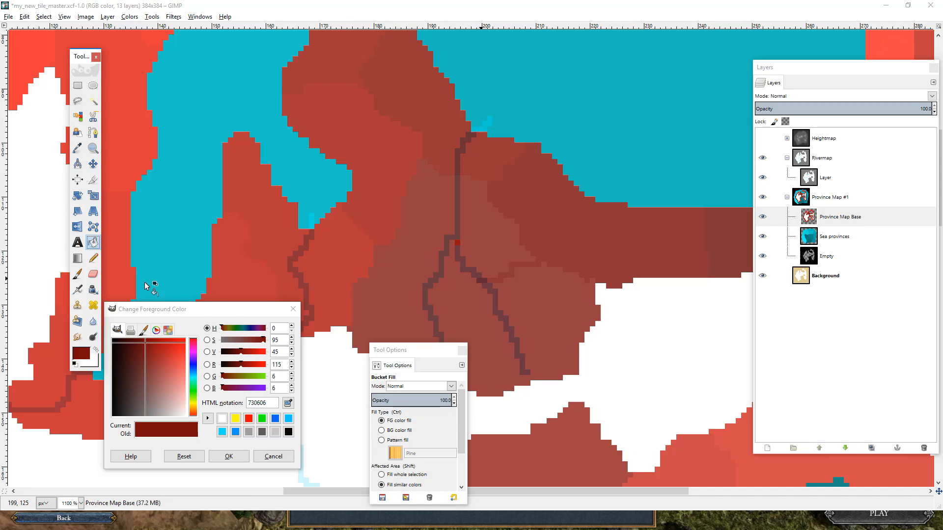
{"action": "left_click_drag", "start_coordinate": [459, 442], "coordinate": [458, 475]}
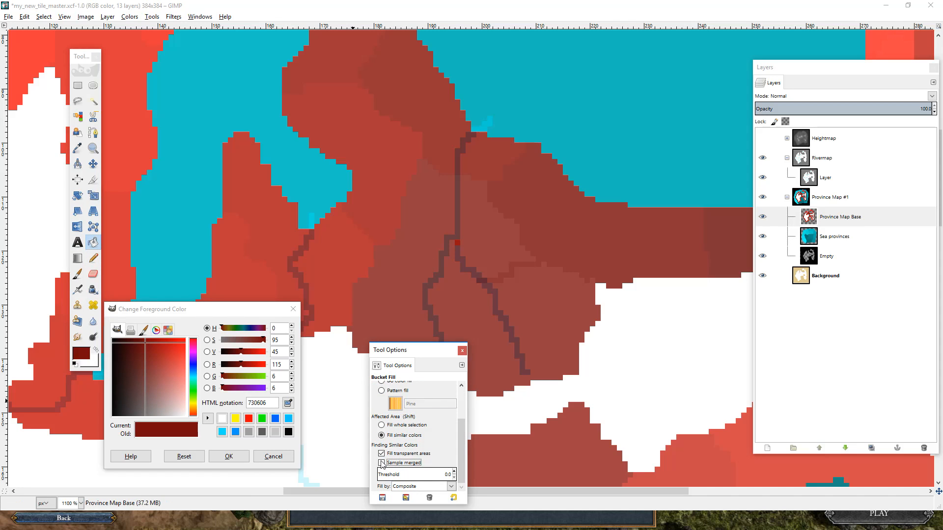
{"action": "left_click_drag", "start_coordinate": [411, 355], "coordinate": [375, 346]}
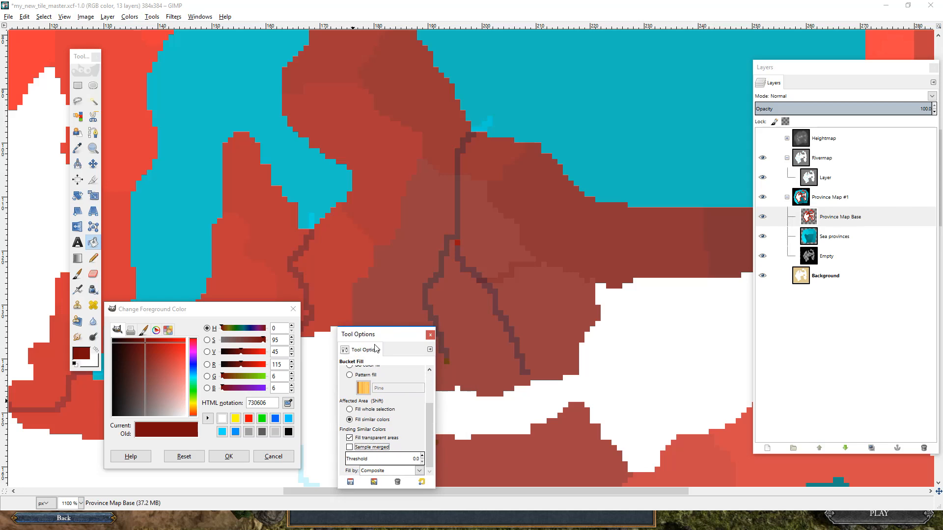
{"action": "left_click", "coordinate": [462, 258]}
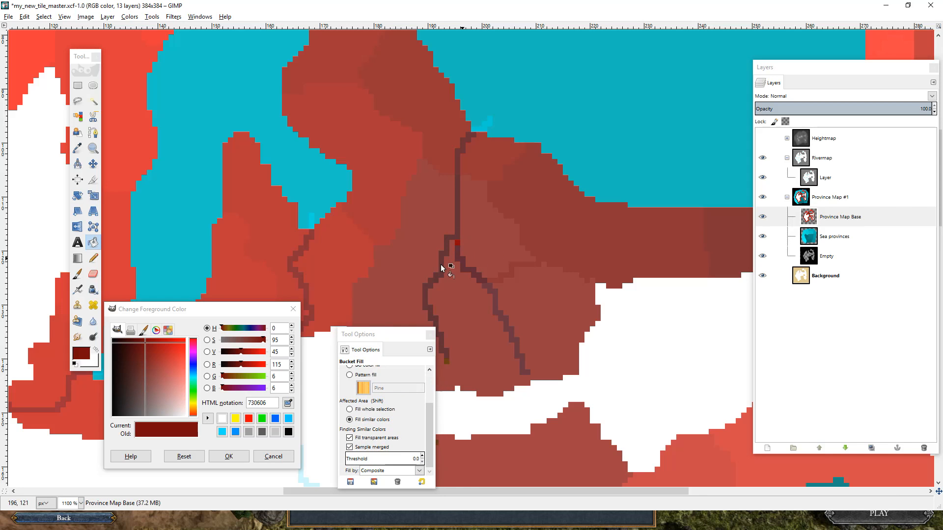
{"action": "key", "text": "ctrl+z"}
{"action": "left_click", "coordinate": [93, 258]}
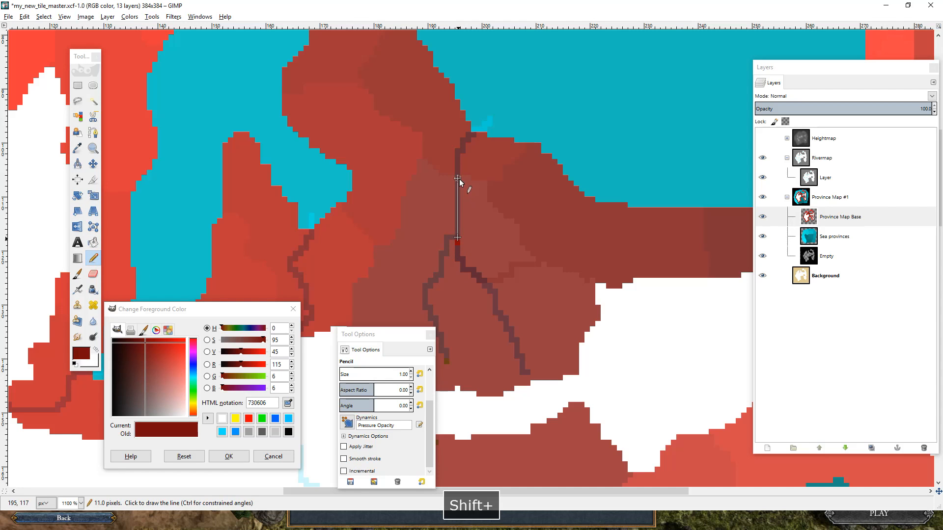
{"action": "left_click", "coordinate": [93, 243]}
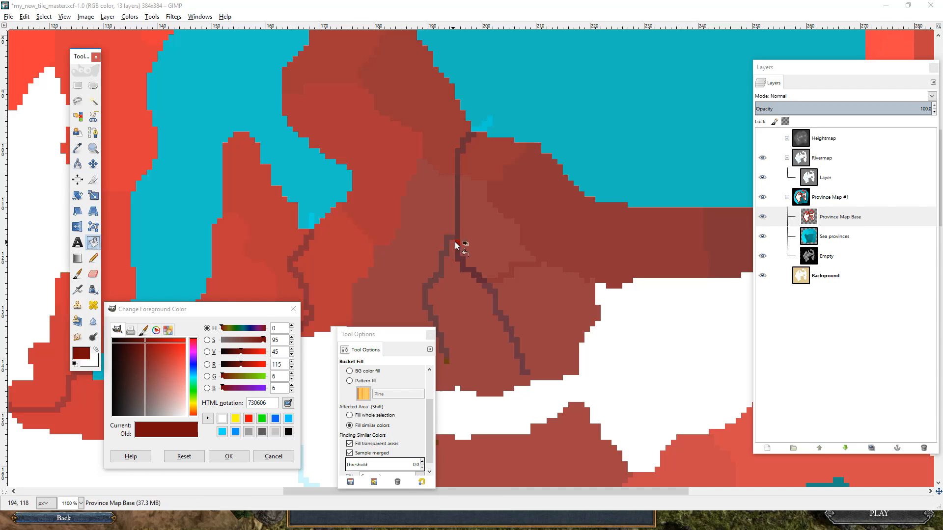
{"action": "left_click", "coordinate": [484, 242]}
{"action": "key", "text": "ctrl+z"}
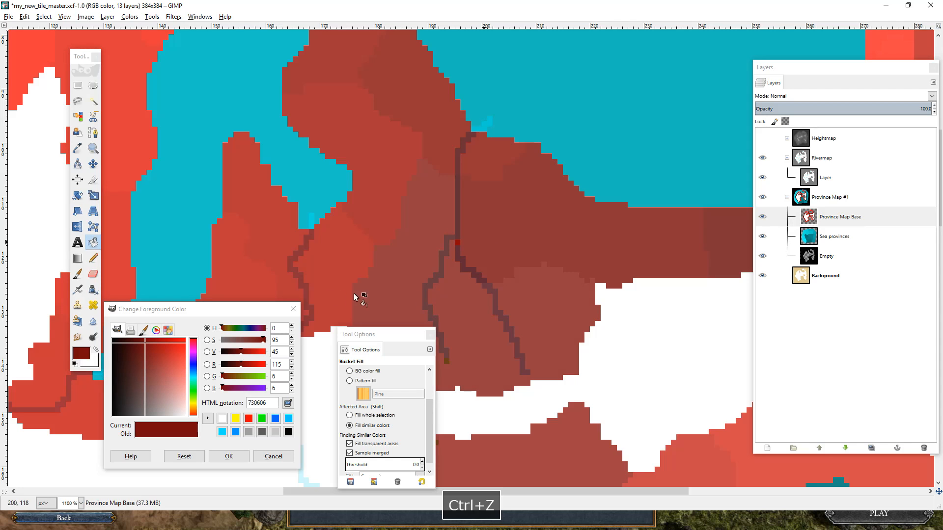
{"action": "left_click", "coordinate": [364, 444]}
{"action": "key", "text": "n"}
{"action": "left_click", "coordinate": [533, 377]}
{"action": "mouse_move", "coordinate": [551, 408]}
{"action": "left_mouse_down"}
{"action": "mouse_move", "coordinate": [503, 387]}
{"action": "mouse_move", "coordinate": [579, 327]}
{"action": "left_mouse_up"}
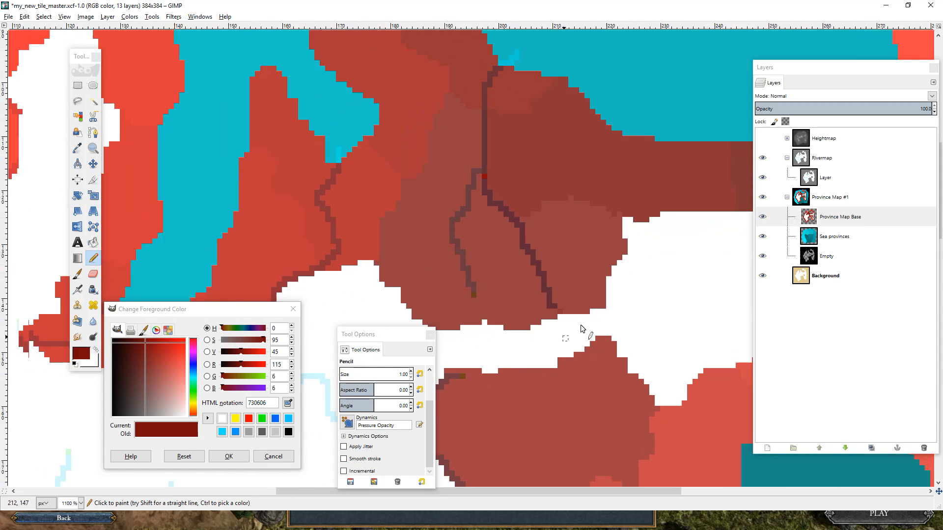
{"action": "key", "text": "ctrl+z"}
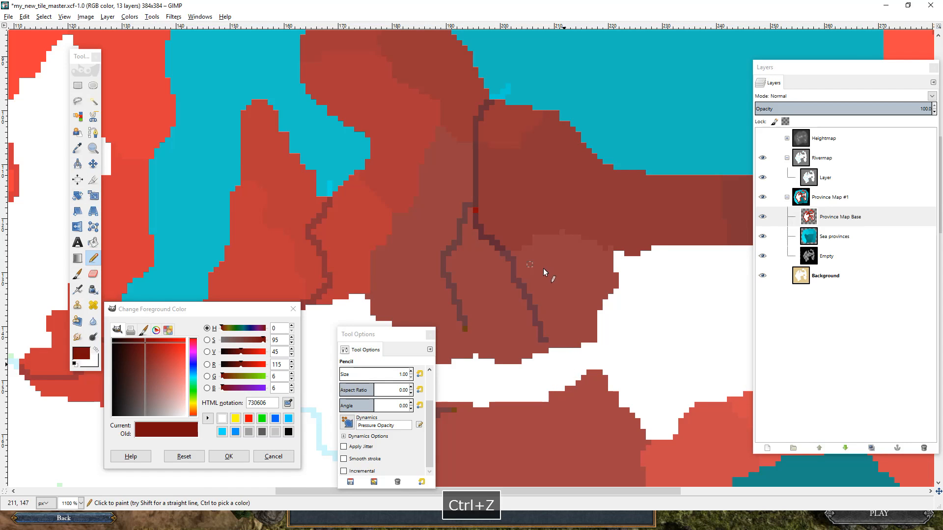
{"action": "mouse_move", "coordinate": [539, 220]}
{"action": "left_mouse_down"}
{"action": "mouse_move", "coordinate": [577, 297]}
{"action": "mouse_move", "coordinate": [597, 273]}
{"action": "left_mouse_up"}
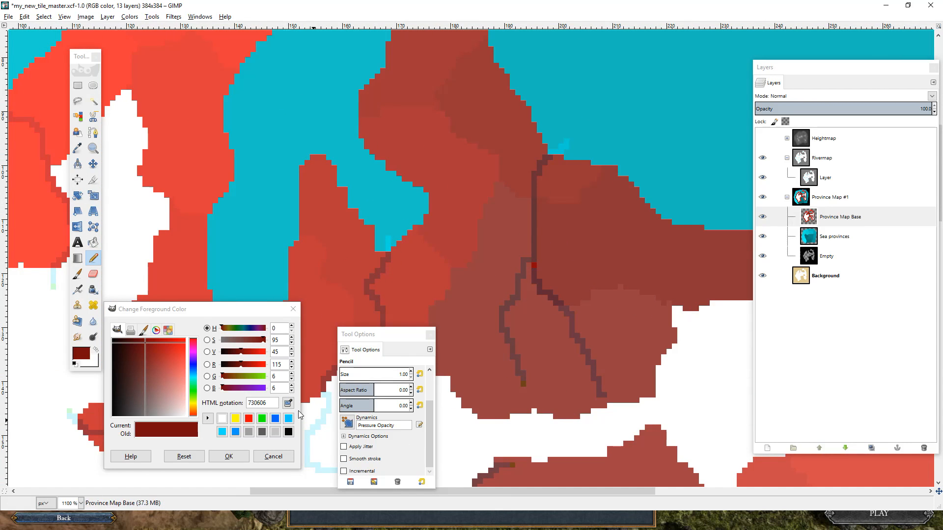
Step: Pick 990808 from the province west of the northern river, pencil its border to the river fork, and fill the enclosed area up to the river
{"action": "left_click", "coordinate": [78, 148]}
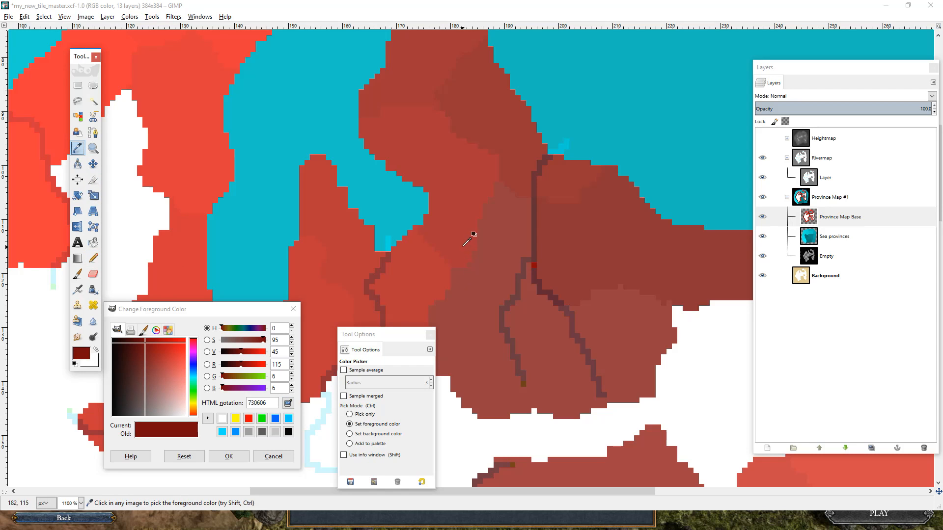
{"action": "left_click", "coordinate": [93, 258]}
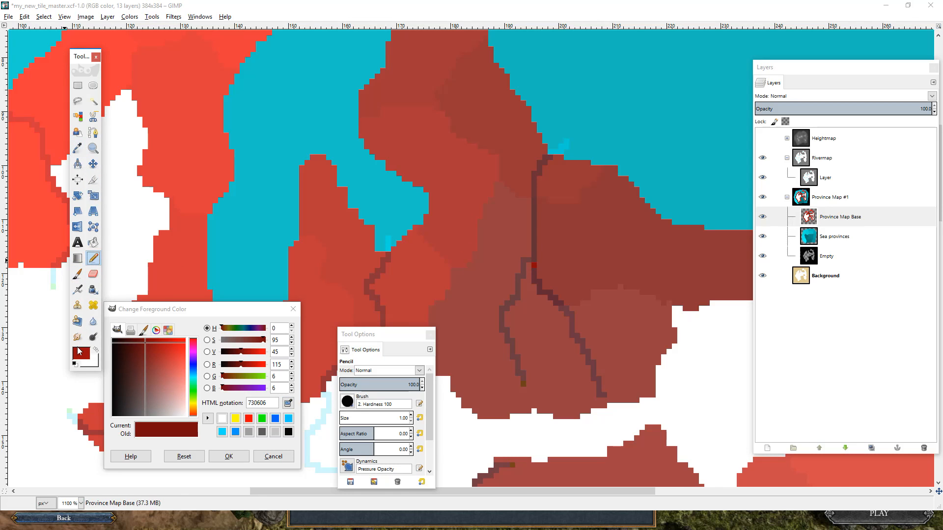
{"action": "left_click", "coordinate": [79, 351]}
{"action": "left_click", "coordinate": [458, 268]}
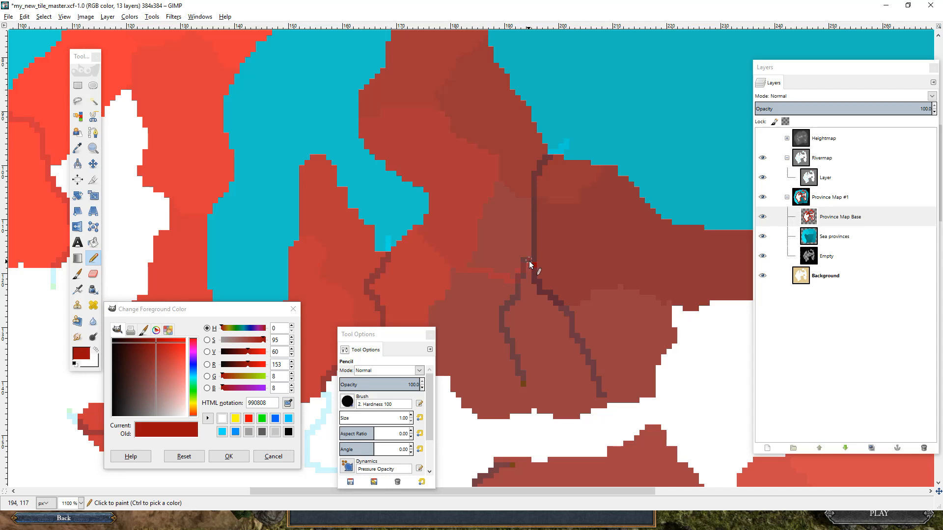
{"action": "left_click", "coordinate": [94, 243]}
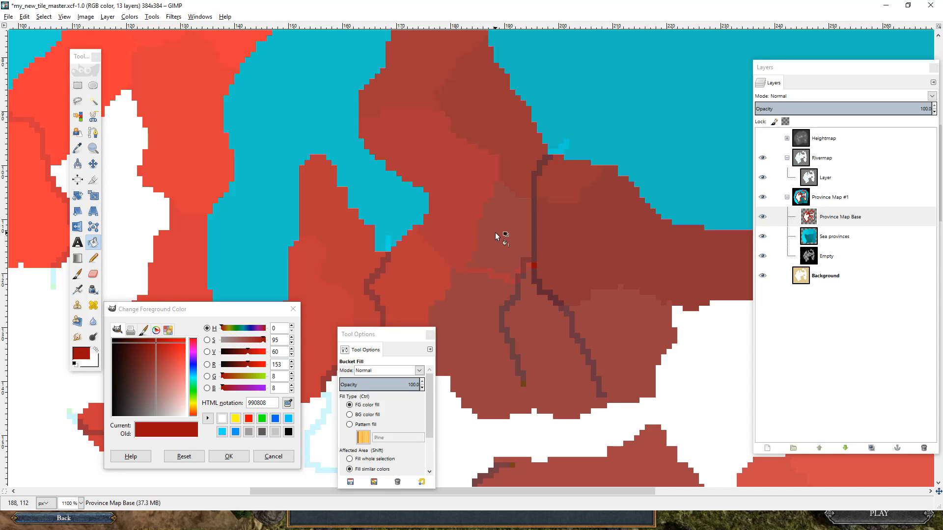
Step: Set the foreground colour to 801313 for the Pencil and show the Heightmap layer over the unpainted inland area
{"action": "left_click_drag", "start_coordinate": [542, 336], "coordinate": [496, 263]}
{"action": "left_click_drag", "start_coordinate": [644, 273], "coordinate": [565, 265]}
{"action": "left_click_drag", "start_coordinate": [575, 310], "coordinate": [599, 275]}
{"action": "left_click_drag", "start_coordinate": [480, 315], "coordinate": [514, 340]}
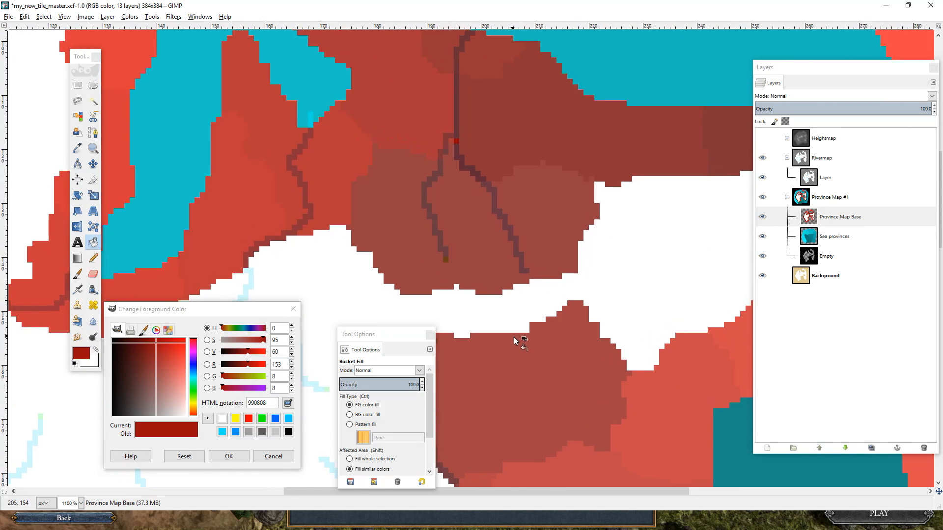
{"action": "left_click", "coordinate": [77, 147]}
{"action": "left_click", "coordinate": [87, 357]}
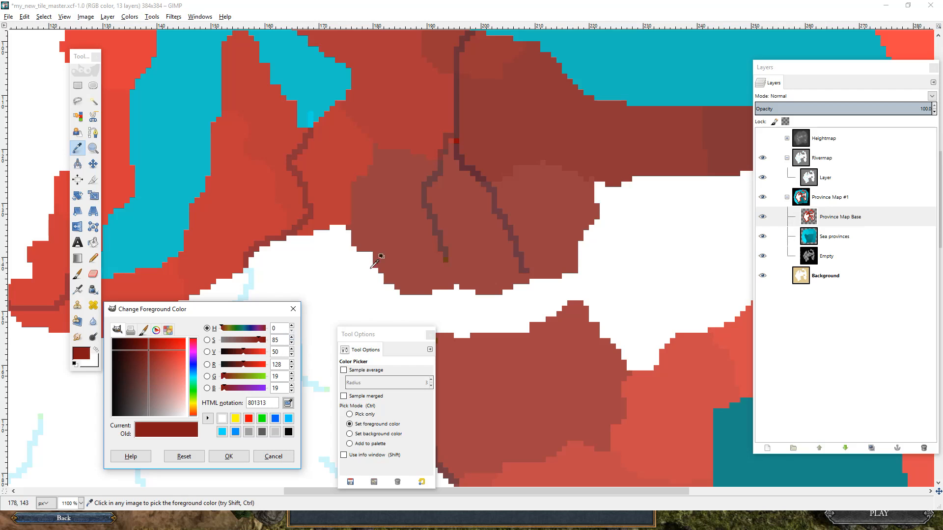
{"action": "left_click_drag", "start_coordinate": [374, 262], "coordinate": [376, 206]}
{"action": "left_click_drag", "start_coordinate": [428, 290], "coordinate": [323, 227]}
{"action": "left_click_drag", "start_coordinate": [387, 268], "coordinate": [324, 302]}
{"action": "left_click_drag", "start_coordinate": [467, 253], "coordinate": [506, 279]}
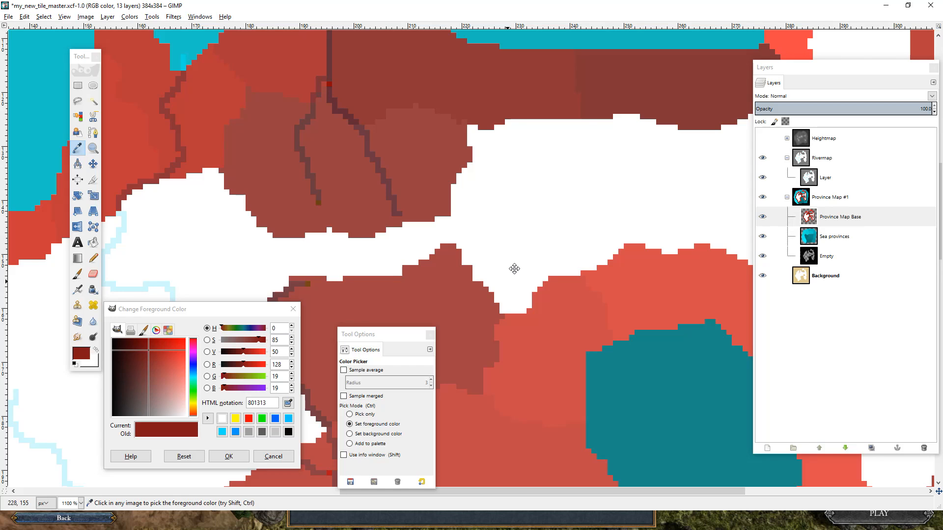
{"action": "left_click", "coordinate": [93, 258]}
{"action": "scroll", "coordinate": [574, 252], "scroll_direction": "up", "scroll_amount": 1}
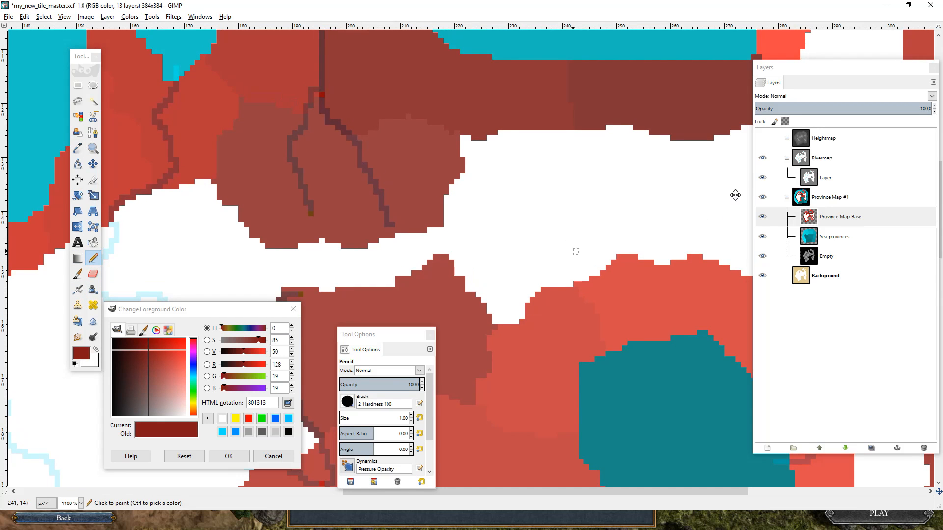
{"action": "left_click", "coordinate": [762, 138]}
Step: Pencil a new inland province's border in 801313 around the bright highlands, joining both ends to the provinces north of it
{"action": "left_click_drag", "start_coordinate": [615, 231], "coordinate": [701, 171]}
{"action": "left_click_drag", "start_coordinate": [571, 243], "coordinate": [678, 207]}
{"action": "left_click_drag", "start_coordinate": [497, 219], "coordinate": [402, 171]}
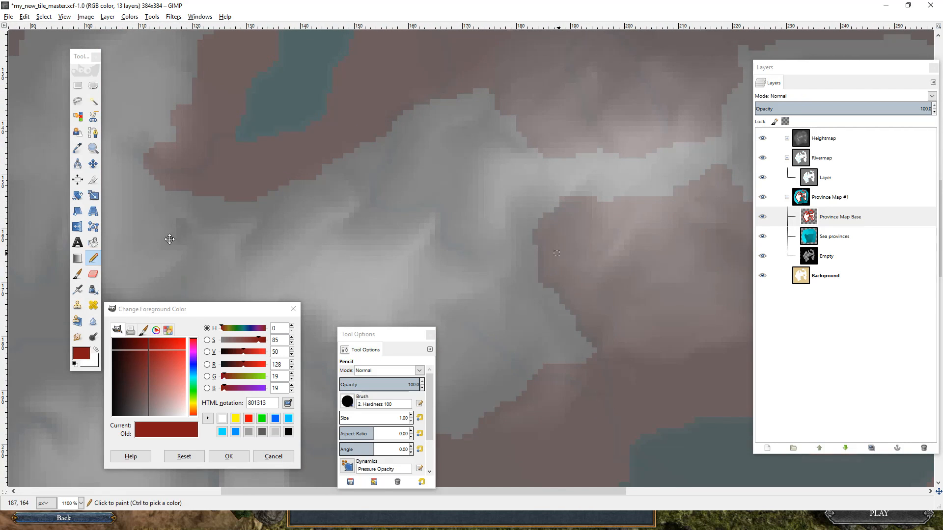
{"action": "left_click", "coordinate": [96, 260]}
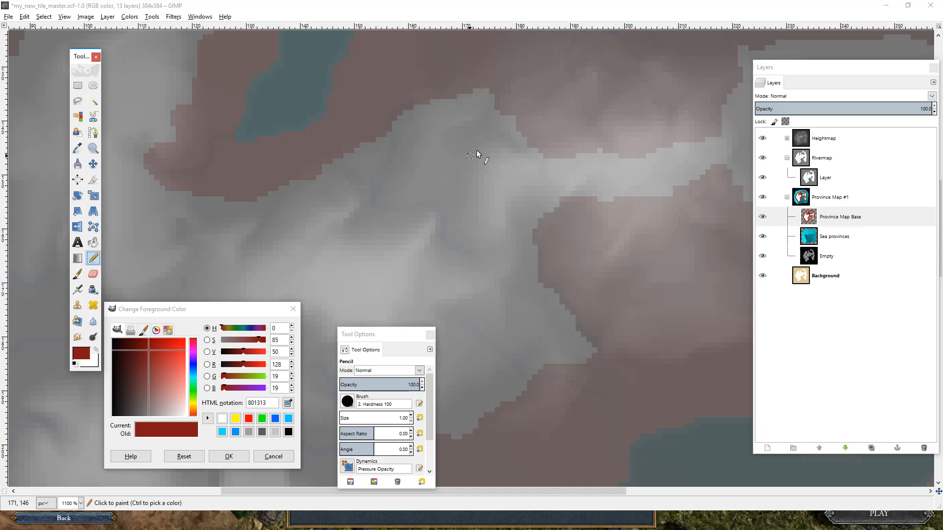
{"action": "left_click_drag", "start_coordinate": [309, 183], "coordinate": [339, 190]}
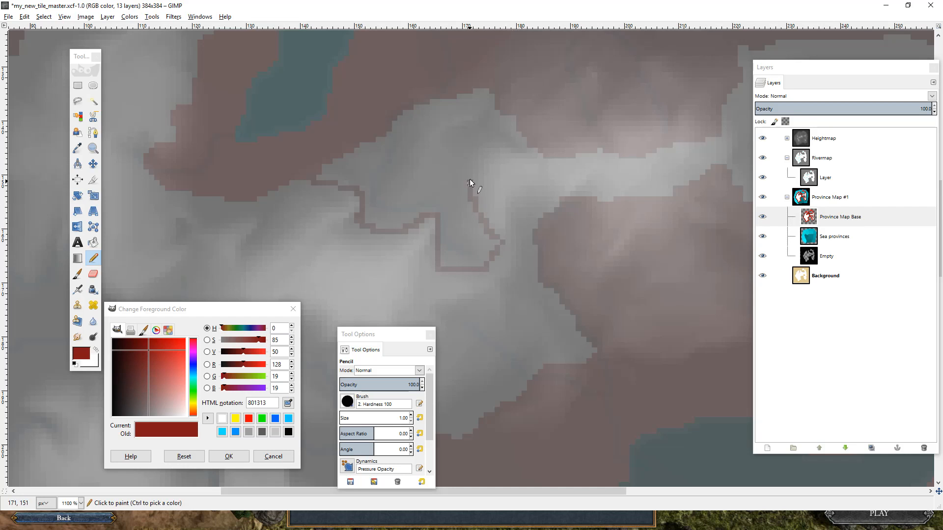
{"action": "left_click", "coordinate": [526, 145]}
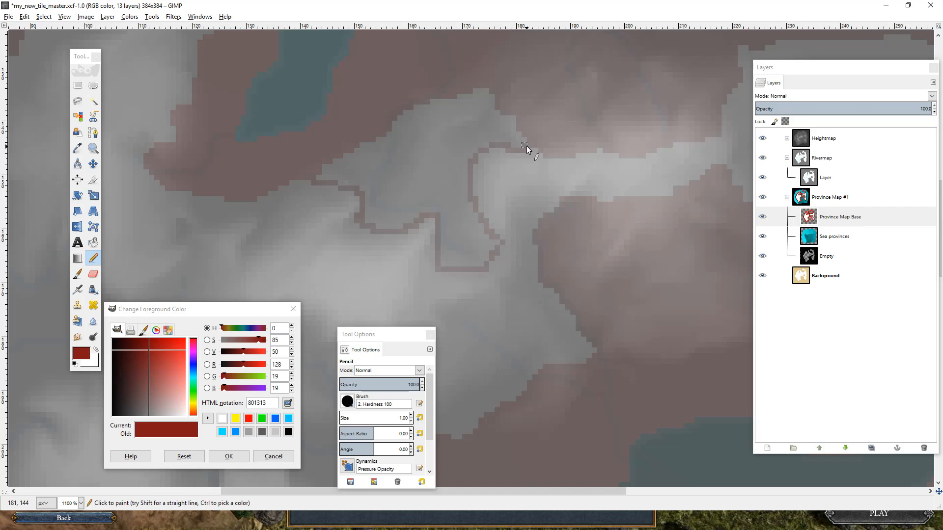
Step: Turn off Sample merged for Bucket Fill and fill the outlined inland province with 801313
{"action": "left_click", "coordinate": [94, 242]}
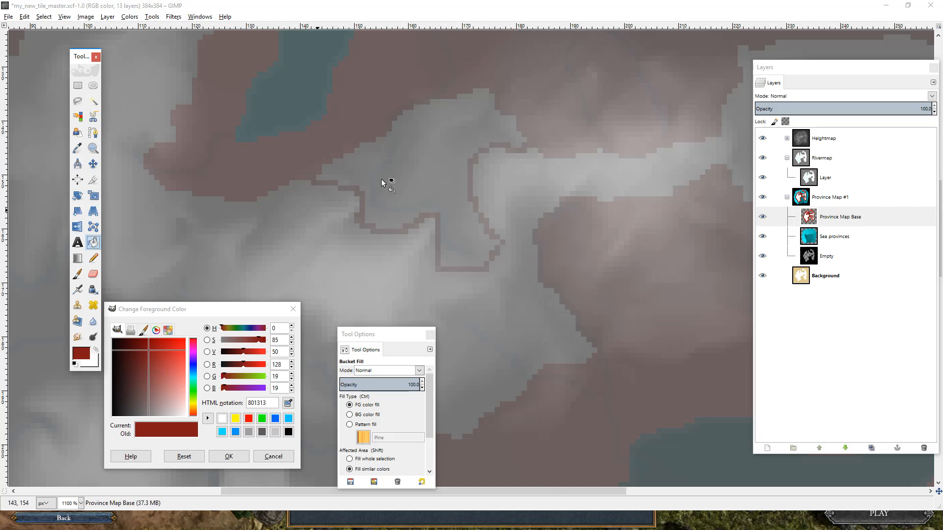
{"action": "key", "text": "ctrl+z"}
{"action": "scroll", "coordinate": [429, 416], "scroll_direction": "down", "scroll_amount": 3}
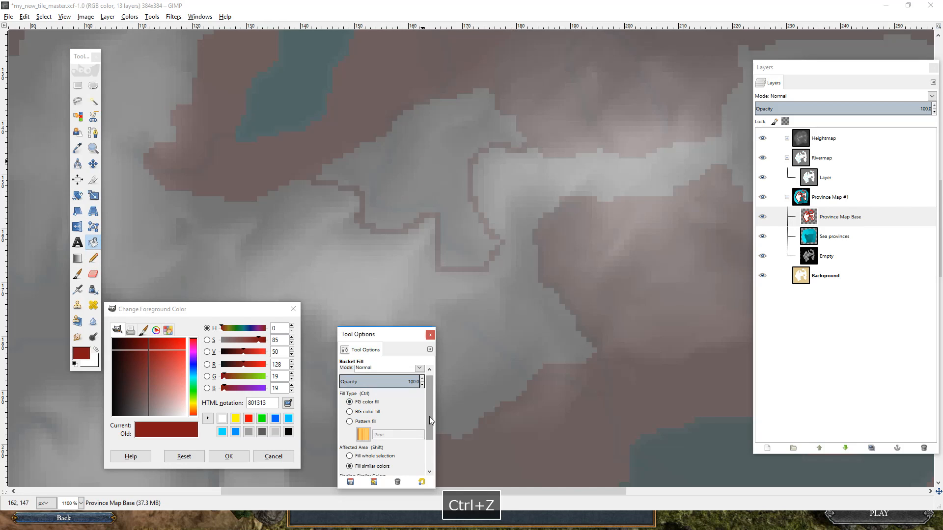
{"action": "left_click", "coordinate": [350, 447]}
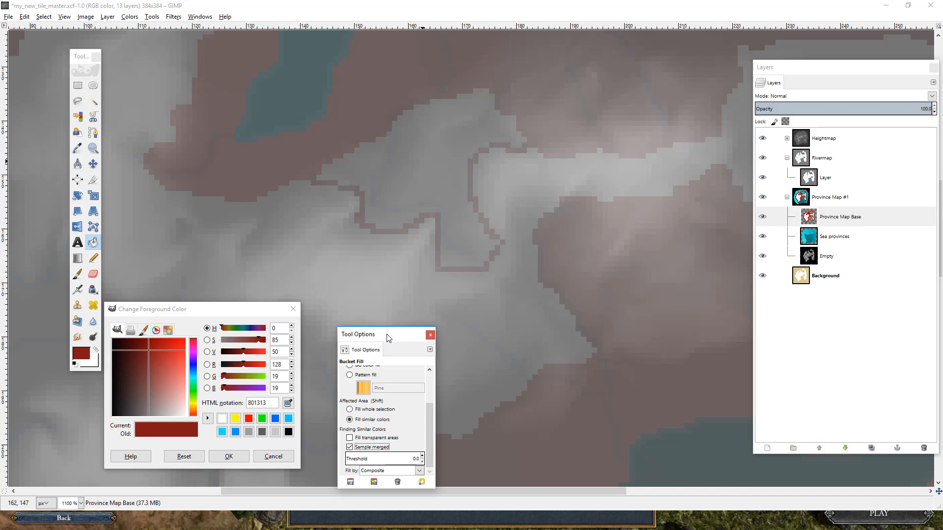
{"action": "left_click_drag", "start_coordinate": [388, 338], "coordinate": [364, 296]}
{"action": "left_click", "coordinate": [324, 405]}
{"action": "left_click", "coordinate": [447, 160]}
{"action": "left_click_drag", "start_coordinate": [421, 219], "coordinate": [388, 249]}
{"action": "left_click_drag", "start_coordinate": [362, 295], "coordinate": [463, 363]}
Step: Darken the foreground colour to 731111 and switch to the Pencil for the area southwest of the new inland province
{"action": "scroll", "coordinate": [281, 353], "scroll_direction": "down", "scroll_amount": 5}
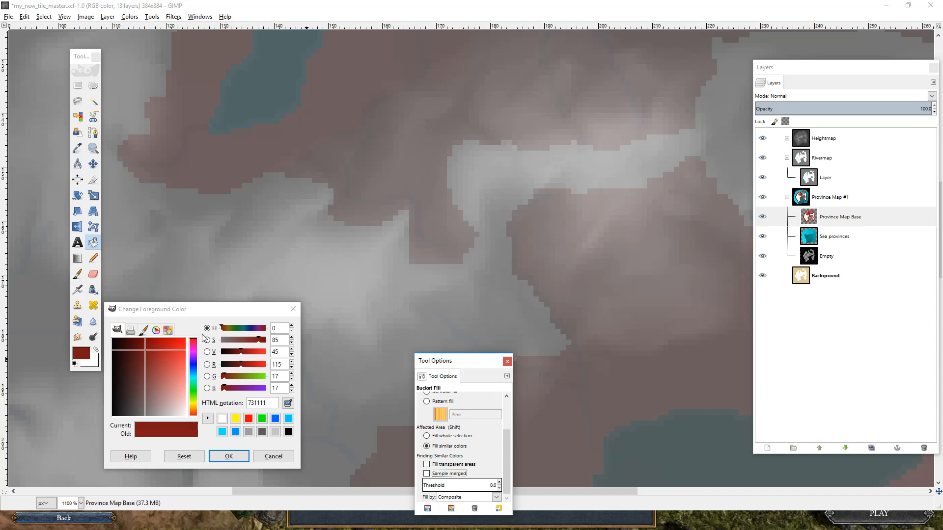
{"action": "left_click", "coordinate": [92, 258]}
{"action": "mouse_move", "coordinate": [362, 248]}
{"action": "left_mouse_down"}
{"action": "mouse_move", "coordinate": [561, 107]}
{"action": "mouse_move", "coordinate": [628, 168]}
{"action": "mouse_move", "coordinate": [550, 129]}
{"action": "left_mouse_up"}
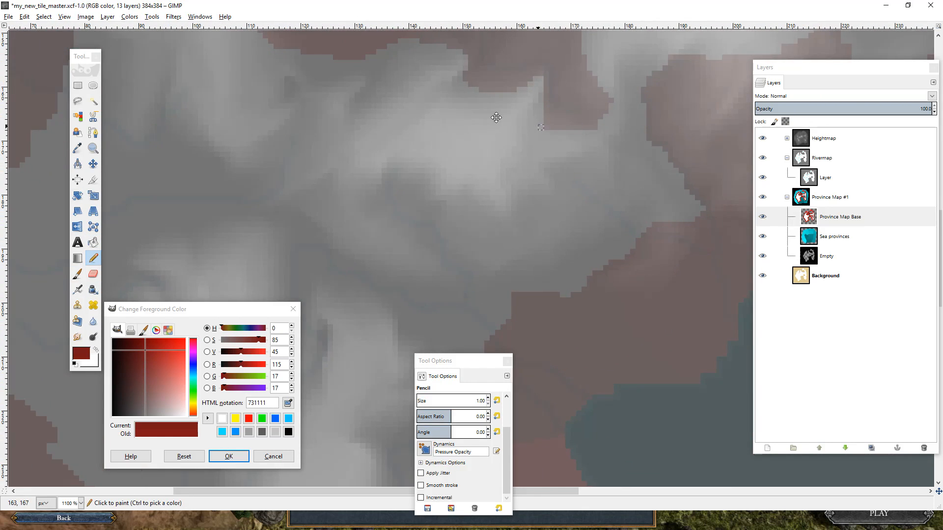
{"action": "left_click_drag", "start_coordinate": [489, 119], "coordinate": [549, 181]}
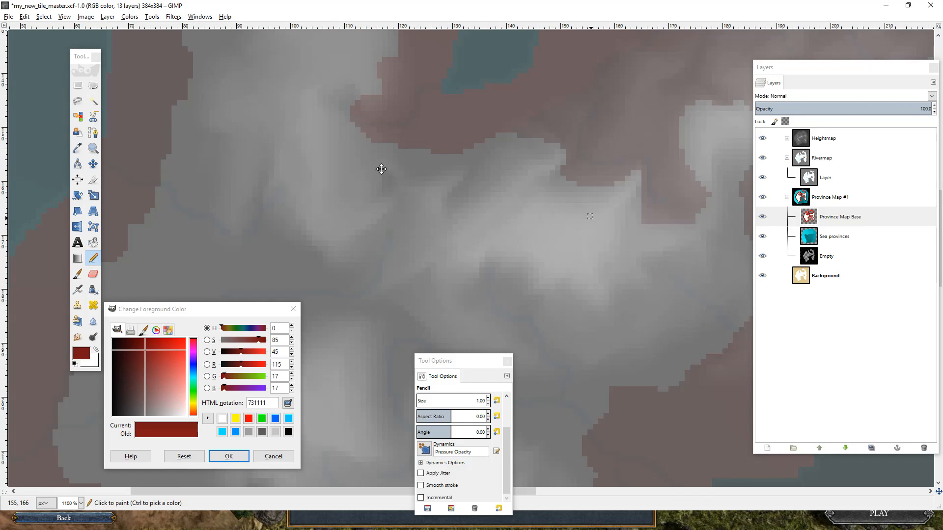
{"action": "mouse_move", "coordinate": [445, 161]}
{"action": "left_mouse_down"}
{"action": "mouse_move", "coordinate": [456, 197]}
{"action": "mouse_move", "coordinate": [446, 217]}
{"action": "mouse_move", "coordinate": [594, 222]}
{"action": "left_mouse_up"}
{"action": "key", "text": "ctrl+z"}
{"action": "key", "text": "ctrl+z"}
{"action": "key", "text": "ctrl+z"}
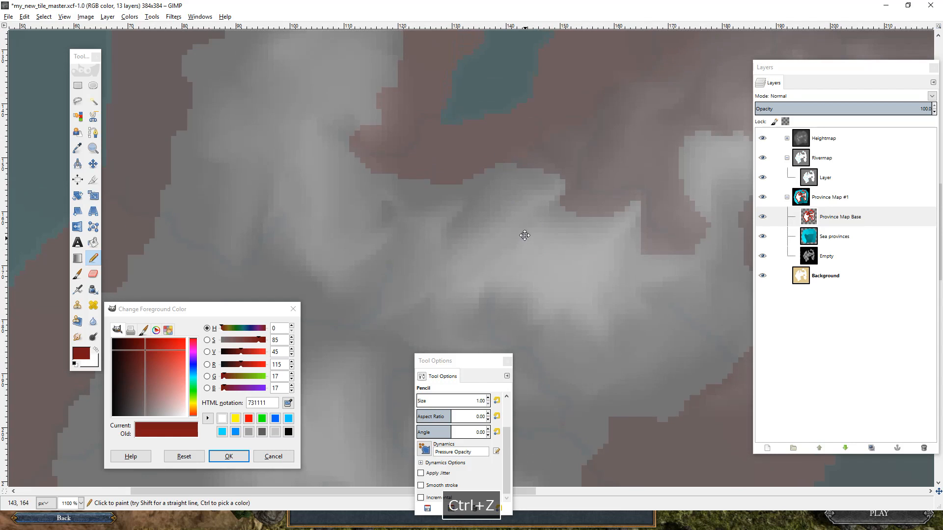
Step: Pencil a border from the coastal province's southern edge across the highlands to the inland province, and fill the enclosed area with 731111
{"action": "mouse_move", "coordinate": [391, 173]}
{"action": "left_mouse_down"}
{"action": "mouse_move", "coordinate": [395, 198]}
{"action": "mouse_move", "coordinate": [377, 216]}
{"action": "mouse_move", "coordinate": [370, 247]}
{"action": "mouse_move", "coordinate": [384, 268]}
{"action": "mouse_move", "coordinate": [507, 250]}
{"action": "mouse_move", "coordinate": [596, 258]}
{"action": "mouse_move", "coordinate": [635, 242]}
{"action": "left_mouse_up"}
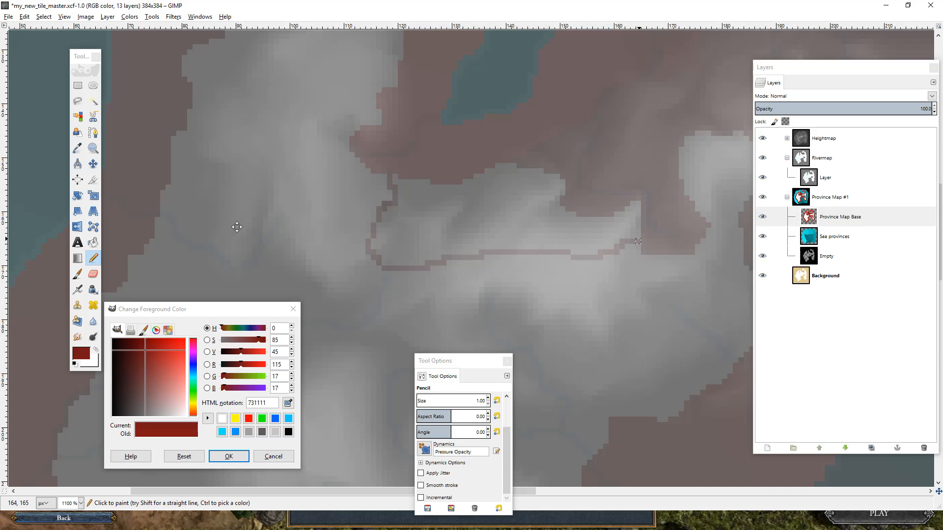
{"action": "left_click", "coordinate": [93, 242]}
{"action": "left_click", "coordinate": [485, 224]}
Step: Set the foreground colour to 660f0f for penciling the province south of the mountain ridge
{"action": "scroll", "coordinate": [506, 265], "scroll_direction": "down", "scroll_amount": 2}
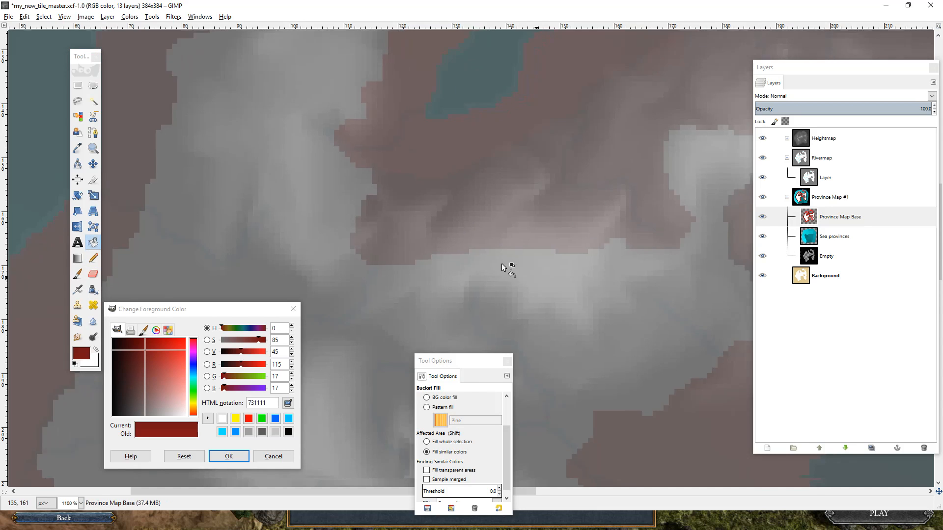
{"action": "scroll", "coordinate": [305, 267], "scroll_direction": "right", "scroll_amount": 3}
{"action": "scroll", "coordinate": [307, 265], "scroll_direction": "down", "scroll_amount": 1}
{"action": "scroll", "coordinate": [280, 352], "scroll_direction": "down", "scroll_amount": 5}
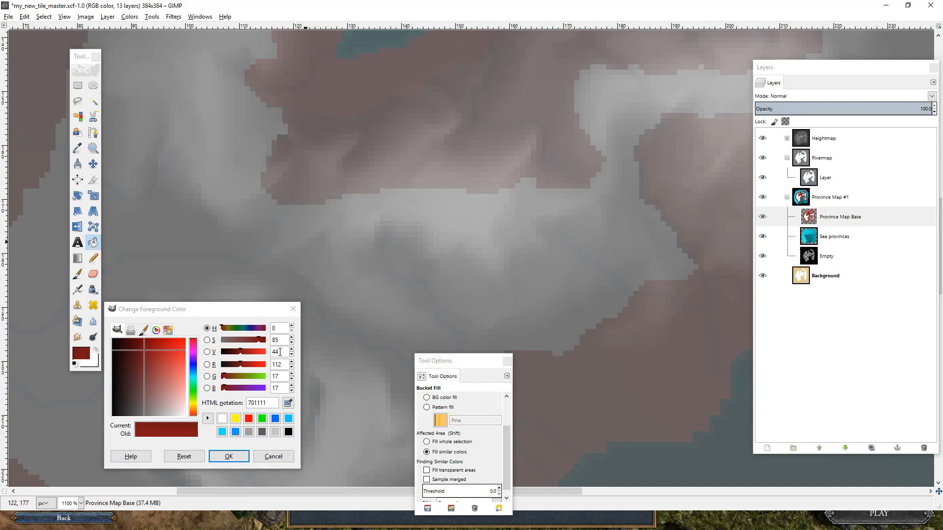
{"action": "left_click", "coordinate": [93, 258]}
{"action": "scroll", "coordinate": [283, 201], "scroll_direction": "down", "scroll_amount": 1}
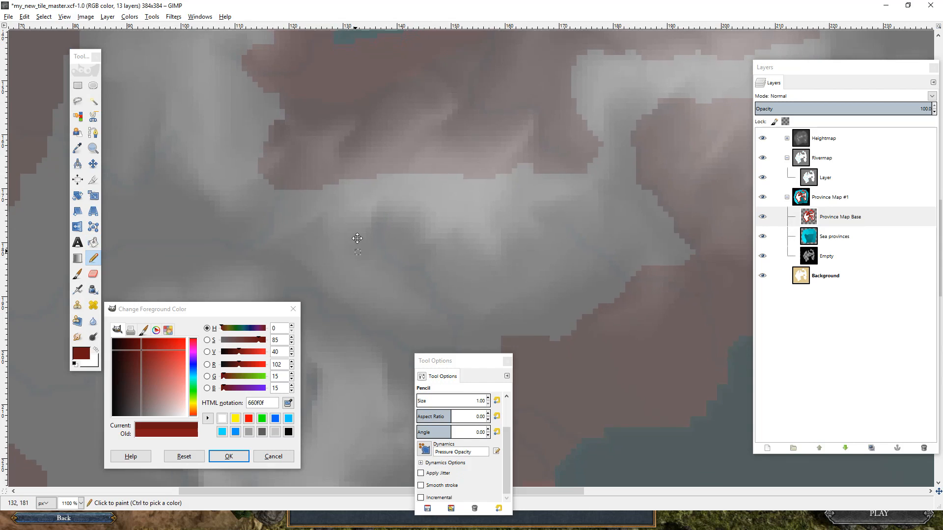
Step: Pencil a 660f0f province outline south of the ridge, leaving a gap along the peaks and running down towards the southeastern province
{"action": "left_click", "coordinate": [289, 194]}
{"action": "key", "text": "ctrl+z"}
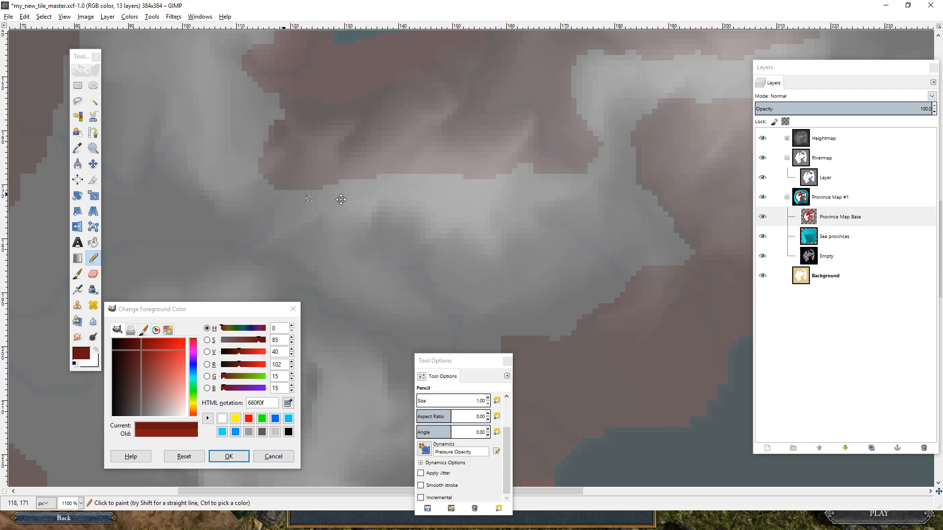
{"action": "mouse_move", "coordinate": [343, 200]}
{"action": "left_mouse_down"}
{"action": "mouse_move", "coordinate": [476, 211]}
{"action": "mouse_move", "coordinate": [510, 198]}
{"action": "mouse_move", "coordinate": [540, 269]}
{"action": "mouse_move", "coordinate": [522, 336]}
{"action": "left_mouse_up"}
{"action": "left_click_drag", "start_coordinate": [471, 290], "coordinate": [485, 230]}
{"action": "mouse_move", "coordinate": [365, 160]}
{"action": "left_mouse_down"}
{"action": "mouse_move", "coordinate": [373, 210]}
{"action": "mouse_move", "coordinate": [390, 233]}
{"action": "mouse_move", "coordinate": [478, 301]}
{"action": "left_mouse_up"}
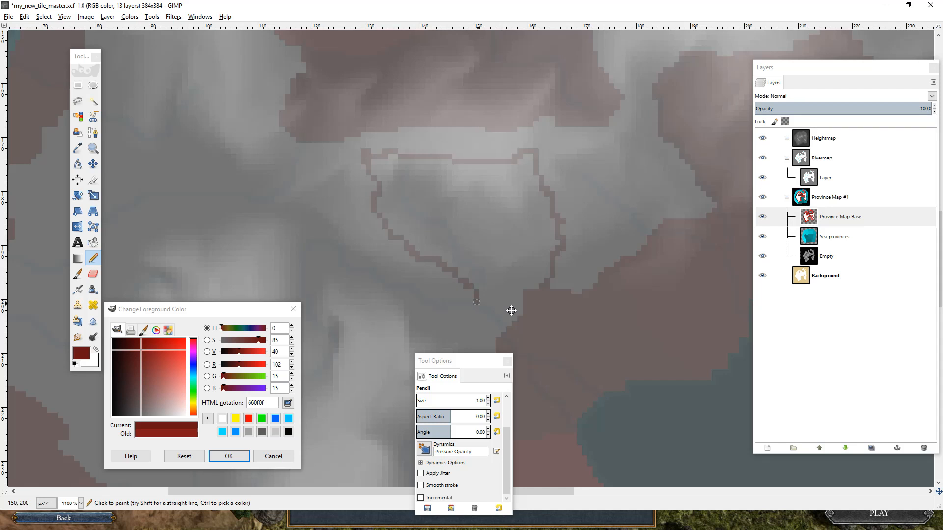
{"action": "left_click_drag", "start_coordinate": [537, 318], "coordinate": [486, 263]}
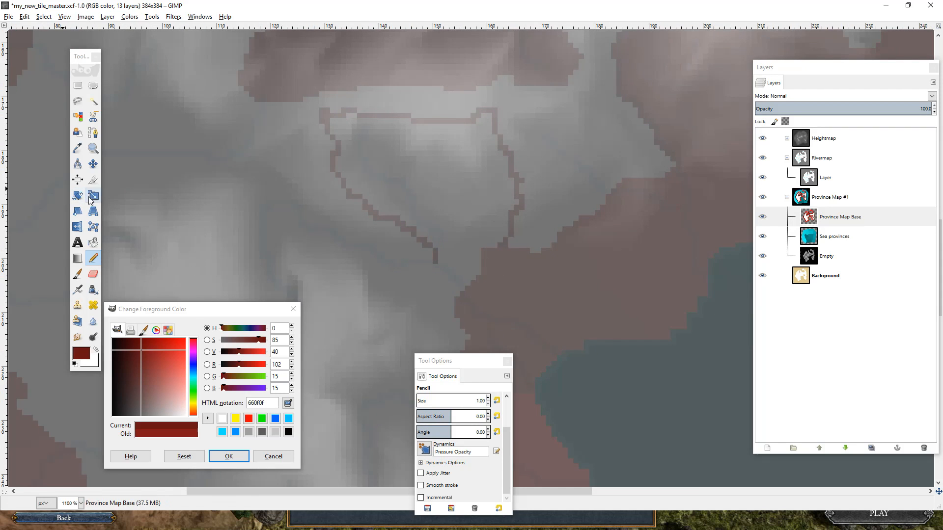
Step: Hide the Heightmap layer and, with Sample merged on, fill the river stretch linking the outline to the southeastern province with 660f0f
{"action": "left_click", "coordinate": [763, 139]}
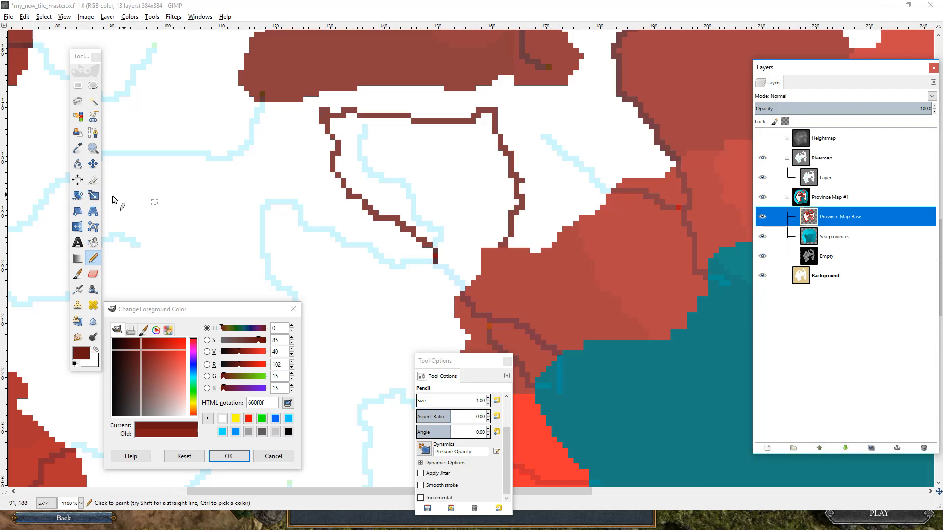
{"action": "left_click", "coordinate": [92, 243]}
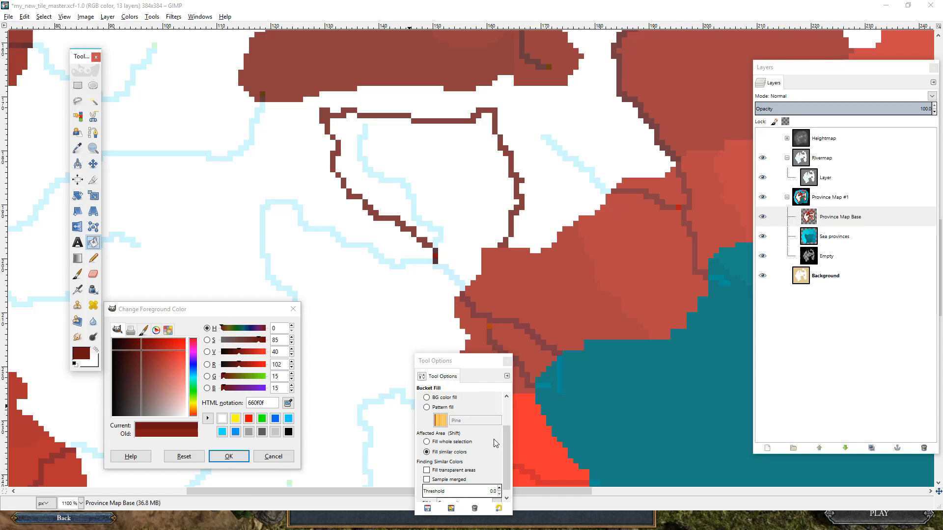
{"action": "left_click", "coordinate": [427, 479]}
{"action": "left_click", "coordinate": [445, 271]}
Step: Turn off Sample merged and fill the outlined province south of the ridge with 660f0f
{"action": "left_click", "coordinate": [94, 243]}
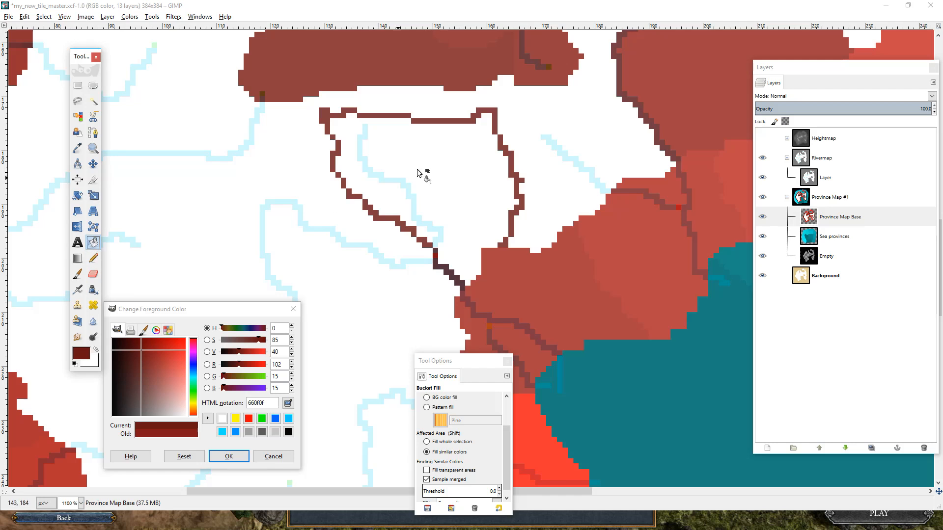
{"action": "left_click", "coordinate": [428, 480]}
{"action": "left_click", "coordinate": [448, 214]}
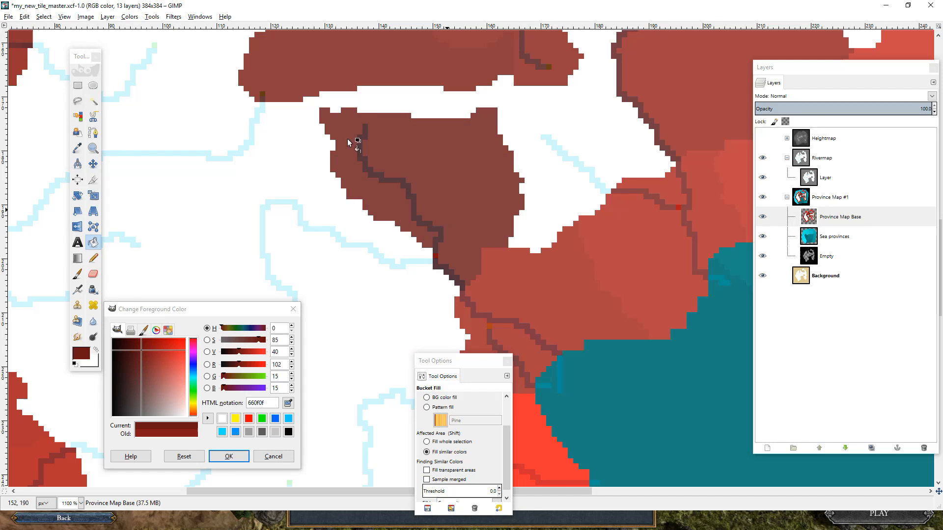
Step: Show the Heightmap layer again and set the foreground colour to ff3333 for the Pencil
{"action": "scroll", "coordinate": [590, 197], "scroll_direction": "up", "scroll_amount": 2}
{"action": "left_click", "coordinate": [762, 139]}
{"action": "left_click_drag", "start_coordinate": [549, 149], "coordinate": [490, 205]}
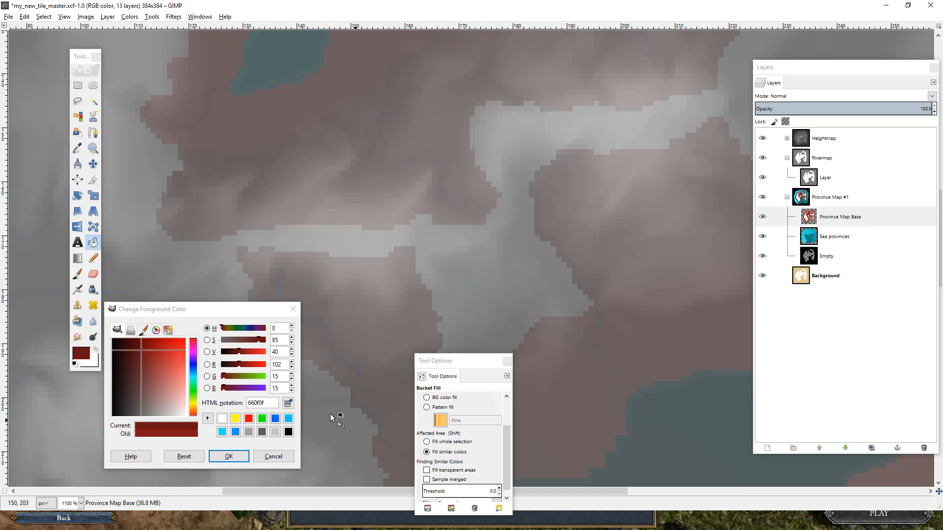
{"action": "scroll", "coordinate": [286, 339], "scroll_direction": "down", "scroll_amount": 5}
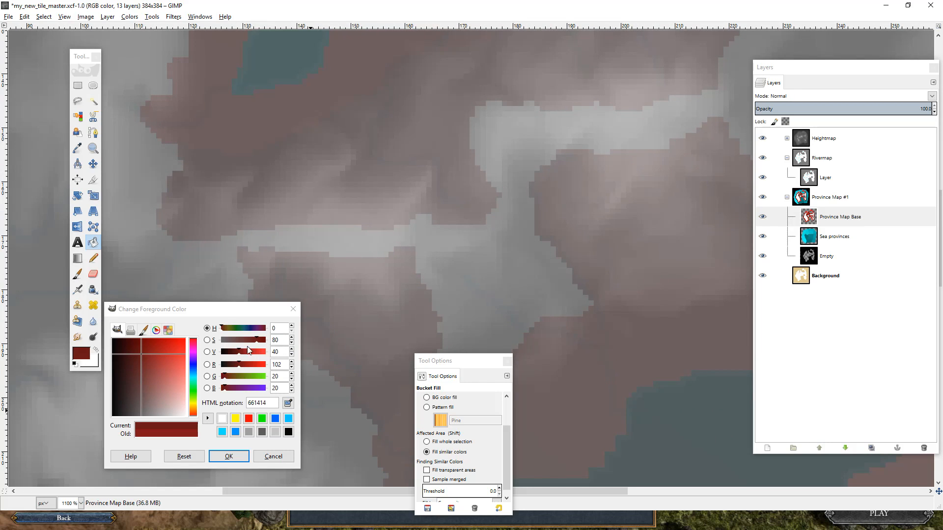
{"action": "left_click_drag", "start_coordinate": [240, 352], "coordinate": [325, 354]}
{"action": "left_click", "coordinate": [93, 258]}
Step: Pencil ff3333 borders across the two ridge openings beside the unpainted central valley and fill the valley with ff3333
{"action": "mouse_move", "coordinate": [352, 241]}
{"action": "left_mouse_down"}
{"action": "mouse_move", "coordinate": [309, 224]}
{"action": "mouse_move", "coordinate": [369, 238]}
{"action": "left_mouse_up"}
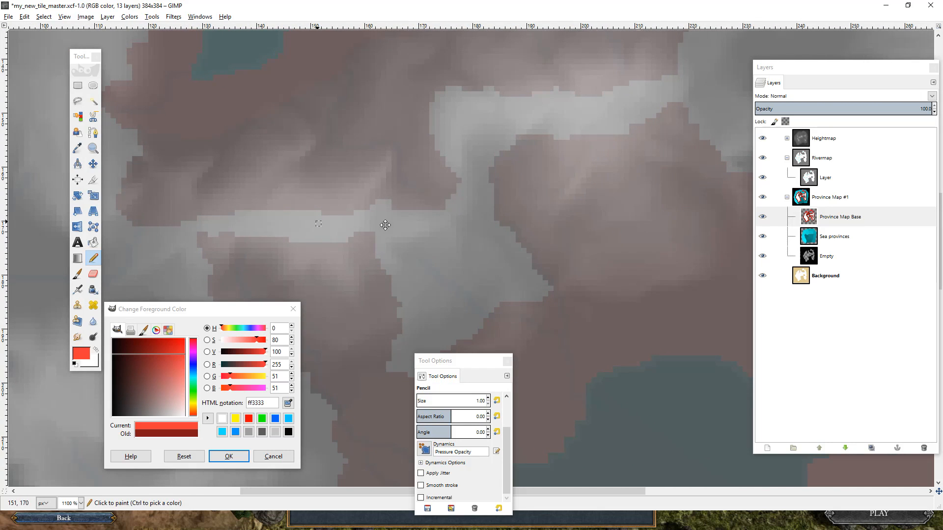
{"action": "left_click_drag", "start_coordinate": [375, 202], "coordinate": [384, 235]}
{"action": "mouse_move", "coordinate": [480, 204]}
{"action": "left_mouse_down"}
{"action": "mouse_move", "coordinate": [462, 224]}
{"action": "mouse_move", "coordinate": [494, 208]}
{"action": "mouse_move", "coordinate": [477, 189]}
{"action": "mouse_move", "coordinate": [504, 185]}
{"action": "left_mouse_up"}
{"action": "key", "text": "ctrl+z"}
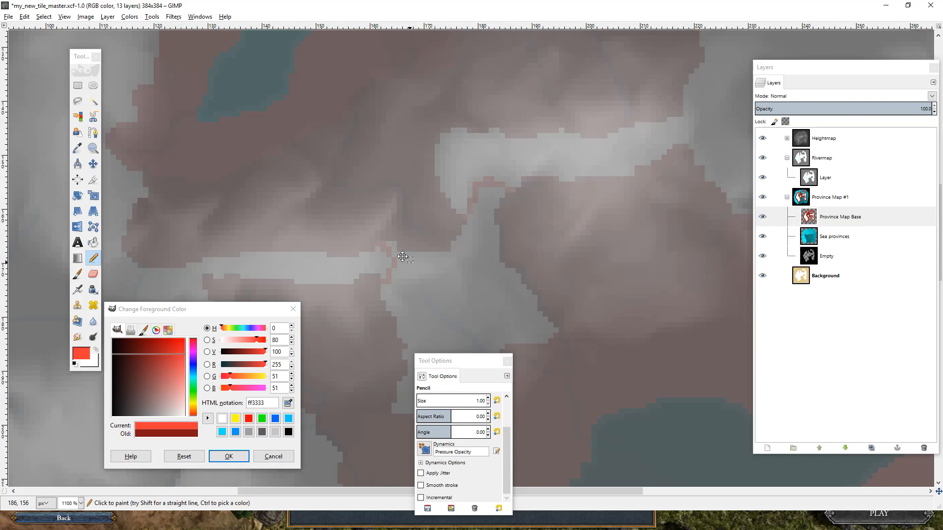
{"action": "left_click_drag", "start_coordinate": [409, 261], "coordinate": [387, 222]}
{"action": "left_click", "coordinate": [93, 242]}
{"action": "left_click", "coordinate": [450, 299]}
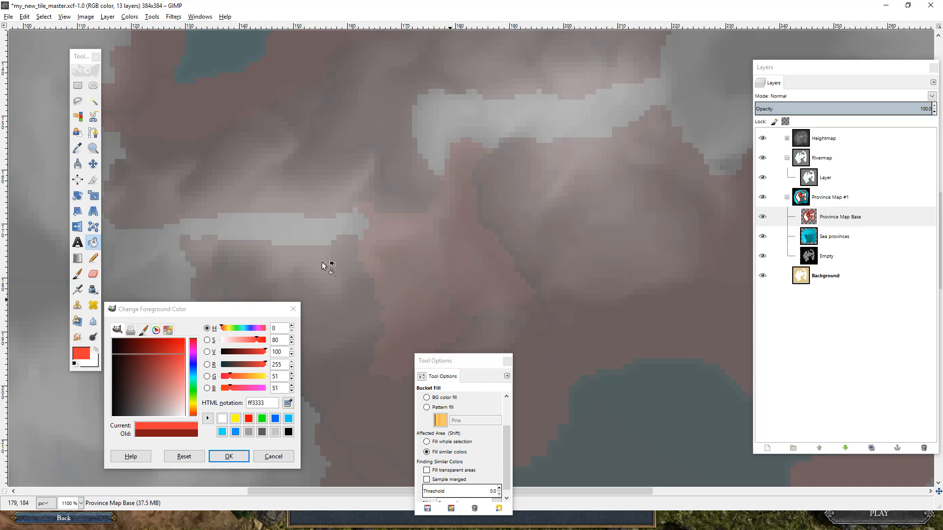
Step: Set the foreground colour to f23030, pencil a province outline off the western ridge's west end, and fill it
{"action": "left_click_drag", "start_coordinate": [334, 262], "coordinate": [478, 290]}
{"action": "left_click_drag", "start_coordinate": [432, 263], "coordinate": [552, 230]}
{"action": "scroll", "coordinate": [280, 353], "scroll_direction": "down", "scroll_amount": 5}
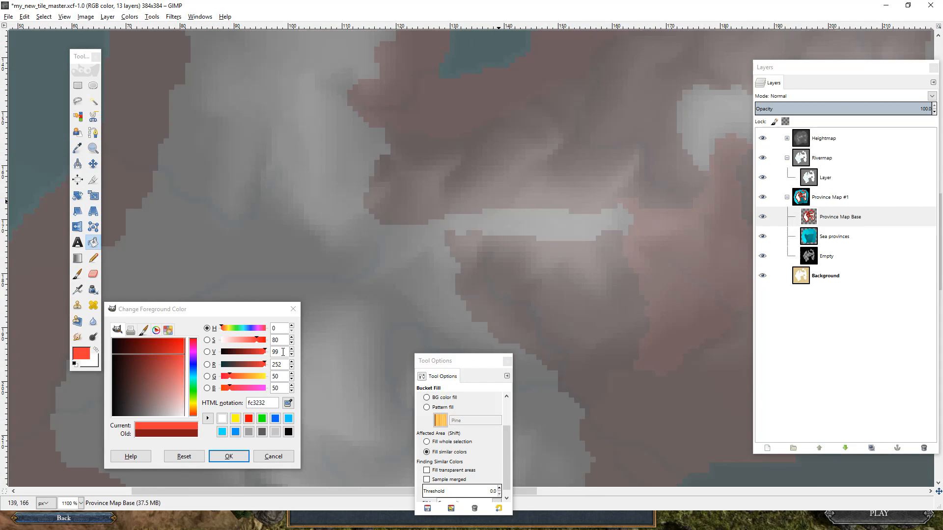
{"action": "left_click", "coordinate": [93, 257]}
{"action": "left_click_drag", "start_coordinate": [323, 267], "coordinate": [340, 213]}
{"action": "mouse_move", "coordinate": [379, 165]}
{"action": "left_mouse_down"}
{"action": "mouse_move", "coordinate": [335, 210]}
{"action": "mouse_move", "coordinate": [340, 274]}
{"action": "mouse_move", "coordinate": [412, 319]}
{"action": "left_mouse_up"}
{"action": "left_click_drag", "start_coordinate": [396, 288], "coordinate": [352, 234]}
{"action": "mouse_move", "coordinate": [373, 264]}
{"action": "left_mouse_down"}
{"action": "mouse_move", "coordinate": [421, 285]}
{"action": "mouse_move", "coordinate": [449, 261]}
{"action": "mouse_move", "coordinate": [458, 233]}
{"action": "left_mouse_up"}
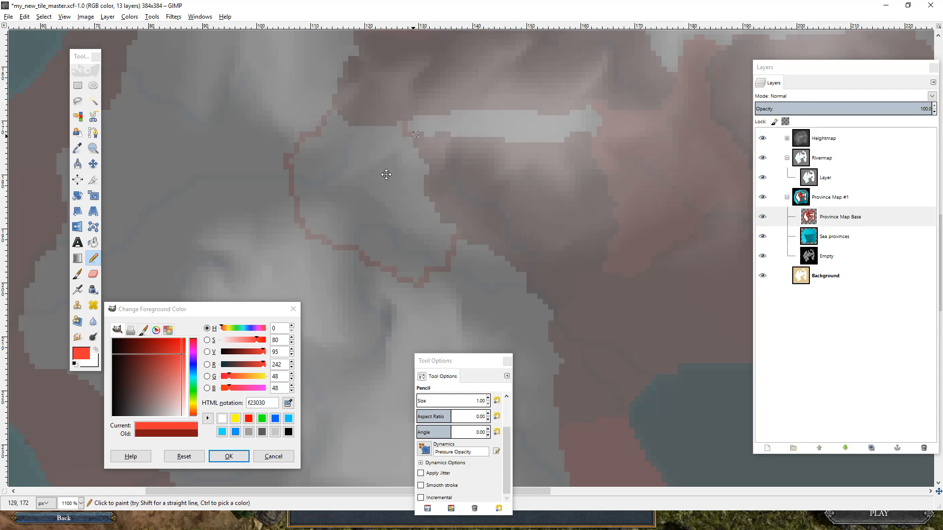
{"action": "left_click_drag", "start_coordinate": [418, 220], "coordinate": [352, 309]}
{"action": "left_click_drag", "start_coordinate": [398, 220], "coordinate": [475, 175]}
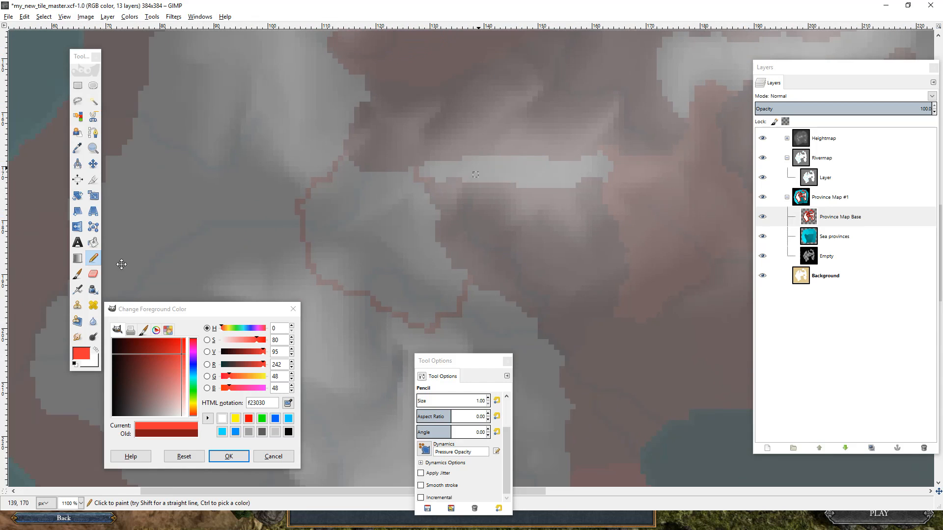
{"action": "left_click", "coordinate": [92, 244]}
{"action": "left_click", "coordinate": [381, 238]}
{"action": "left_click_drag", "start_coordinate": [359, 294], "coordinate": [208, 312]}
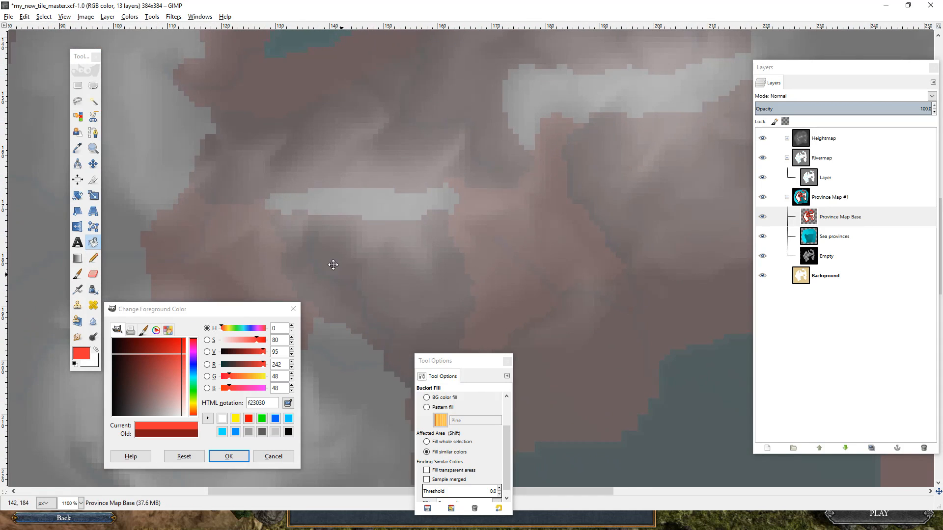
Step: Check the remaining unpainted land across the tile with the Heightmap layer temporarily hidden
{"action": "left_click", "coordinate": [93, 148]}
{"action": "left_click", "coordinate": [447, 415]}
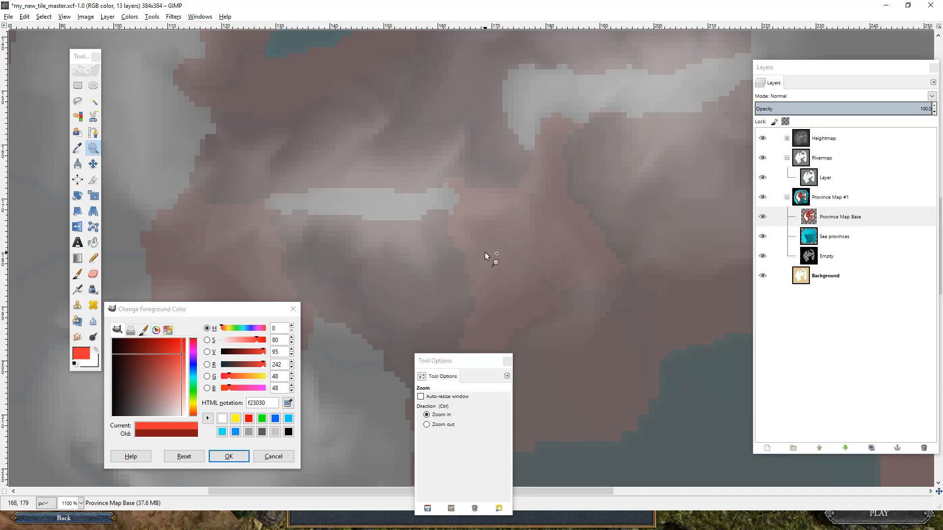
{"action": "left_click", "coordinate": [485, 252]}
{"action": "left_click", "coordinate": [447, 425]}
{"action": "left_click", "coordinate": [468, 269]}
{"action": "left_click", "coordinate": [468, 269]}
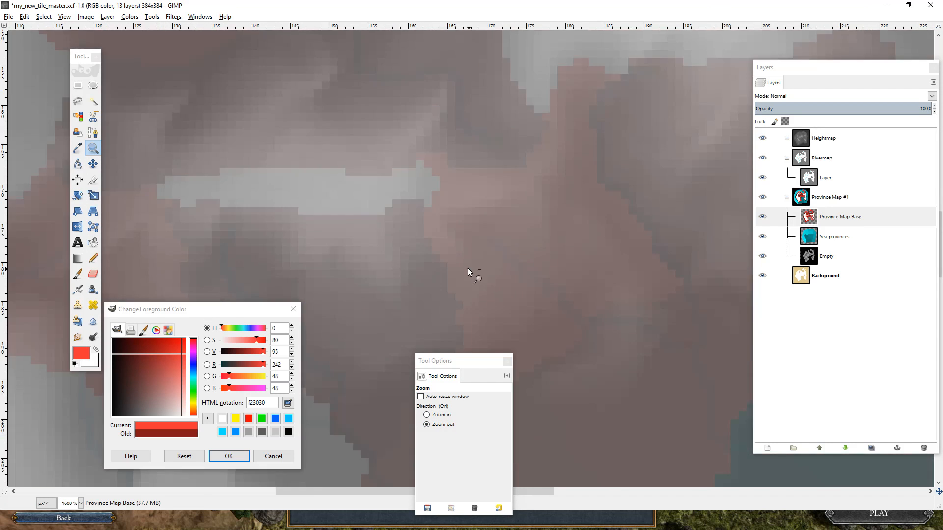
{"action": "left_click", "coordinate": [467, 268]}
{"action": "left_click", "coordinate": [468, 268]}
{"action": "left_click", "coordinate": [468, 269]}
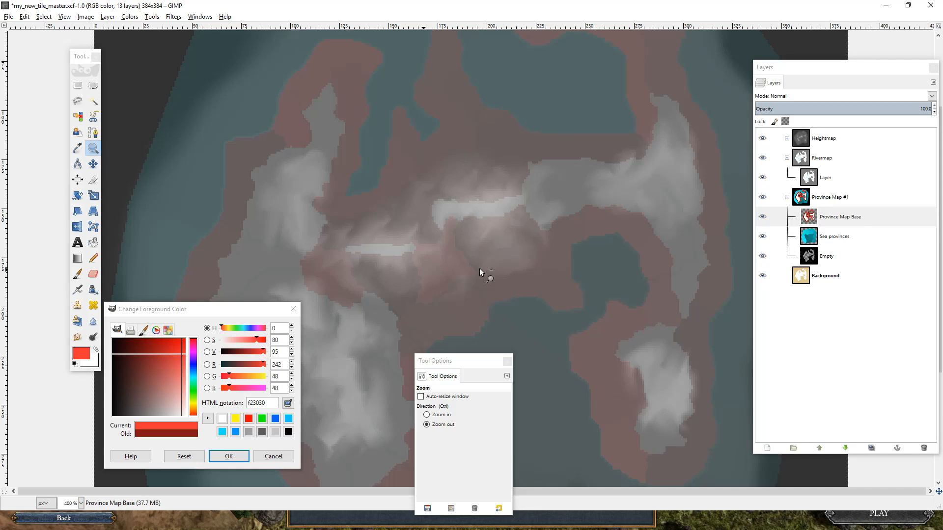
{"action": "left_click", "coordinate": [762, 139]}
{"action": "left_click_drag", "start_coordinate": [478, 211], "coordinate": [528, 227]}
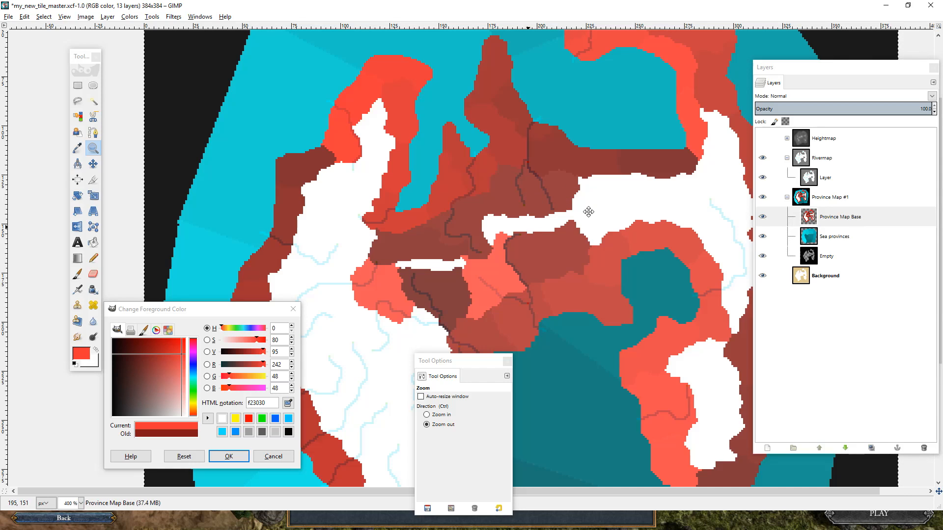
{"action": "scroll", "coordinate": [586, 213], "scroll_direction": "down", "scroll_amount": 2}
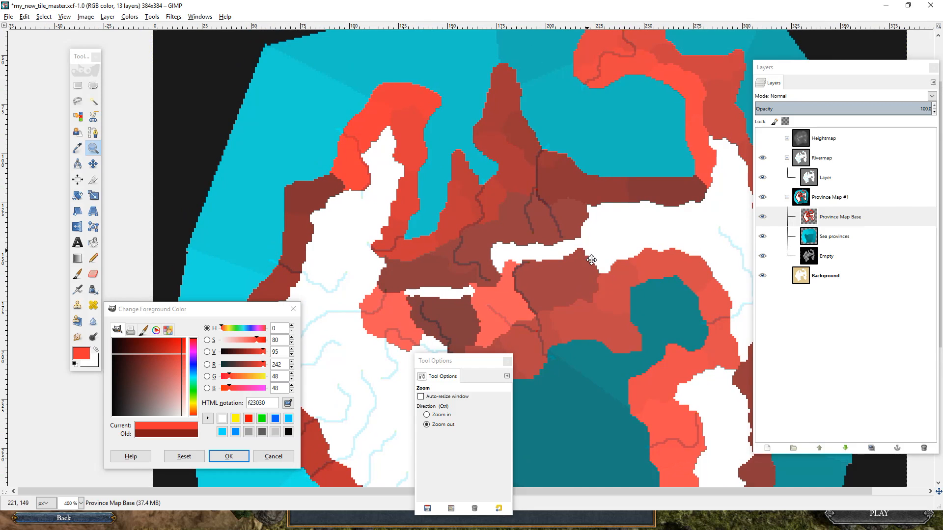
{"action": "scroll", "coordinate": [548, 211], "scroll_direction": "right", "scroll_amount": 2}
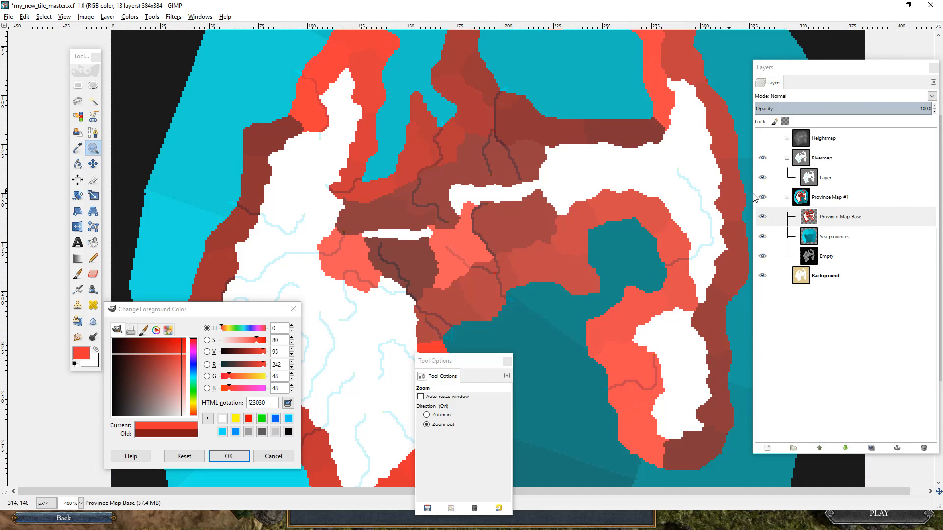
{"action": "left_click", "coordinate": [763, 139]}
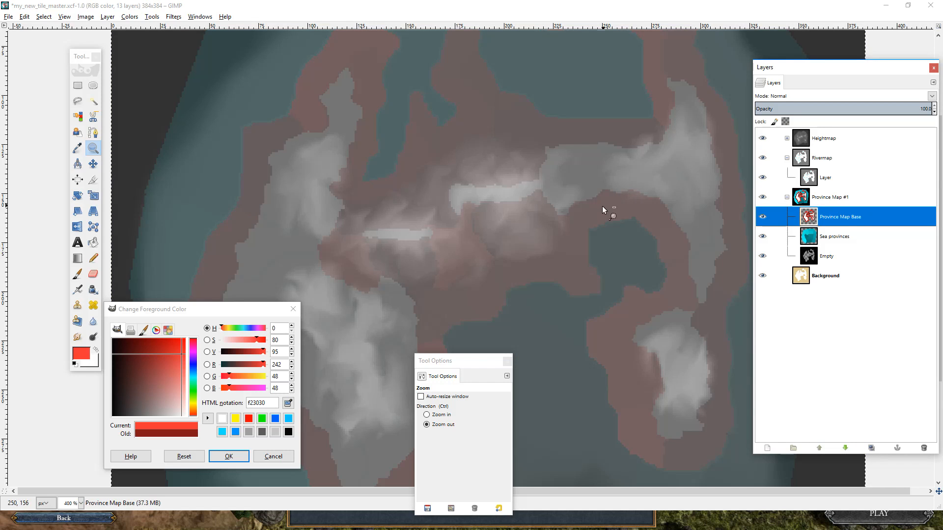
Step: Set the foreground colour to e62e2e, pencil borders across both ends of the plateau east of the ridge, and fill it
{"action": "left_click_drag", "start_coordinate": [593, 199], "coordinate": [589, 183]}
{"action": "scroll", "coordinate": [283, 352], "scroll_direction": "down", "scroll_amount": 5}
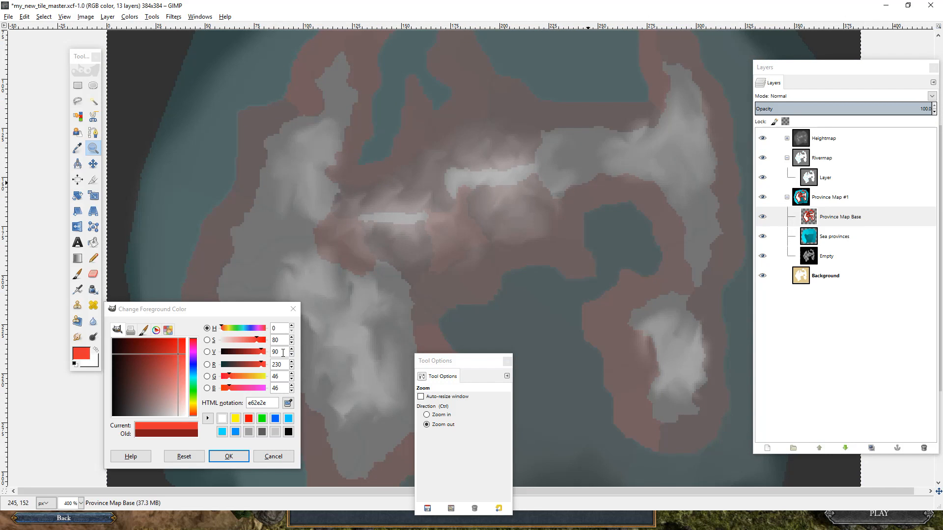
{"action": "left_click", "coordinate": [92, 258]}
{"action": "left_click", "coordinate": [93, 148]}
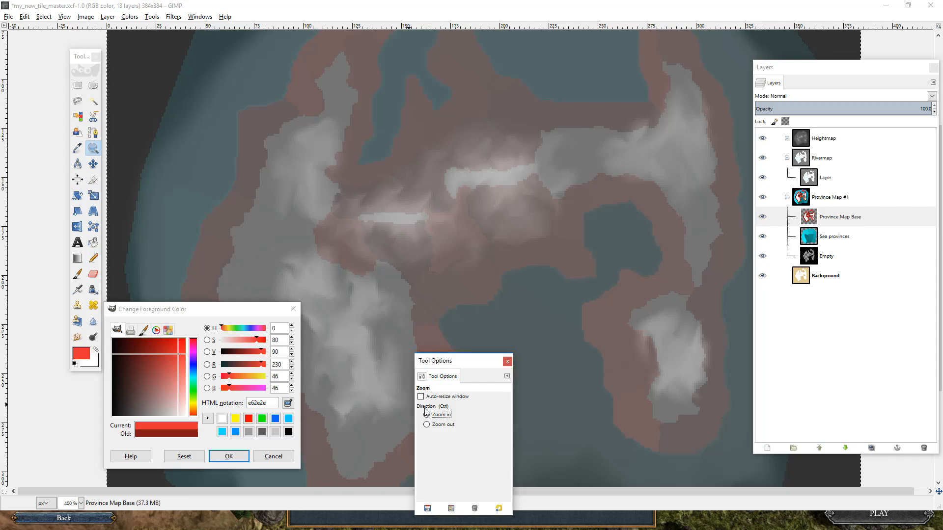
{"action": "double_click", "coordinate": [579, 148]}
{"action": "double_click", "coordinate": [579, 148]}
{"action": "left_click_drag", "start_coordinate": [451, 226], "coordinate": [388, 204]}
{"action": "left_click", "coordinate": [93, 258]}
{"action": "left_click_drag", "start_coordinate": [334, 185], "coordinate": [356, 240]}
{"action": "left_click_drag", "start_coordinate": [558, 89], "coordinate": [539, 137]}
{"action": "left_click_drag", "start_coordinate": [634, 115], "coordinate": [668, 281]}
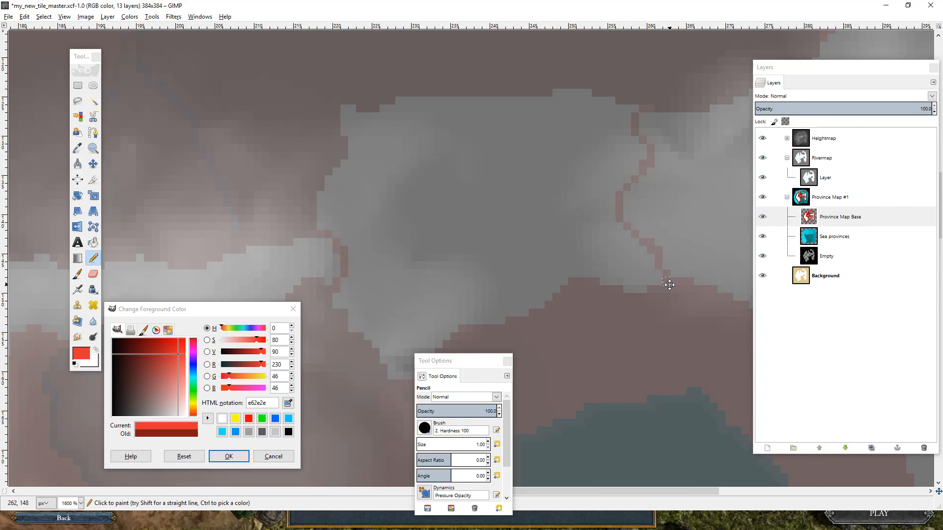
{"action": "left_click", "coordinate": [93, 242]}
{"action": "left_click", "coordinate": [530, 207]}
Step: Pencil a border through the eastern highland beyond the e62e2e province and fill the enclosed part with a darker red
{"action": "left_click_drag", "start_coordinate": [737, 182], "coordinate": [375, 204]}
{"action": "left_click", "coordinate": [93, 148]}
{"action": "left_click", "coordinate": [439, 426]}
{"action": "left_click", "coordinate": [458, 248]}
{"action": "scroll", "coordinate": [283, 352], "scroll_direction": "down", "scroll_amount": 4}
{"action": "scroll", "coordinate": [283, 352], "scroll_direction": "down", "scroll_amount": 1}
{"action": "left_click", "coordinate": [93, 258]}
{"action": "mouse_move", "coordinate": [452, 221]}
{"action": "left_mouse_down"}
{"action": "mouse_move", "coordinate": [389, 180]}
{"action": "mouse_move", "coordinate": [477, 201]}
{"action": "left_mouse_up"}
{"action": "left_click", "coordinate": [93, 242]}
{"action": "left_click", "coordinate": [418, 205]}
Step: Darken the foreground red again, pencil borders around a second part of the eastern highland, and fill it
{"action": "scroll", "coordinate": [283, 352], "scroll_direction": "down", "scroll_amount": 5}
{"action": "left_click", "coordinate": [93, 258]}
{"action": "left_click_drag", "start_coordinate": [413, 226], "coordinate": [412, 184]}
{"action": "mouse_move", "coordinate": [429, 177]}
{"action": "left_mouse_down"}
{"action": "mouse_move", "coordinate": [407, 244]}
{"action": "mouse_move", "coordinate": [381, 256]}
{"action": "mouse_move", "coordinate": [329, 218]}
{"action": "left_mouse_up"}
{"action": "left_click", "coordinate": [93, 242]}
{"action": "left_click", "coordinate": [339, 188]}
Step: Fill the last unpainted part of the eastern highland with a further darkened red
{"action": "scroll", "coordinate": [284, 352], "scroll_direction": "down", "scroll_amount": 5}
{"action": "left_click", "coordinate": [93, 257]}
{"action": "left_click", "coordinate": [93, 243]}
{"action": "left_click", "coordinate": [378, 255]}
Step: Split the southeastern peninsula's unpainted interior with a Pencil border and fill its two parts with successively darker reds
{"action": "left_click_drag", "start_coordinate": [329, 365], "coordinate": [389, 120]}
{"action": "scroll", "coordinate": [284, 351], "scroll_direction": "down", "scroll_amount": 5}
{"action": "left_click", "coordinate": [93, 257]}
{"action": "left_click_drag", "start_coordinate": [367, 287], "coordinate": [453, 257]}
{"action": "left_click", "coordinate": [93, 242]}
{"action": "left_click", "coordinate": [388, 230]}
{"action": "scroll", "coordinate": [284, 351], "scroll_direction": "down", "scroll_amount": 5}
{"action": "left_click", "coordinate": [410, 255]}
Step: Pencil a border across the northern tip of the northwestern highland and fill the tip with the next darker red
{"action": "mouse_move", "coordinate": [315, 162]}
{"action": "left_mouse_down"}
{"action": "mouse_move", "coordinate": [520, 368]}
{"action": "mouse_move", "coordinate": [564, 484]}
{"action": "left_mouse_up"}
{"action": "scroll", "coordinate": [283, 352], "scroll_direction": "down", "scroll_amount": 5}
{"action": "left_click", "coordinate": [94, 258]}
{"action": "left_click_drag", "start_coordinate": [397, 172], "coordinate": [445, 189]}
{"action": "left_click", "coordinate": [93, 243]}
{"action": "left_click", "coordinate": [440, 133]}
Step: Pencil borders enclosing the mountainous part of the northwestern highland and fill it with the next darker red
{"action": "scroll", "coordinate": [283, 351], "scroll_direction": "down", "scroll_amount": 5}
{"action": "left_click", "coordinate": [93, 258]}
{"action": "left_click_drag", "start_coordinate": [326, 237], "coordinate": [337, 213]}
{"action": "mouse_move", "coordinate": [420, 262]}
{"action": "left_mouse_down"}
{"action": "mouse_move", "coordinate": [317, 302]}
{"action": "mouse_move", "coordinate": [288, 279]}
{"action": "left_mouse_up"}
{"action": "left_click_drag", "start_coordinate": [521, 282], "coordinate": [535, 247]}
{"action": "left_click", "coordinate": [94, 243]}
{"action": "left_click", "coordinate": [379, 197]}
Step: Set the foreground colour to 801919, pencil a border around the small gap north of the f23030 province, and fill it
{"action": "scroll", "coordinate": [284, 352], "scroll_direction": "down", "scroll_amount": 5}
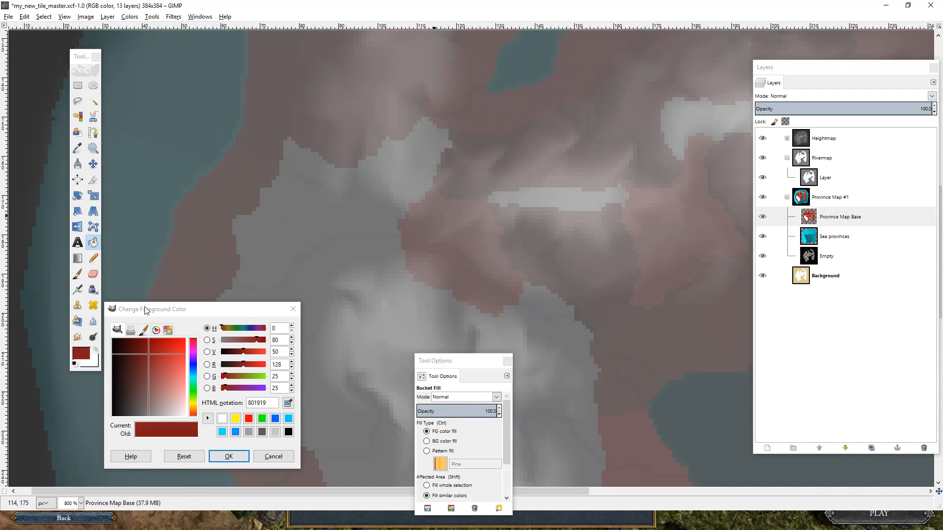
{"action": "left_click", "coordinate": [94, 258]}
{"action": "mouse_move", "coordinate": [392, 131]}
{"action": "left_mouse_down"}
{"action": "mouse_move", "coordinate": [432, 224]}
{"action": "mouse_move", "coordinate": [459, 223]}
{"action": "left_mouse_up"}
{"action": "left_click", "coordinate": [94, 242]}
{"action": "left_click", "coordinate": [430, 192]}
Step: Darken the foreground red, pencil a border west of the 801919 province, and fill the enclosed lowland
{"action": "scroll", "coordinate": [283, 351], "scroll_direction": "down", "scroll_amount": 5}
{"action": "left_click", "coordinate": [93, 257]}
{"action": "mouse_move", "coordinate": [402, 190]}
{"action": "left_mouse_down"}
{"action": "mouse_move", "coordinate": [337, 236]}
{"action": "mouse_move", "coordinate": [308, 219]}
{"action": "left_mouse_up"}
{"action": "left_click", "coordinate": [93, 242]}
{"action": "left_click", "coordinate": [376, 208]}
Step: Outline and fill the next inland province to the southwest, beside the western coastal provinces, with a still darker red
{"action": "scroll", "coordinate": [283, 351], "scroll_direction": "down", "scroll_amount": 5}
{"action": "left_click", "coordinate": [95, 262]}
{"action": "left_click_drag", "start_coordinate": [331, 291], "coordinate": [404, 176]}
{"action": "left_click", "coordinate": [93, 243]}
{"action": "left_click", "coordinate": [337, 265]}
Step: Set the foreground colour to ff4040 and undo a trial Pencil stroke near the southwestern highland
{"action": "scroll", "coordinate": [284, 340], "scroll_direction": "down", "scroll_amount": 5}
{"action": "left_click_drag", "start_coordinate": [239, 351], "coordinate": [267, 352]}
{"action": "left_click", "coordinate": [93, 257]}
{"action": "mouse_move", "coordinate": [351, 89]}
{"action": "left_mouse_down"}
{"action": "mouse_move", "coordinate": [356, 128]}
{"action": "mouse_move", "coordinate": [447, 200]}
{"action": "mouse_move", "coordinate": [445, 139]}
{"action": "left_mouse_up"}
{"action": "key", "text": "ctrl+z"}
Step: With Heightmap hidden and Sample merged on, fill the river stretch south of the f23030 province with ff4040; show Heightmap again
{"action": "left_click", "coordinate": [763, 138]}
{"action": "left_click", "coordinate": [93, 242]}
{"action": "scroll", "coordinate": [442, 466], "scroll_direction": "down", "scroll_amount": 5}
{"action": "left_click", "coordinate": [430, 474]}
{"action": "left_click", "coordinate": [430, 474]}
{"action": "left_click_drag", "start_coordinate": [442, 361], "coordinate": [411, 337]}
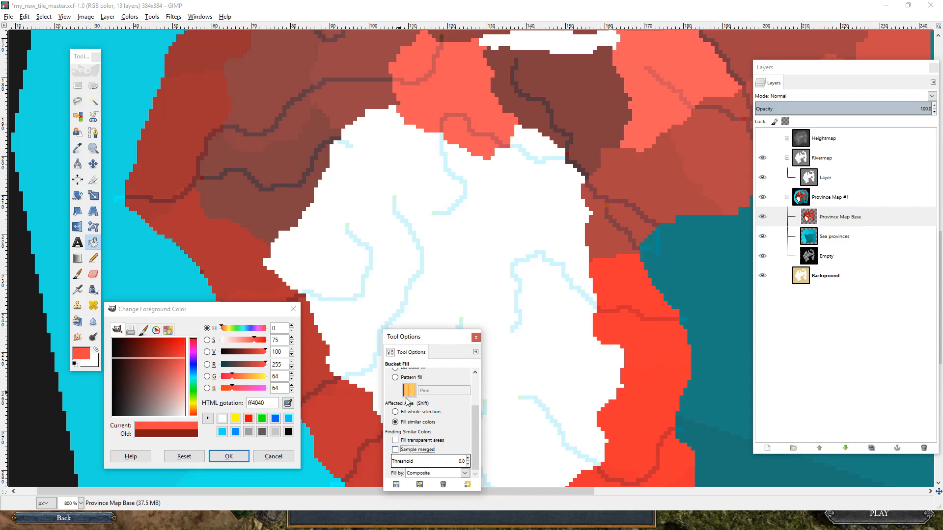
{"action": "left_click", "coordinate": [433, 216]}
{"action": "left_click", "coordinate": [763, 138]}
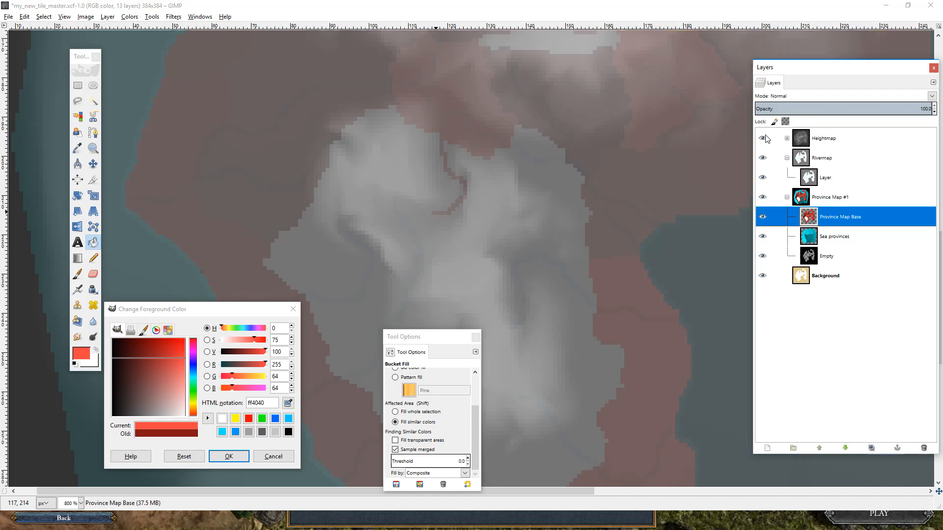
Step: Pencil the rest of the province outline along the highland slopes and fill it with ff4040, Sample merged off
{"action": "left_click", "coordinate": [93, 258]}
{"action": "left_click_drag", "start_coordinate": [415, 268], "coordinate": [439, 215]}
{"action": "left_click", "coordinate": [93, 243]}
{"action": "left_click", "coordinate": [397, 455]}
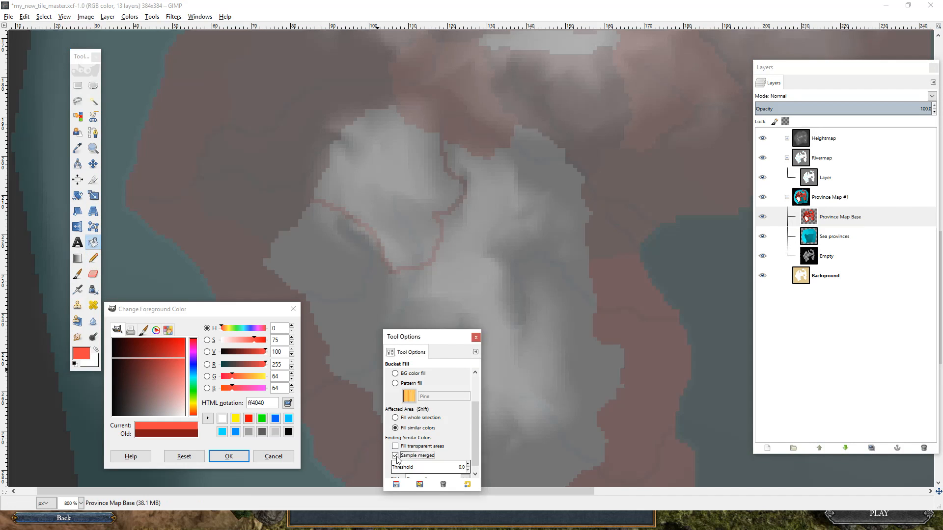
{"action": "left_click", "coordinate": [402, 216]}
Step: Set the foreground colour to f23d3d and, with Heightmap hidden and Sample merged on, fill along the river below the ff4040 province
{"action": "double_click", "coordinate": [278, 352]}
{"action": "type", "text": "95"}
{"action": "left_click", "coordinate": [94, 258]}
{"action": "left_click_drag", "start_coordinate": [328, 290], "coordinate": [326, 172]}
{"action": "left_click", "coordinate": [763, 138]}
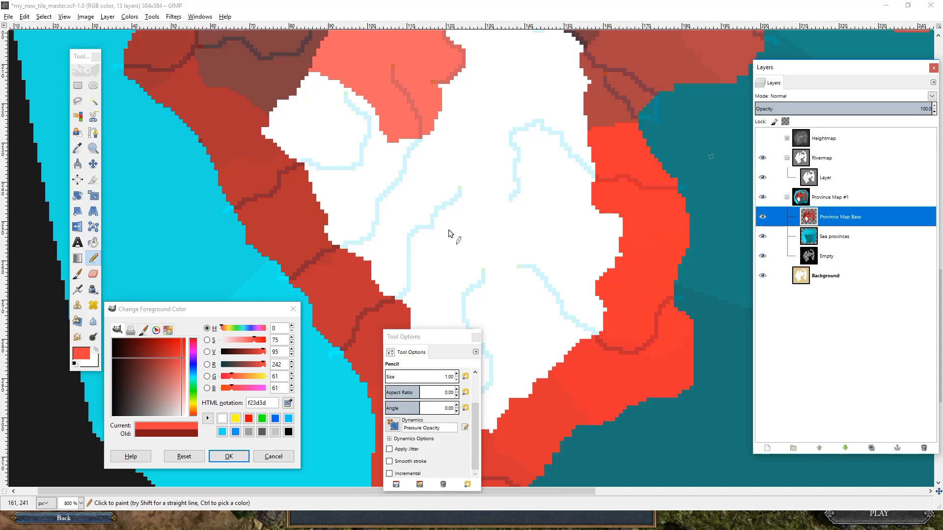
{"action": "left_click", "coordinate": [94, 243]}
{"action": "left_click", "coordinate": [412, 456]}
{"action": "left_click", "coordinate": [363, 202]}
{"action": "left_click", "coordinate": [763, 138]}
Step: Set the foreground value to 90, pencil a border through the southwestern highland, and fill the enclosed province
{"action": "double_click", "coordinate": [277, 352]}
{"action": "type", "text": "90"}
{"action": "left_click", "coordinate": [93, 258]}
{"action": "mouse_move", "coordinate": [420, 196]}
{"action": "left_mouse_down"}
{"action": "mouse_move", "coordinate": [331, 136]}
{"action": "mouse_move", "coordinate": [396, 262]}
{"action": "mouse_move", "coordinate": [336, 350]}
{"action": "left_mouse_up"}
{"action": "left_click", "coordinate": [93, 242]}
{"action": "left_click", "coordinate": [369, 240]}
{"action": "mouse_move", "coordinate": [371, 243]}
{"action": "left_mouse_down"}
{"action": "mouse_move", "coordinate": [284, 163]}
{"action": "mouse_move", "coordinate": [392, 167]}
{"action": "mouse_move", "coordinate": [423, 189]}
{"action": "left_mouse_up"}
Step: Fill the southern part of the southwestern highland with d93636
{"action": "scroll", "coordinate": [280, 352], "scroll_direction": "down", "scroll_amount": 5}
{"action": "left_click", "coordinate": [94, 258]}
{"action": "left_click", "coordinate": [93, 243]}
{"action": "left_click", "coordinate": [350, 224]}
Step: Set the foreground colour to cc3333 and fill the remaining unpainted eastern side of the southwestern highland
{"action": "left_click_drag", "start_coordinate": [352, 225], "coordinate": [325, 438]}
{"action": "scroll", "coordinate": [280, 353], "scroll_direction": "down", "scroll_amount": 5}
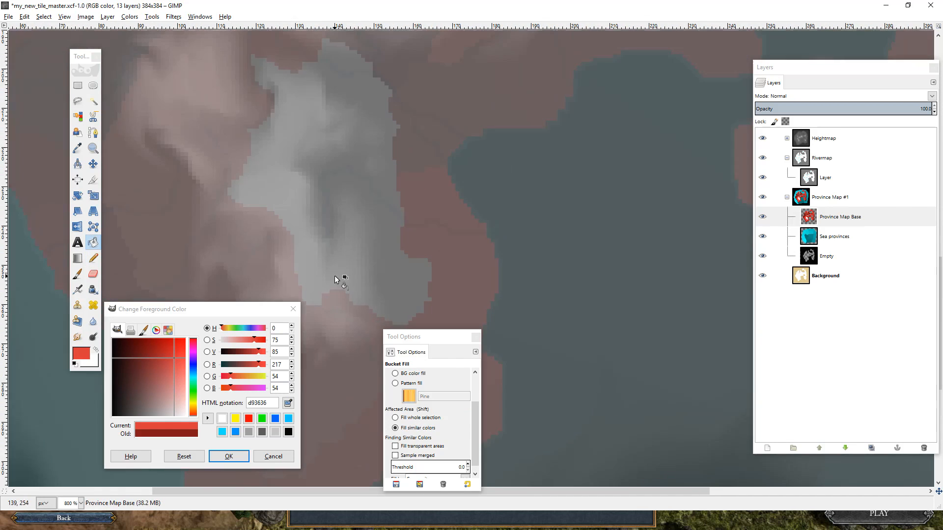
{"action": "left_click", "coordinate": [343, 217]}
Step: Examine the painted land across the whole tile for missed areas
{"action": "left_click_drag", "start_coordinate": [620, 145], "coordinate": [600, 355]}
{"action": "left_click", "coordinate": [93, 148]}
{"action": "left_click", "coordinate": [369, 236]}
{"action": "left_click", "coordinate": [396, 391]}
{"action": "left_click", "coordinate": [365, 232]}
{"action": "left_click", "coordinate": [396, 401]}
{"action": "left_click", "coordinate": [427, 266]}
{"action": "left_click_drag", "start_coordinate": [579, 464], "coordinate": [532, 290]}
{"action": "left_click", "coordinate": [532, 290]}
{"action": "left_click", "coordinate": [532, 289]}
{"action": "left_click_drag", "start_coordinate": [678, 383], "coordinate": [441, 208]}
{"action": "left_click", "coordinate": [441, 208]}
{"action": "left_click", "coordinate": [441, 208]}
{"action": "left_click", "coordinate": [442, 209]}
{"action": "left_click_drag", "start_coordinate": [409, 339], "coordinate": [644, 312]}
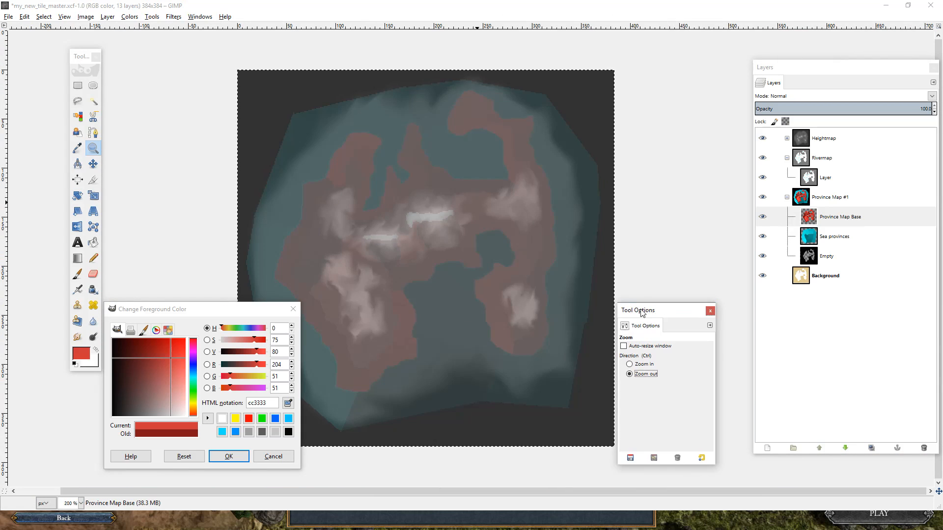
{"action": "left_click_drag", "start_coordinate": [605, 234], "coordinate": [660, 193]}
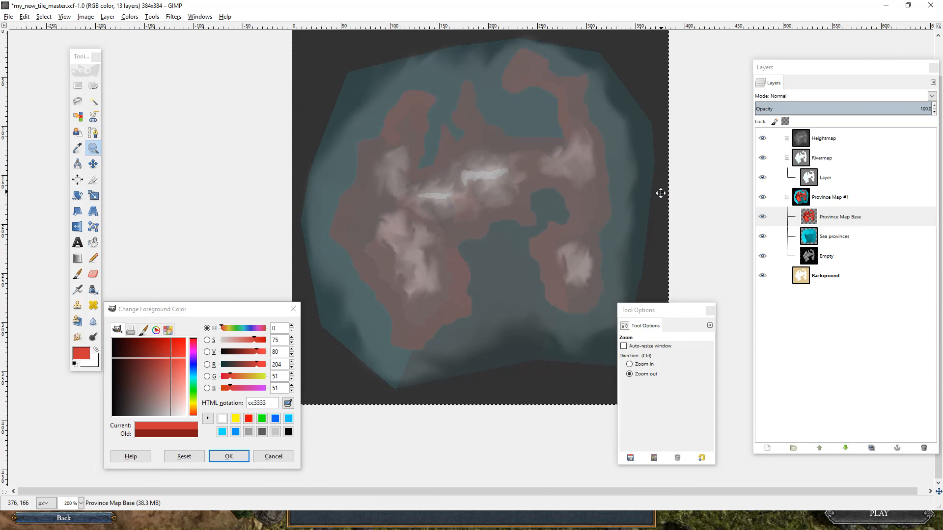
Step: Hide the Heightmap and Rivermap layers so only the province colours show
{"action": "left_click", "coordinate": [763, 139]}
{"action": "left_click", "coordinate": [762, 158]}
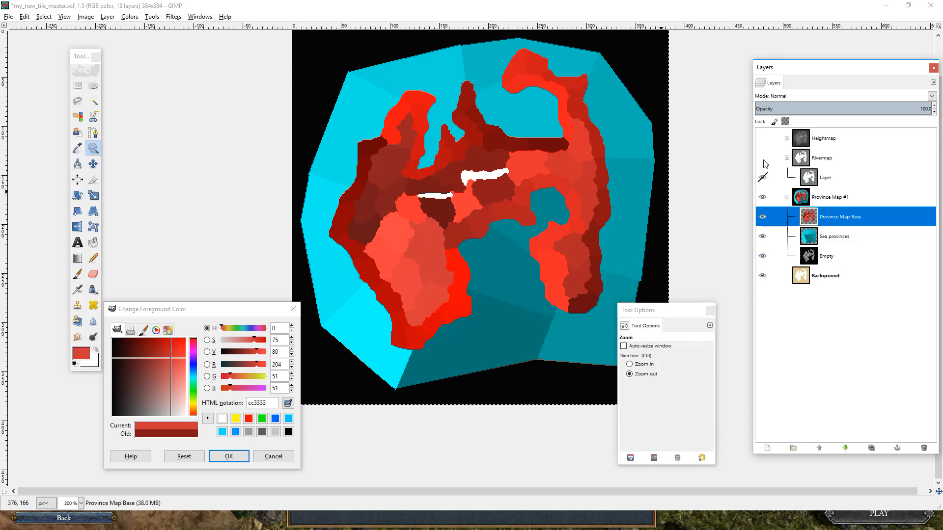
{"action": "left_click_drag", "start_coordinate": [448, 115], "coordinate": [473, 129]}
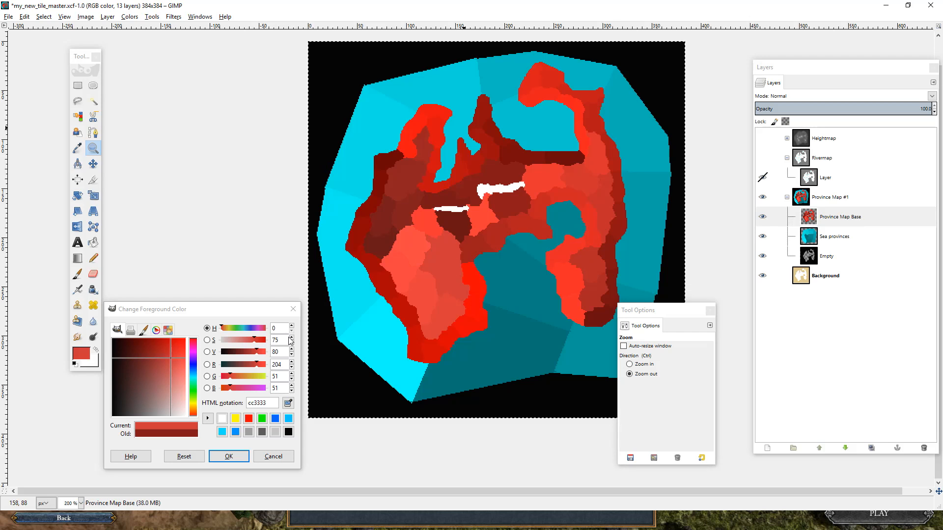
Step: Set the foreground colour to bf3030 and undo a trial Pencil stroke across the eastern side of the southwestern highland
{"action": "scroll", "coordinate": [275, 350], "scroll_direction": "down", "scroll_amount": 5}
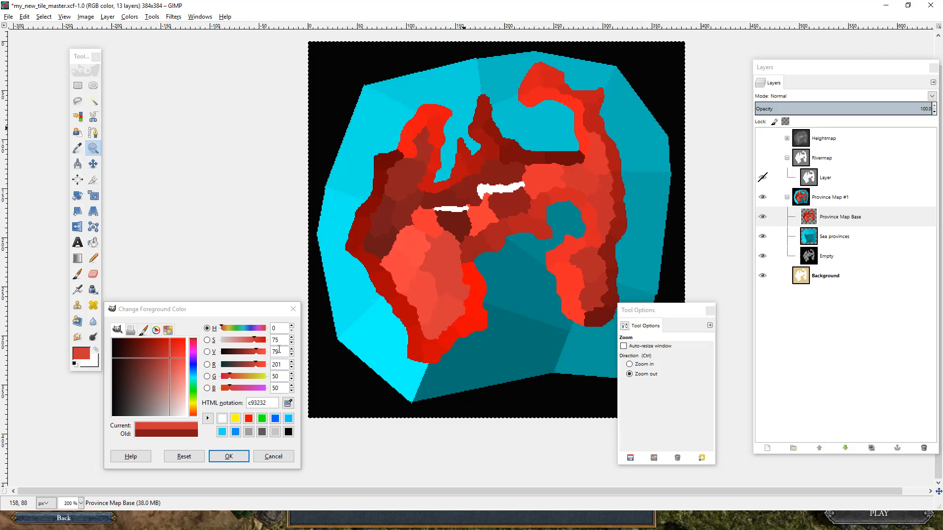
{"action": "left_click", "coordinate": [93, 258]}
{"action": "left_click_drag", "start_coordinate": [462, 269], "coordinate": [448, 266]}
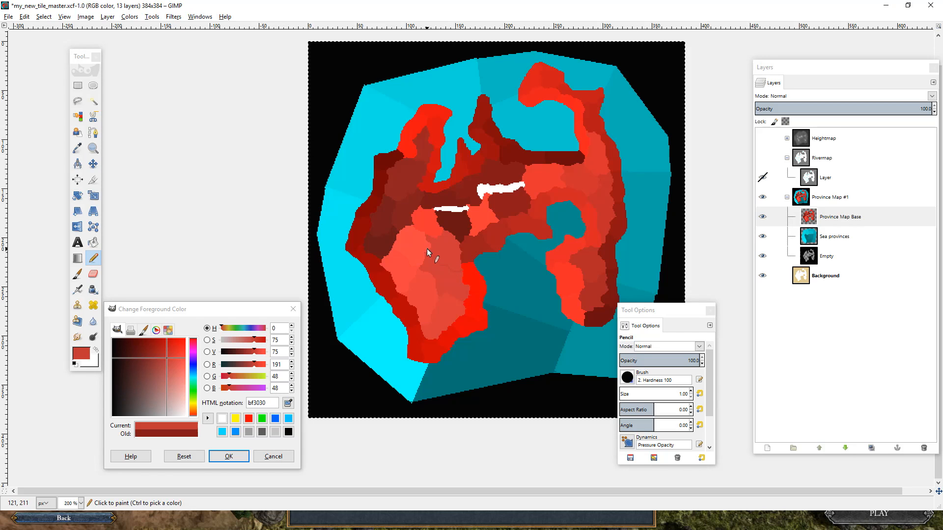
{"action": "key", "text": "ctrl+z"}
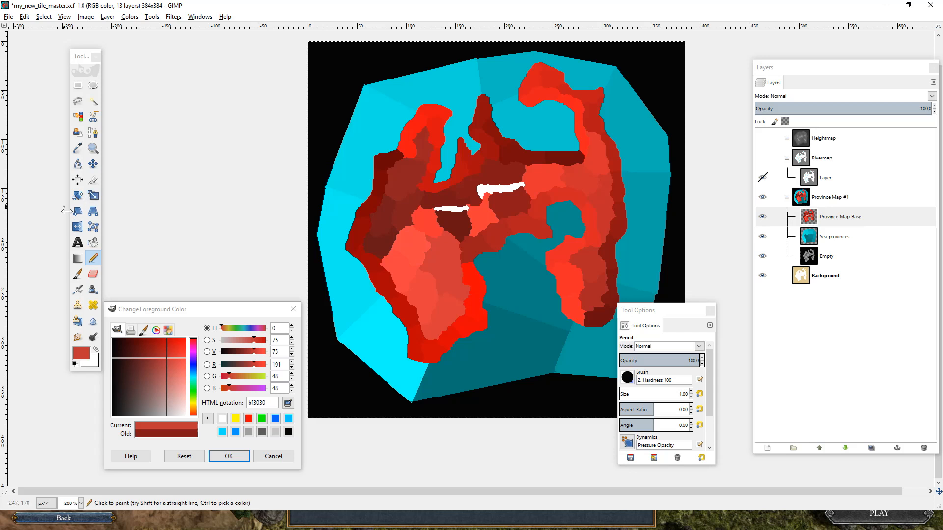
Step: Draw a one-pixel Pencil border across the large eastern province of the southwestern highland, undoing the first stray stroke
{"action": "left_click", "coordinate": [93, 148]}
{"action": "left_click", "coordinate": [640, 364]}
{"action": "left_click", "coordinate": [430, 248]}
{"action": "left_click", "coordinate": [430, 247]}
{"action": "left_click", "coordinate": [430, 247]}
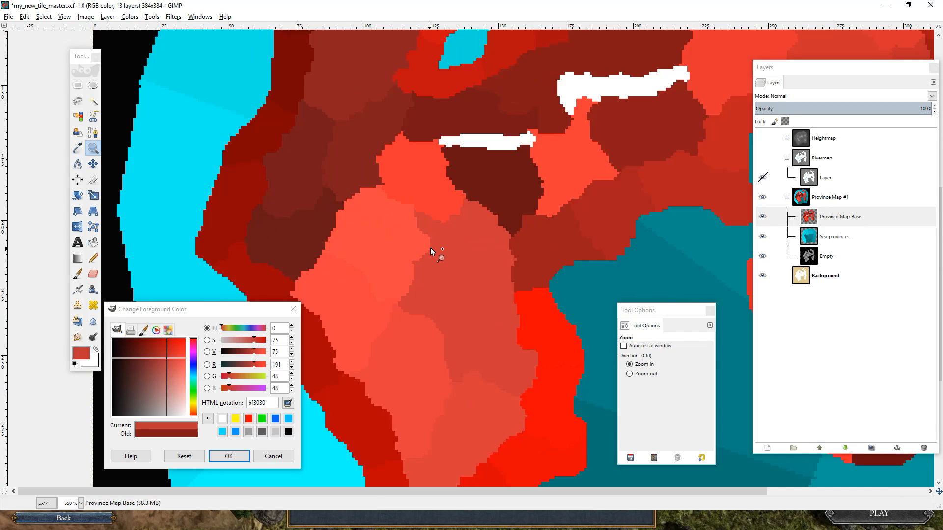
{"action": "left_click", "coordinate": [430, 247]}
{"action": "left_click_drag", "start_coordinate": [433, 270], "coordinate": [427, 198]}
{"action": "left_click_drag", "start_coordinate": [472, 300], "coordinate": [412, 364]}
{"action": "left_click_drag", "start_coordinate": [496, 282], "coordinate": [446, 238]}
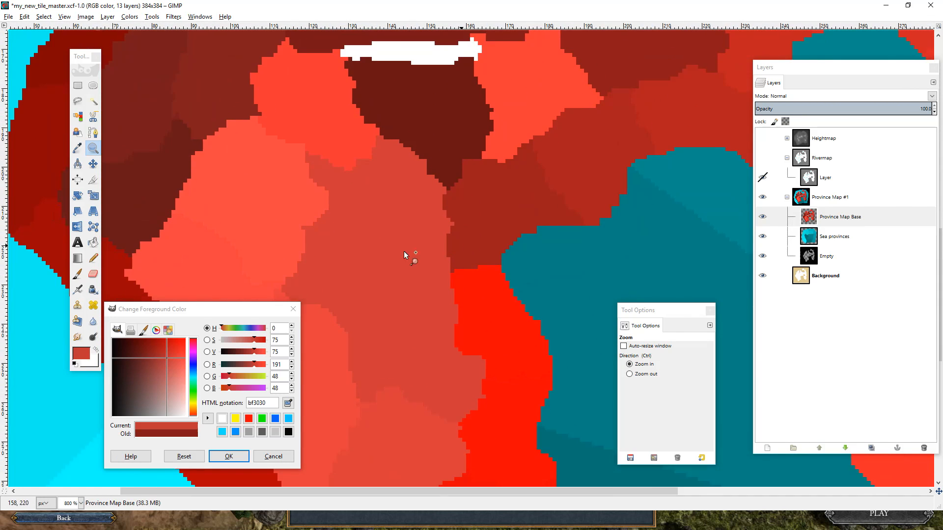
{"action": "left_click", "coordinate": [93, 259]}
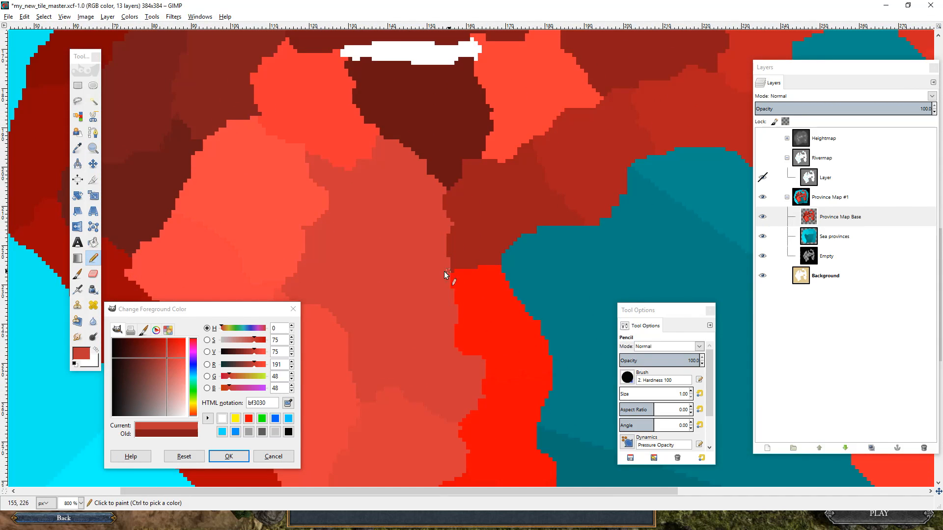
{"action": "left_click_drag", "start_coordinate": [376, 266], "coordinate": [366, 268]}
{"action": "key", "text": "ctrl+z"}
{"action": "scroll", "coordinate": [477, 237], "scroll_direction": "left", "scroll_amount": 3}
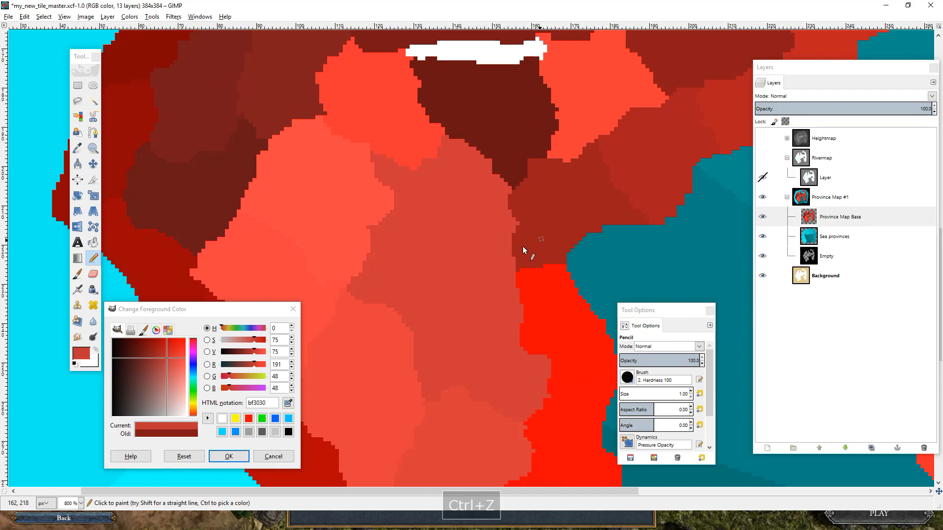
{"action": "mouse_move", "coordinate": [517, 246]}
{"action": "left_mouse_down"}
{"action": "mouse_move", "coordinate": [543, 310]}
{"action": "mouse_move", "coordinate": [515, 320]}
{"action": "mouse_move", "coordinate": [508, 267]}
{"action": "left_mouse_up"}
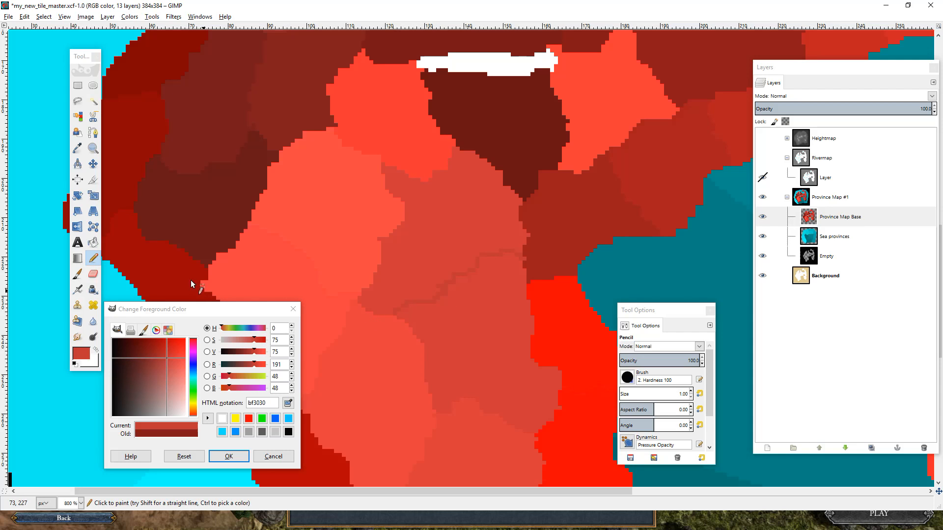
Step: Fill the area north of the new border in the southwestern highland with bf3030 as a separate province
{"action": "left_click", "coordinate": [93, 243]}
{"action": "left_click", "coordinate": [485, 243]}
{"action": "left_click_drag", "start_coordinate": [476, 282], "coordinate": [443, 263]}
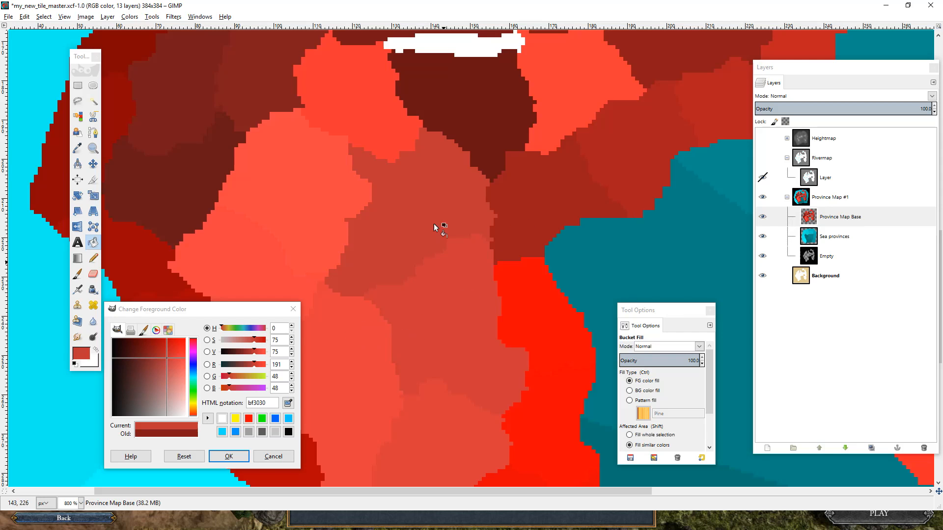
{"action": "left_click_drag", "start_coordinate": [549, 314], "coordinate": [549, 358]}
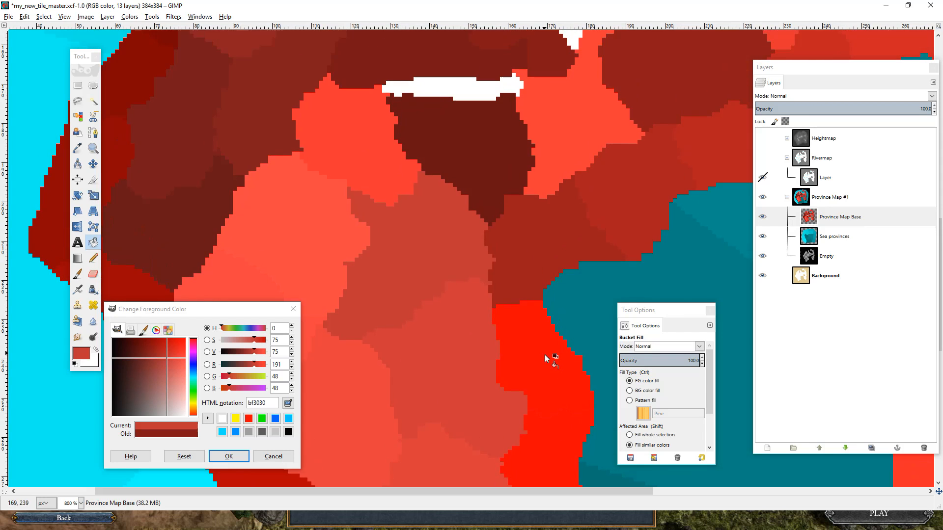
{"action": "left_click_drag", "start_coordinate": [511, 292], "coordinate": [385, 325]}
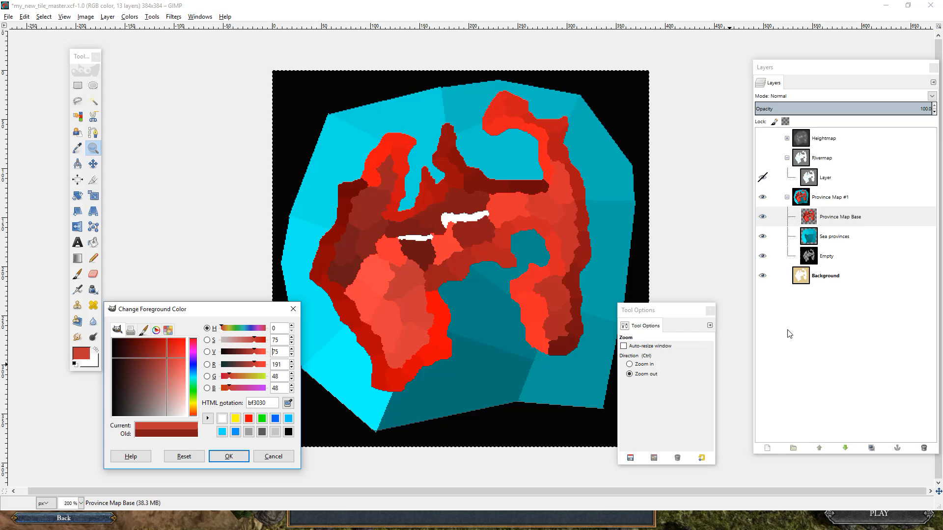
Step: Select the Province Map Base layer and count its unique colours with Colorcube Analysis
{"action": "left_click", "coordinate": [868, 224]}
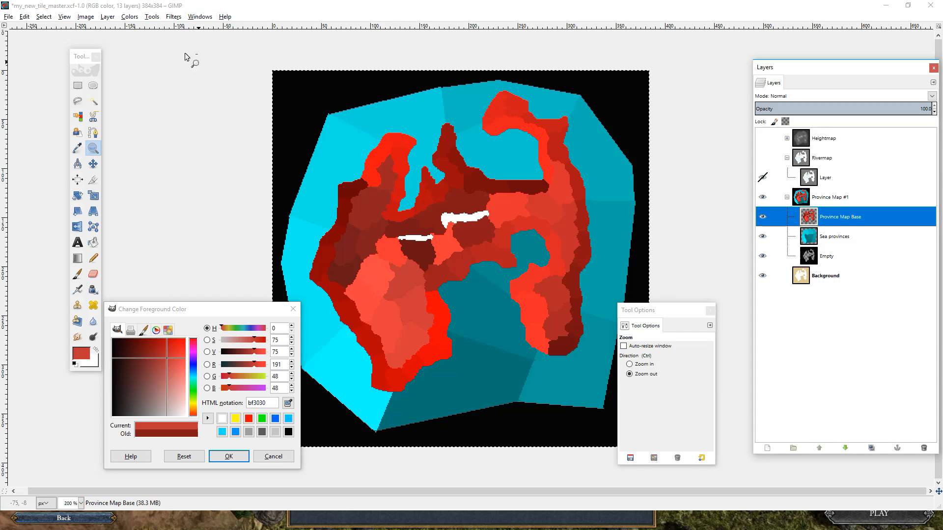
{"action": "left_click", "coordinate": [130, 17]}
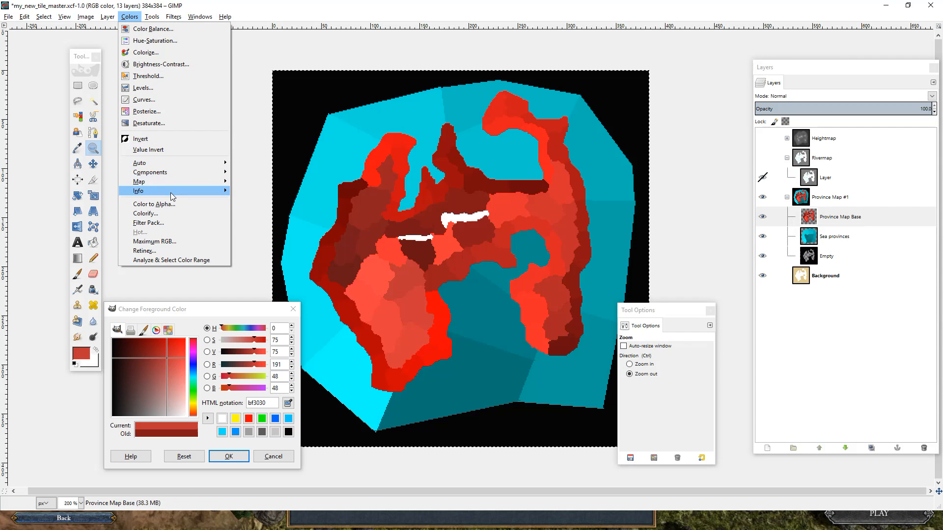
{"action": "mouse_move", "coordinate": [173, 193]}
{"action": "left_click", "coordinate": [284, 212]}
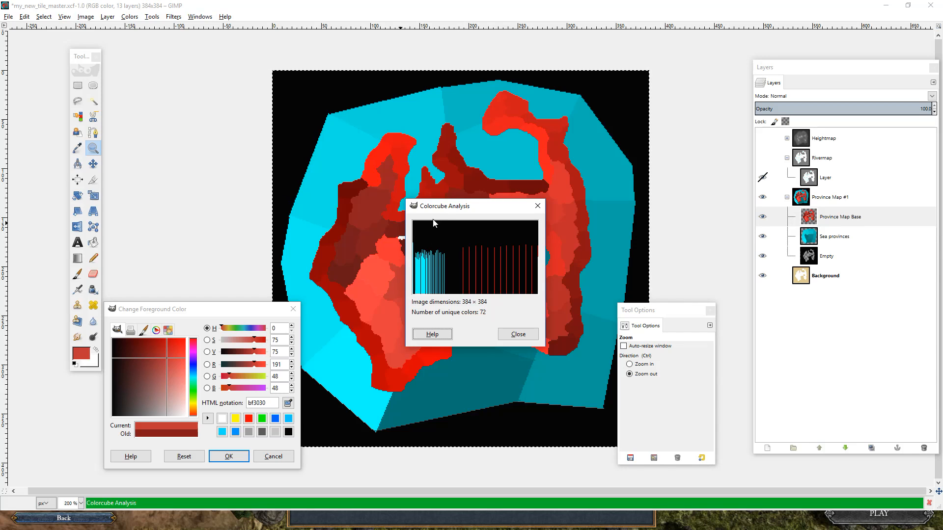
{"action": "left_click_drag", "start_coordinate": [484, 206], "coordinate": [820, 133]}
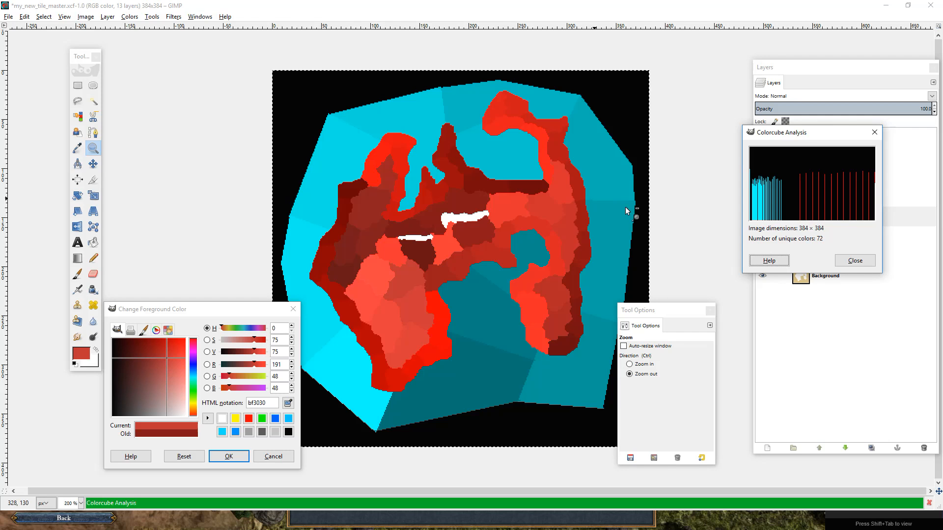
{"action": "left_click", "coordinate": [855, 260]}
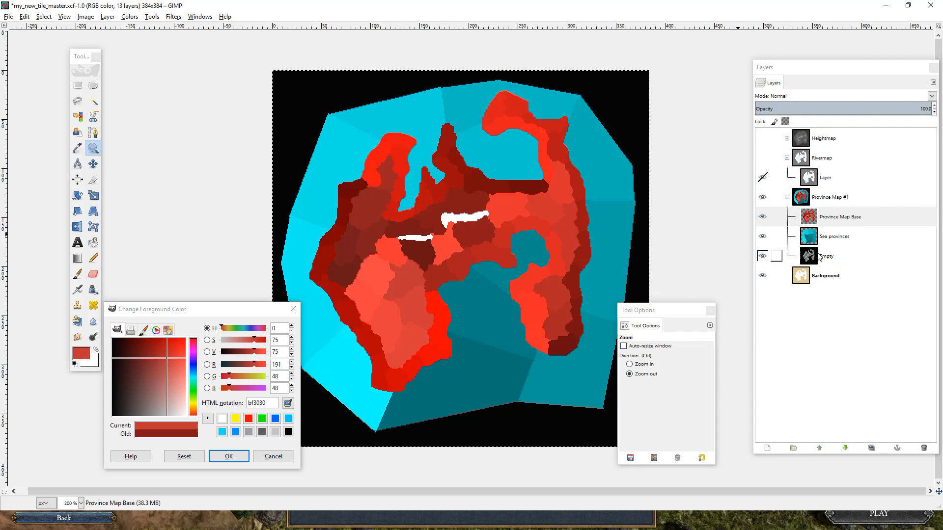
Step: Switch to Notepad++ and set num_land_provinces to 71 in my_new_tile.txt
{"action": "key", "text": "super+Tab"}
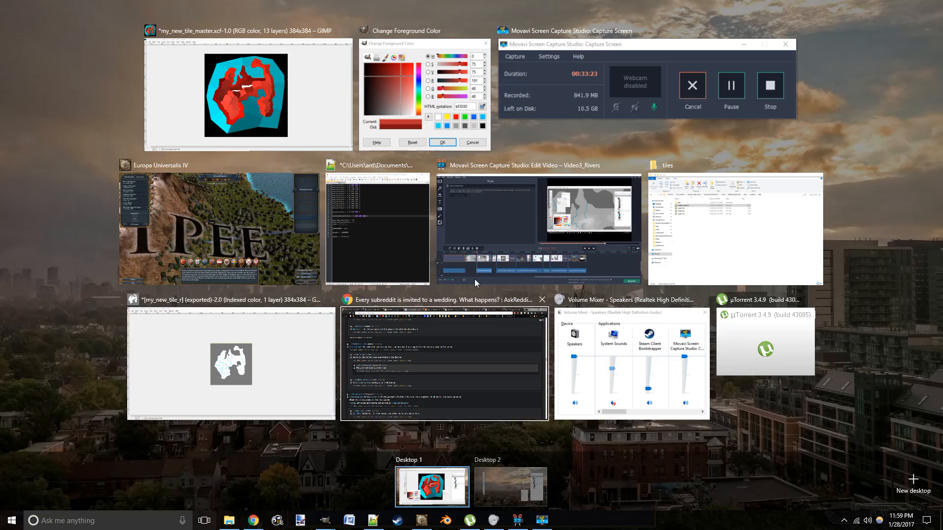
{"action": "left_click", "coordinate": [392, 211]}
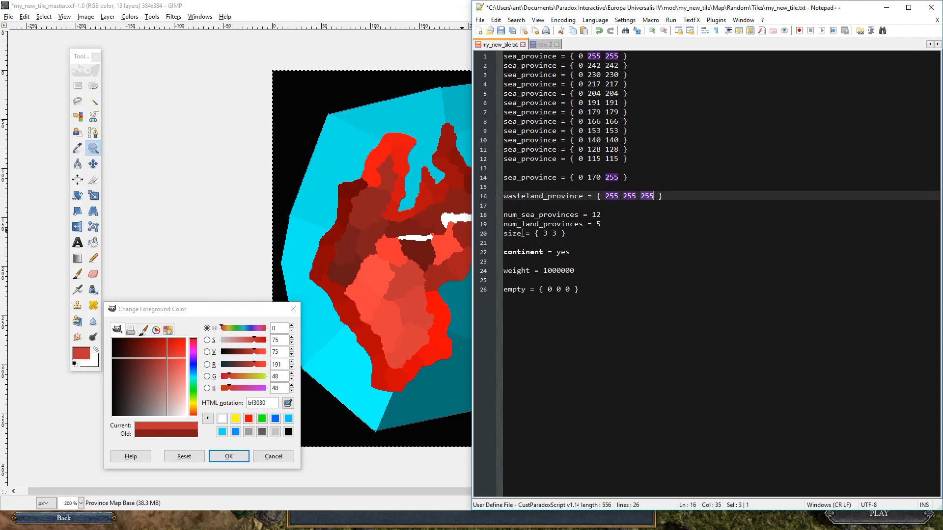
{"action": "left_click", "coordinate": [612, 214]}
{"action": "left_click", "coordinate": [616, 222]}
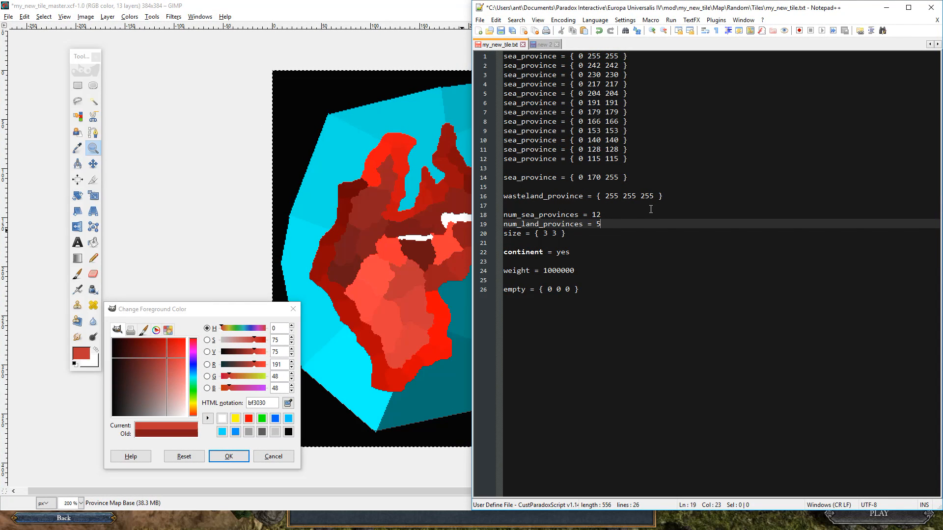
{"action": "key", "text": "BackSpace"}
{"action": "type", "text": "72"}
{"action": "key", "text": "BackSpace"}
{"action": "type", "text": "1"}
Step: Switch back to GIMP and choose my_new_tile_p.bmp in the my_new_tile mod's Map/Random/Tiles/data folder as the export target
{"action": "left_click", "coordinate": [441, 56]}
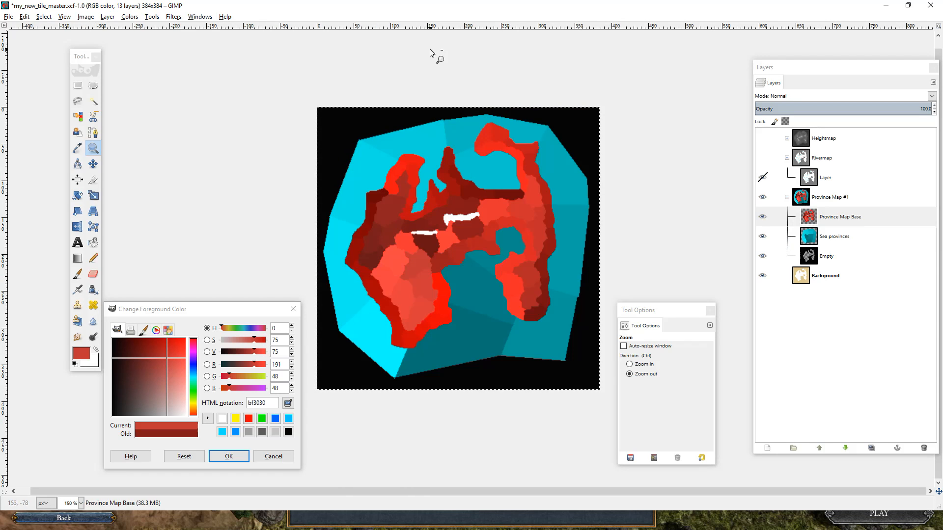
{"action": "left_click", "coordinate": [8, 17]}
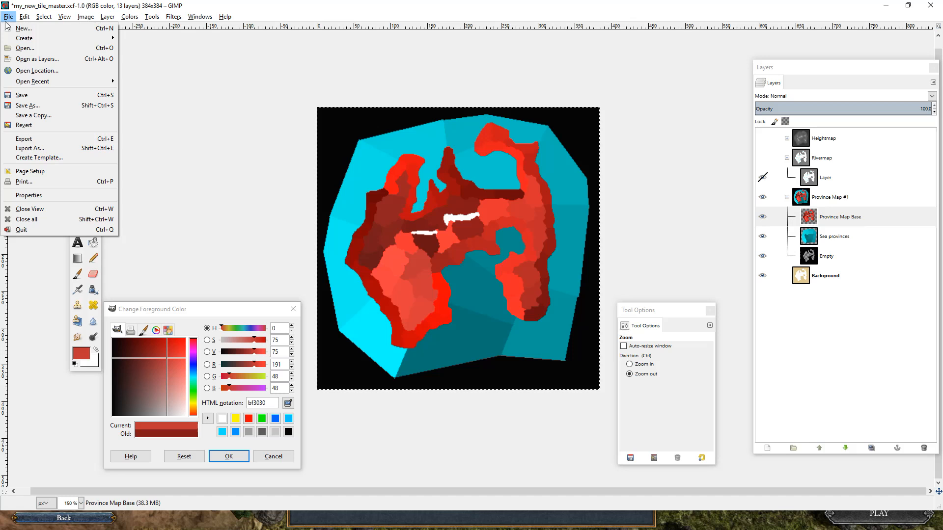
{"action": "left_click", "coordinate": [43, 147]}
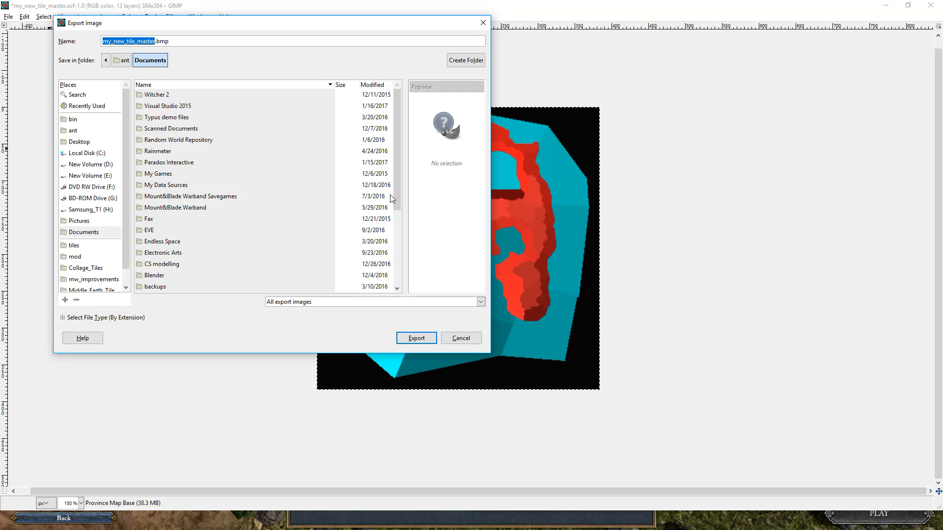
{"action": "left_click_drag", "start_coordinate": [398, 187], "coordinate": [394, 206]}
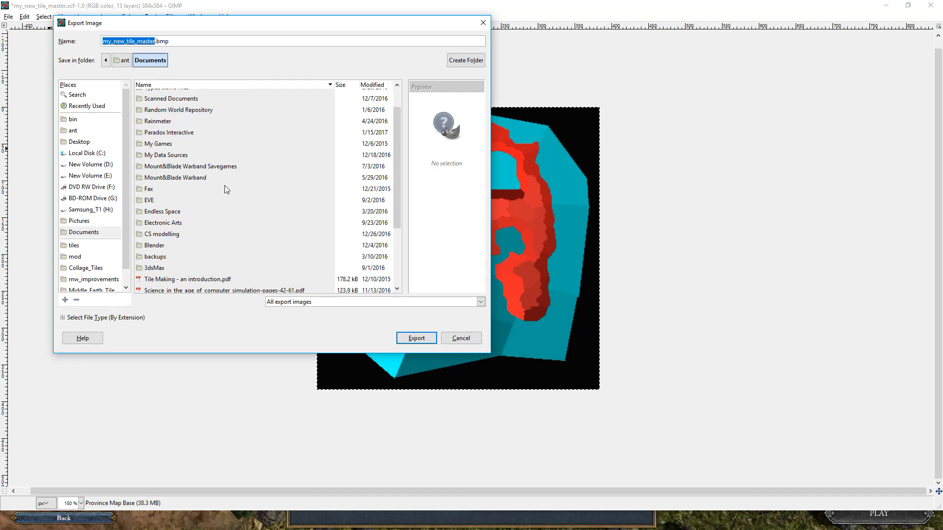
{"action": "double_click", "coordinate": [169, 134]}
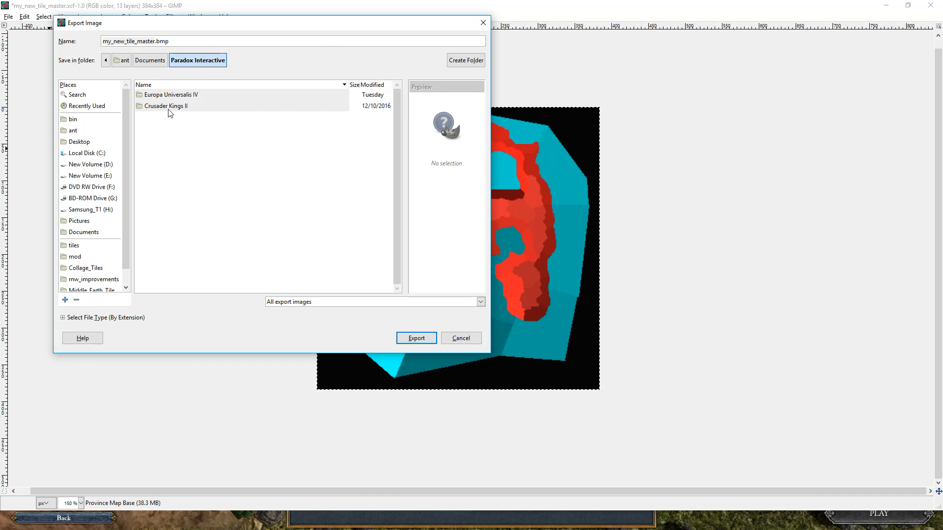
{"action": "double_click", "coordinate": [184, 96]}
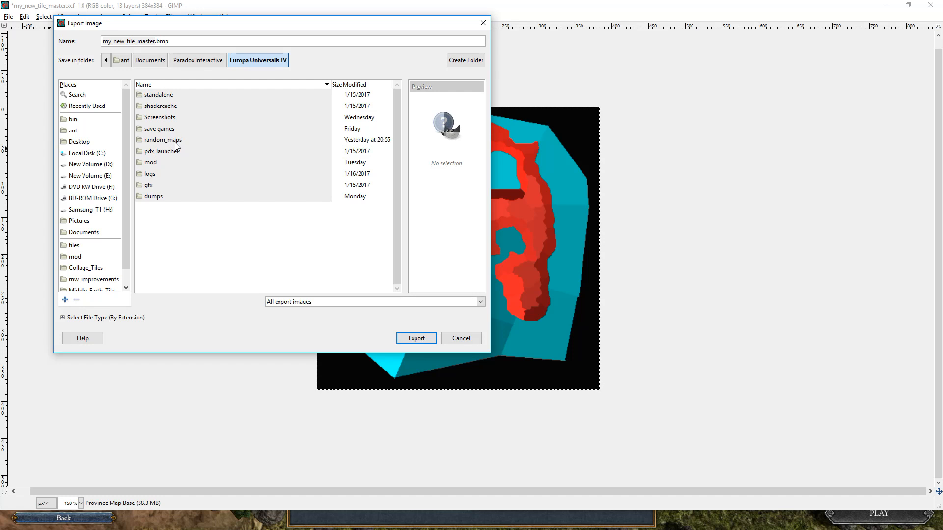
{"action": "double_click", "coordinate": [169, 159]}
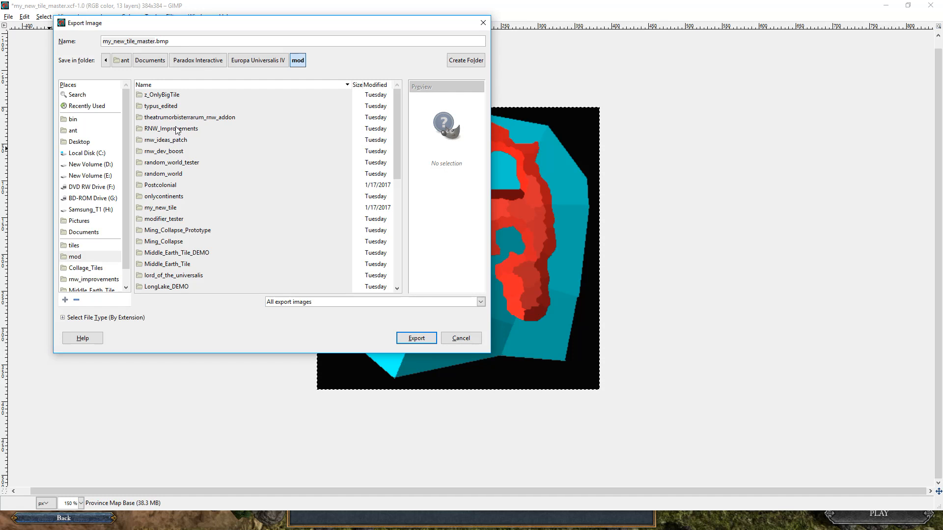
{"action": "double_click", "coordinate": [163, 209]}
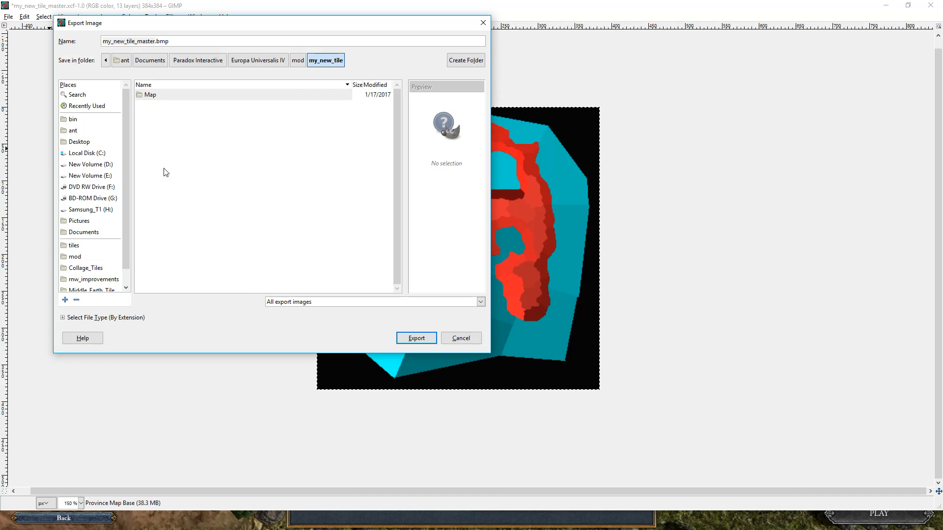
{"action": "double_click", "coordinate": [163, 95]}
{"action": "double_click", "coordinate": [156, 95]}
{"action": "double_click", "coordinate": [153, 94]}
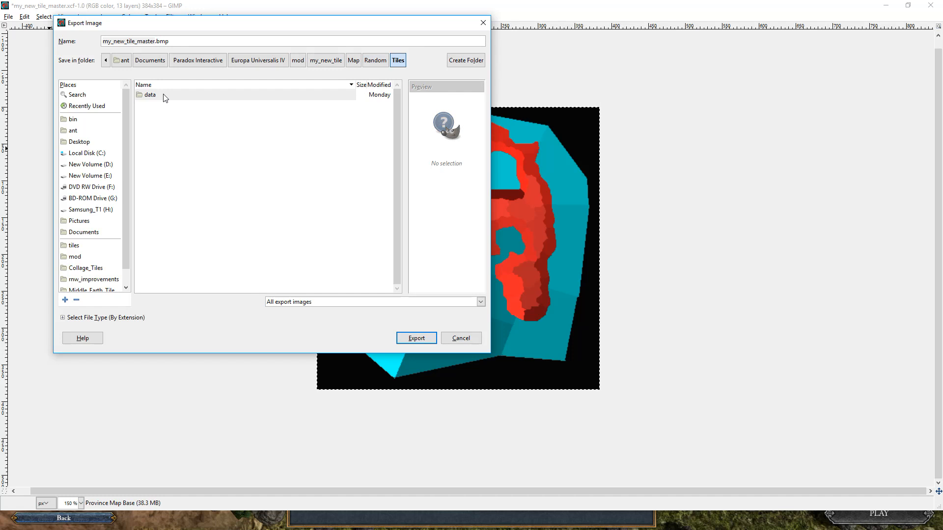
{"action": "double_click", "coordinate": [153, 94]}
{"action": "left_click", "coordinate": [169, 106]}
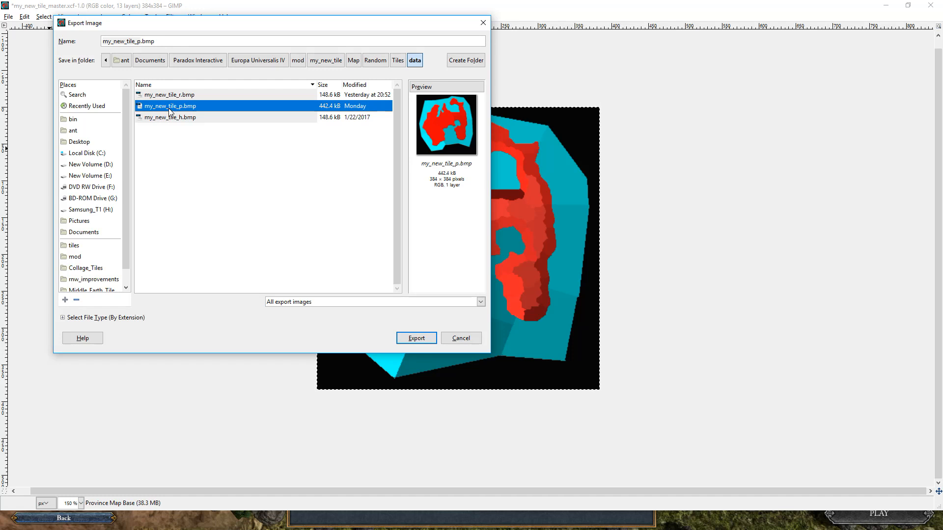
Step: Export the province map over the existing my_new_tile_p.bmp as a 24-bit R8 G8 B8 BMP
{"action": "left_click", "coordinate": [416, 339]}
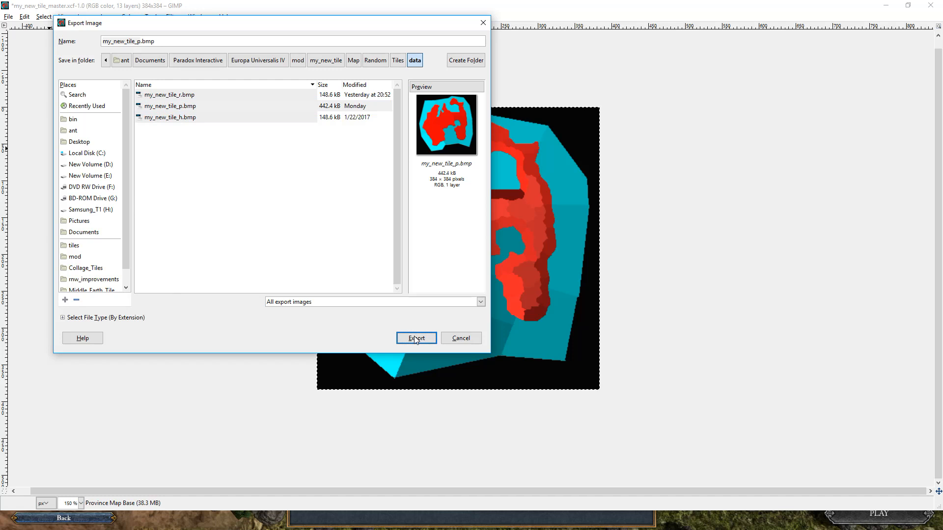
{"action": "left_click_drag", "start_coordinate": [308, 23], "coordinate": [287, 50]}
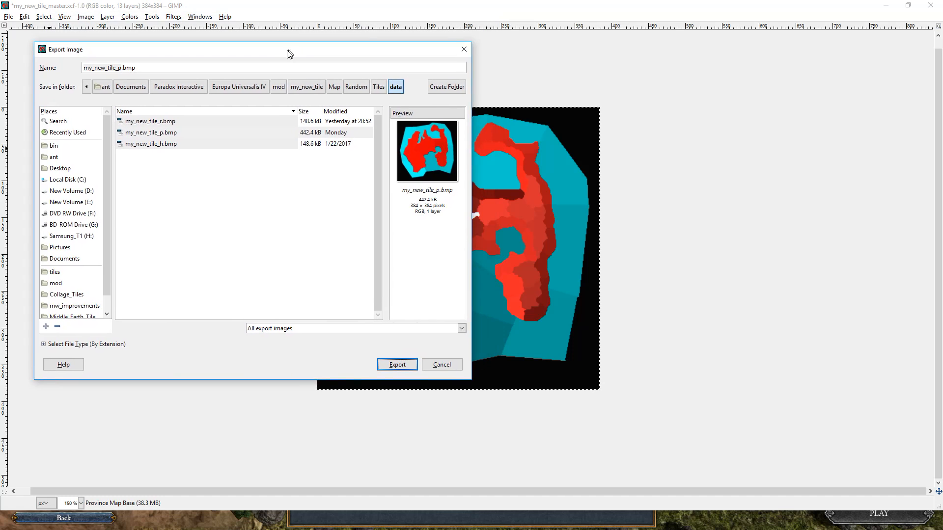
{"action": "left_click", "coordinate": [413, 367]}
{"action": "left_click", "coordinate": [283, 258]}
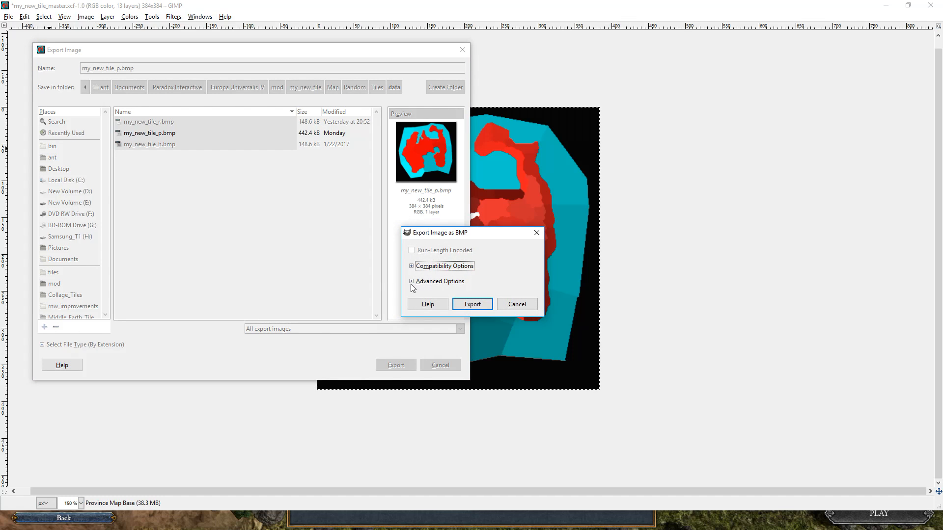
{"action": "left_click", "coordinate": [412, 282]}
{"action": "left_click", "coordinate": [422, 360]}
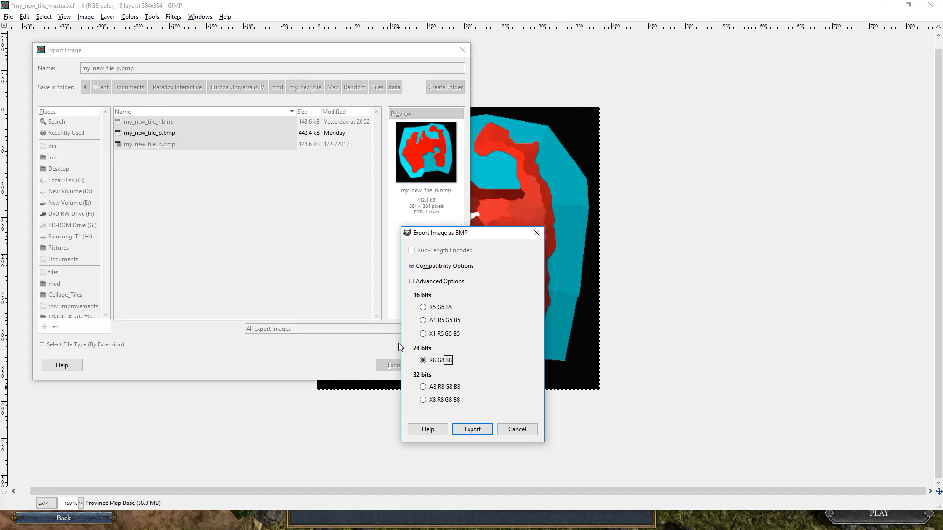
{"action": "left_click", "coordinate": [471, 430]}
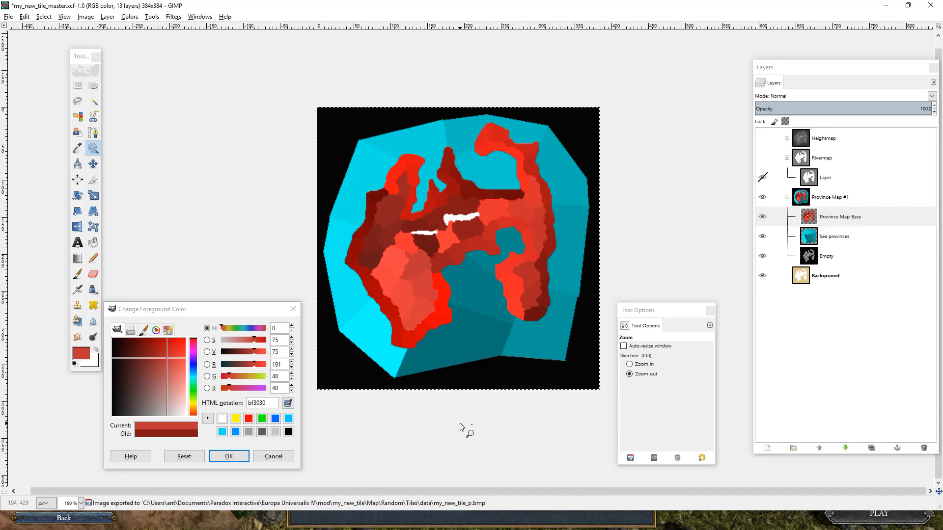
Step: Switch to Europa Universalis IV and examine the province borders and rivers on the central random-world landmass
{"action": "key", "text": "alt+Tab"}
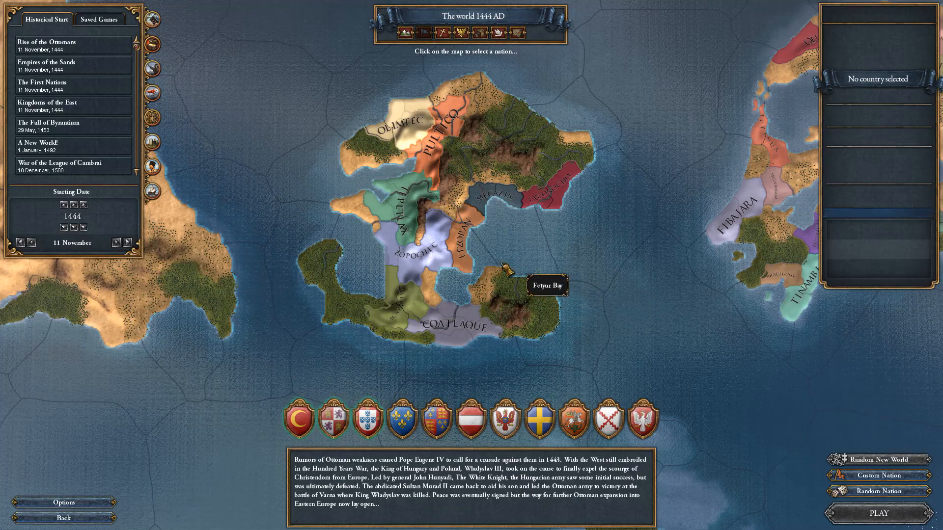
{"action": "scroll", "coordinate": [442, 278], "scroll_direction": "up", "scroll_amount": 5}
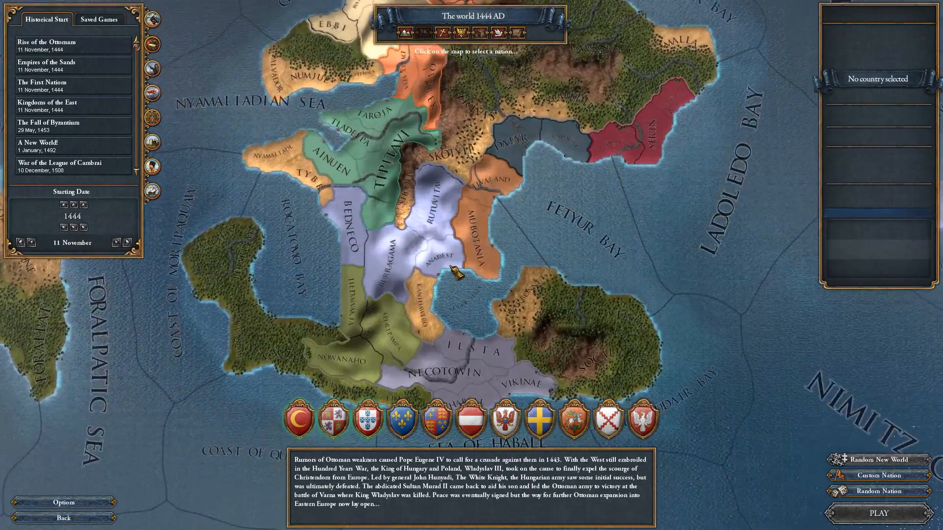
{"action": "scroll", "coordinate": [521, 259], "scroll_direction": "up", "scroll_amount": 5}
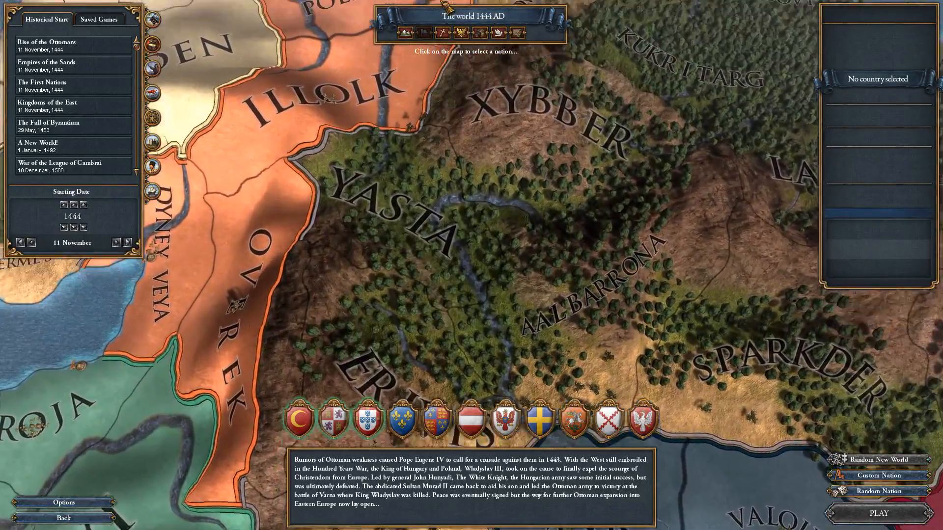
{"action": "scroll", "coordinate": [385, 246], "scroll_direction": "down", "scroll_amount": 4}
{"action": "scroll", "coordinate": [385, 246], "scroll_direction": "down", "scroll_amount": 3}
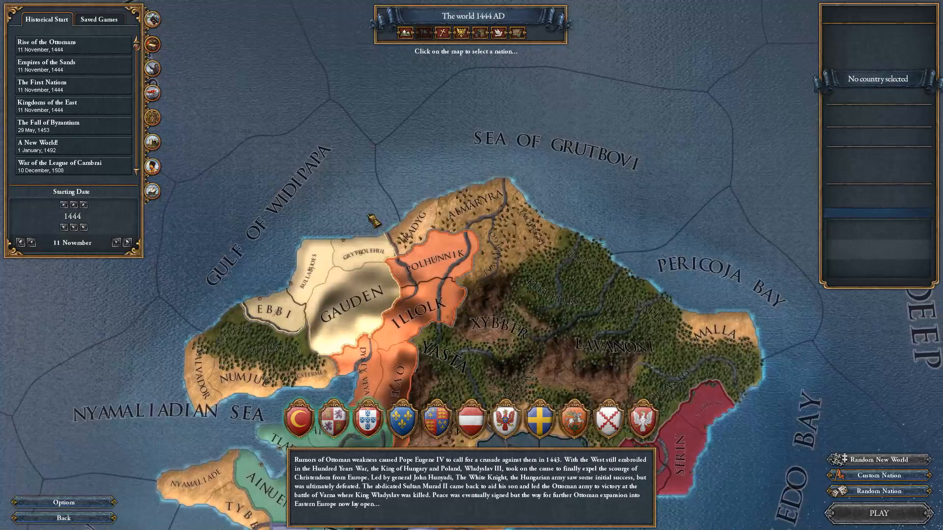
Step: Examine the nations, coastlines and mountain provinces across the central random-world landmass, including the mountains around Erivis
{"action": "left_click_drag", "start_coordinate": [369, 214], "coordinate": [376, 132]}
{"action": "left_click_drag", "start_coordinate": [397, 325], "coordinate": [399, 197]}
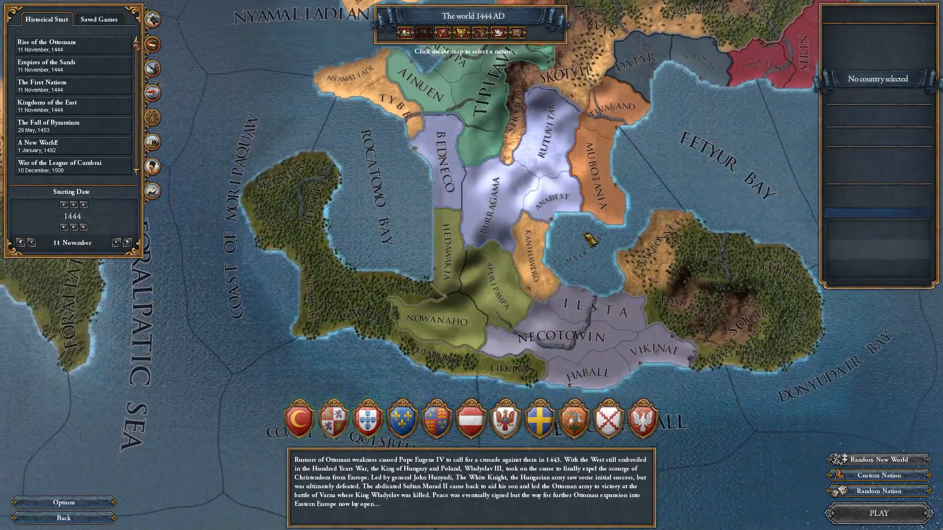
{"action": "scroll", "coordinate": [591, 241], "scroll_direction": "up", "scroll_amount": 2}
{"action": "left_click_drag", "start_coordinate": [340, 437], "coordinate": [327, 322]}
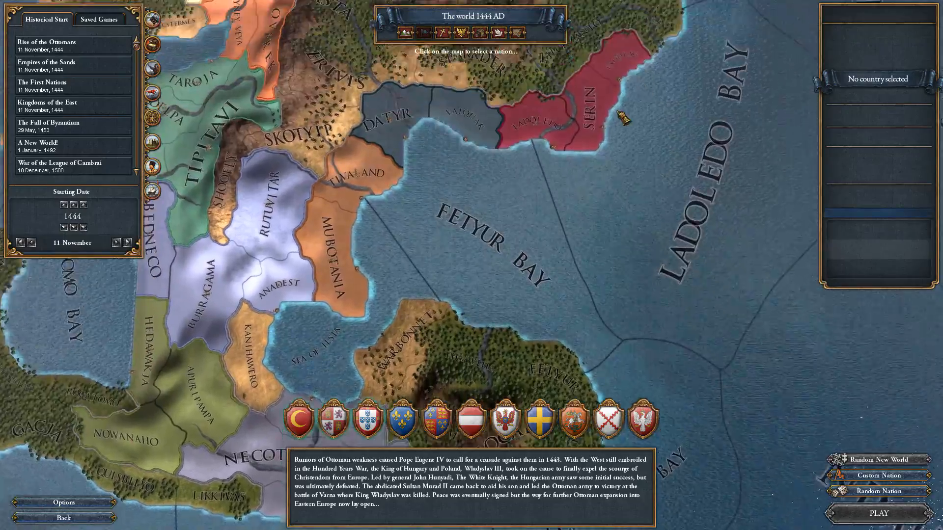
{"action": "scroll", "coordinate": [391, 226], "scroll_direction": "down", "scroll_amount": 2}
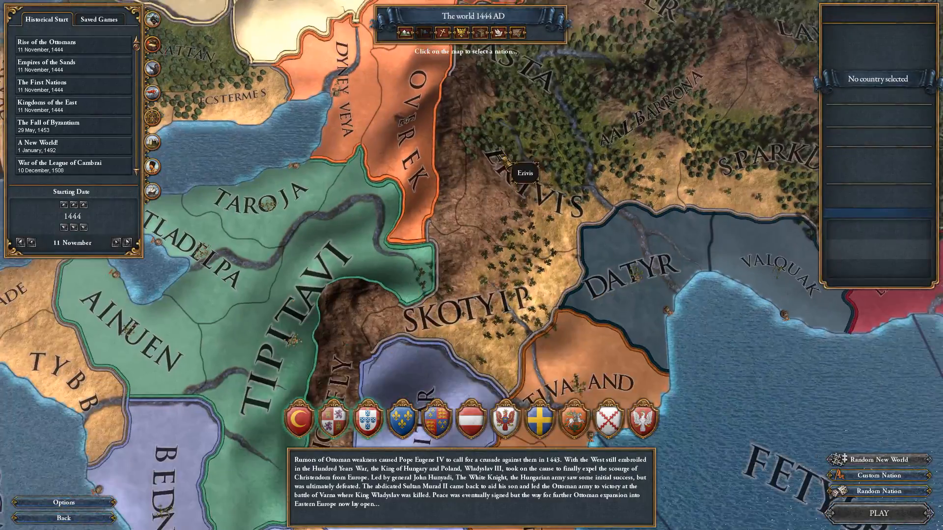
{"action": "scroll", "coordinate": [501, 292], "scroll_direction": "down", "scroll_amount": 3}
{"action": "scroll", "coordinate": [484, 239], "scroll_direction": "up", "scroll_amount": 3}
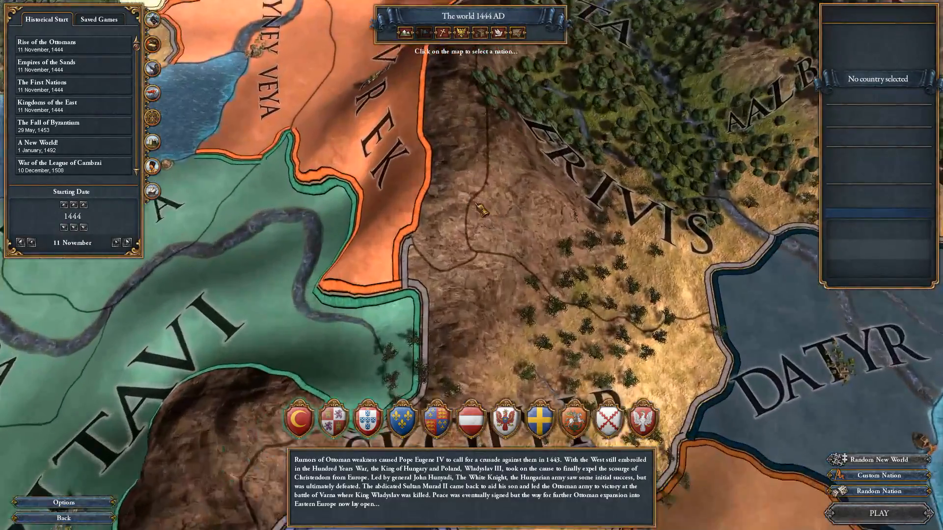
Step: Switch to the map mode with plain grey land and examine the province outlines, rivers and relief across the landmass
{"action": "left_click", "coordinate": [499, 33]}
{"action": "scroll", "coordinate": [451, 229], "scroll_direction": "down", "scroll_amount": 3}
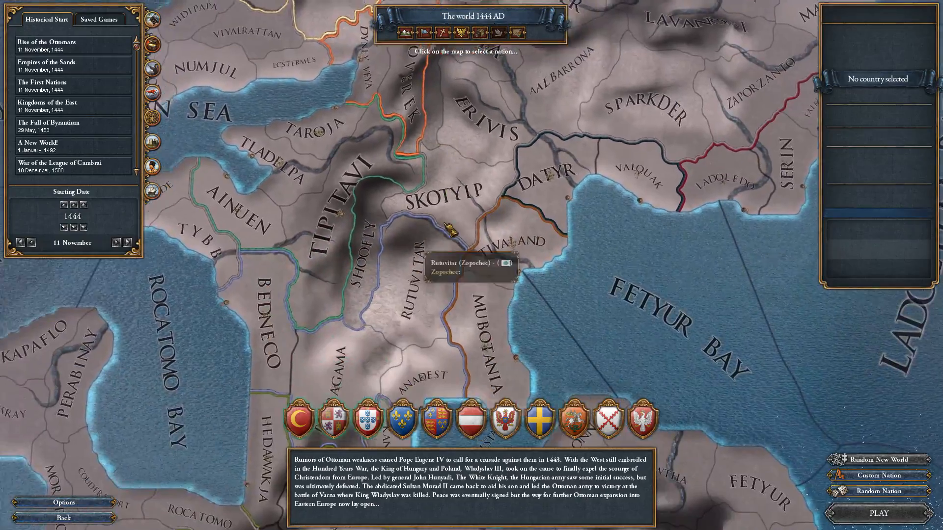
{"action": "left_click_drag", "start_coordinate": [446, 225], "coordinate": [584, 160]}
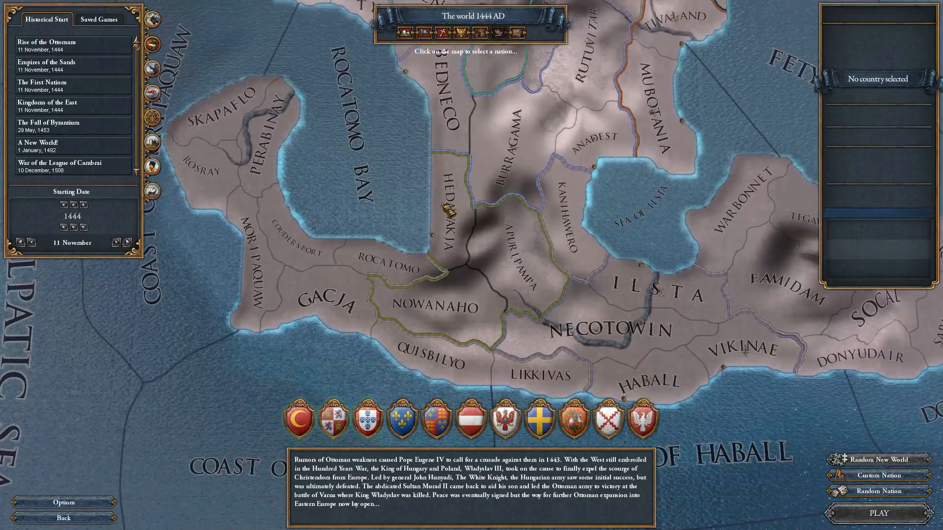
{"action": "scroll", "coordinate": [330, 235], "scroll_direction": "up", "scroll_amount": 3}
{"action": "left_click_drag", "start_coordinate": [215, 155], "coordinate": [49, 10]}
{"action": "left_click_drag", "start_coordinate": [567, 286], "coordinate": [184, 286]}
{"action": "left_click_drag", "start_coordinate": [545, 233], "coordinate": [338, 344]}
{"action": "scroll", "coordinate": [329, 216], "scroll_direction": "down", "scroll_amount": 4}
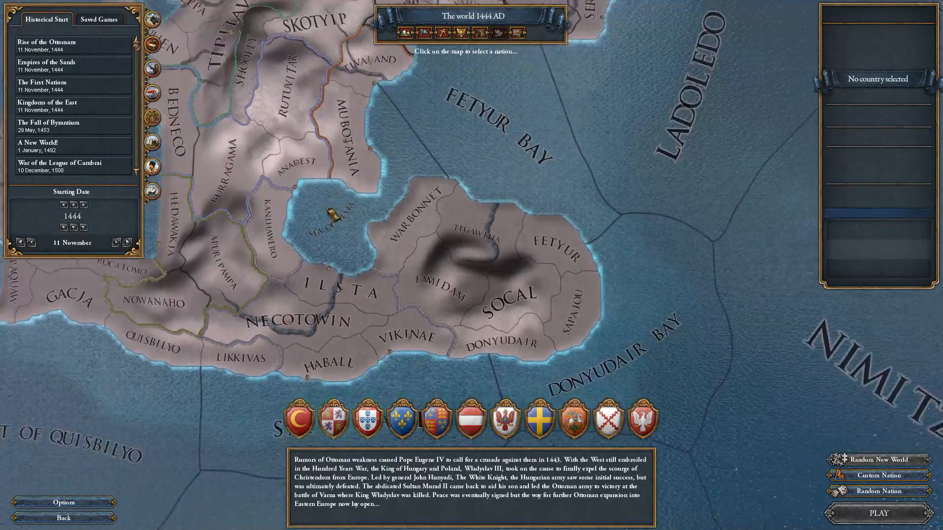
{"action": "left_click_drag", "start_coordinate": [363, 116], "coordinate": [440, 282]}
{"action": "left_click_drag", "start_coordinate": [569, 251], "coordinate": [554, 289]}
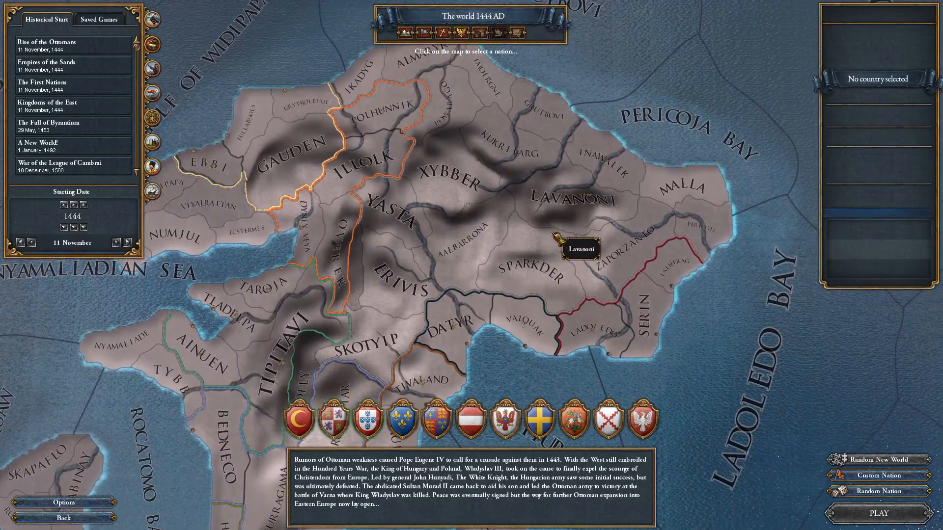
{"action": "left_click_drag", "start_coordinate": [557, 233], "coordinate": [567, 285]}
{"action": "scroll", "coordinate": [537, 227], "scroll_direction": "up", "scroll_amount": 3}
{"action": "left_click_drag", "start_coordinate": [467, 231], "coordinate": [648, 313]}
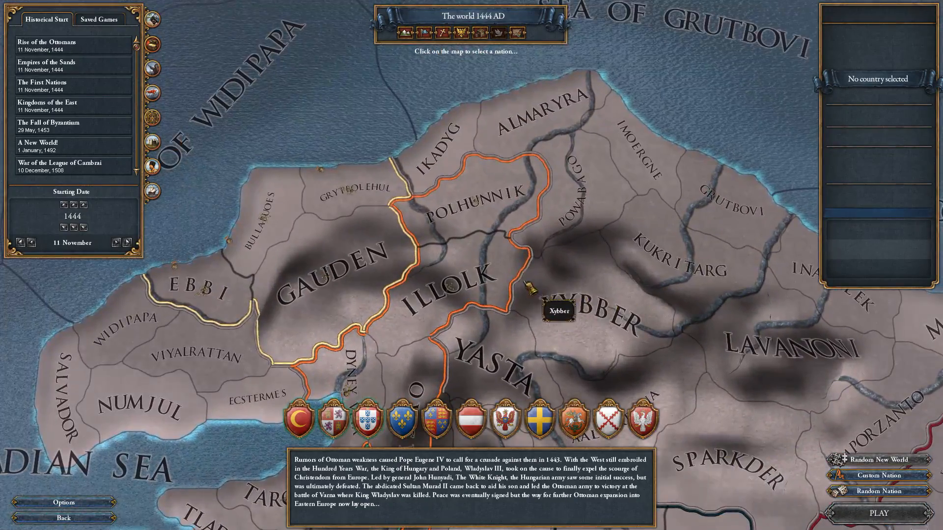
Step: Restore the coloured nation map and start the 1444 game as Tepetlax
{"action": "left_click", "coordinate": [432, 42]}
{"action": "scroll", "coordinate": [396, 199], "scroll_direction": "down", "scroll_amount": 5}
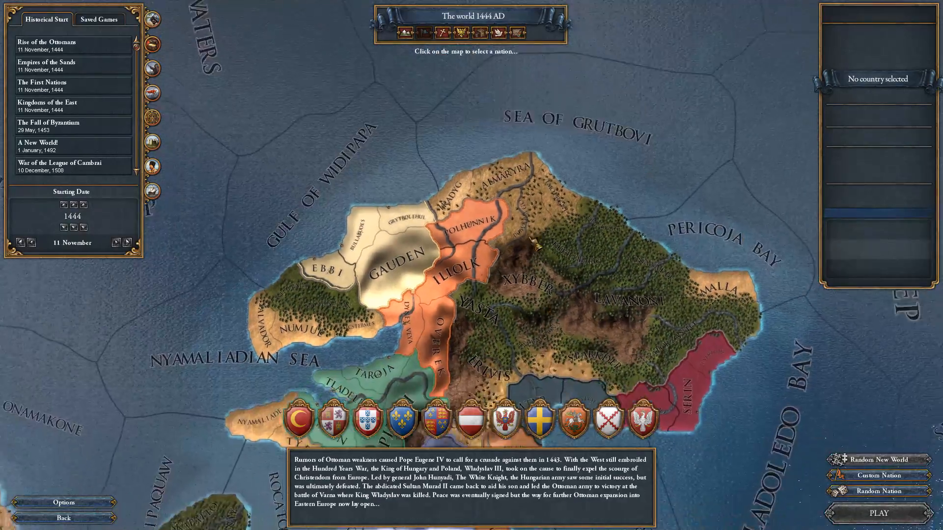
{"action": "scroll", "coordinate": [396, 199], "scroll_direction": "up", "scroll_amount": 3}
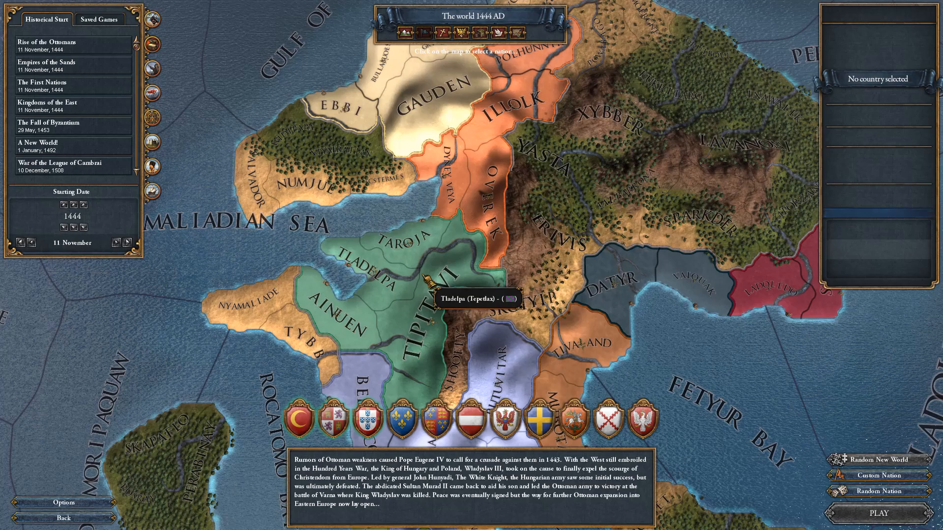
{"action": "left_click", "coordinate": [425, 278]}
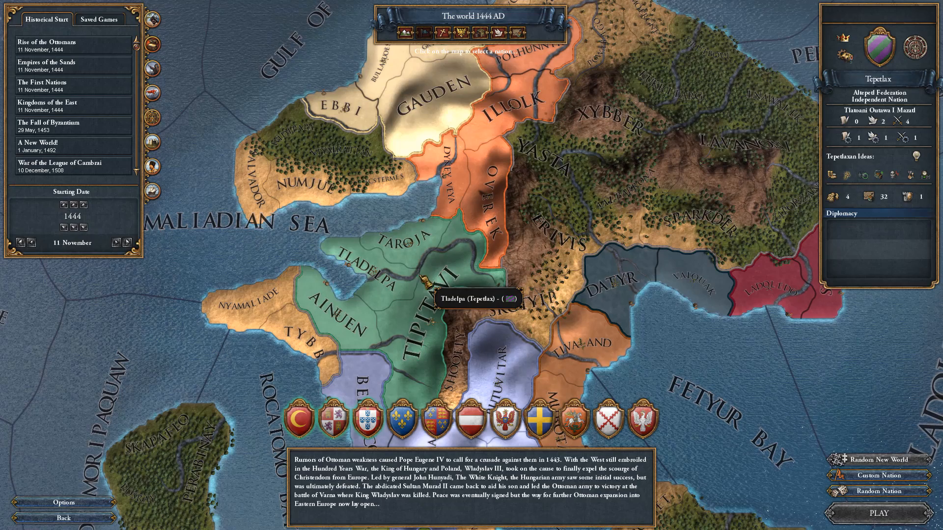
{"action": "left_click", "coordinate": [869, 512]}
{"action": "left_click", "coordinate": [520, 358]}
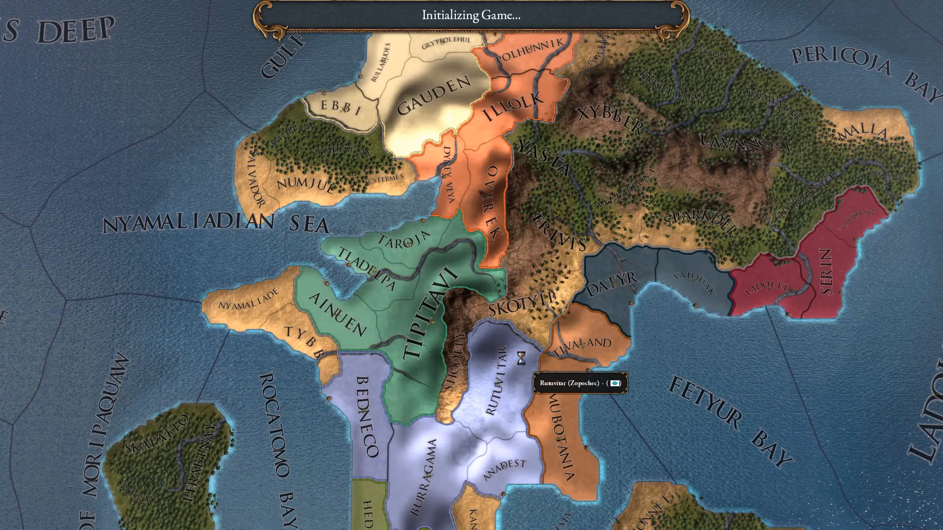
{"action": "scroll", "coordinate": [565, 314], "scroll_direction": "down", "scroll_amount": 5}
{"action": "scroll", "coordinate": [558, 290], "scroll_direction": "up", "scroll_amount": 2}
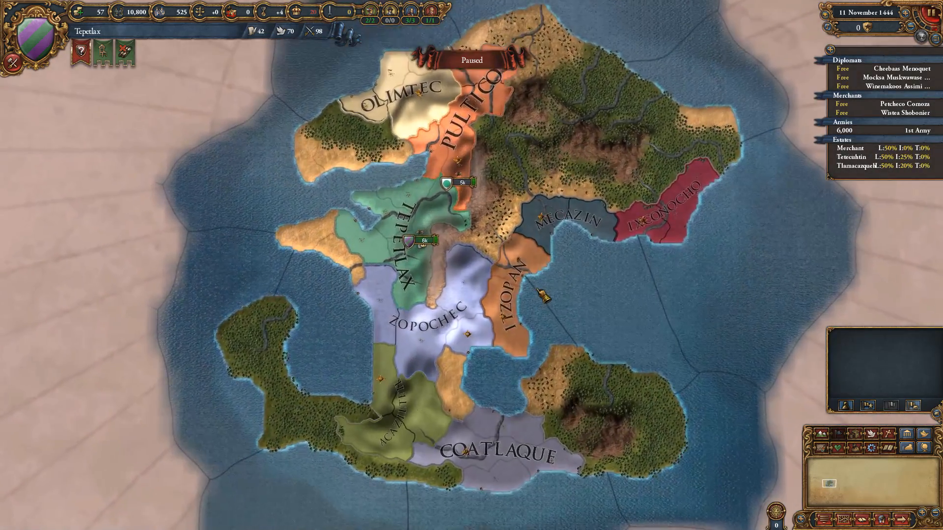
Step: Show the Simple Terrain map mode and examine the terrain types assigned across the landmass, including the Erivis province
{"action": "left_click", "coordinate": [923, 434]}
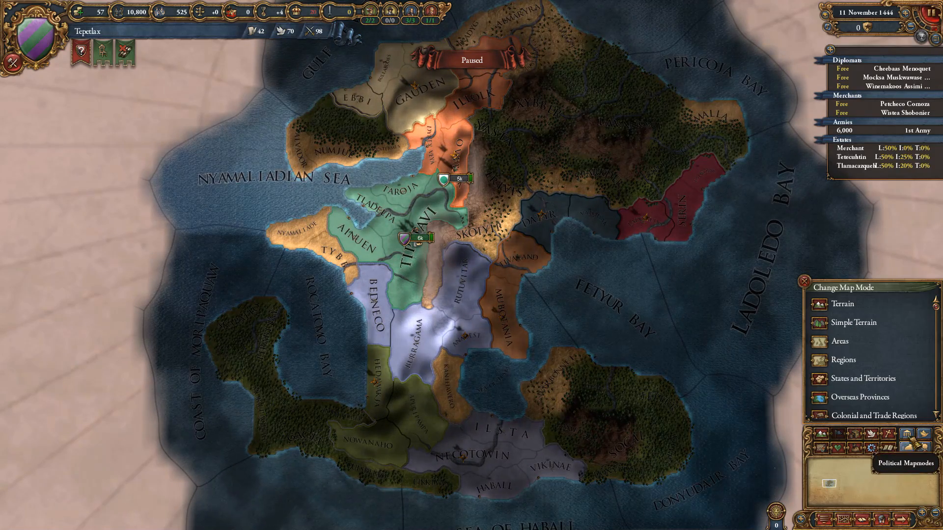
{"action": "left_click", "coordinate": [835, 325]}
{"action": "scroll", "coordinate": [661, 310], "scroll_direction": "down", "scroll_amount": 2}
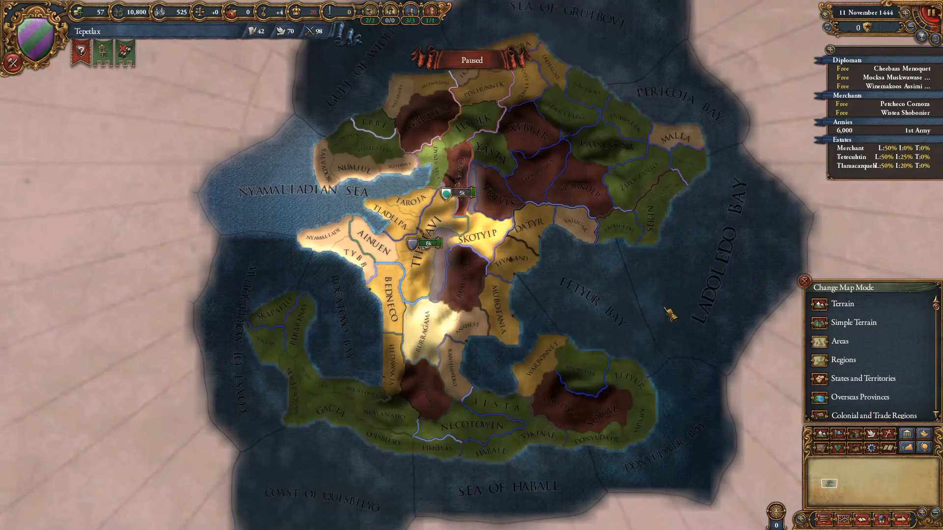
{"action": "left_click", "coordinate": [805, 282]}
{"action": "scroll", "coordinate": [529, 280], "scroll_direction": "up", "scroll_amount": 3}
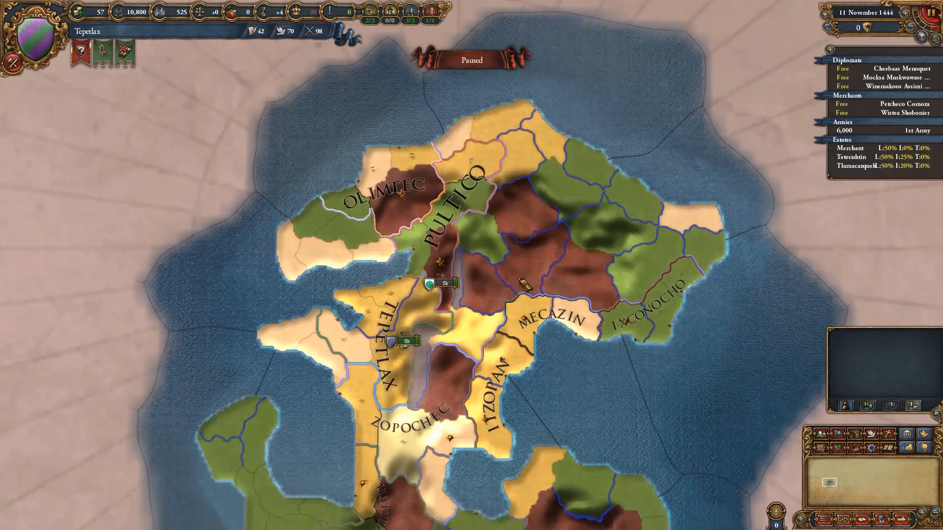
{"action": "scroll", "coordinate": [525, 278], "scroll_direction": "down", "scroll_amount": 2}
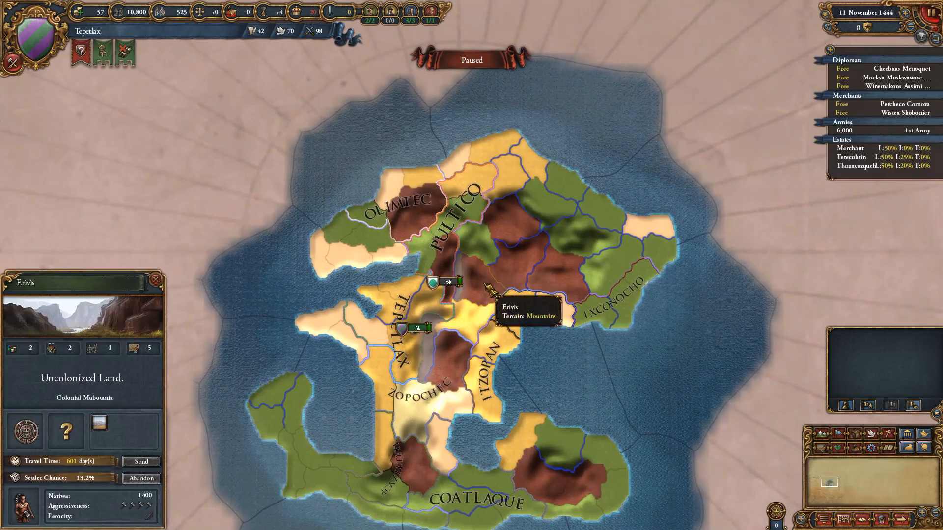
{"action": "scroll", "coordinate": [490, 290], "scroll_direction": "up", "scroll_amount": 5}
{"action": "scroll", "coordinate": [489, 290], "scroll_direction": "down", "scroll_amount": 2}
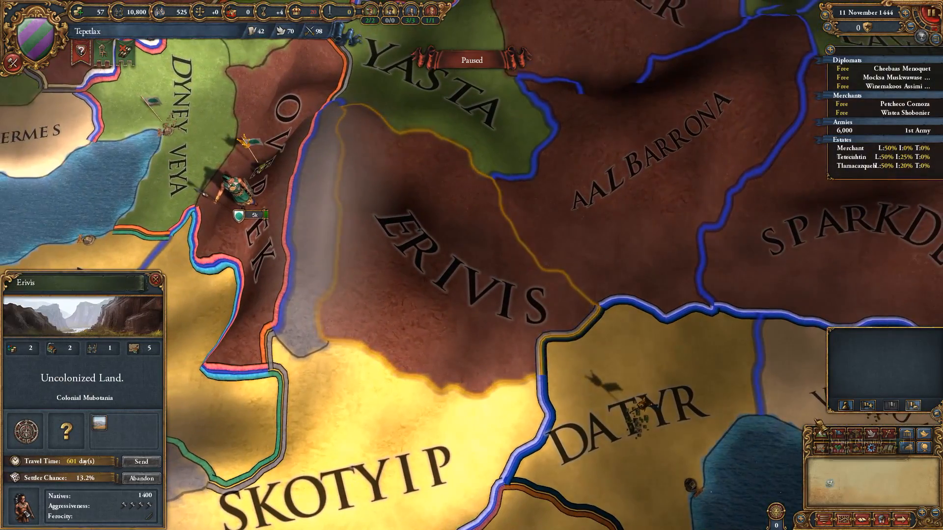
Step: Switch to the Terrain map mode and inspect the mountain and jungle provinces Xybber, Sparkder, Zaporzanto and Lavanoni
{"action": "left_click", "coordinate": [823, 435]}
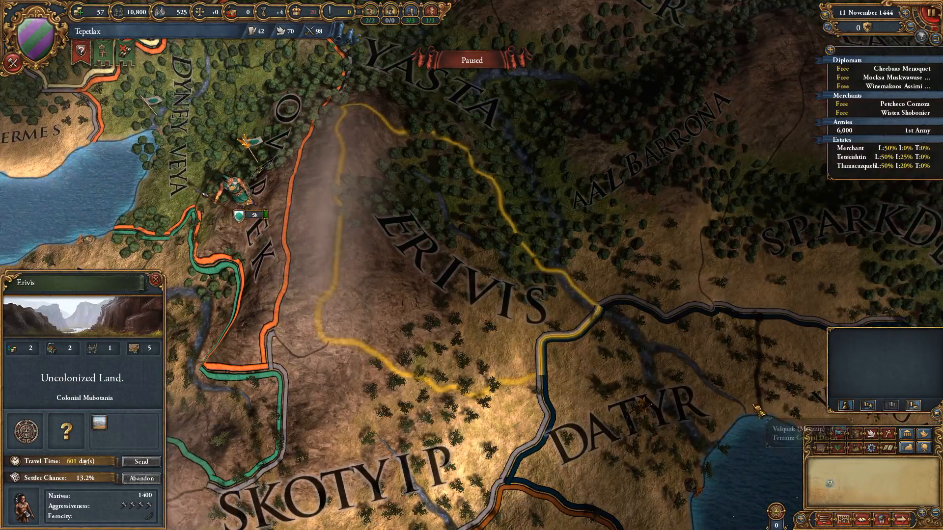
{"action": "left_click", "coordinate": [268, 283]}
{"action": "key", "text": "Up"}
{"action": "left_click", "coordinate": [413, 204]}
{"action": "left_click", "coordinate": [574, 103]}
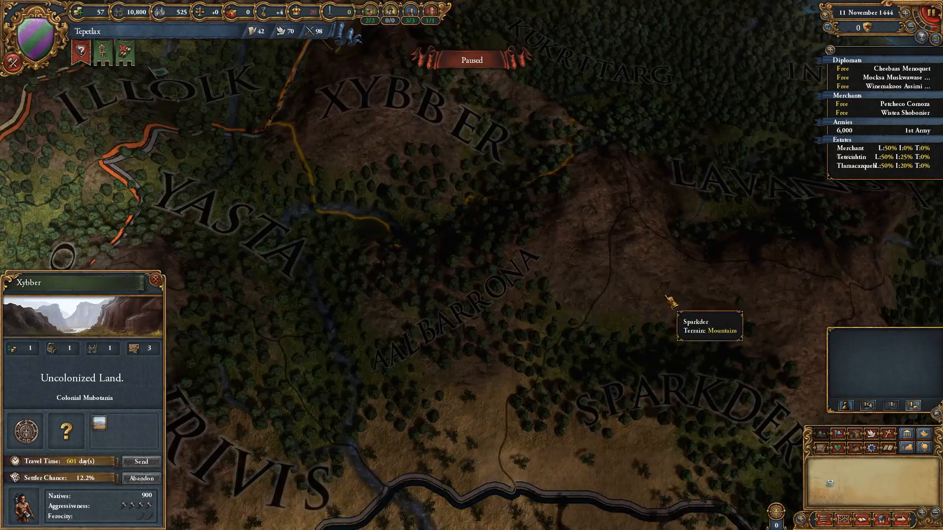
{"action": "left_click", "coordinate": [574, 270]}
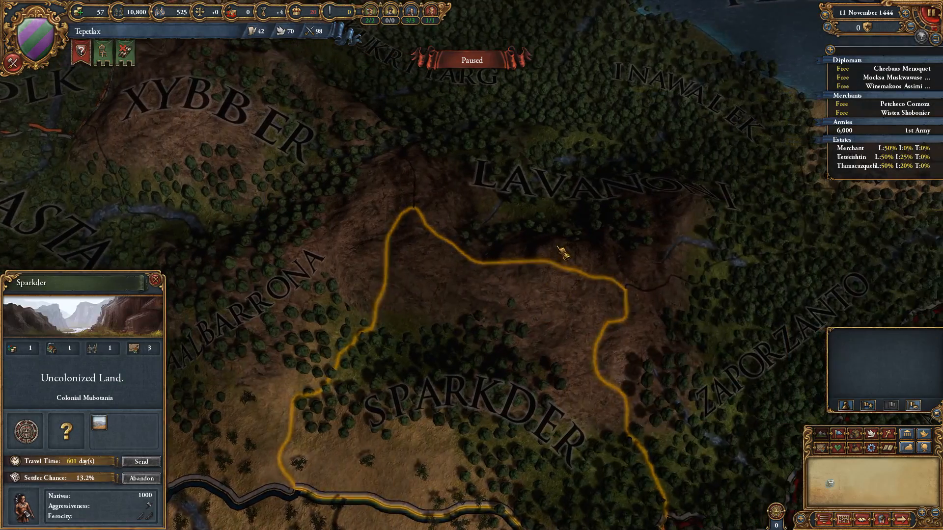
{"action": "left_click", "coordinate": [560, 249]}
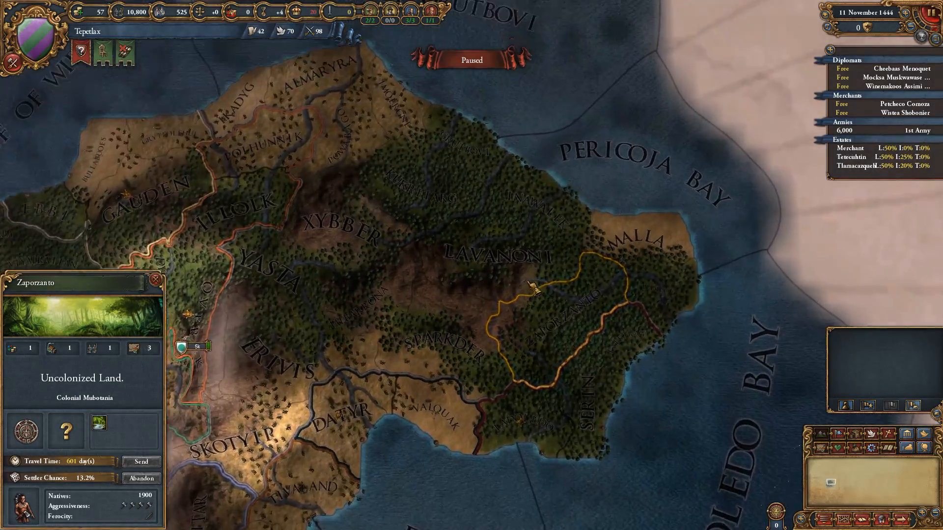
{"action": "left_click", "coordinate": [530, 284]}
{"action": "scroll", "coordinate": [506, 272], "scroll_direction": "up", "scroll_amount": 3}
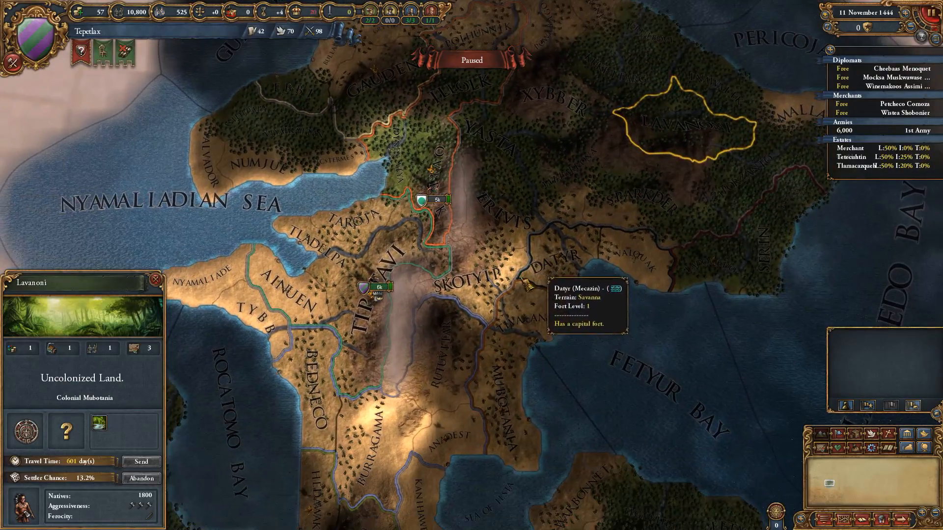
Step: Inspect the Tipitavi province and the mountain borders between it and Rutuvitar
{"action": "scroll", "coordinate": [501, 266], "scroll_direction": "up", "scroll_amount": 7}
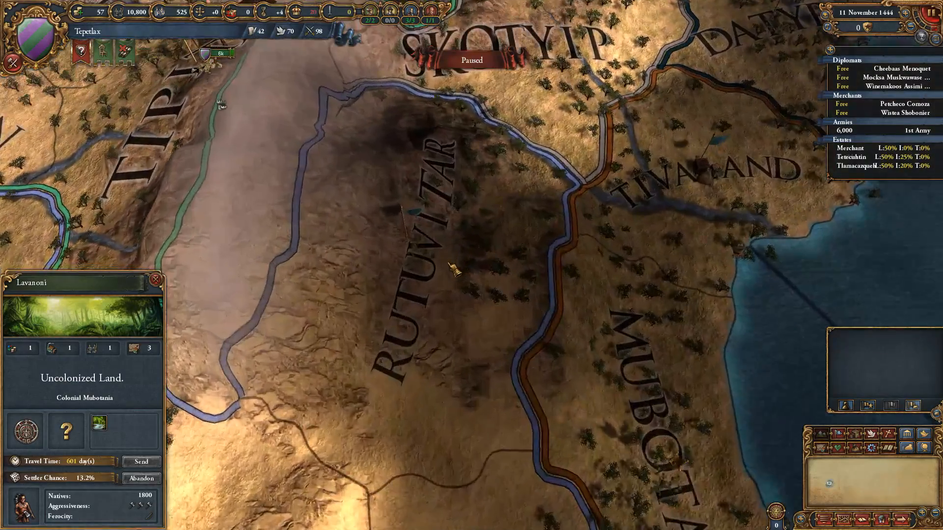
{"action": "left_click", "coordinate": [434, 257]}
{"action": "left_click_drag", "start_coordinate": [433, 256], "coordinate": [702, 276]}
{"action": "left_click", "coordinate": [386, 208]}
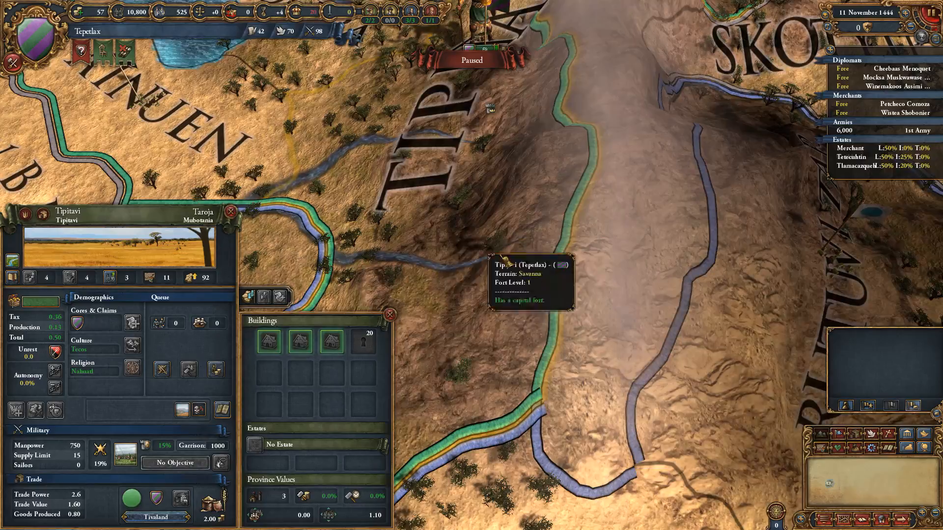
{"action": "scroll", "coordinate": [457, 244], "scroll_direction": "down", "scroll_amount": 2}
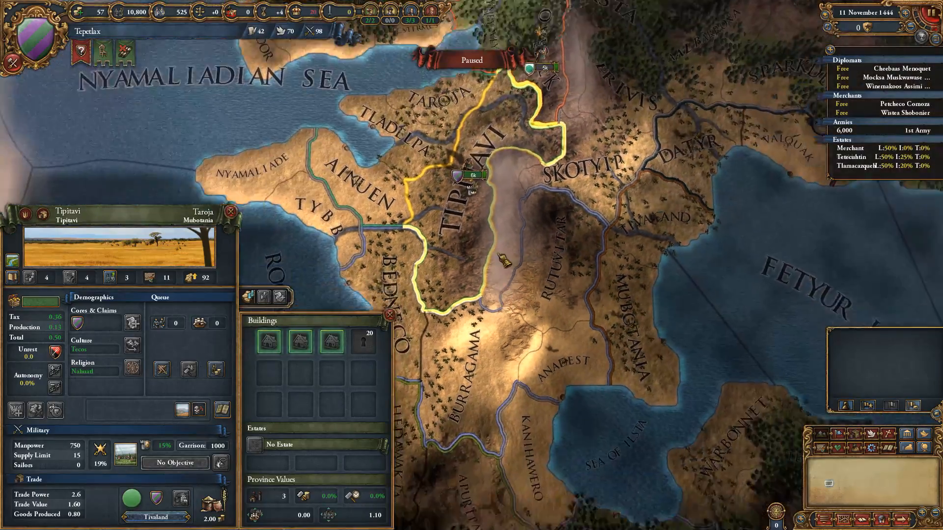
{"action": "left_click_drag", "start_coordinate": [605, 467], "coordinate": [604, 305]}
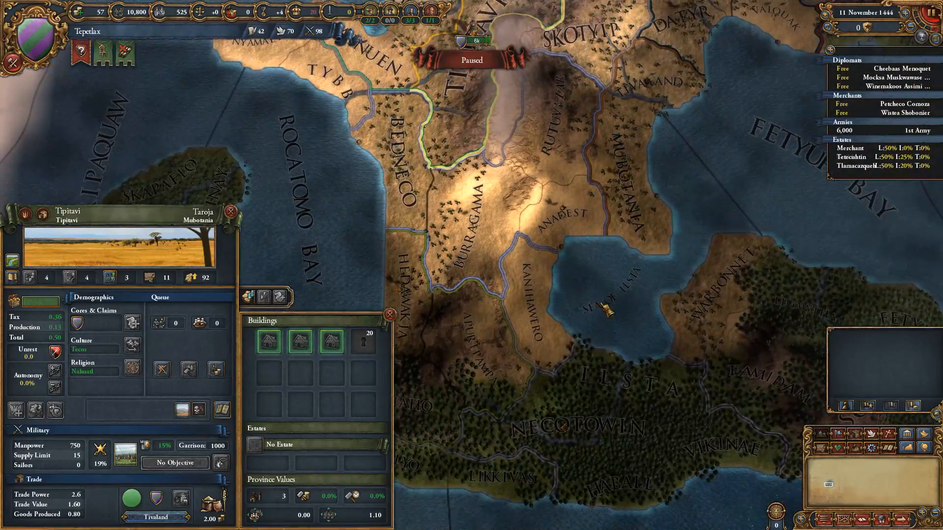
Step: Inspect the Apuripampa province and the mountain-to-jungle transition along its border with Nowanaho
{"action": "left_click", "coordinate": [620, 264]}
{"action": "left_click_drag", "start_coordinate": [437, 351], "coordinate": [583, 276]}
{"action": "scroll", "coordinate": [583, 276], "scroll_direction": "up", "scroll_amount": 6}
{"action": "left_click", "coordinate": [609, 204]}
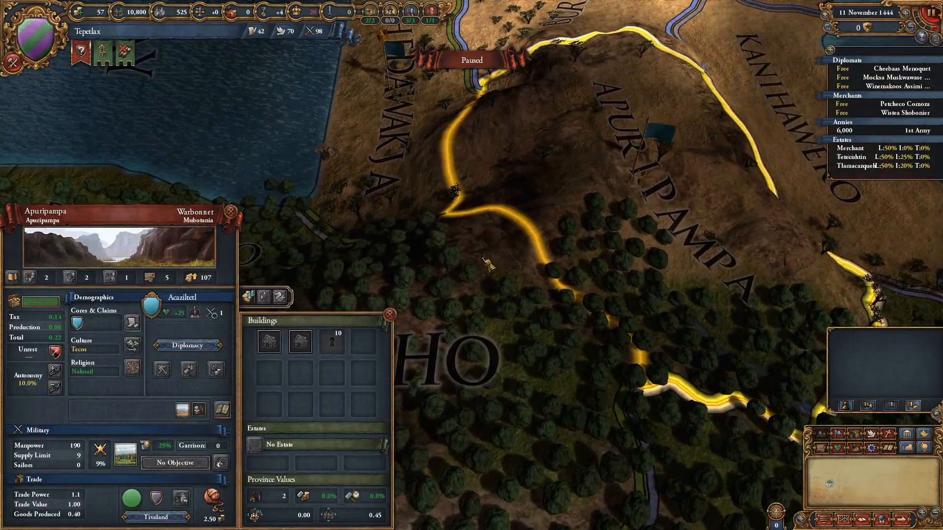
{"action": "left_click", "coordinate": [473, 258]}
{"action": "left_click", "coordinate": [438, 197]}
{"action": "scroll", "coordinate": [469, 229], "scroll_direction": "down", "scroll_amount": 7}
{"action": "left_click", "coordinate": [468, 229]}
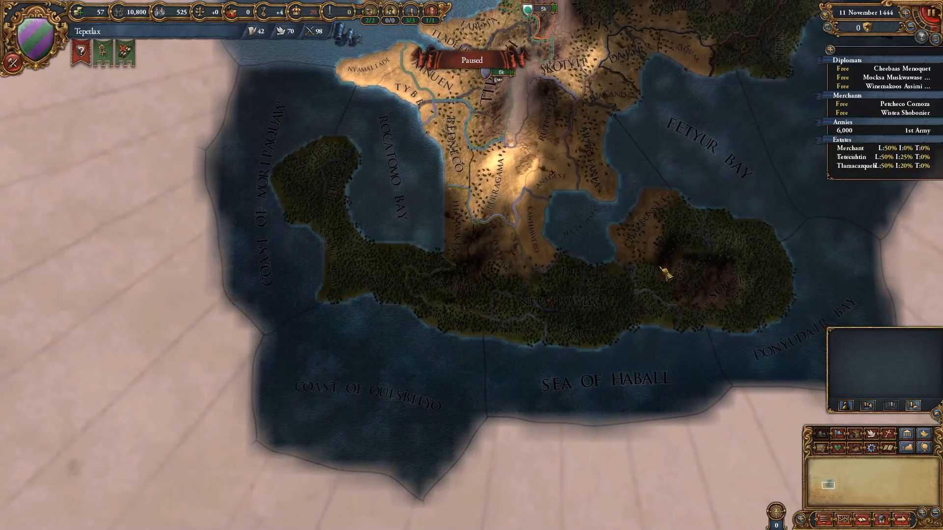
Step: Examine the mountains and jungle of the southeastern peninsula, then the terrain of the whole landmass
{"action": "scroll", "coordinate": [675, 295], "scroll_direction": "up", "scroll_amount": 7}
{"action": "left_click", "coordinate": [592, 296]}
{"action": "left_click", "coordinate": [514, 292]}
{"action": "left_click", "coordinate": [580, 303]}
{"action": "left_click", "coordinate": [507, 294]}
{"action": "scroll", "coordinate": [408, 314], "scroll_direction": "down", "scroll_amount": 5}
{"action": "scroll", "coordinate": [402, 315], "scroll_direction": "down", "scroll_amount": 6}
{"action": "left_click", "coordinate": [396, 351]}
{"action": "left_click_drag", "start_coordinate": [498, 134], "coordinate": [530, 397]}
{"action": "scroll", "coordinate": [528, 183], "scroll_direction": "down", "scroll_amount": 4}
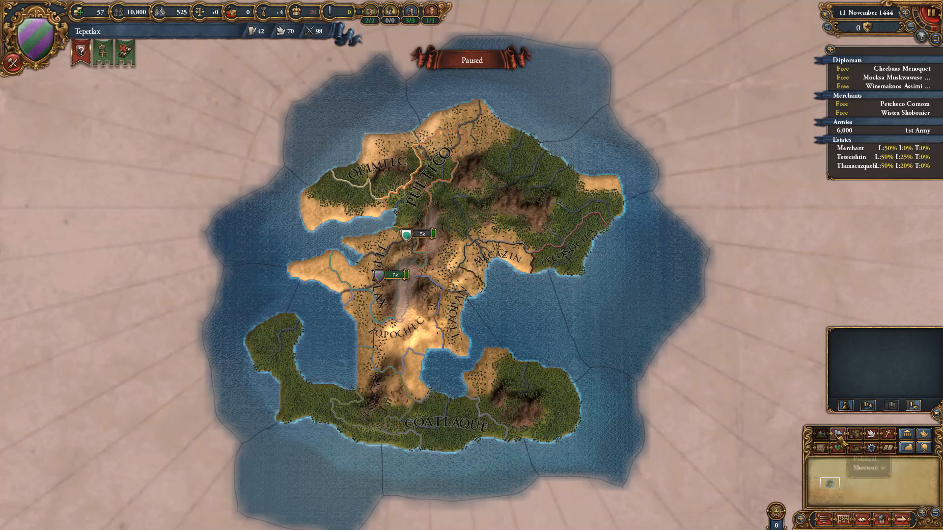
Step: Run the observe command in the console to reveal the world map
{"action": "key", "text": "grave"}
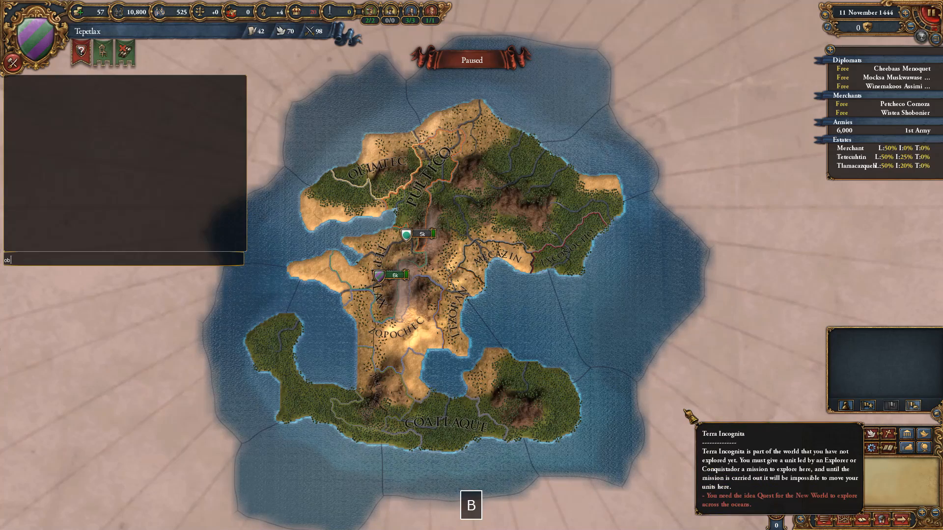
{"action": "type", "text": "observe"}
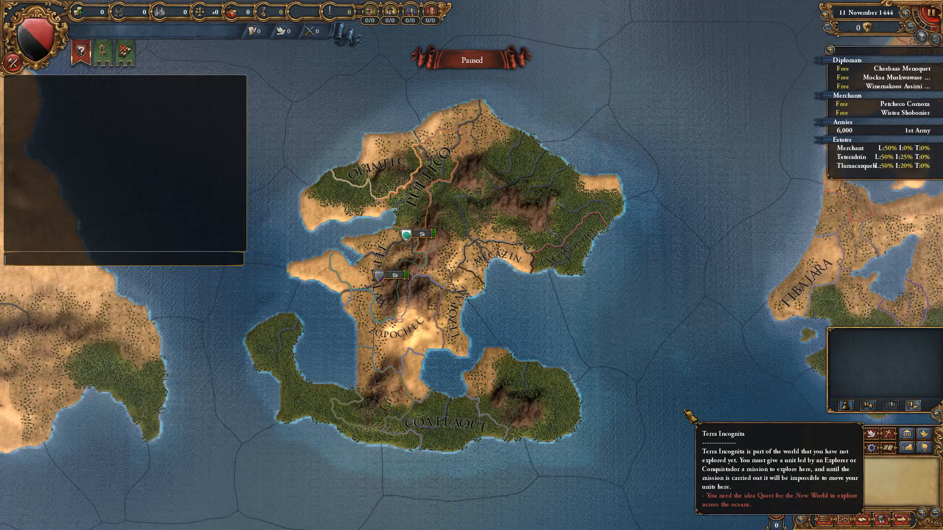
{"action": "scroll", "coordinate": [727, 421], "scroll_direction": "down", "scroll_amount": 3}
Step: Show the Regions map mode and examine how Mubotania and the surrounding New World landmasses are divided
{"action": "left_click", "coordinate": [925, 447]}
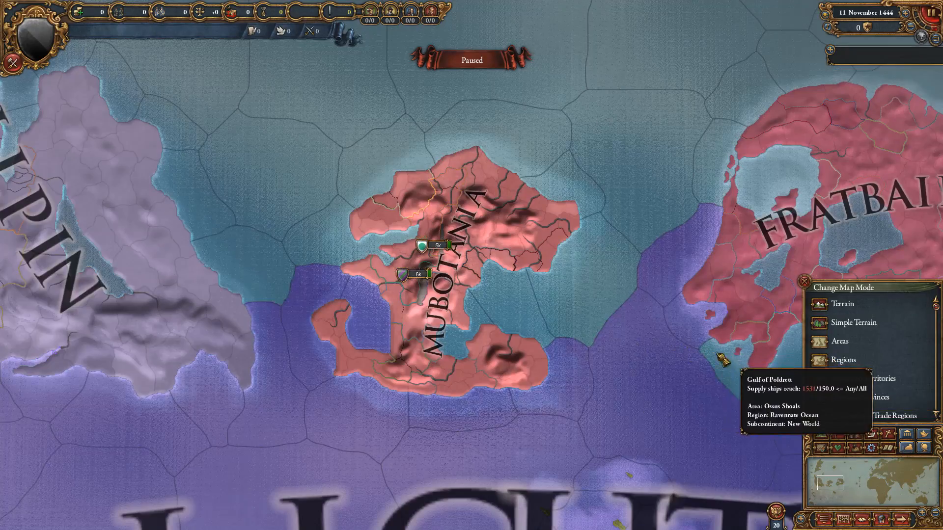
{"action": "scroll", "coordinate": [603, 327], "scroll_direction": "down", "scroll_amount": 3}
{"action": "left_click_drag", "start_coordinate": [597, 320], "coordinate": [538, 81]}
{"action": "scroll", "coordinate": [503, 252], "scroll_direction": "down", "scroll_amount": 1}
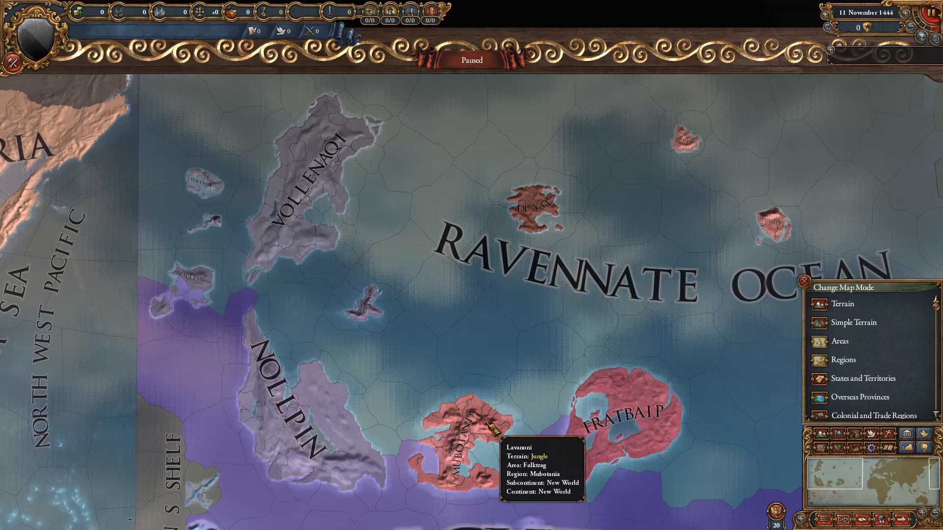
Step: Examine the Mubotania region's extent and its position relative to Nollpin, Fratbaip and the surrounding seas
{"action": "scroll", "coordinate": [493, 428], "scroll_direction": "up", "scroll_amount": 5}
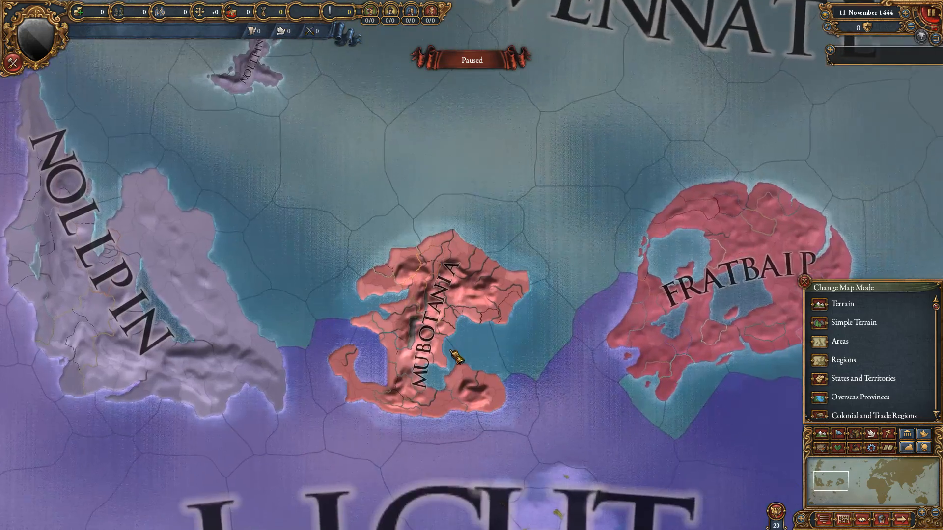
{"action": "scroll", "coordinate": [467, 380], "scroll_direction": "up", "scroll_amount": 2}
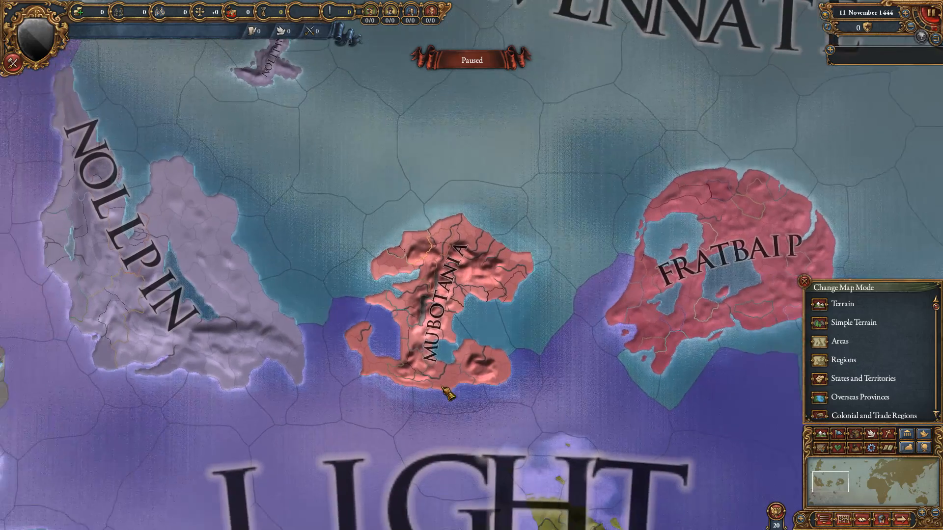
{"action": "scroll", "coordinate": [466, 359], "scroll_direction": "up", "scroll_amount": 2}
{"action": "scroll", "coordinate": [481, 348], "scroll_direction": "down", "scroll_amount": 3}
{"action": "scroll", "coordinate": [475, 339], "scroll_direction": "up", "scroll_amount": 2}
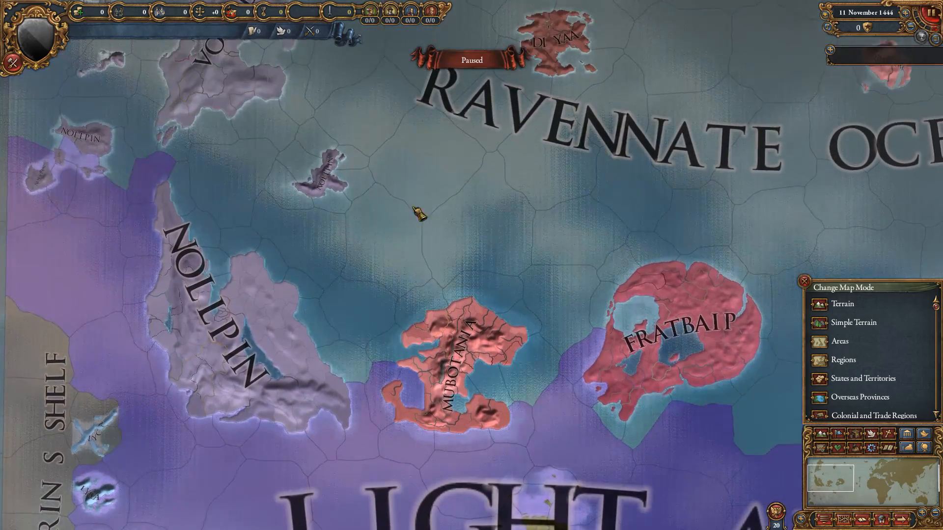
{"action": "left_click_drag", "start_coordinate": [464, 299], "coordinate": [425, 336]}
{"action": "left_click_drag", "start_coordinate": [384, 202], "coordinate": [386, 319]}
{"action": "left_click_drag", "start_coordinate": [405, 254], "coordinate": [388, 117]}
{"action": "scroll", "coordinate": [407, 339], "scroll_direction": "up", "scroll_amount": 1}
{"action": "scroll", "coordinate": [410, 341], "scroll_direction": "up", "scroll_amount": 3}
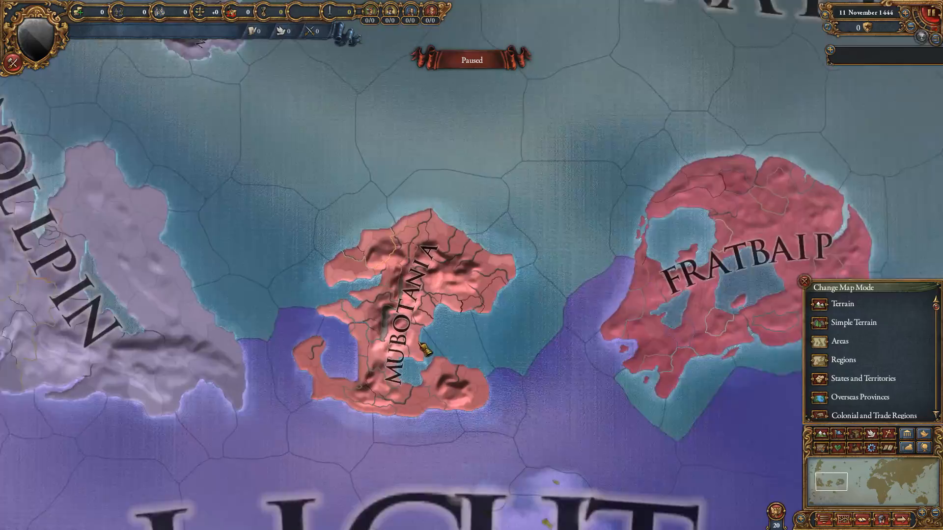
Step: Examine the countries, provinces and terrain of the custom landmass around Fetyur Bay on the political map
{"action": "scroll", "coordinate": [624, 300], "scroll_direction": "up", "scroll_amount": 4}
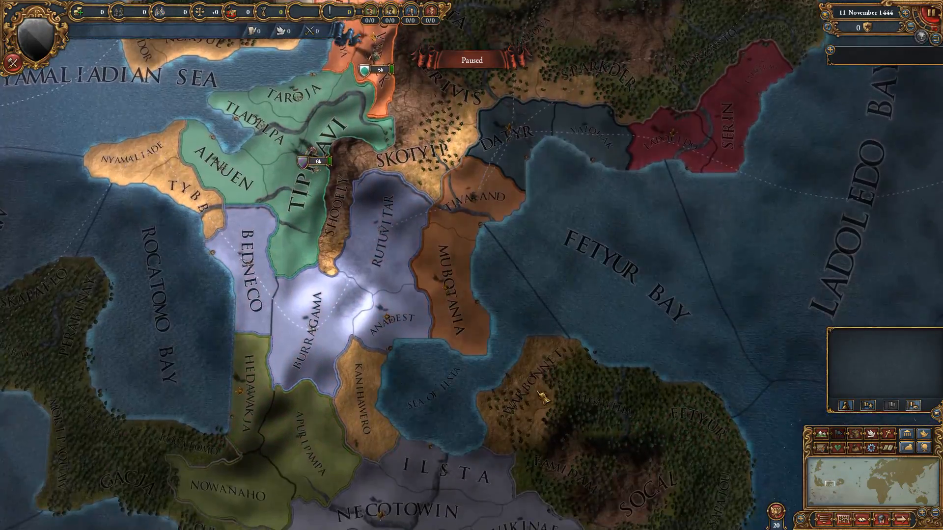
{"action": "scroll", "coordinate": [537, 390], "scroll_direction": "up", "scroll_amount": 4}
{"action": "scroll", "coordinate": [534, 389], "scroll_direction": "down", "scroll_amount": 8}
{"action": "scroll", "coordinate": [568, 299], "scroll_direction": "up", "scroll_amount": 3}
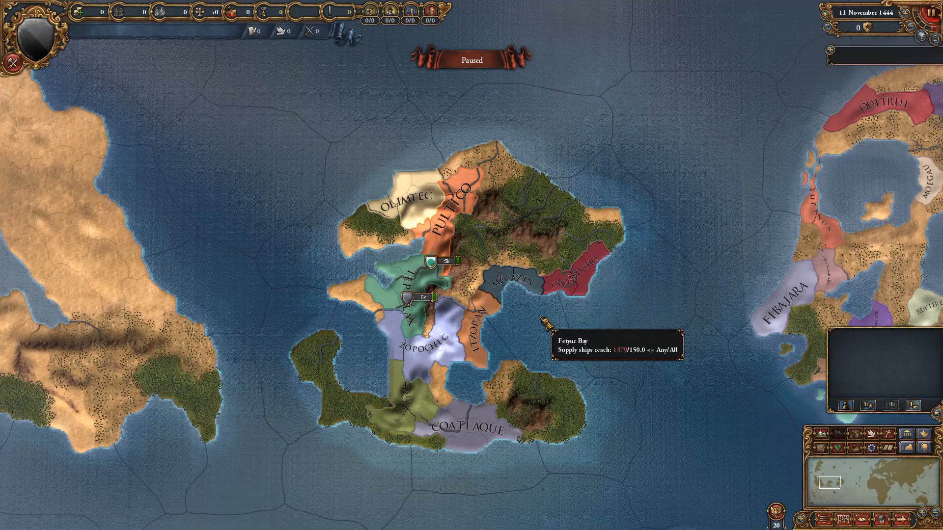
{"action": "left_click_drag", "start_coordinate": [543, 328], "coordinate": [570, 327]}
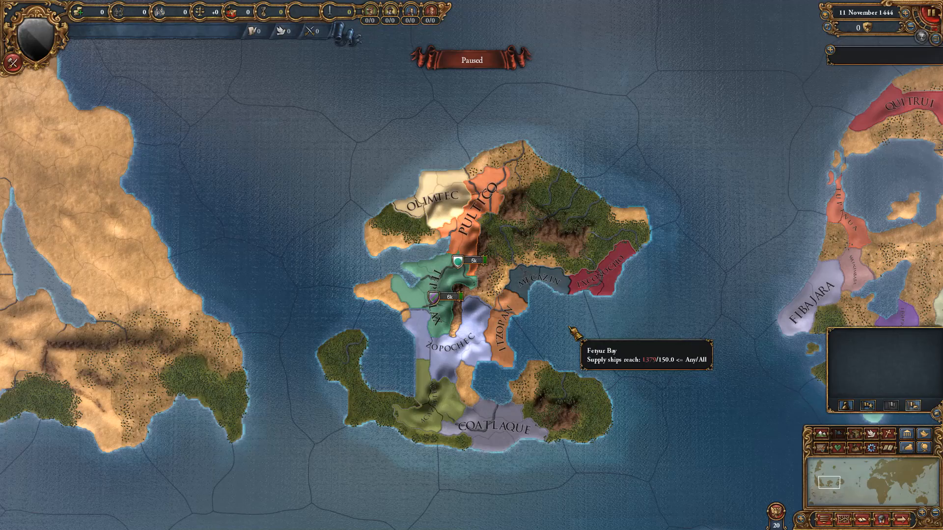
{"action": "key", "text": "super"}
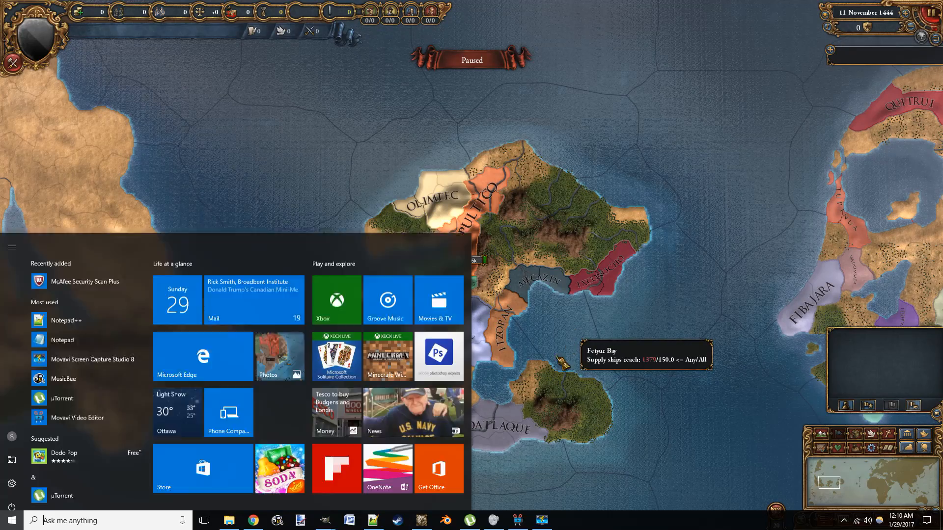
{"action": "left_click", "coordinate": [535, 521]}
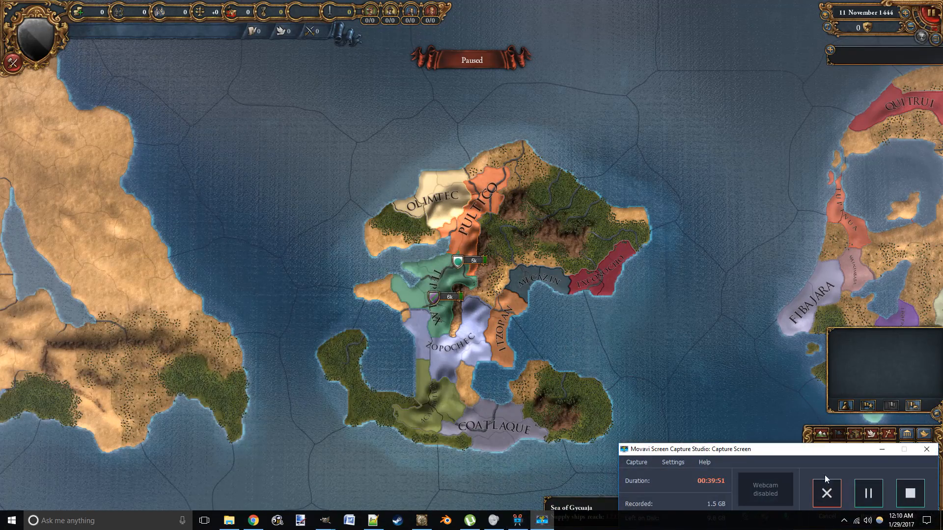